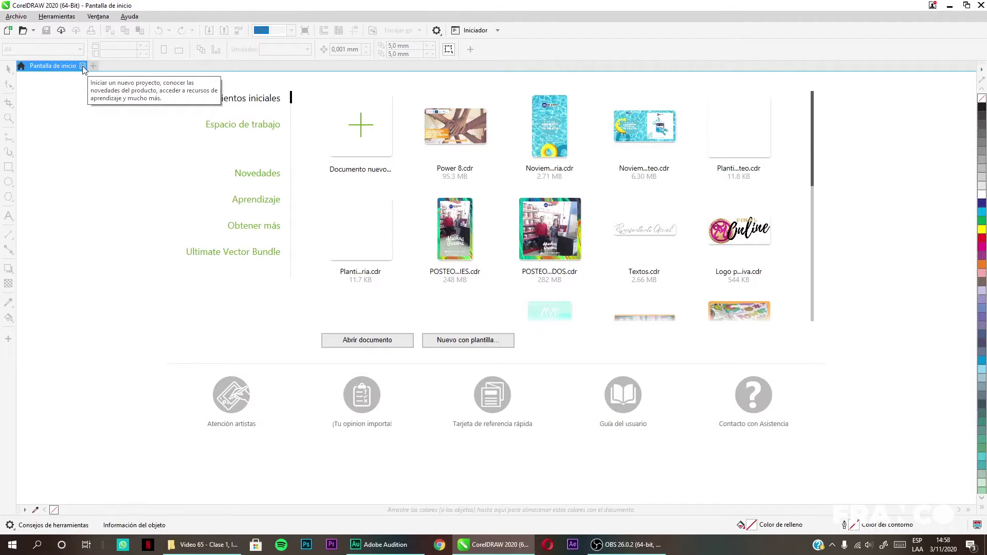
# Close the start screen tab
pyautogui.click(82, 67)
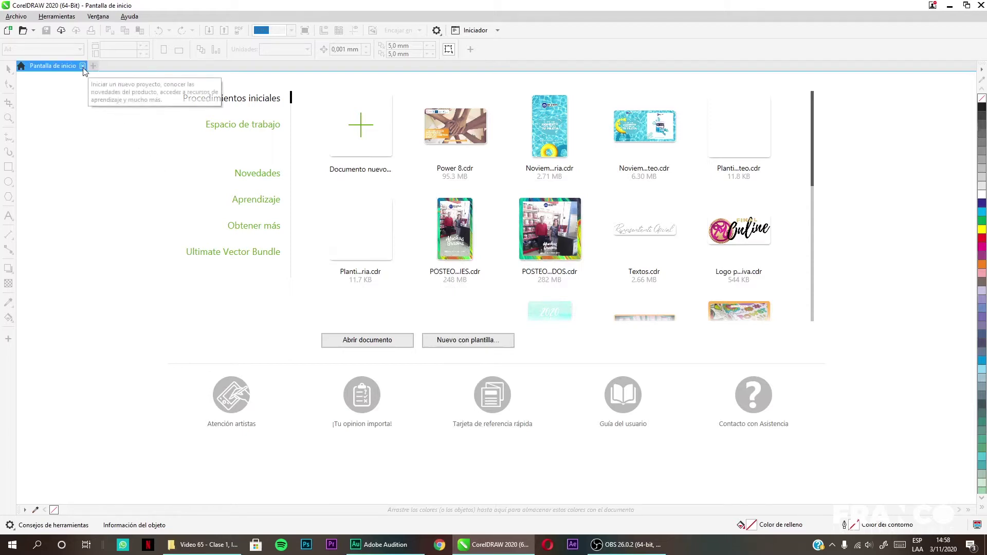
pyautogui.click(83, 65)
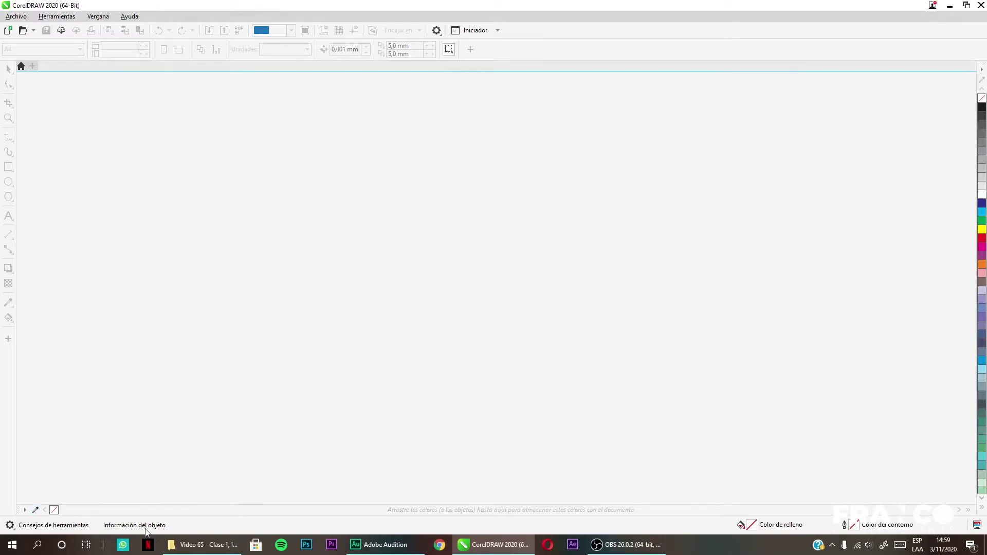
pyautogui.click(35, 511)
pyautogui.click(982, 513)
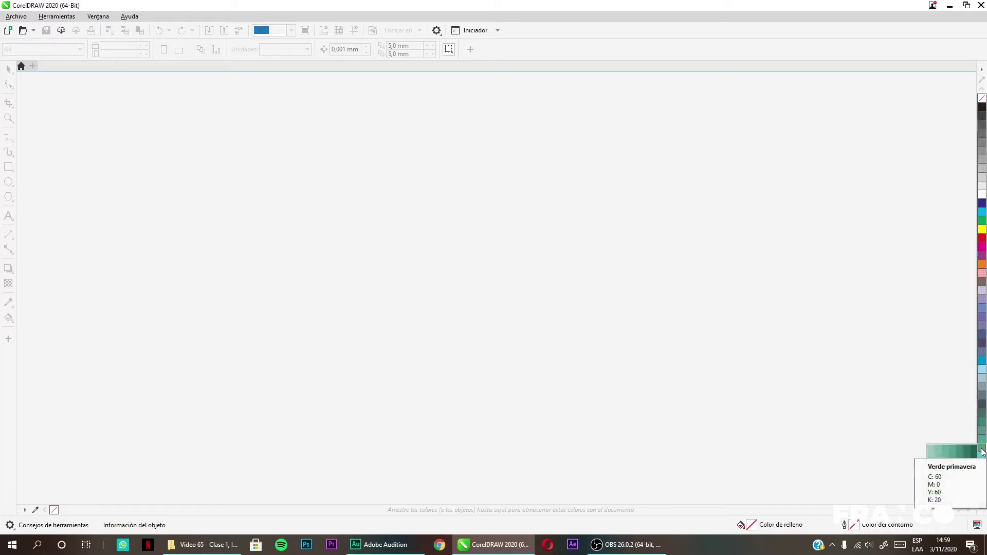
pyautogui.click(982, 451)
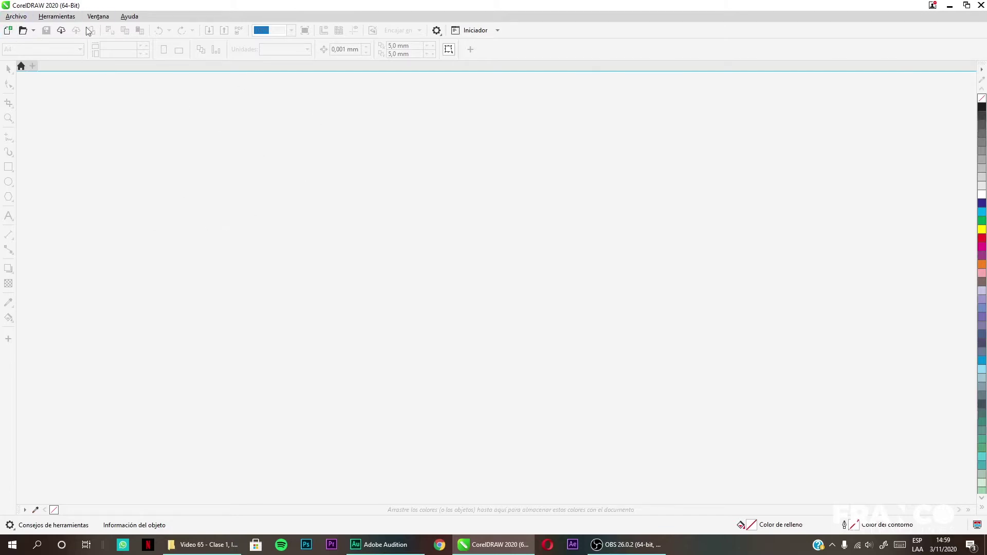
pyautogui.click(15, 17)
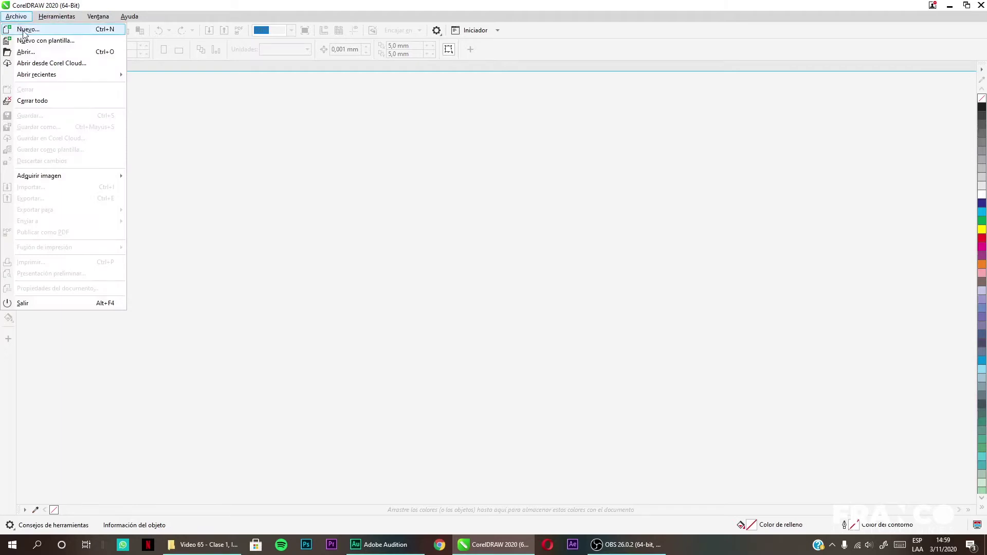
pyautogui.click(187, 121)
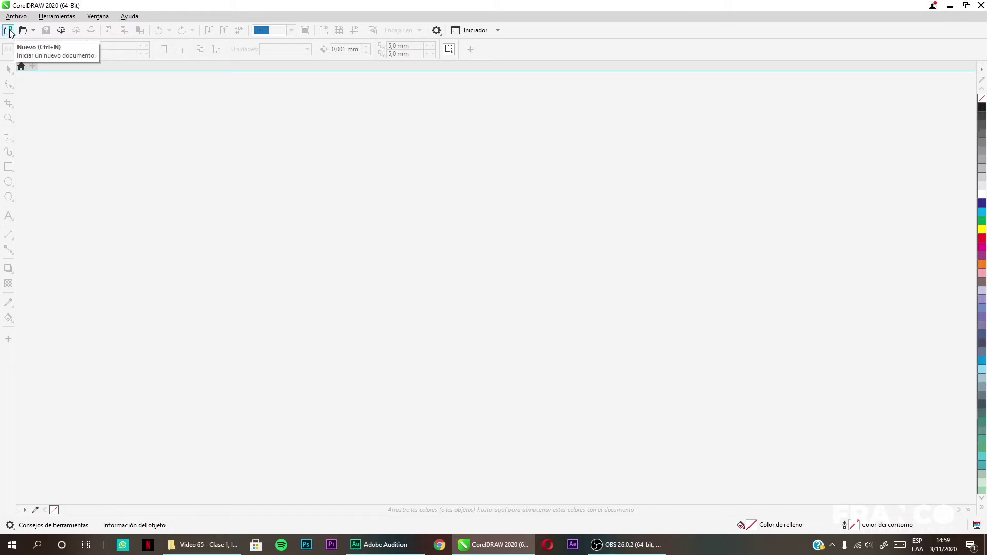
# Start a new document named "Practica Primer Clase" with RGB as the primary colour mode
pyautogui.click(33, 67)
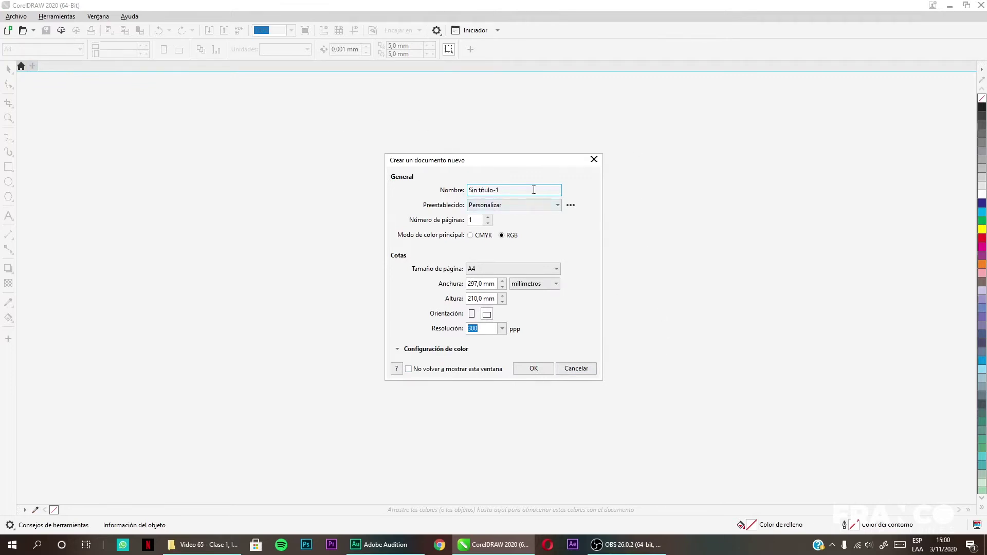
pyautogui.write('Practica Primer Clase')
pyautogui.press('Tab')
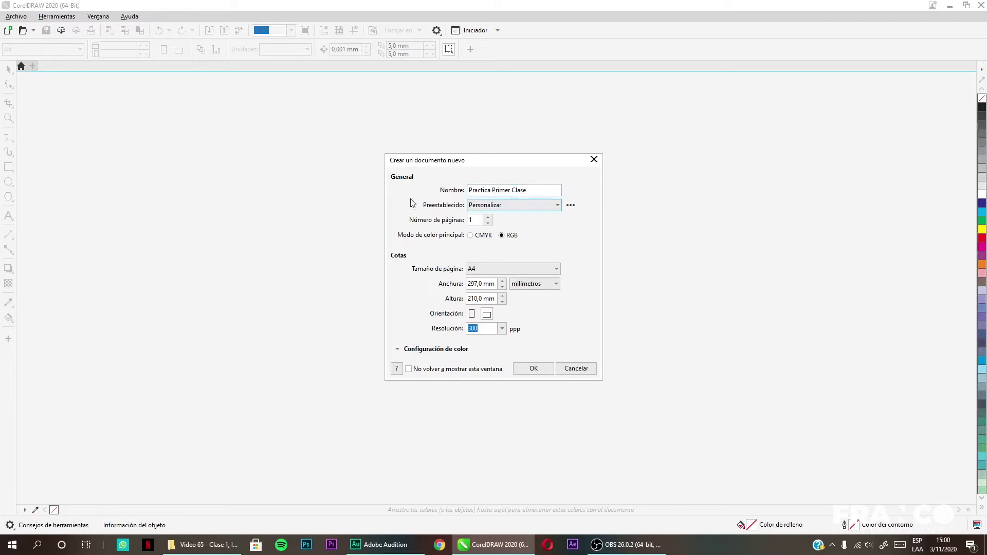
pyautogui.click(471, 235)
pyautogui.click(503, 237)
# Set the new document's page size to A4 in portrait orientation
pyautogui.click(499, 267)
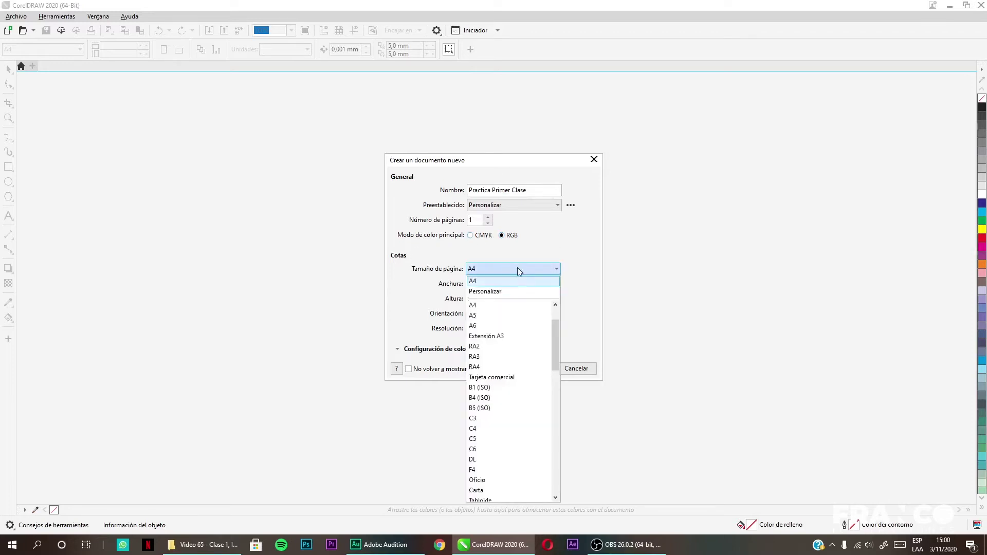
pyautogui.moveTo(553, 341)
pyautogui.mouseDown()
pyautogui.moveTo(555, 468)
pyautogui.moveTo(555, 334)
pyautogui.mouseUp()
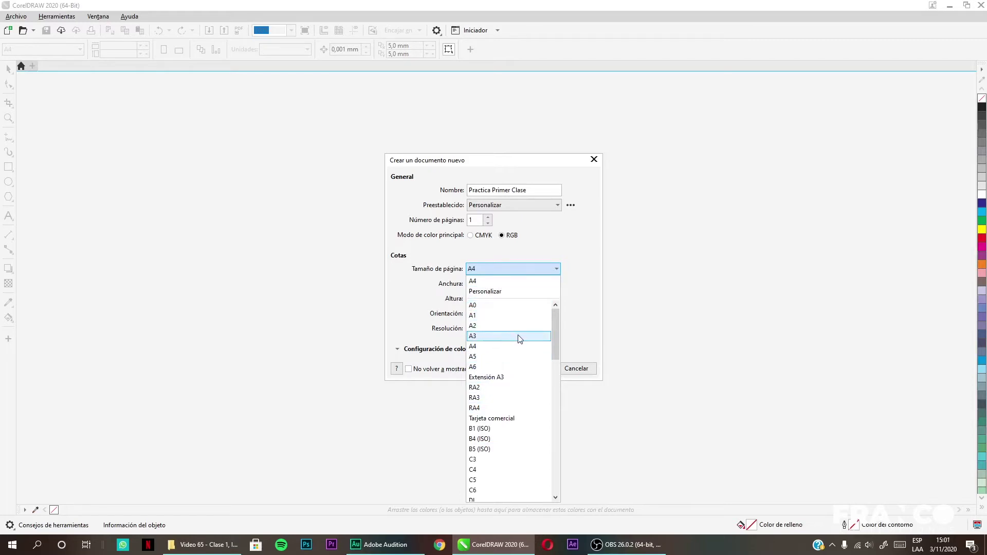
pyautogui.click(483, 281)
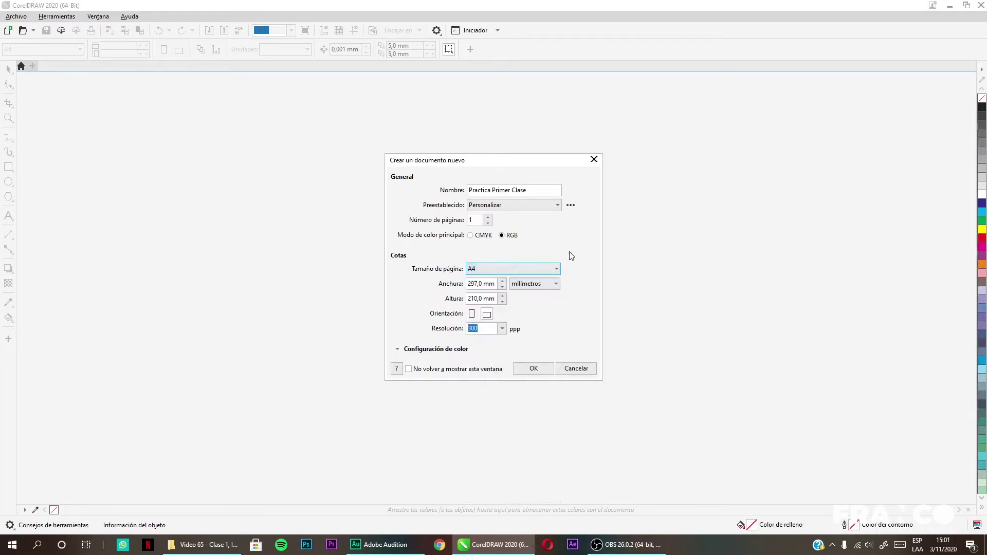
pyautogui.click(473, 318)
pyautogui.click(516, 271)
pyautogui.click(485, 282)
# Review the unit options and colour profile settings, keep millimetres, and create the document
pyautogui.click(538, 288)
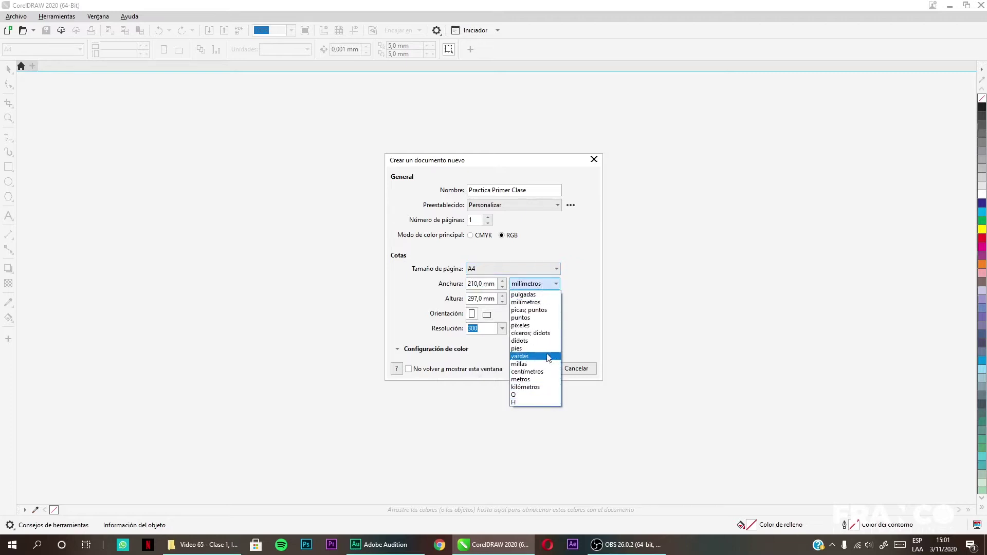
pyautogui.click(575, 323)
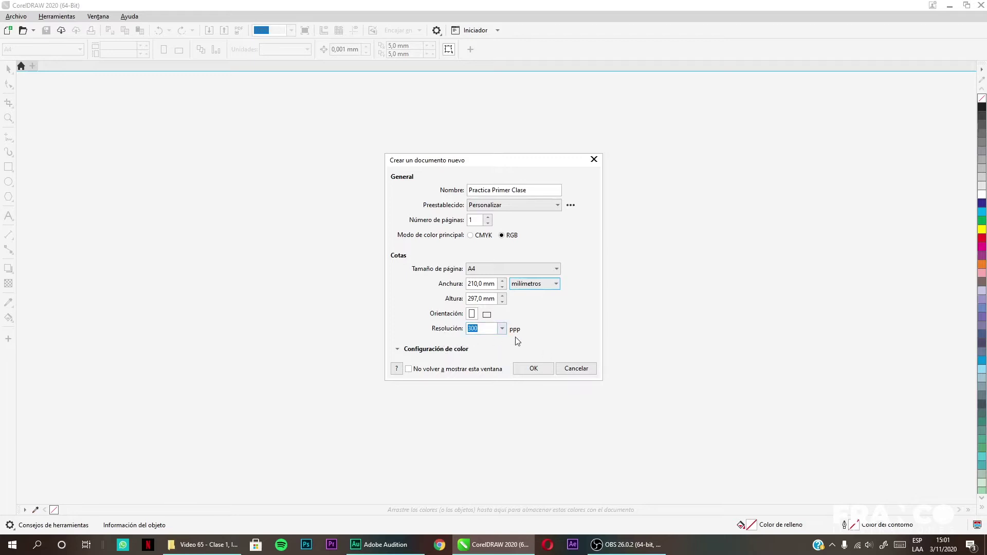
pyautogui.click(416, 350)
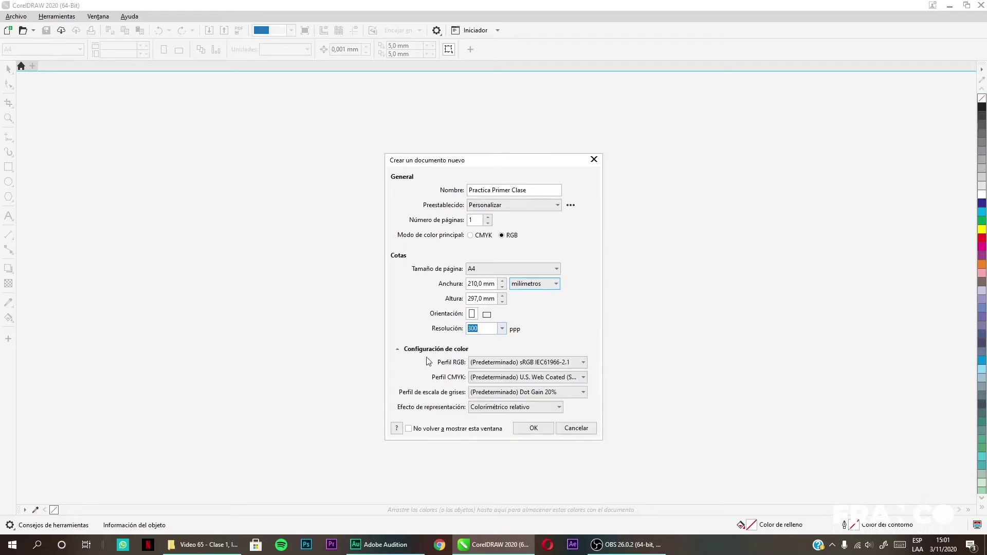
pyautogui.click(417, 351)
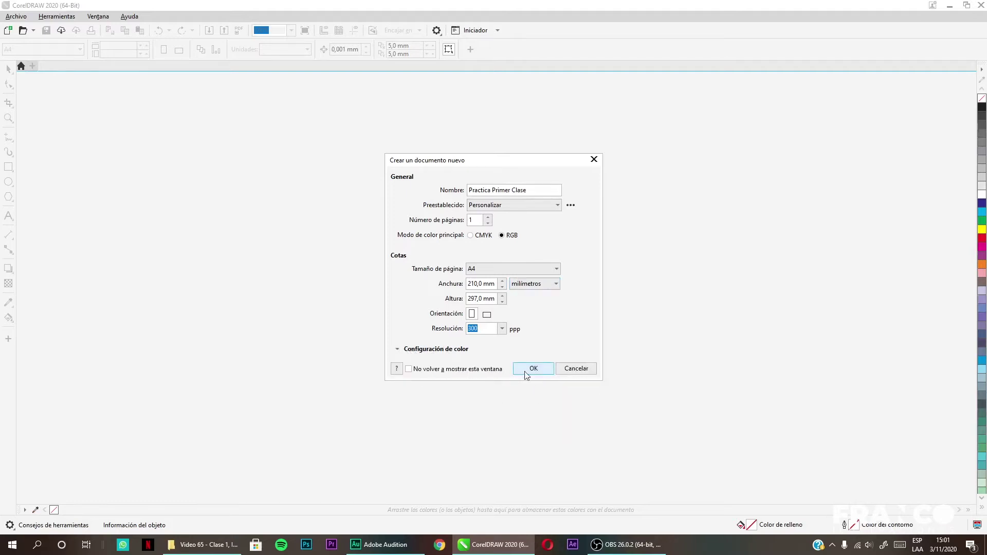
pyautogui.click(526, 376)
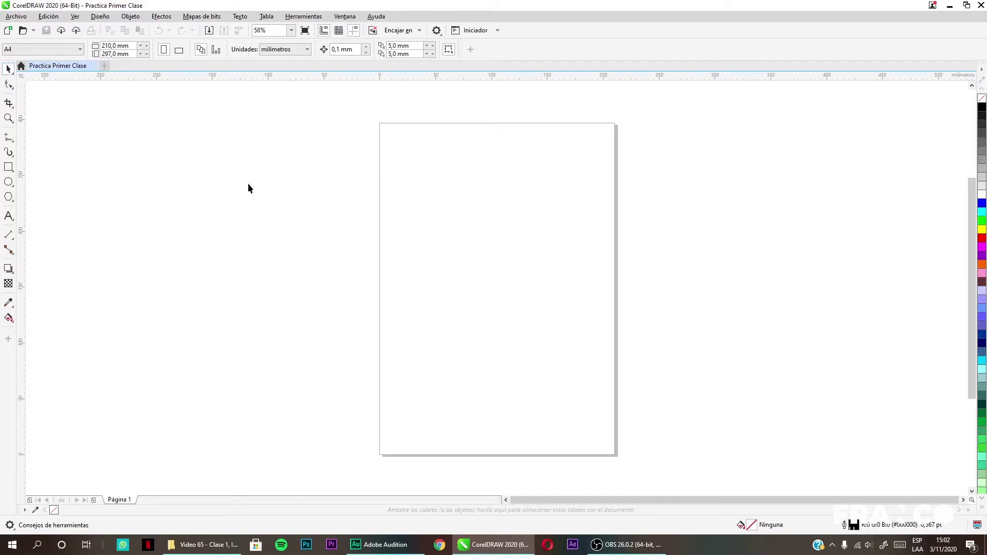
# Draw one rectangle outside the page and another about 67 by 68 mm across the page's left edge
pyautogui.click(8, 166)
pyautogui.moveTo(232, 205); pyautogui.dragTo(288, 258)
pyautogui.moveTo(346, 221); pyautogui.dragTo(421, 297)
# Alternate the selection between the two drawn rectangles
pyautogui.click(9, 69)
pyautogui.press('Tab')
pyautogui.press('Tab')
pyautogui.press('Tab')
pyautogui.press('Tab')
pyautogui.press('Tab')
pyautogui.press('Tab')
pyautogui.click(425, 279)
pyautogui.click(421, 277)
pyautogui.click(329, 244)
pyautogui.click(287, 231)
# Move the larger rectangle onto the page, centre it on the page and deselect it
pyautogui.moveTo(425, 271); pyautogui.dragTo(550, 273)
pyautogui.press('p')
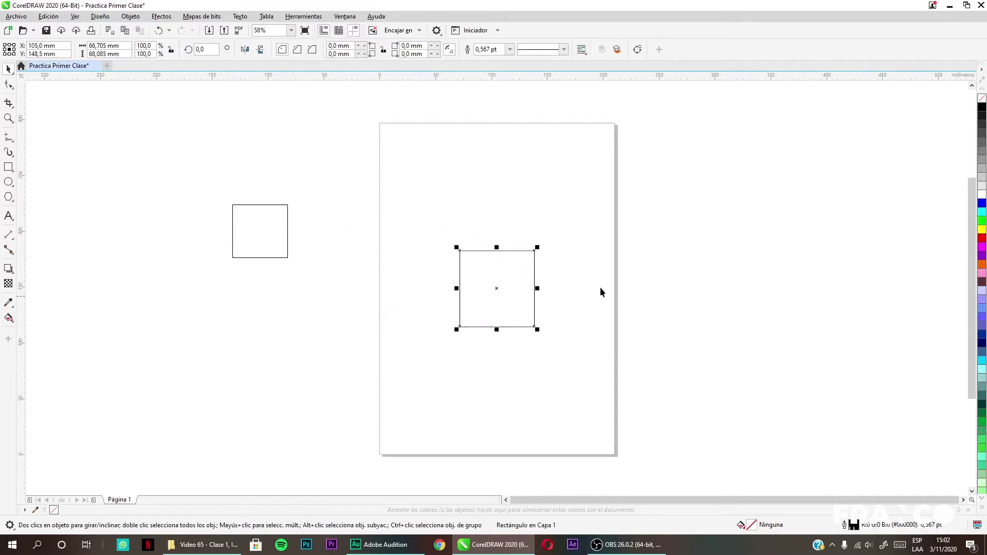
pyautogui.click(518, 278)
pyautogui.click(458, 259)
pyautogui.click(475, 182)
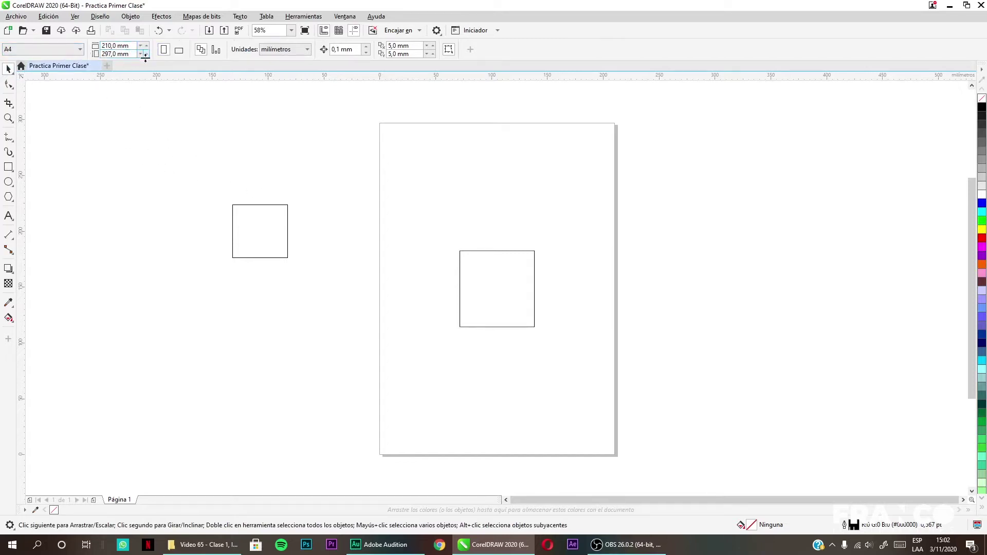
# Switch the page to landscape orientation and back to portrait
pyautogui.click(177, 50)
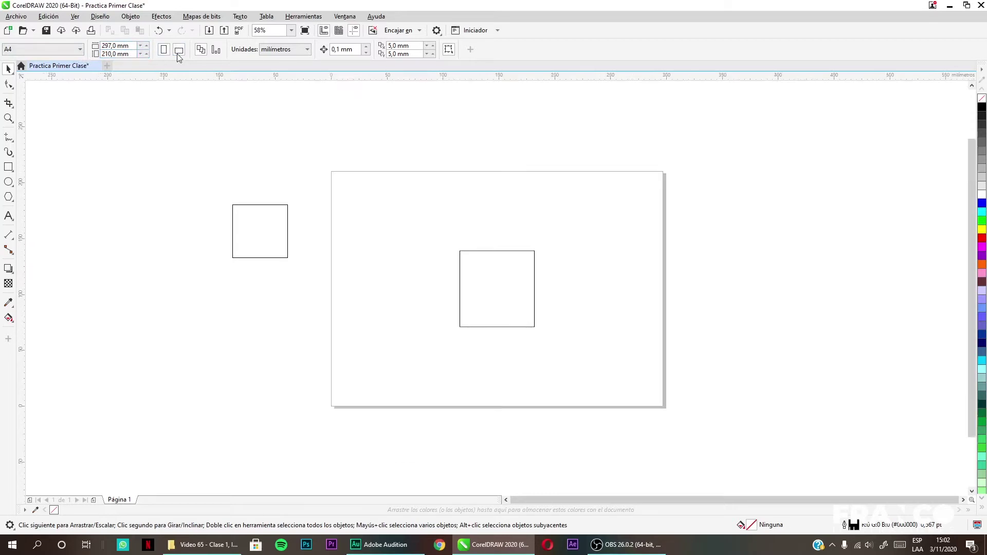
pyautogui.click(163, 50)
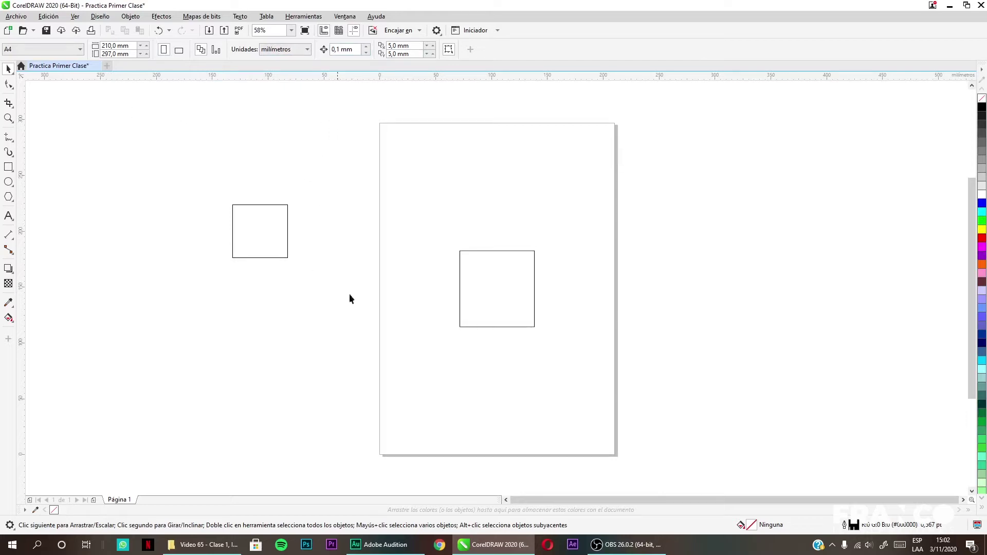
# Delete both rectangles, the one on the page and the one outside it
pyautogui.click(459, 277)
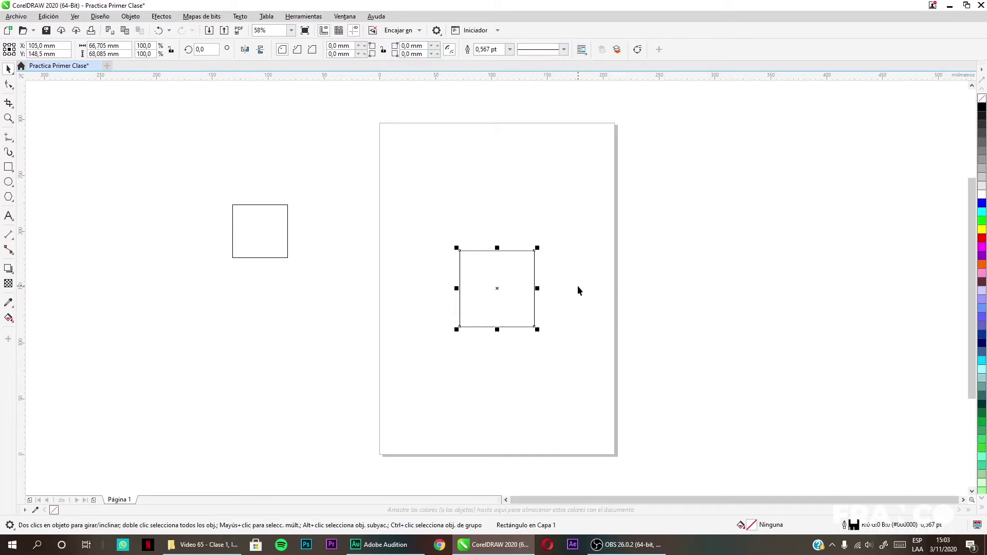
pyautogui.press('Delete')
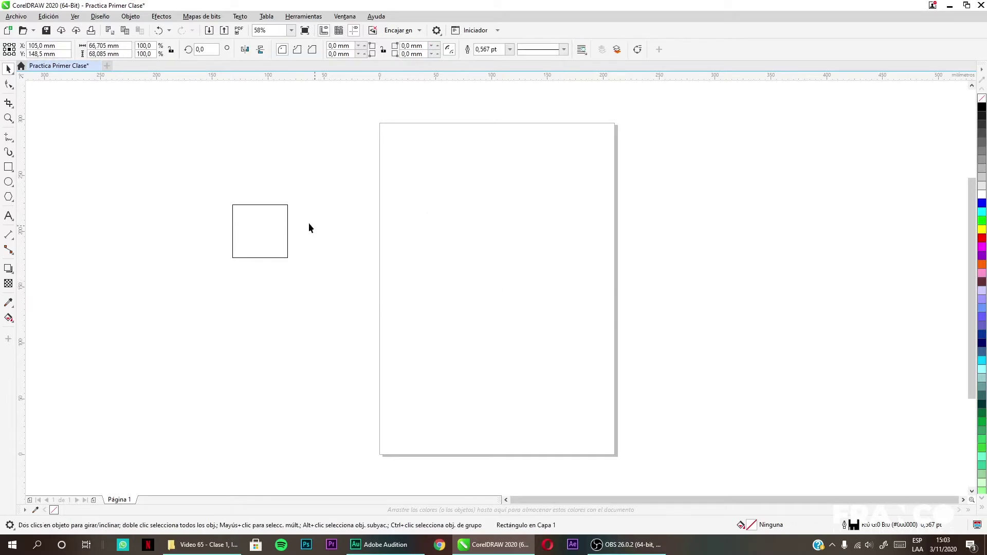
pyautogui.click(271, 229)
pyautogui.press('Delete')
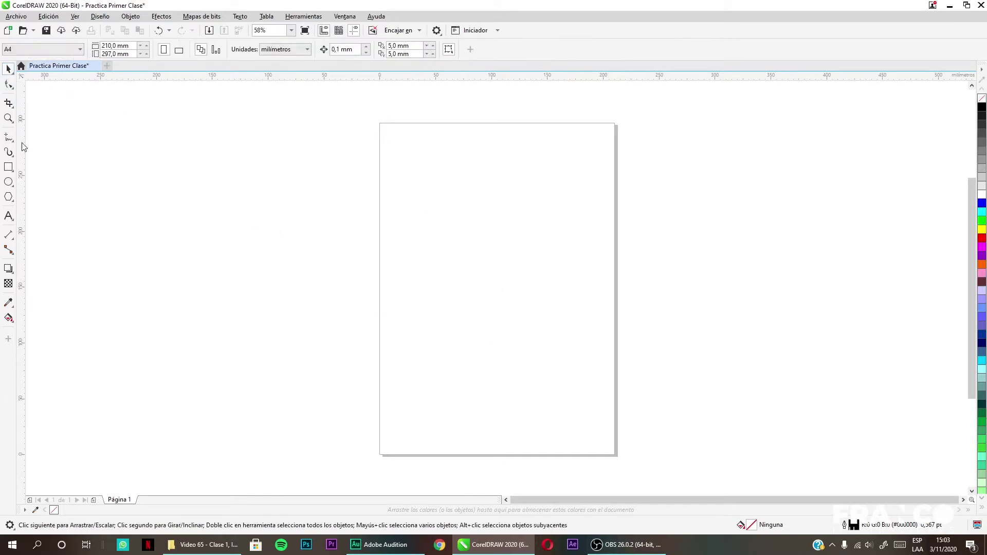
# Draw a three-node Bézier curve starting outside the page and ending on its upper area
pyautogui.click(5, 102)
pyautogui.click(8, 85)
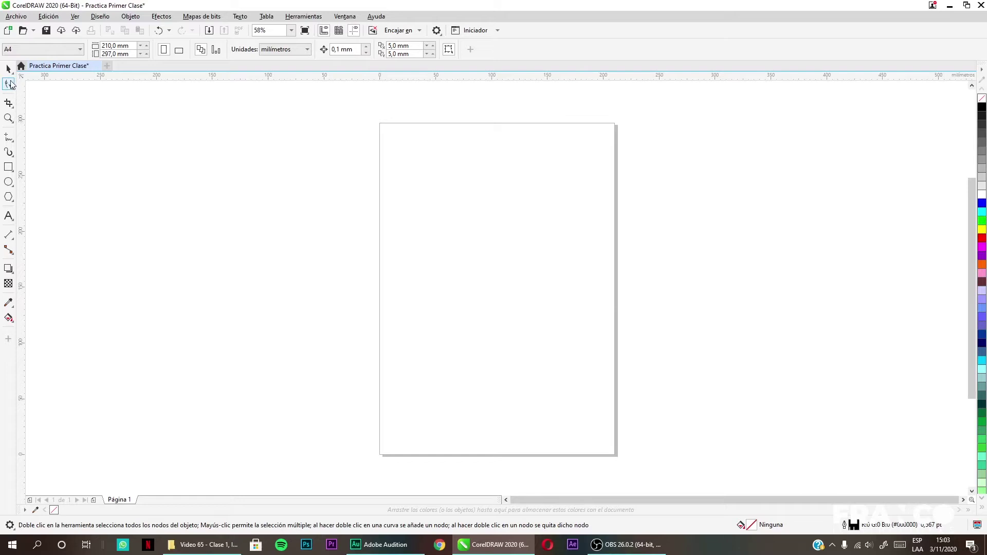
pyautogui.click(10, 137)
pyautogui.click(41, 160)
pyautogui.click(244, 199)
pyautogui.moveTo(338, 238)
pyautogui.mouseDown()
pyautogui.moveTo(399, 275)
pyautogui.moveTo(414, 269)
pyautogui.mouseUp()
pyautogui.moveTo(436, 221)
pyautogui.mouseDown()
pyautogui.moveTo(440, 242)
pyautogui.moveTo(507, 247)
pyautogui.mouseUp()
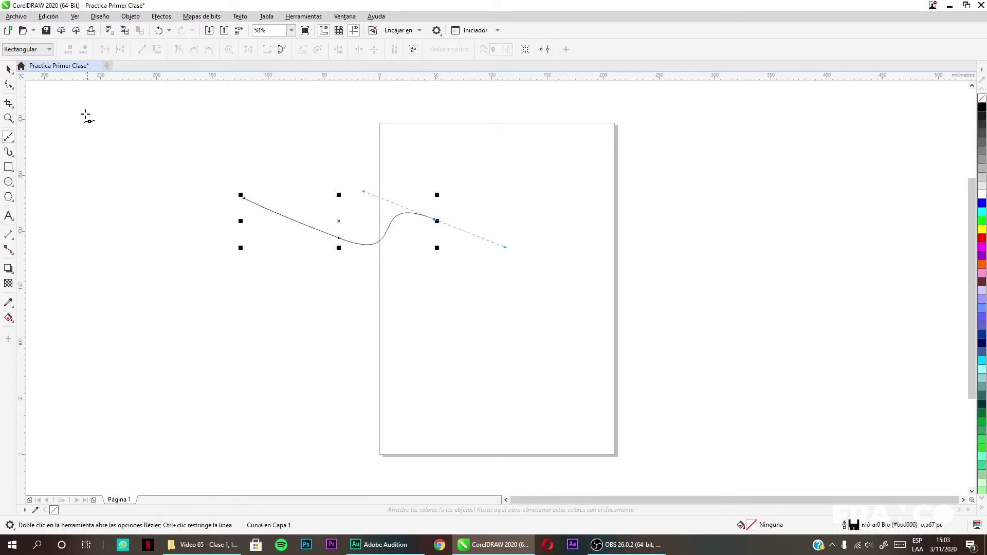
# Reshape the curve by raising its end node, lowering its middle node and adjusting the middle node's handle
pyautogui.click(9, 86)
pyautogui.click(434, 219)
pyautogui.moveTo(434, 223); pyautogui.dragTo(521, 178)
pyautogui.moveTo(340, 239); pyautogui.dragTo(340, 273)
pyautogui.moveTo(415, 300); pyautogui.dragTo(375, 211)
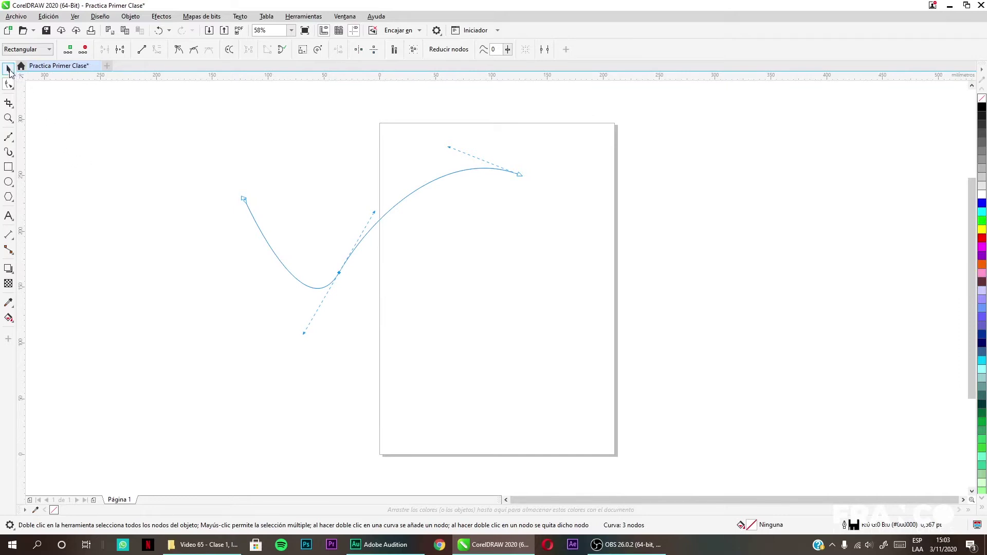
# Delete the curve and activate the Shape tool
pyautogui.click(8, 68)
pyautogui.press('Delete')
pyautogui.click(13, 88)
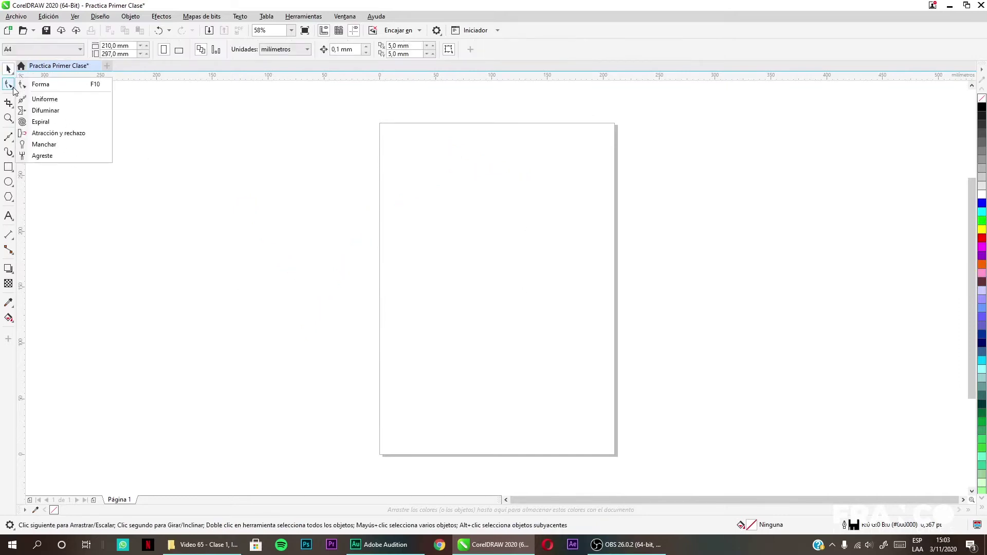
pyautogui.click(7, 85)
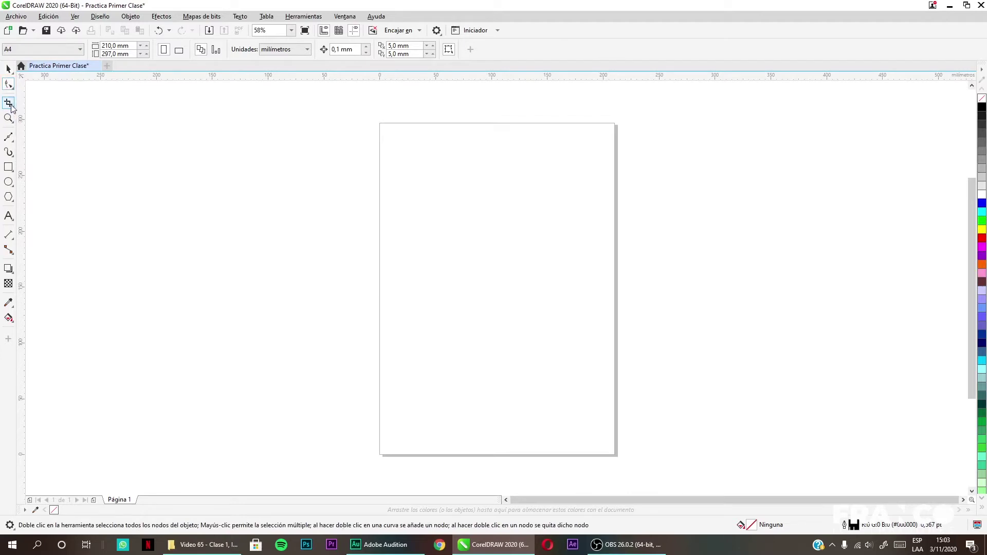
# Mark a crop area about 118 by 112 mm across the page's left edge and apply the crop
pyautogui.click(9, 105)
pyautogui.moveTo(340, 167); pyautogui.dragTo(471, 292)
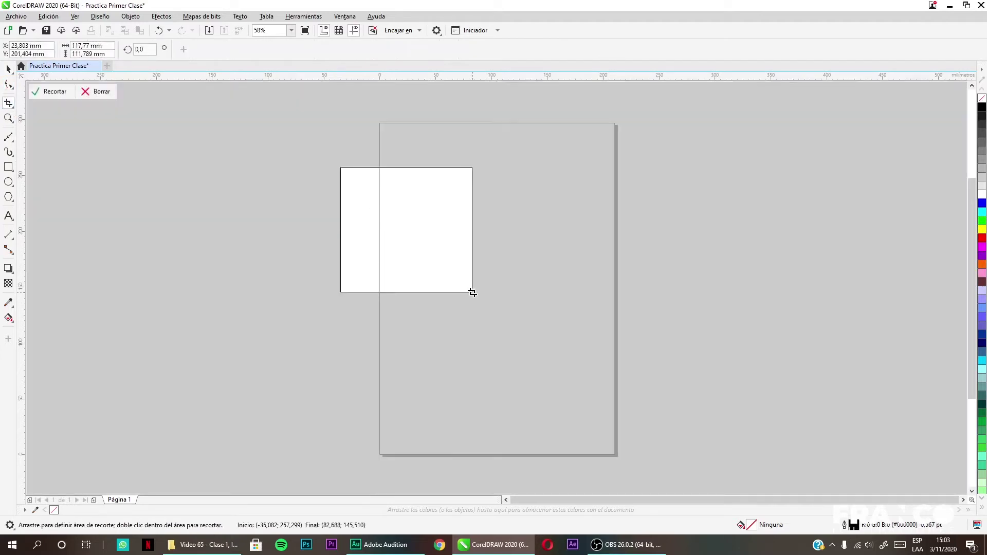
pyautogui.doubleClick(444, 263)
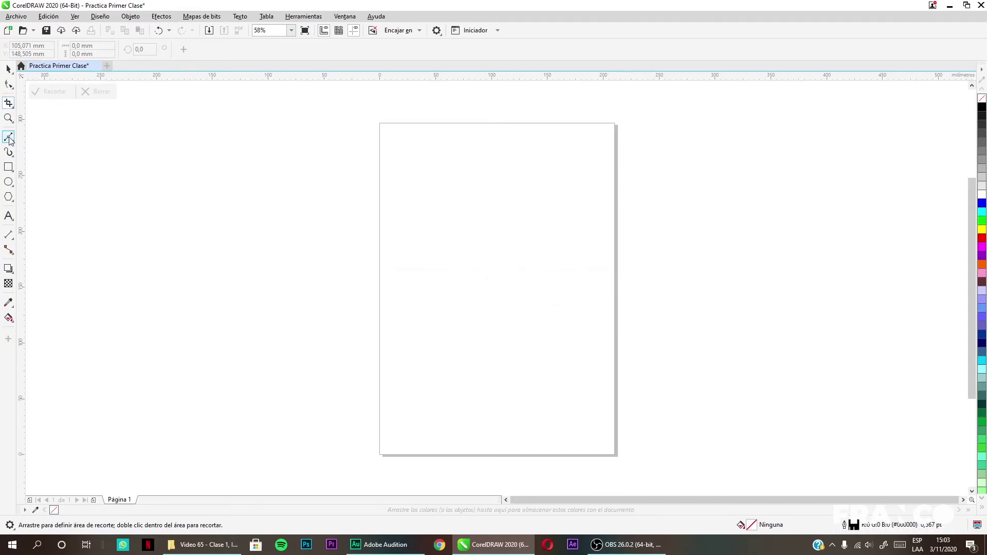
# Try the Zoom tool by magnifying the page, zooming far out and zooming back in
pyautogui.click(8, 118)
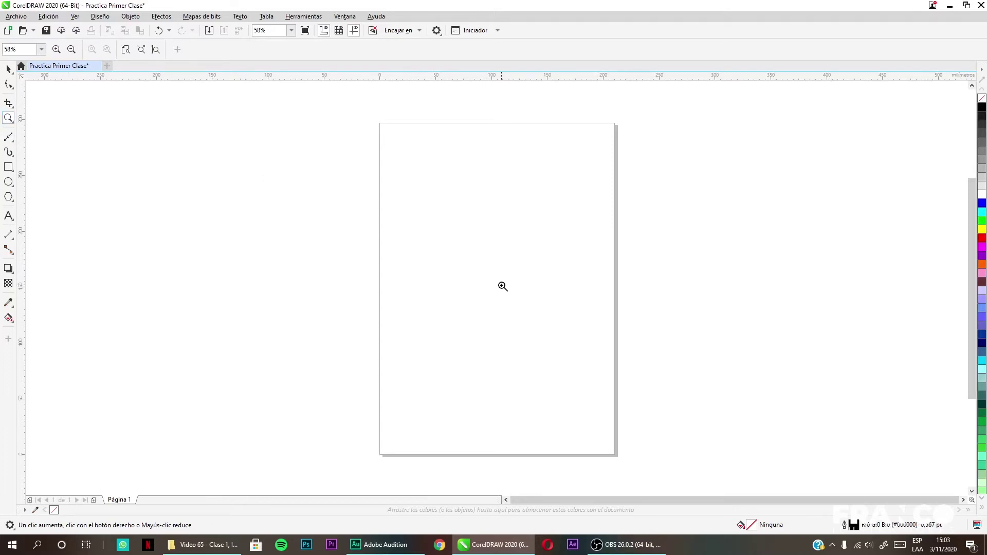
pyautogui.click(503, 306)
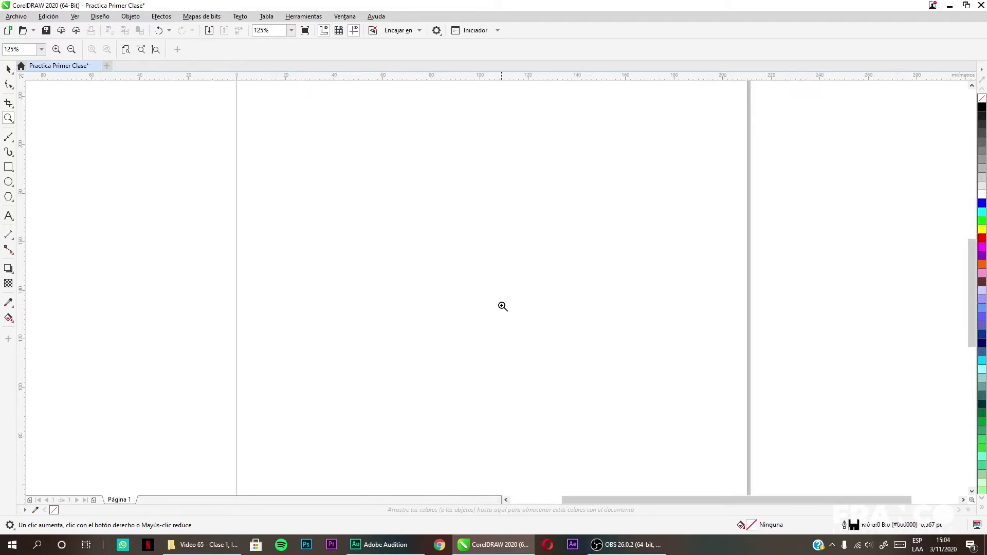
pyautogui.scroll(-4, 503, 306)
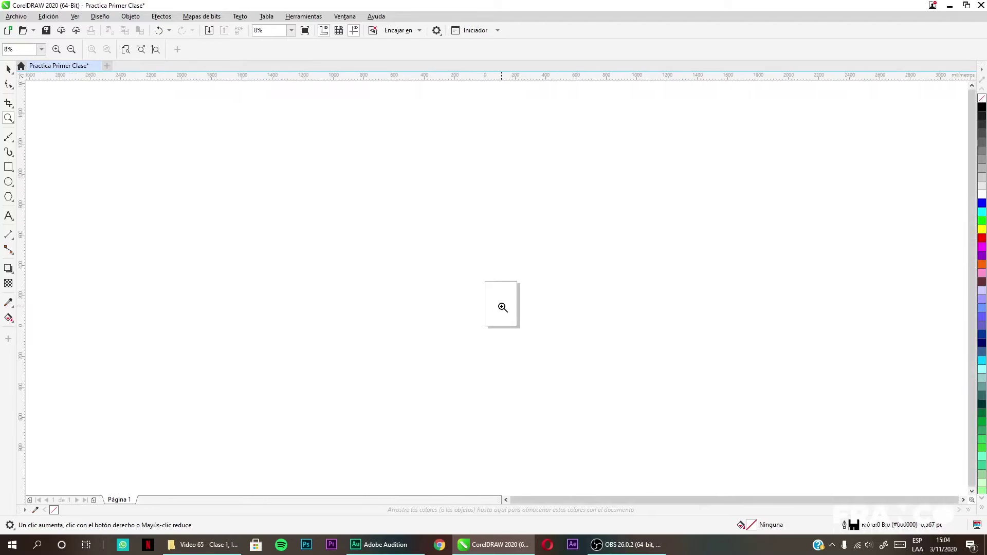
pyautogui.scroll(2, 503, 307)
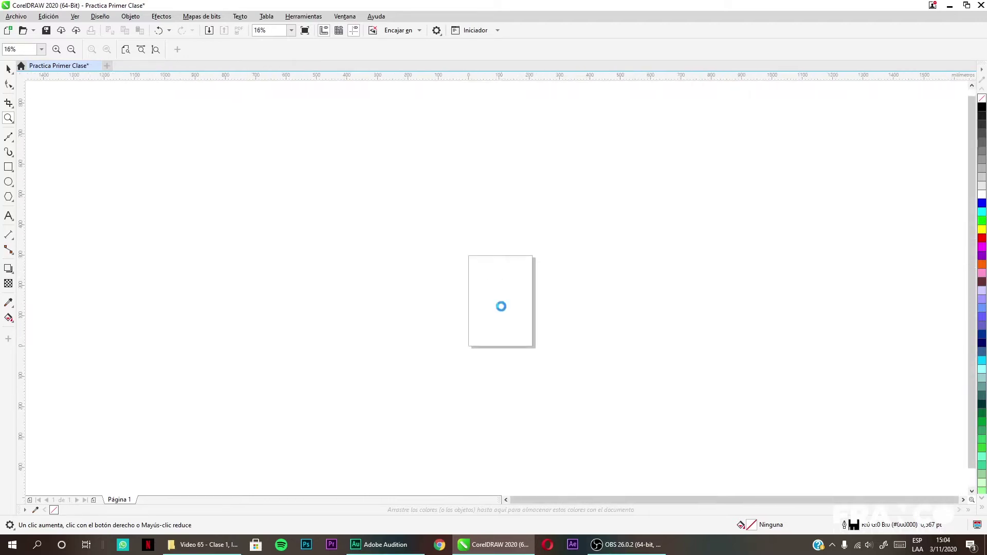
# Draw a rectangle about 138 by 97 mm on the pasteboard beside the page's left edge and deselect it
pyautogui.click(8, 166)
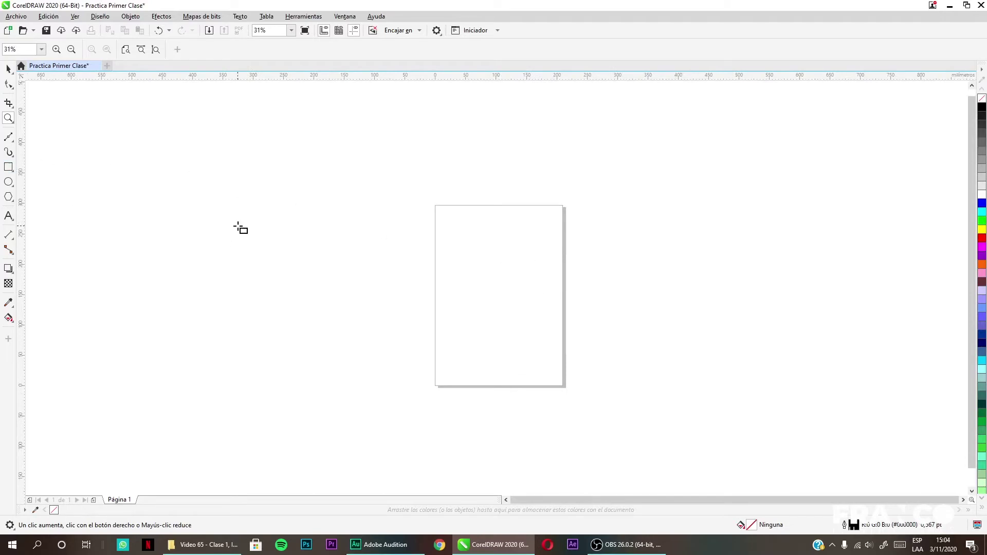
pyautogui.moveTo(237, 225); pyautogui.dragTo(321, 285)
pyautogui.click(8, 69)
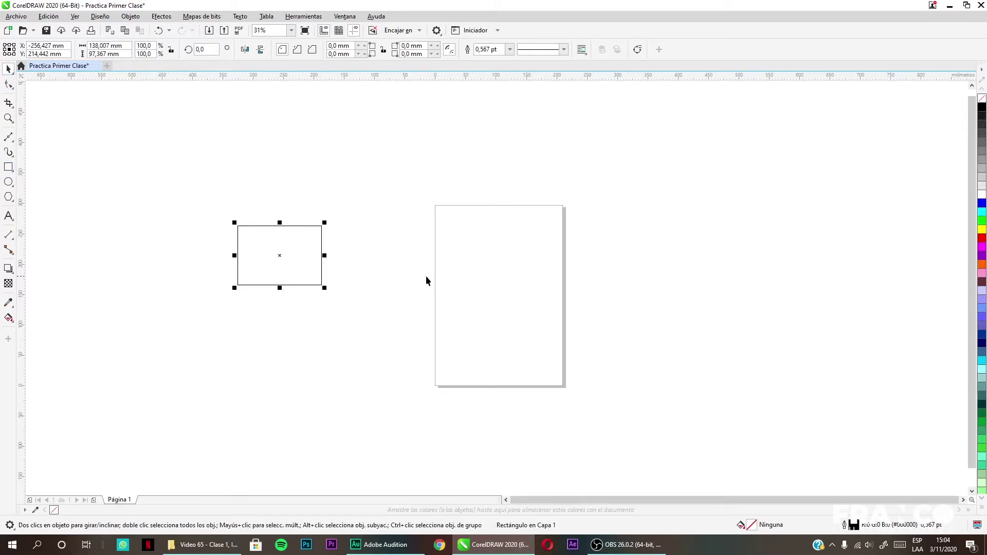
pyautogui.click(326, 258)
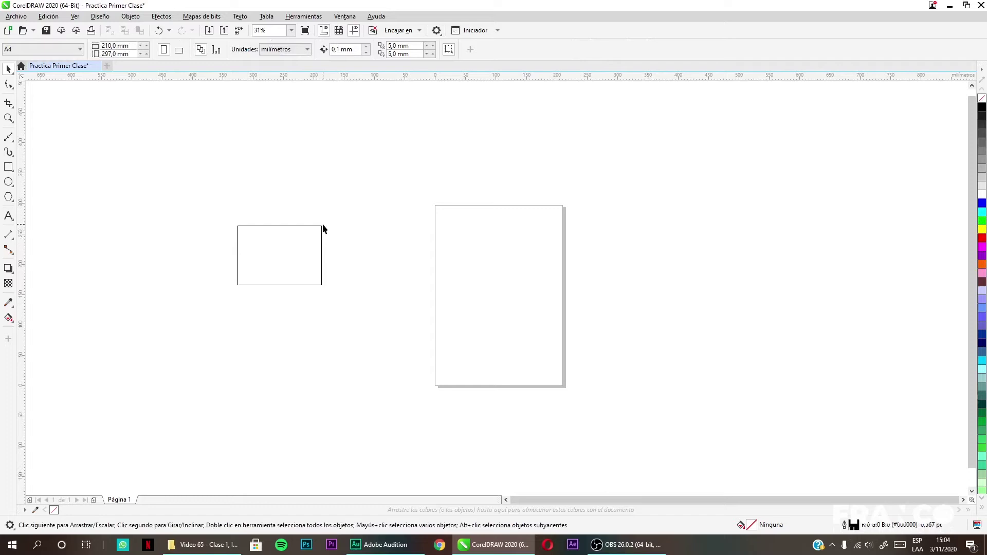
# Examine the rectangle's upper right corner and the page by magnifying and reducing the view around different points
pyautogui.scroll(10, 321, 231)
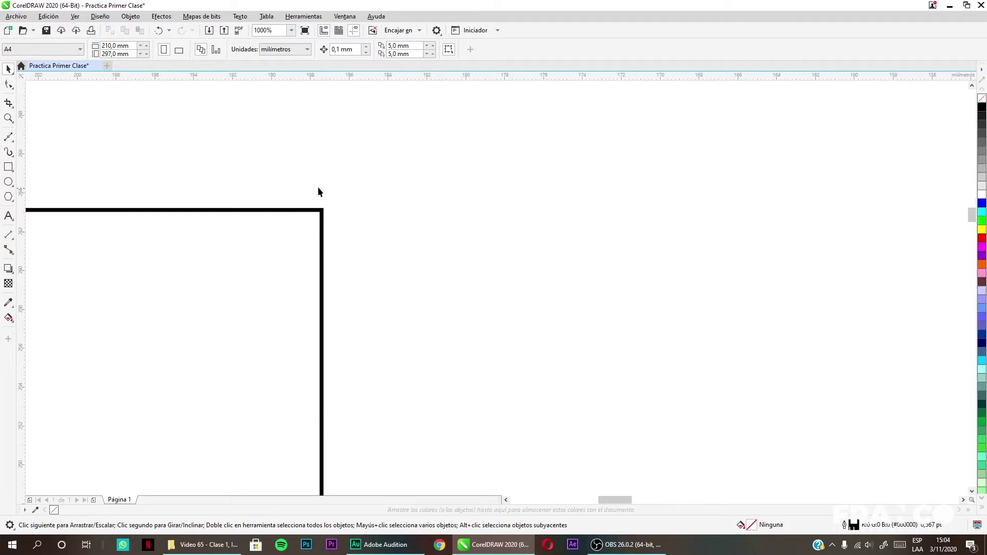
pyautogui.scroll(-10, 316, 239)
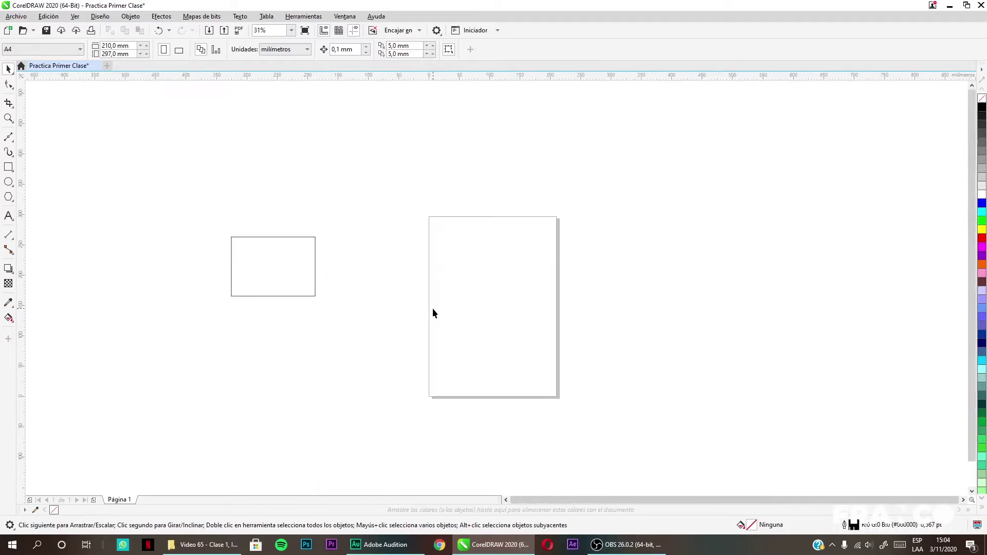
pyautogui.scroll(2, 647, 289)
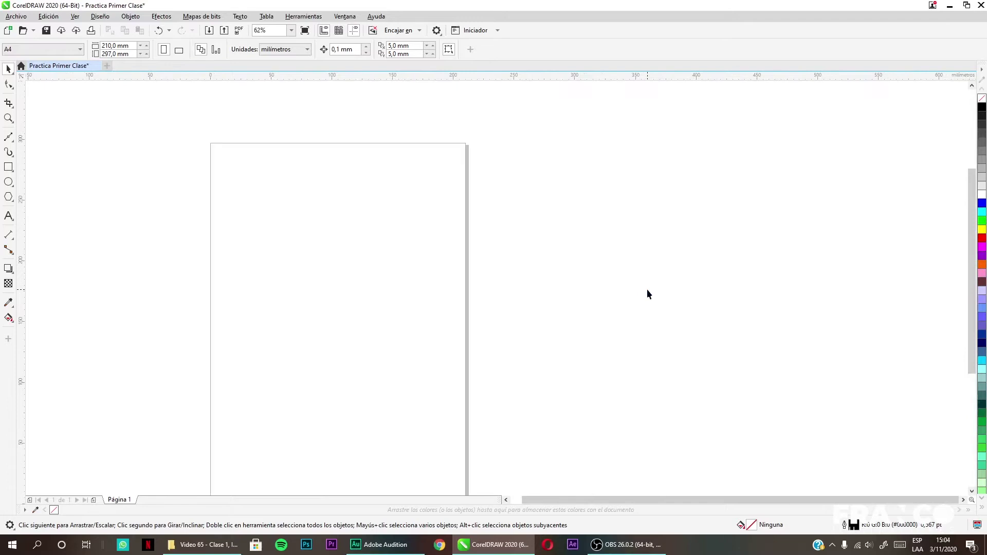
pyautogui.scroll(-2, 646, 289)
pyautogui.scroll(4, 409, 399)
pyautogui.scroll(-2, 408, 399)
pyautogui.scroll(2, 556, 293)
pyautogui.scroll(-4, 556, 247)
# Move the rectangle onto the page, centring it at about X 105 mm, Y 165 mm
pyautogui.click(363, 227)
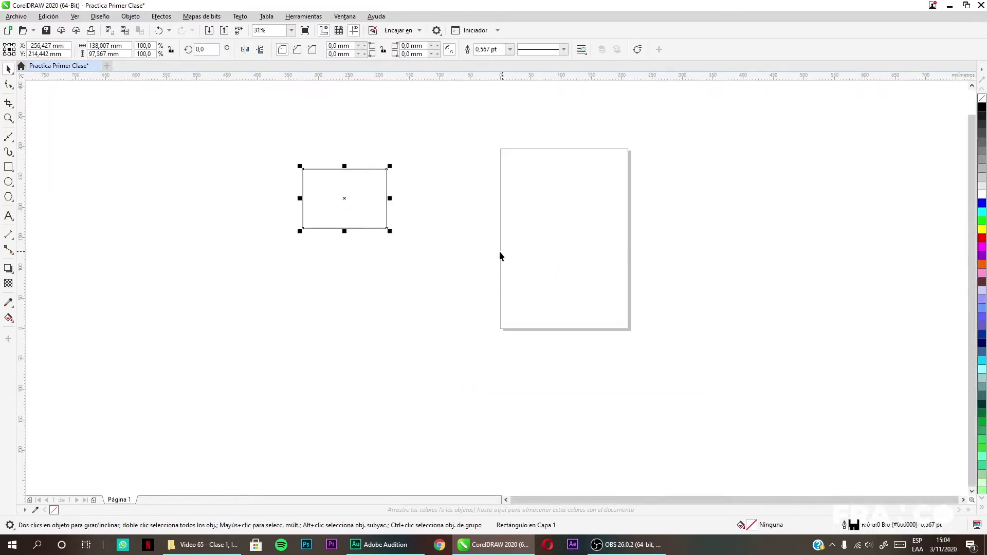
pyautogui.scroll(2, 430, 234)
pyautogui.hscroll(1, 383, 238)
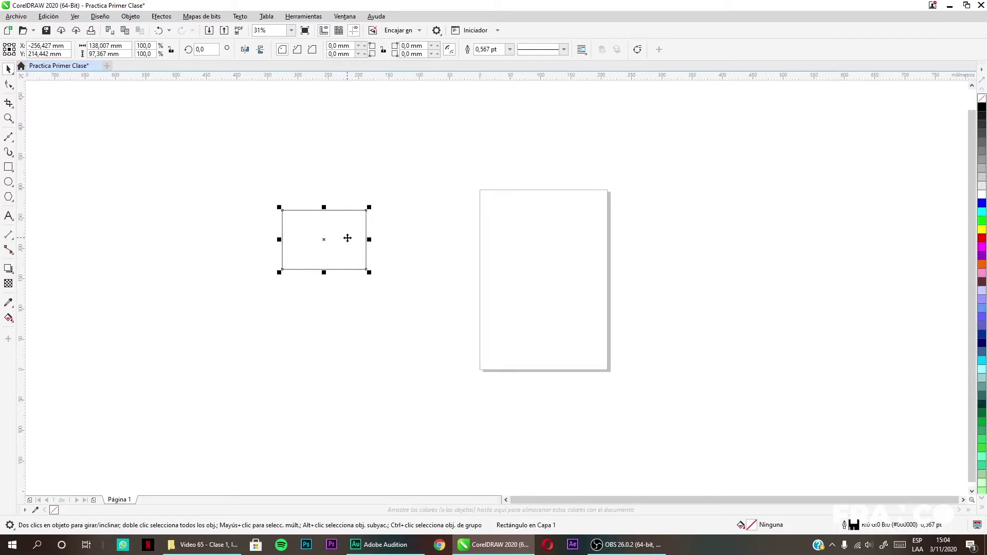
pyautogui.moveTo(354, 249); pyautogui.dragTo(573, 279)
# Try the Zoom tool on the rectangle by magnifying and reducing the view and framing areas to enlarge
pyautogui.press('z')
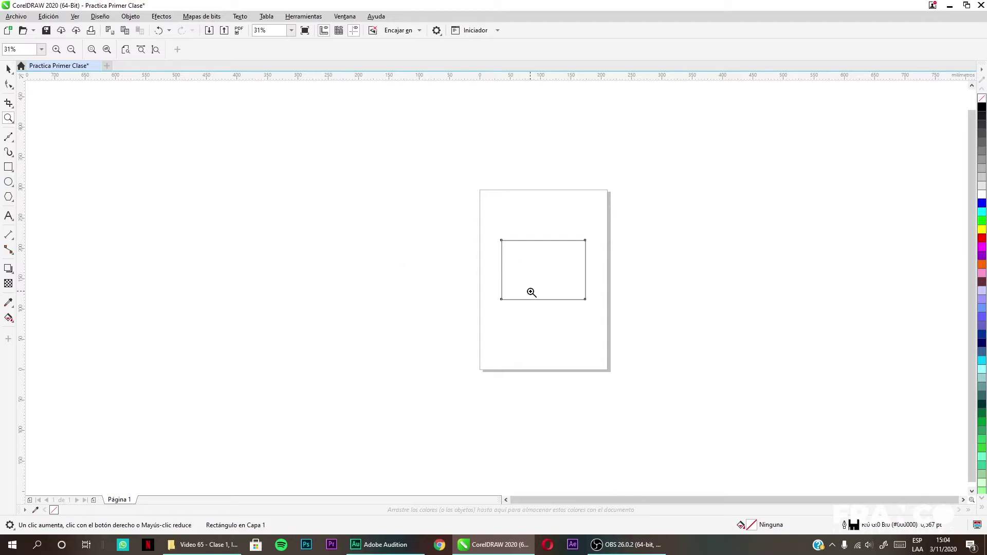
pyautogui.click(480, 281)
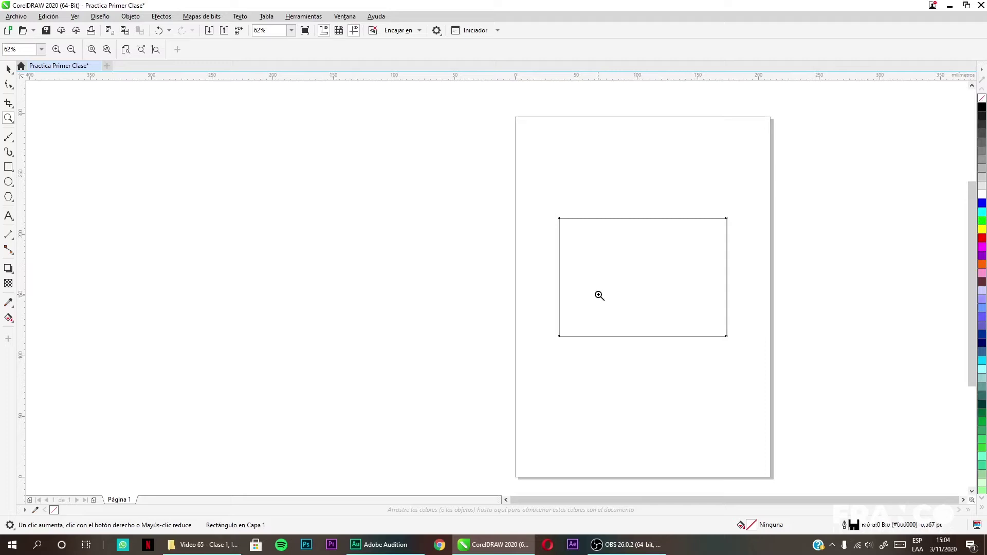
pyautogui.keyDown('shift'); pyautogui.click(544, 269); pyautogui.keyUp('shift')
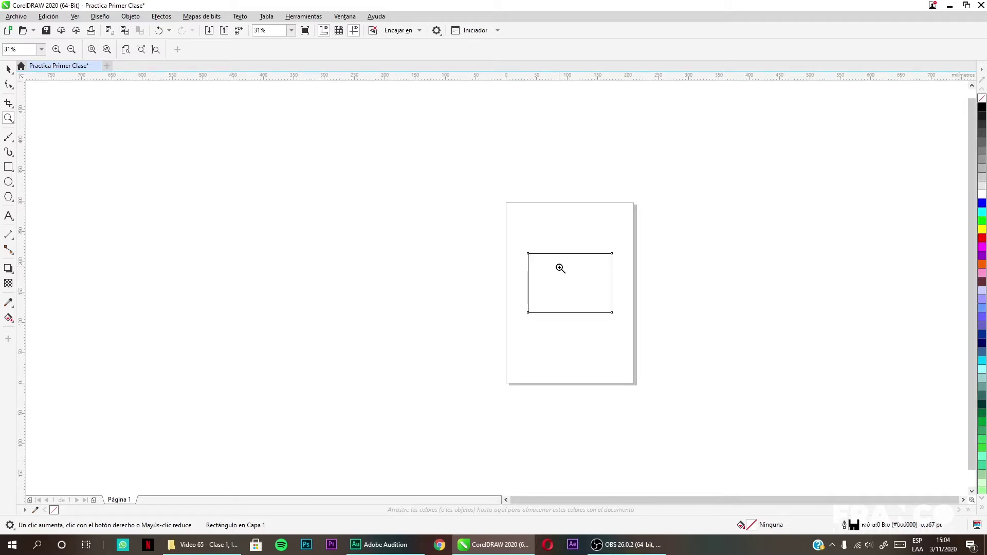
pyautogui.keyDown('shift'); pyautogui.click(560, 268); pyautogui.keyUp('shift')
pyautogui.click(532, 291)
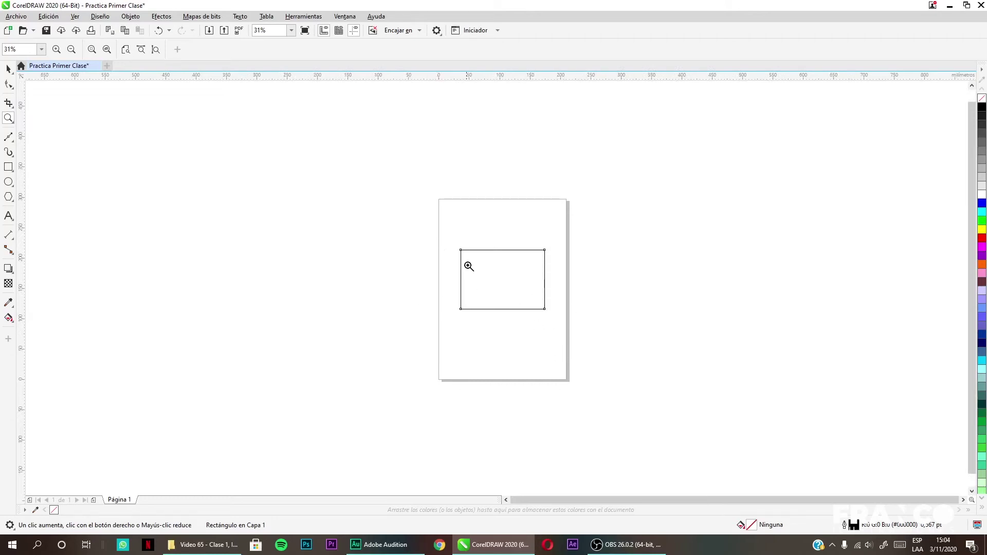
pyautogui.moveTo(513, 295); pyautogui.dragTo(554, 318)
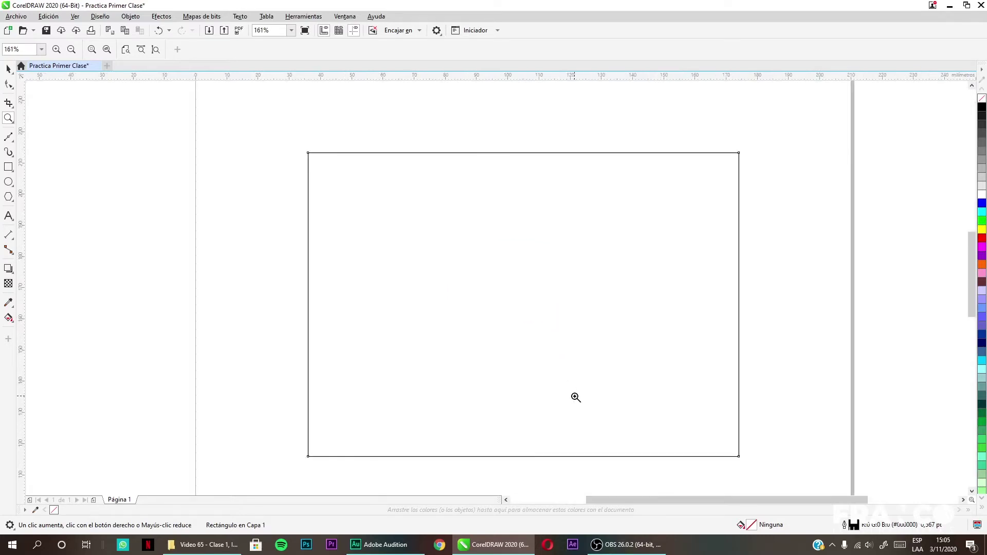
pyautogui.moveTo(367, 236); pyautogui.dragTo(753, 447)
pyautogui.rightClick(639, 362)
pyautogui.rightClick(640, 362)
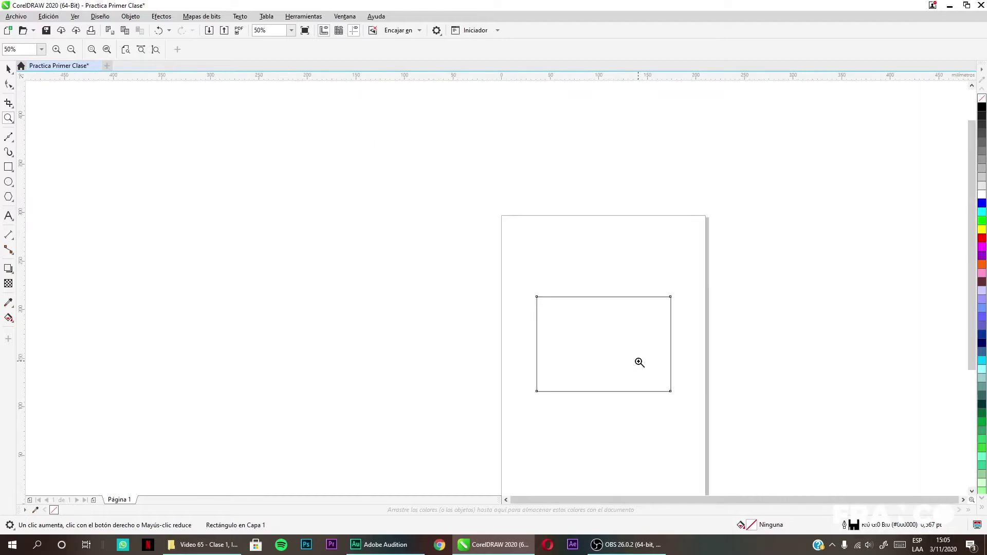
pyautogui.moveTo(644, 407); pyautogui.dragTo(714, 460)
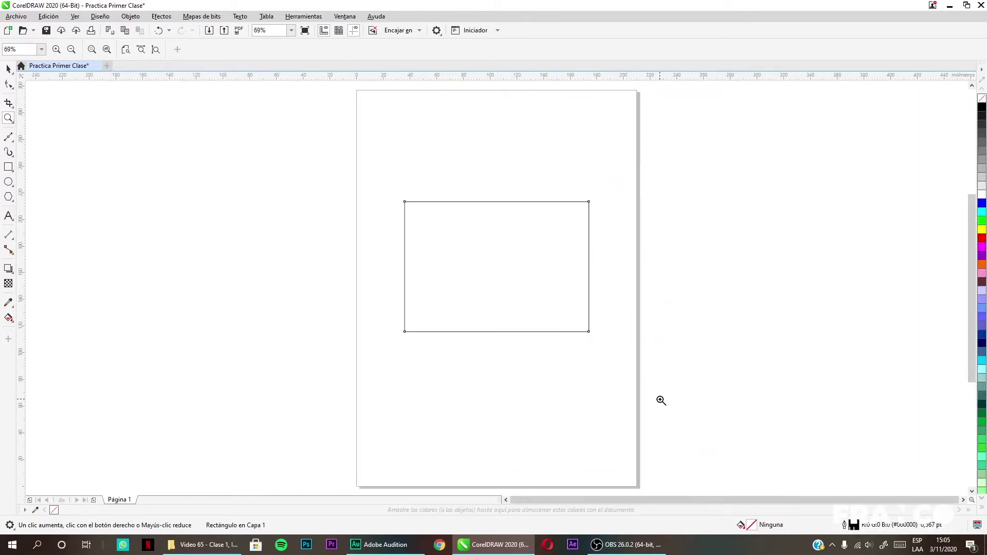
# Select the rectangle on the page and delete it
pyautogui.click(10, 68)
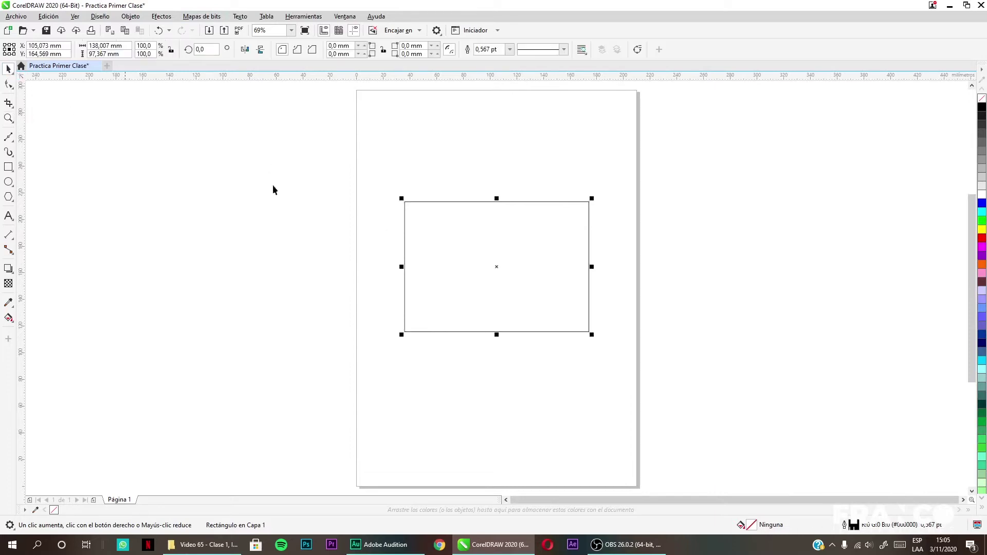
pyautogui.click(537, 270)
pyautogui.press('Delete')
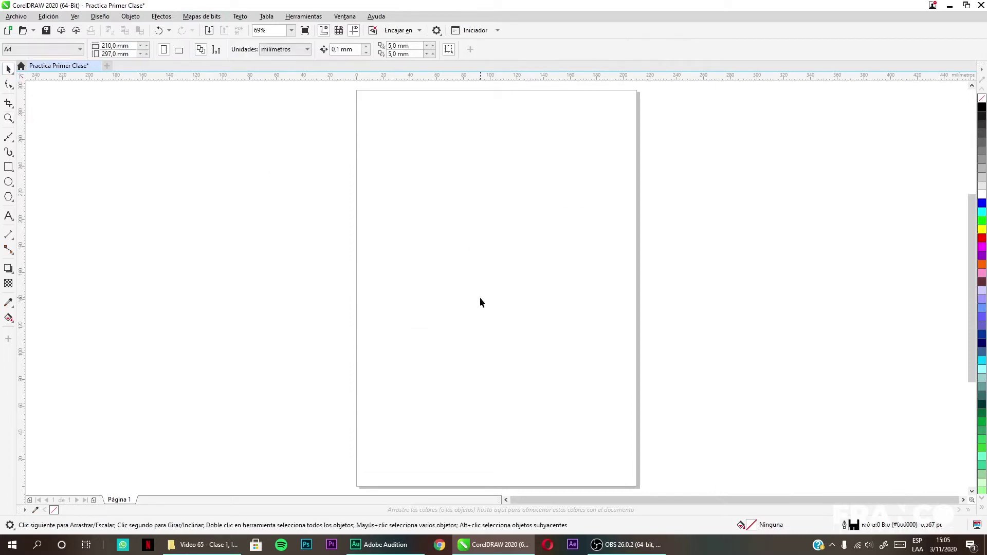
# Draw an S-shaped Artistic Media stroke across the page's left edge and set its width to 4.109 mm
pyautogui.click(8, 152)
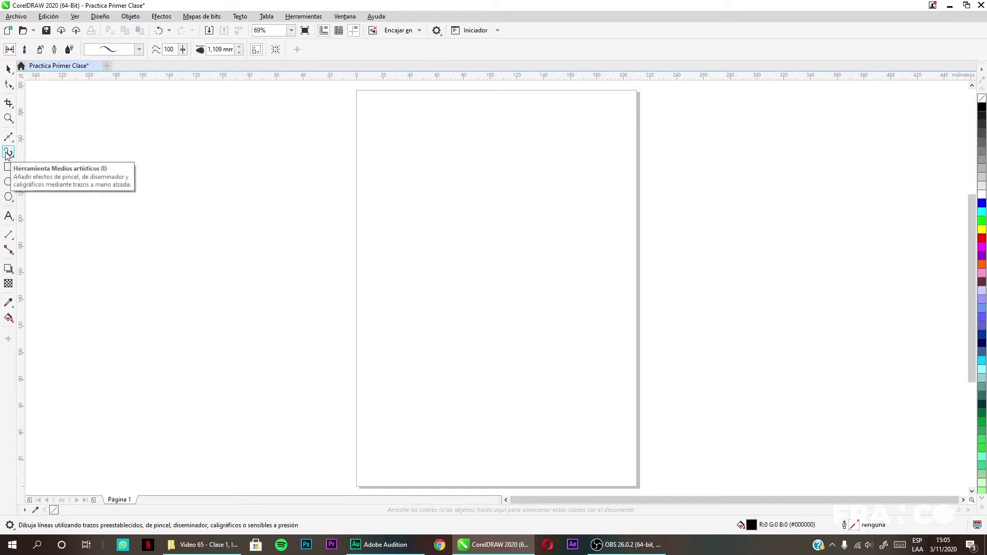
pyautogui.moveTo(185, 257)
pyautogui.mouseDown()
pyautogui.moveTo(388, 282)
pyautogui.moveTo(467, 277)
pyautogui.mouseUp()
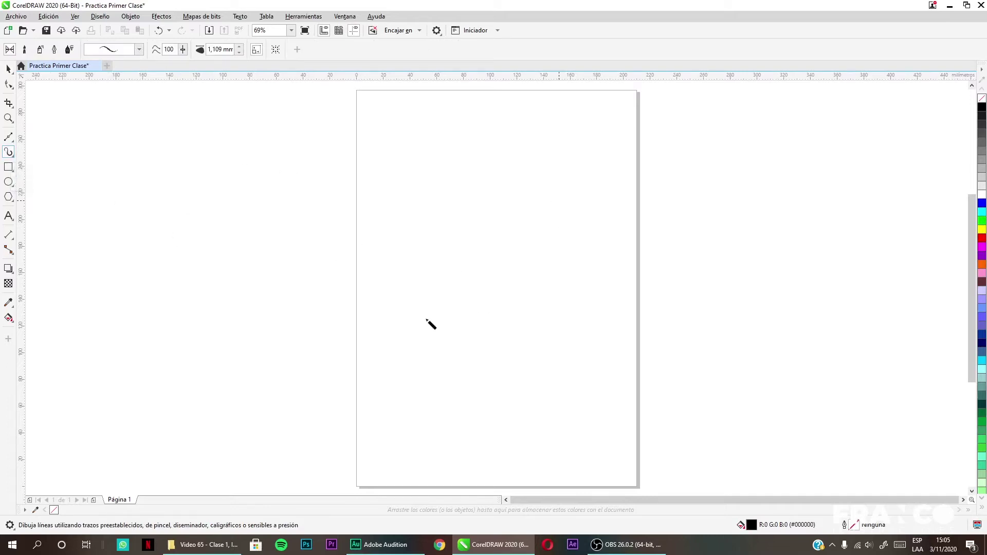
pyautogui.click(239, 46)
pyautogui.click(239, 46)
pyautogui.click(239, 46)
# Apply two other preset shapes to the stroke: one tapering from thick start to thin end, then one thick at both ends
pyautogui.click(139, 49)
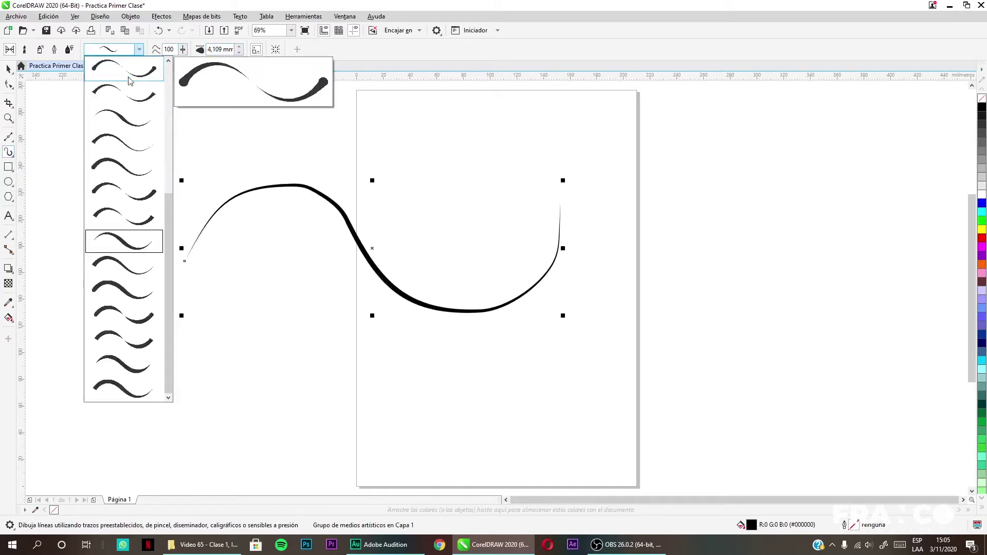
pyautogui.click(126, 291)
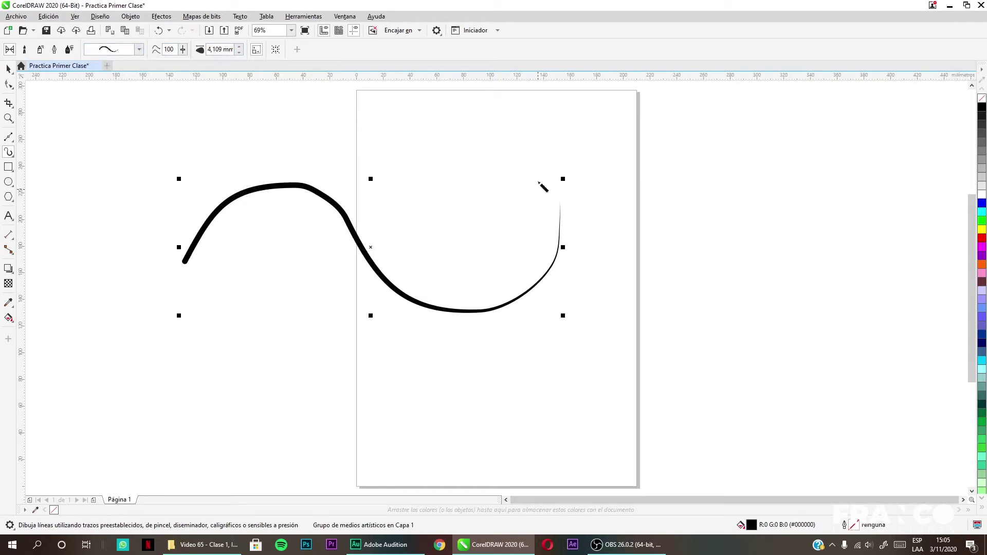
pyautogui.click(139, 50)
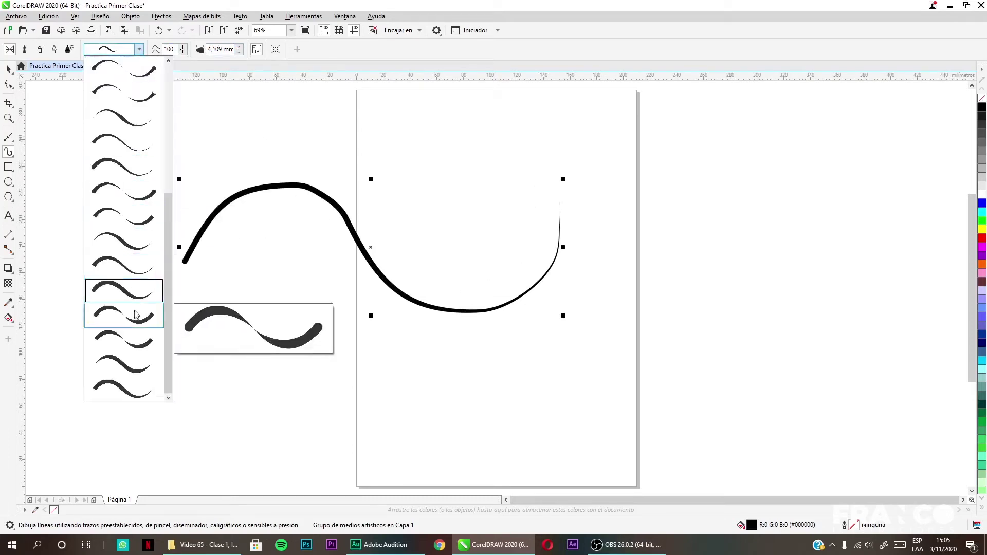
pyautogui.click(123, 319)
# Delete the artistic stroke and reactivate the Artistic Media tool
pyautogui.click(8, 68)
pyautogui.press('Delete')
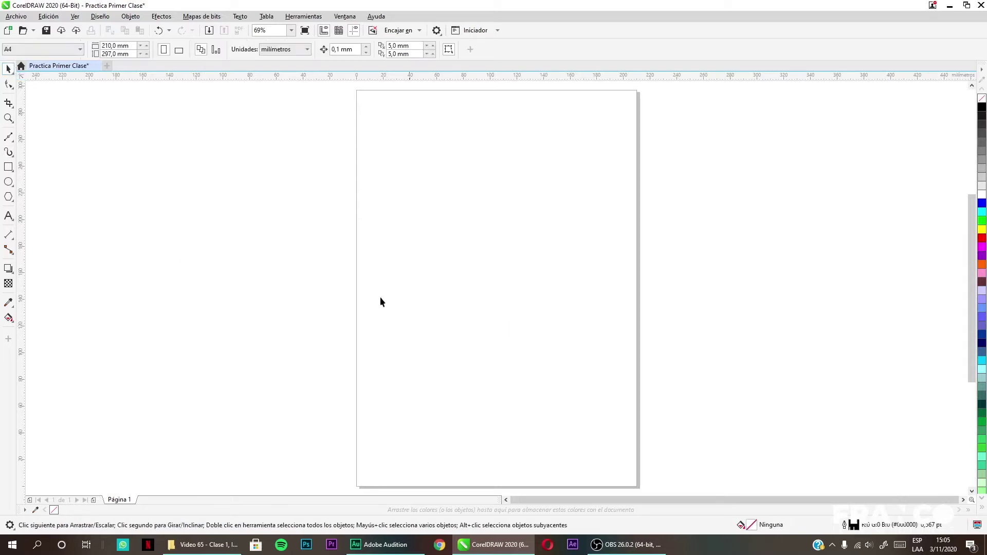
pyautogui.click(8, 153)
pyautogui.click(5, 154)
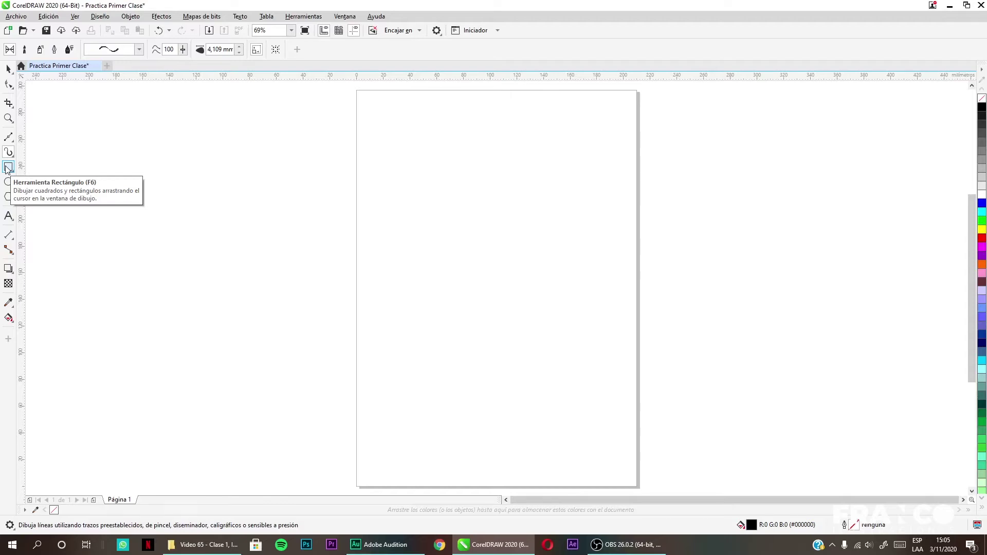
# Draw a square of about 113 mm per side on the page with the Rectangle tool and delete it
pyautogui.click(7, 167)
pyautogui.moveTo(388, 175); pyautogui.dragTo(529, 328)
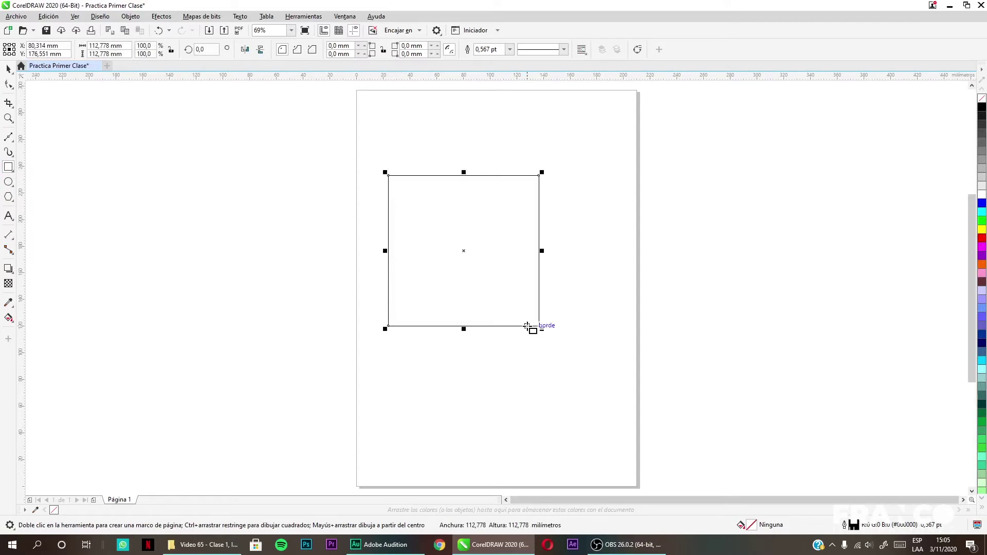
pyautogui.press('Delete')
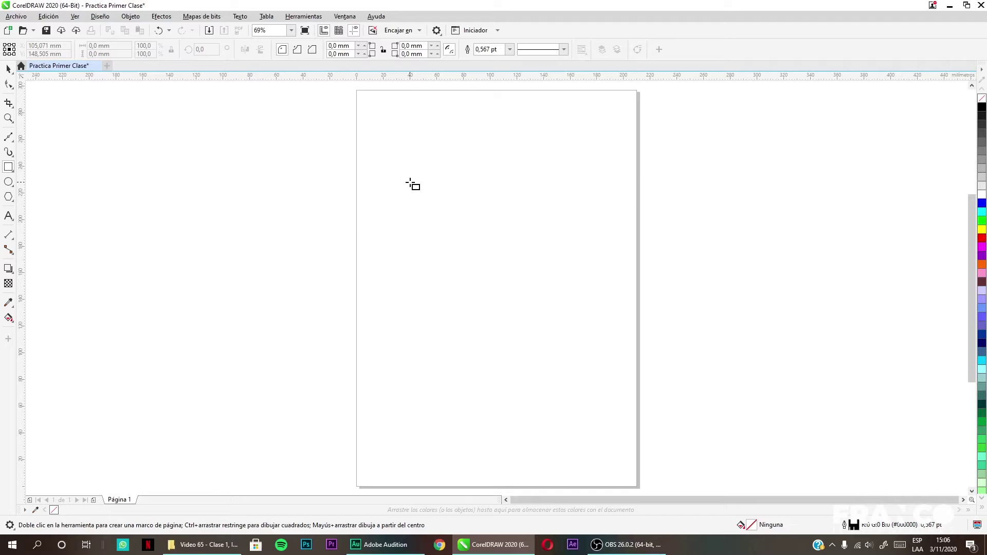
# Draw and delete a rectangle about 172 by 213 mm, followed by a square of about 124 mm per side
pyautogui.moveTo(391, 180); pyautogui.dragTo(622, 466)
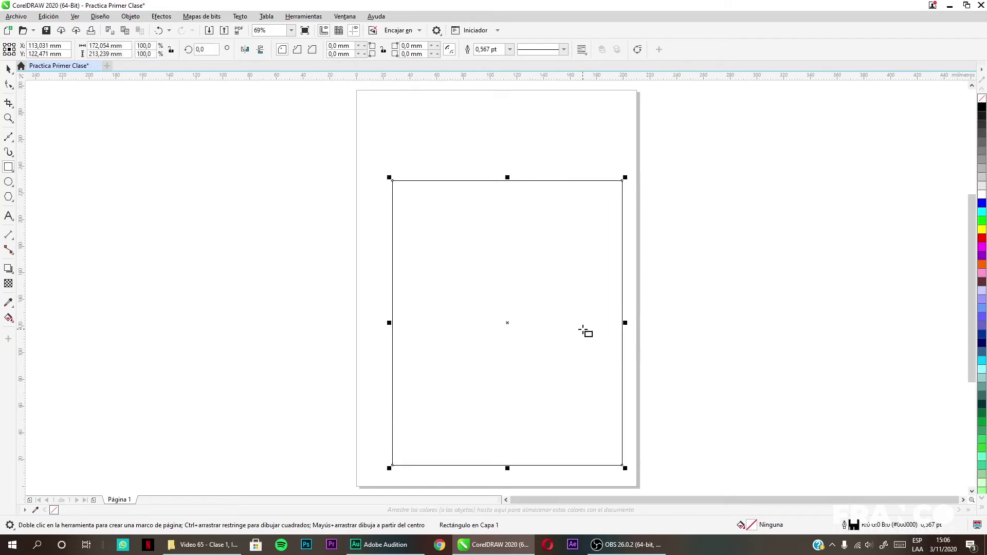
pyautogui.press('Delete')
pyautogui.moveTo(410, 182); pyautogui.dragTo(487, 350)
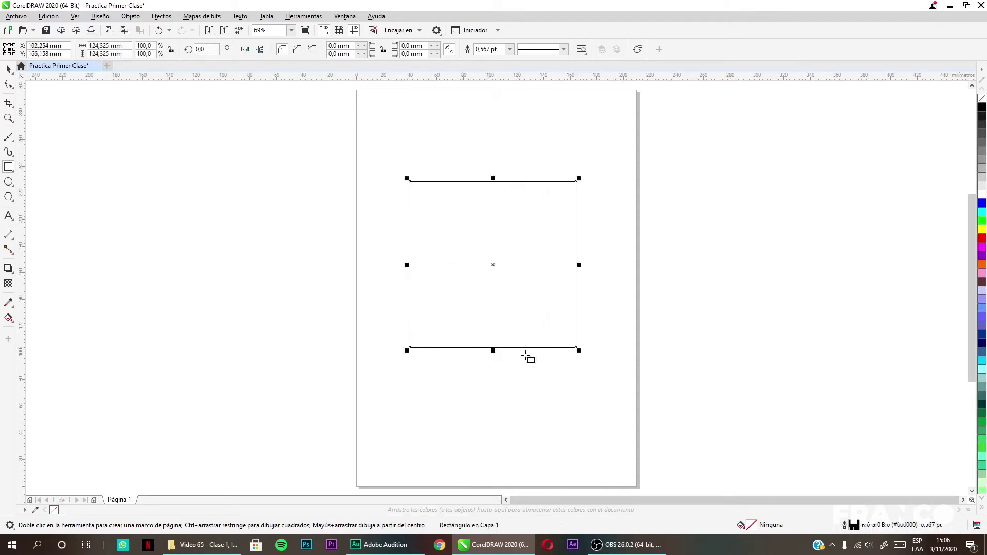
pyautogui.press('Delete')
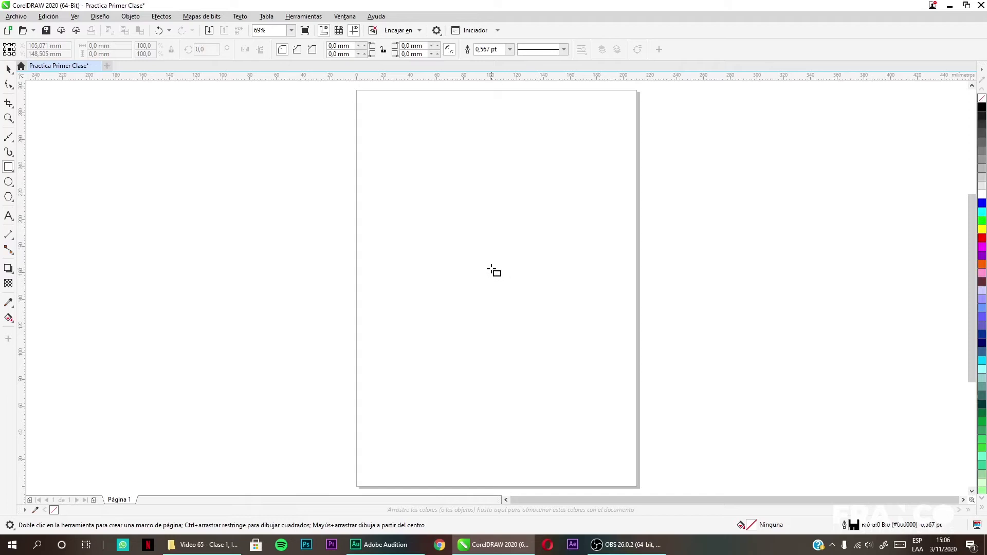
# Draw a square outward from its centre near the middle of the page and delete it
pyautogui.moveTo(453, 238)
pyautogui.mouseDown()
pyautogui.moveTo(540, 326)
pyautogui.moveTo(454, 238)
pyautogui.moveTo(523, 387)
pyautogui.moveTo(463, 266)
pyautogui.moveTo(480, 304)
pyautogui.moveTo(473, 309)
pyautogui.moveTo(452, 275)
pyautogui.moveTo(493, 337)
pyautogui.moveTo(436, 267)
pyautogui.moveTo(584, 434)
pyautogui.moveTo(476, 296)
pyautogui.moveTo(636, 426)
pyautogui.moveTo(556, 340)
pyautogui.moveTo(537, 312)
pyautogui.moveTo(604, 388)
pyautogui.moveTo(535, 297)
pyautogui.moveTo(549, 324)
pyautogui.moveTo(452, 233)
pyautogui.moveTo(401, 206)
pyautogui.moveTo(476, 247)
pyautogui.moveTo(576, 326)
pyautogui.moveTo(529, 309)
pyautogui.moveTo(547, 331)
pyautogui.moveTo(464, 234)
pyautogui.moveTo(525, 310)
pyautogui.moveTo(588, 328)
pyautogui.moveTo(544, 322)
pyautogui.mouseUp()
pyautogui.hotkey('ctrl', 'shift')
pyautogui.press('Delete')
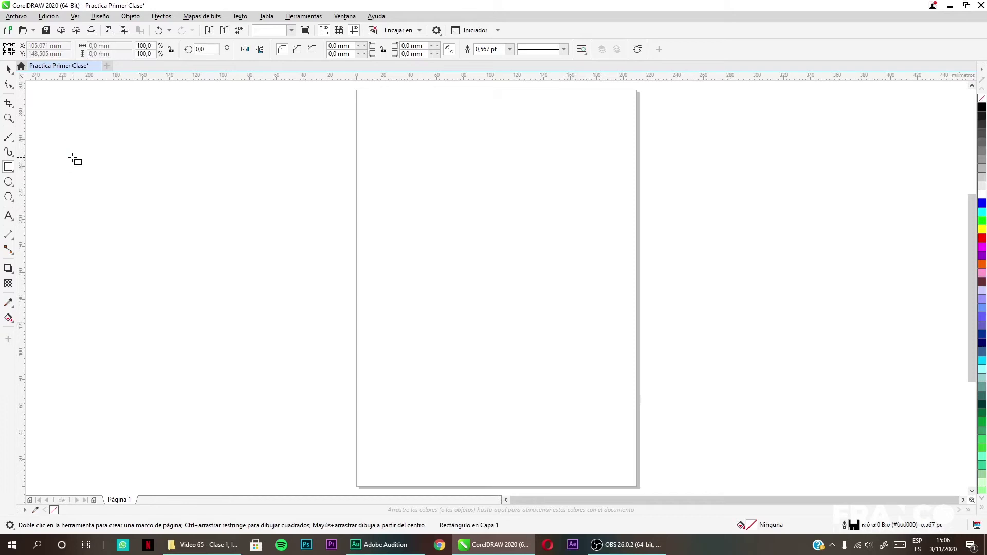
pyautogui.click(3, 173)
pyautogui.click(16, 168)
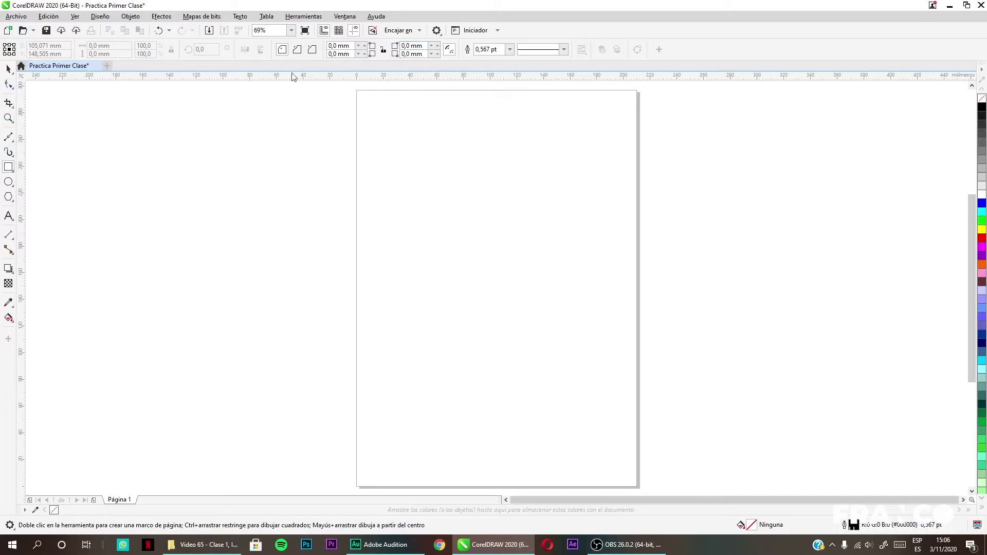
pyautogui.click(11, 167)
pyautogui.click(10, 168)
# Draw a circle about 101 mm in diameter outward from its centre, overlapping the page's left edge, with the Ellipse tool
pyautogui.click(9, 185)
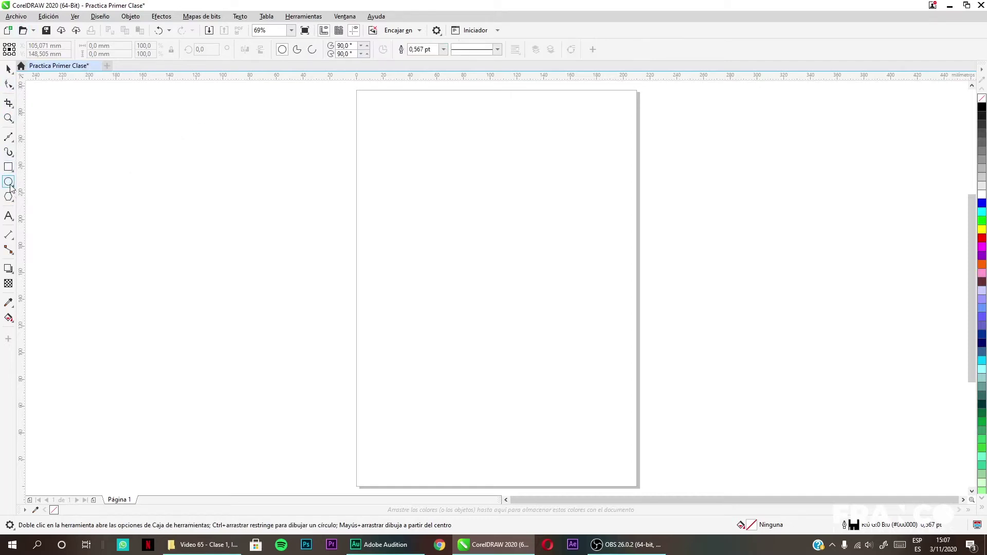
pyautogui.click(10, 185)
pyautogui.moveTo(401, 183); pyautogui.dragTo(463, 253)
# Move the circle to about X 94 mm, Y 159 mm near the page's middle and activate the Rectangle tool
pyautogui.click(9, 69)
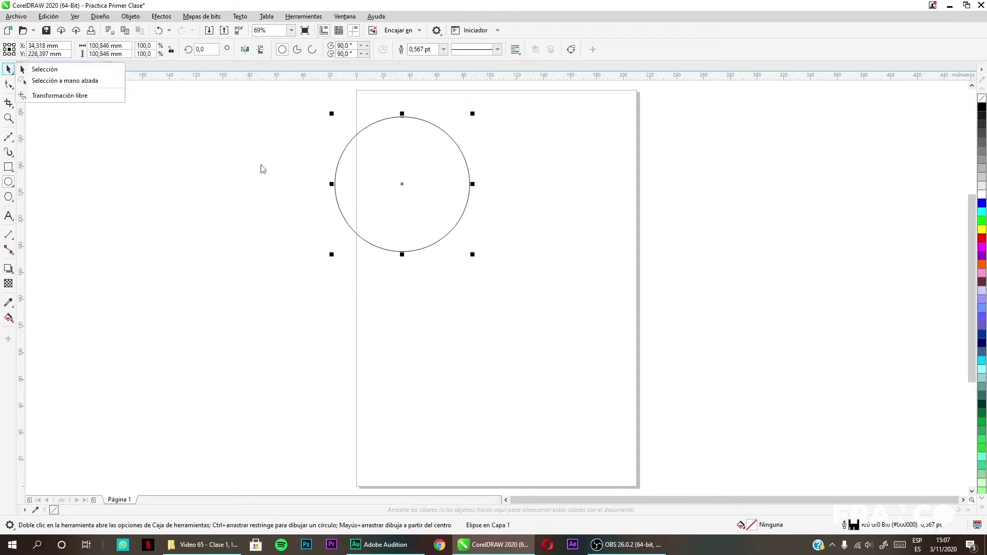
pyautogui.click(89, 70)
pyautogui.moveTo(394, 181); pyautogui.dragTo(492, 279)
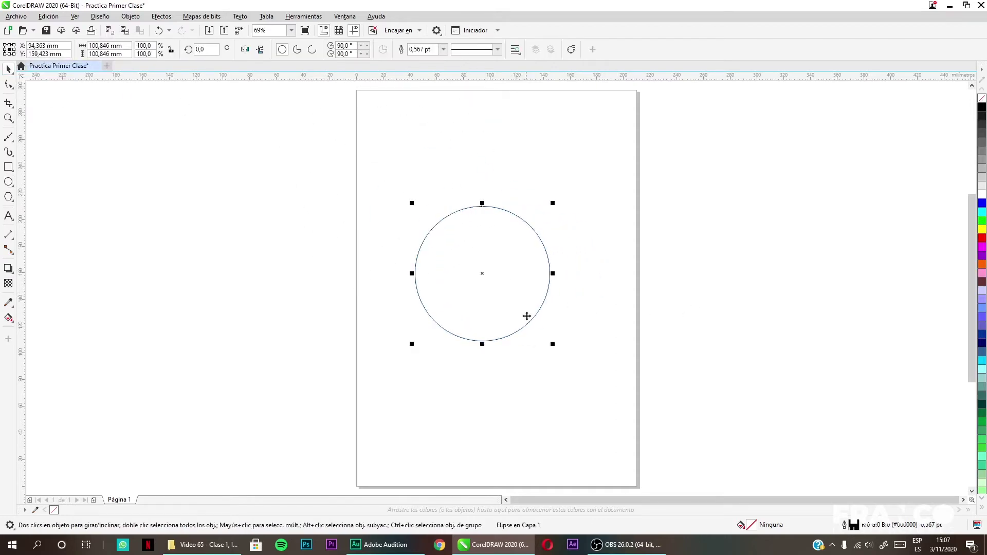
pyautogui.click(8, 167)
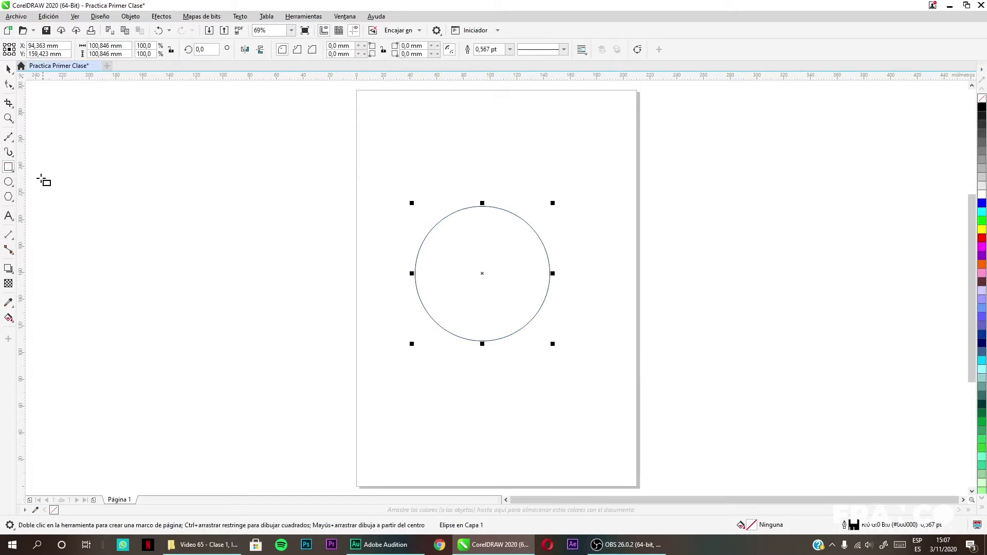
# Duplicate the circle to both sides of the original at the same height, centred at about X -18 mm and X 222 mm
pyautogui.click(8, 181)
pyautogui.click(8, 68)
pyautogui.moveTo(484, 265); pyautogui.dragTo(654, 275)
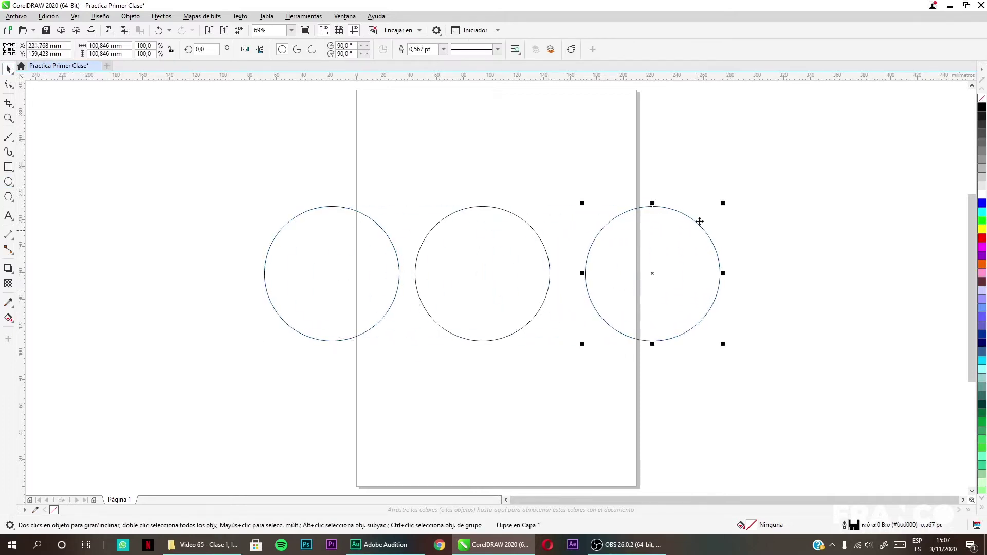
# Convert the circle over the page's left edge into a pie and the middle circle into an arc, both ending at 270°
pyautogui.click(363, 285)
pyautogui.click(296, 51)
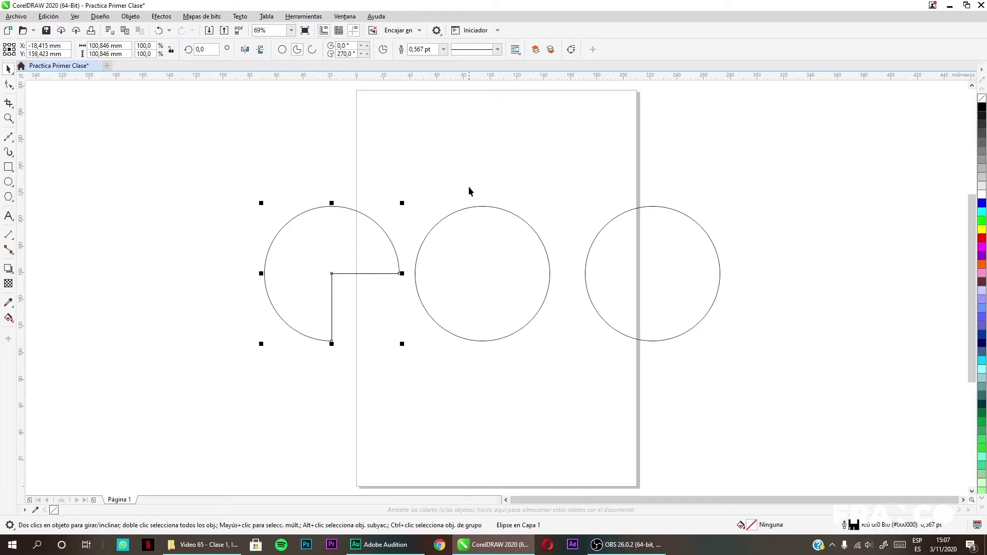
pyautogui.click(480, 283)
pyautogui.click(309, 51)
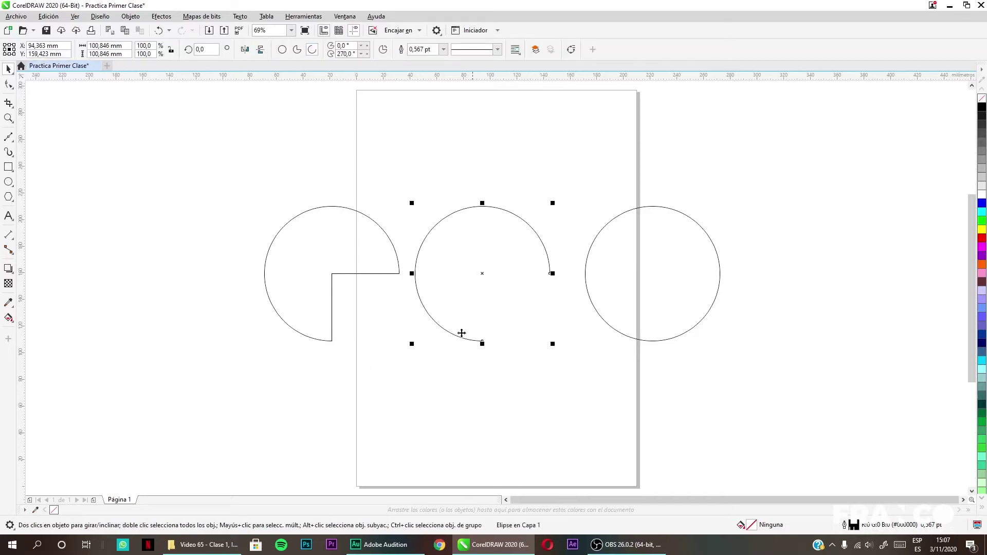
# Reshape the middle arc into a closed semicircle ending at 180° with the Shape tool
pyautogui.click(8, 84)
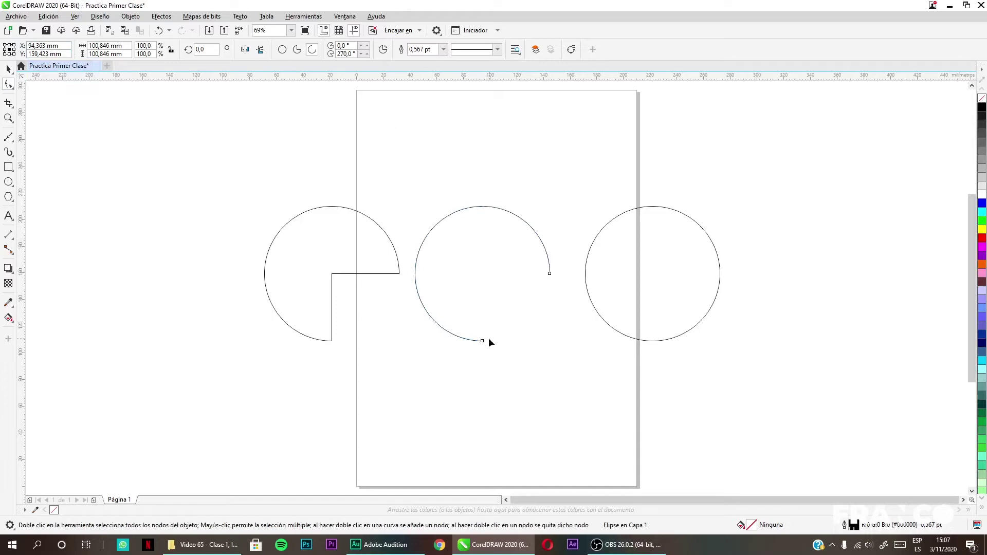
pyautogui.moveTo(484, 342); pyautogui.dragTo(416, 274)
pyautogui.click(8, 69)
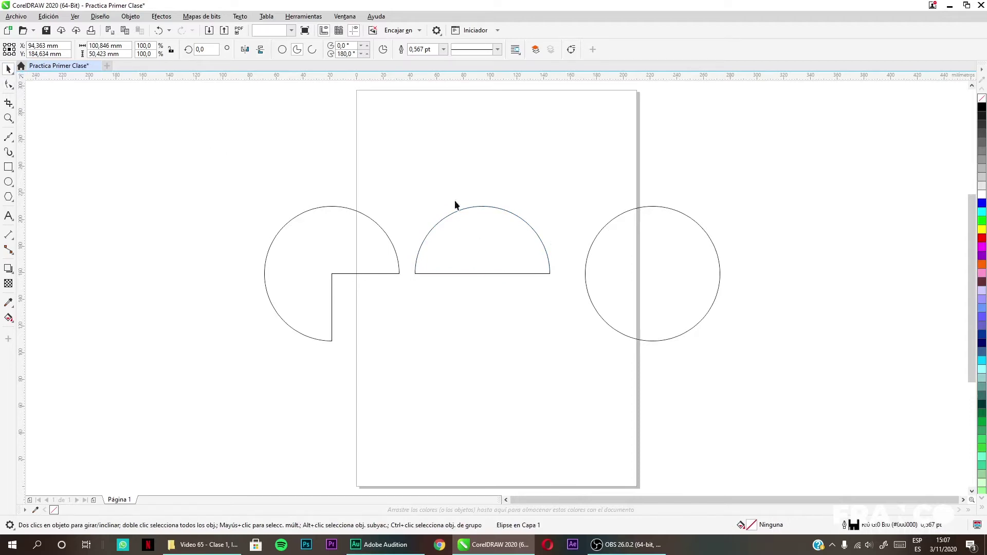
# Select the pie, the semicircle and the full circle together and delete them
pyautogui.click(378, 307)
pyautogui.hotkey('ctrl', 'a')
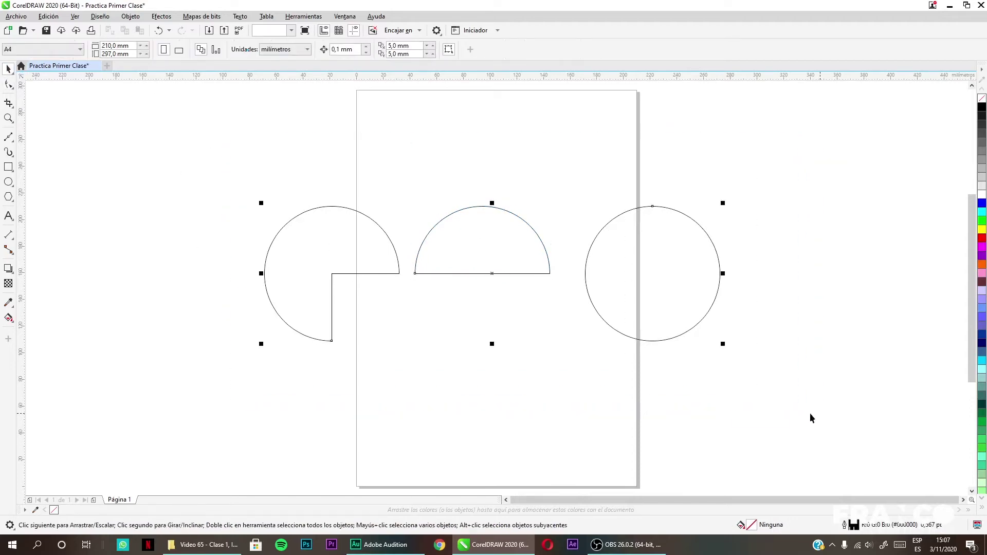
pyautogui.press('Delete')
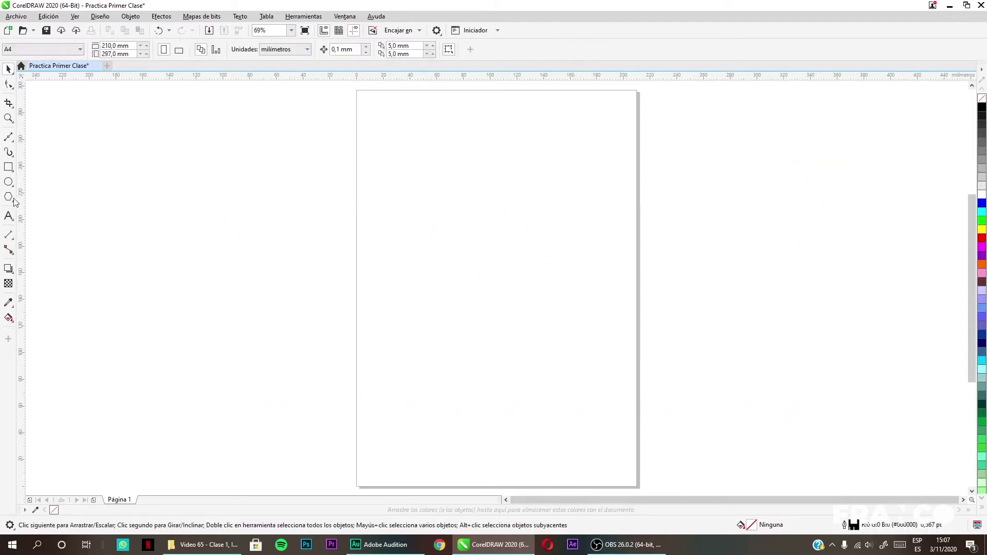
# Draw a polygon in the page's upper half and set its sides to 3, forming a triangle about 117 by 101 mm
pyautogui.click(9, 197)
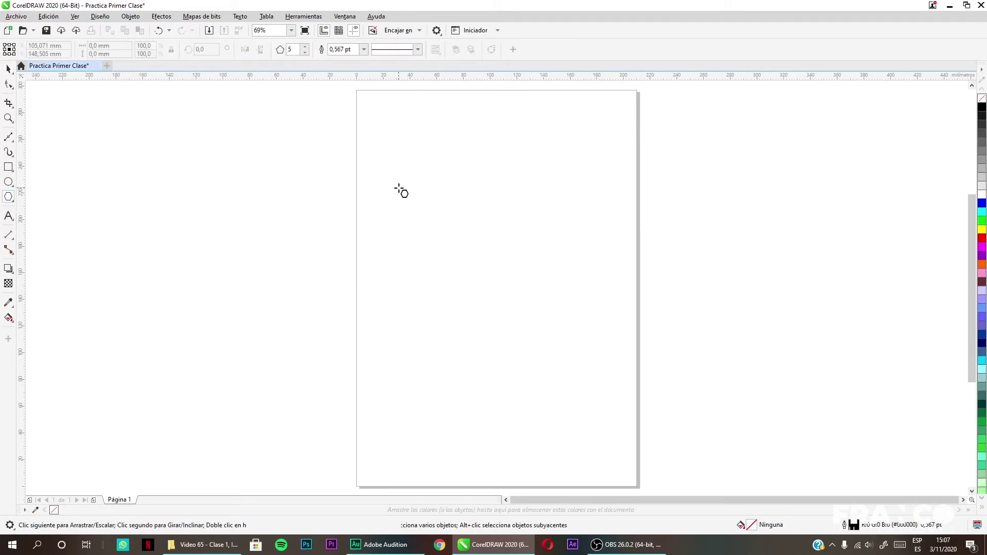
pyautogui.moveTo(358, 166); pyautogui.dragTo(535, 335)
pyautogui.click(305, 47)
pyautogui.click(305, 47)
pyautogui.click(304, 47)
pyautogui.click(305, 46)
pyautogui.click(305, 52)
pyautogui.click(305, 52)
pyautogui.click(305, 52)
pyautogui.click(304, 52)
pyautogui.click(304, 52)
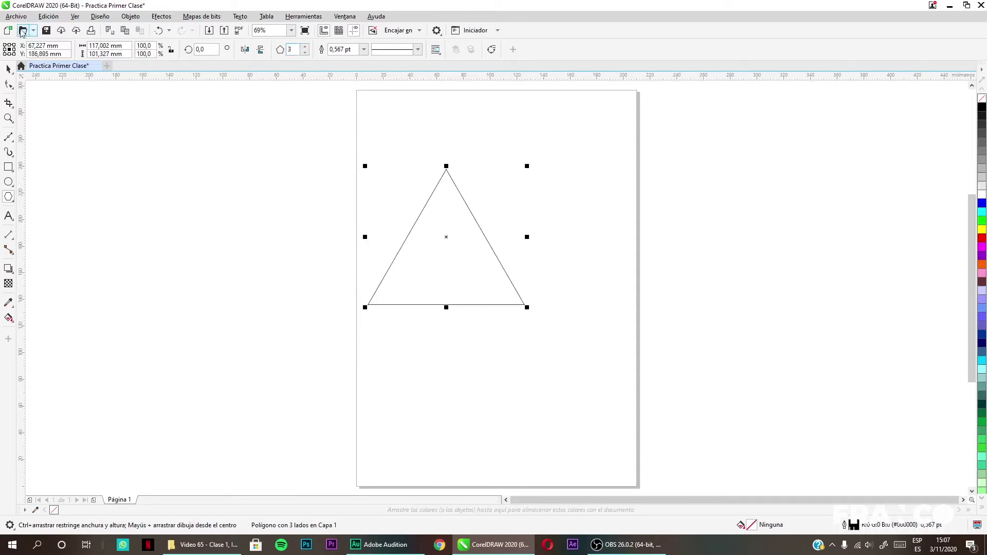
# Apply a dashed line style to the triangle's outline and inspect it up close
pyautogui.click(9, 68)
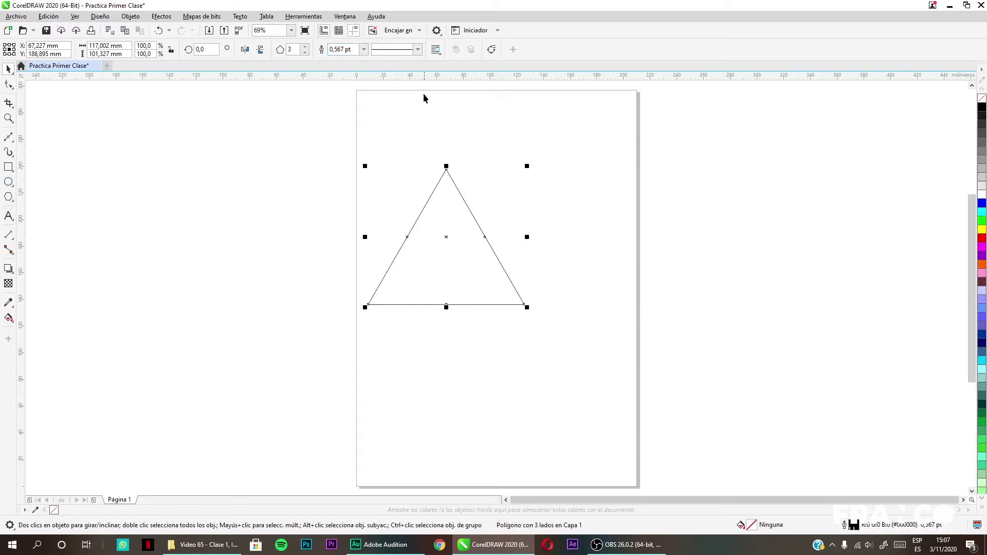
pyautogui.click(417, 49)
pyautogui.click(419, 141)
pyautogui.scroll(5, 434, 265)
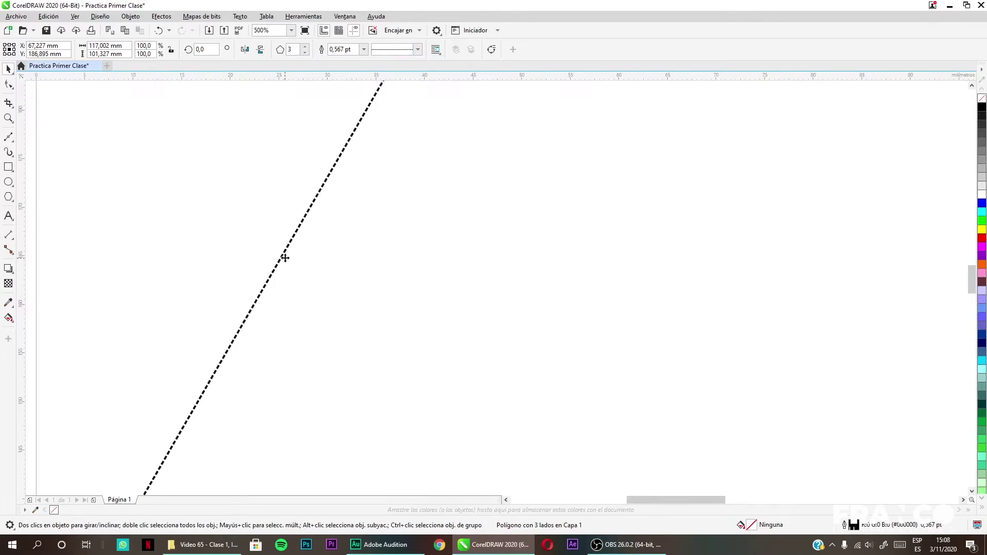
pyautogui.scroll(-4, 285, 258)
# Centre the dashed triangle on the page and delete it
pyautogui.press('p')
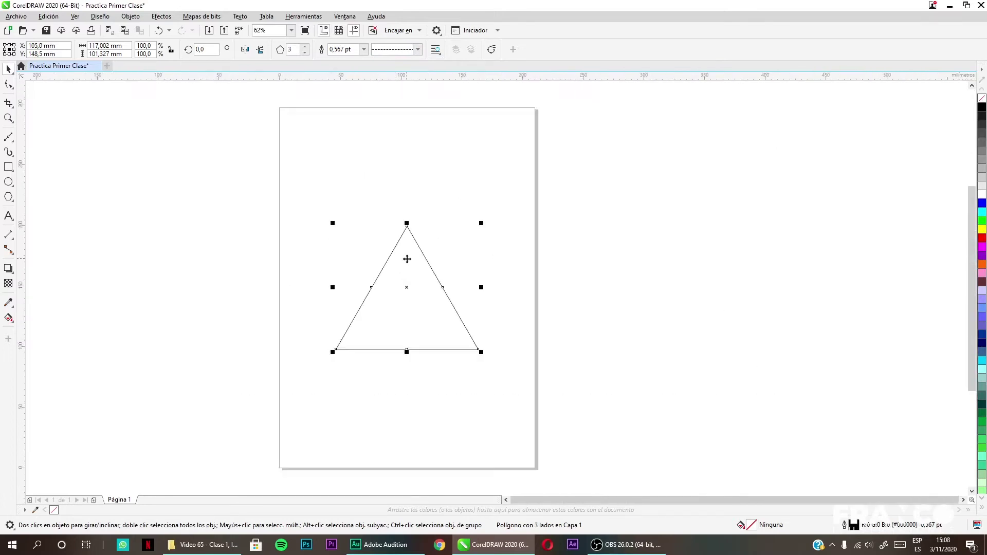
pyautogui.press('Delete')
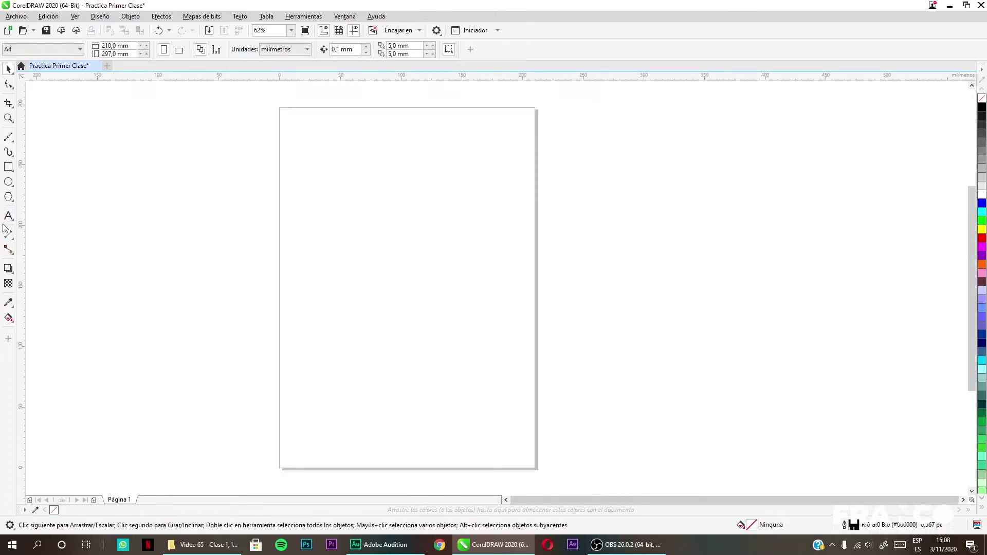
# Draw a right triangle about 55 by 60 mm in the page's upper half with the Common Shapes tool
pyautogui.click(9, 200)
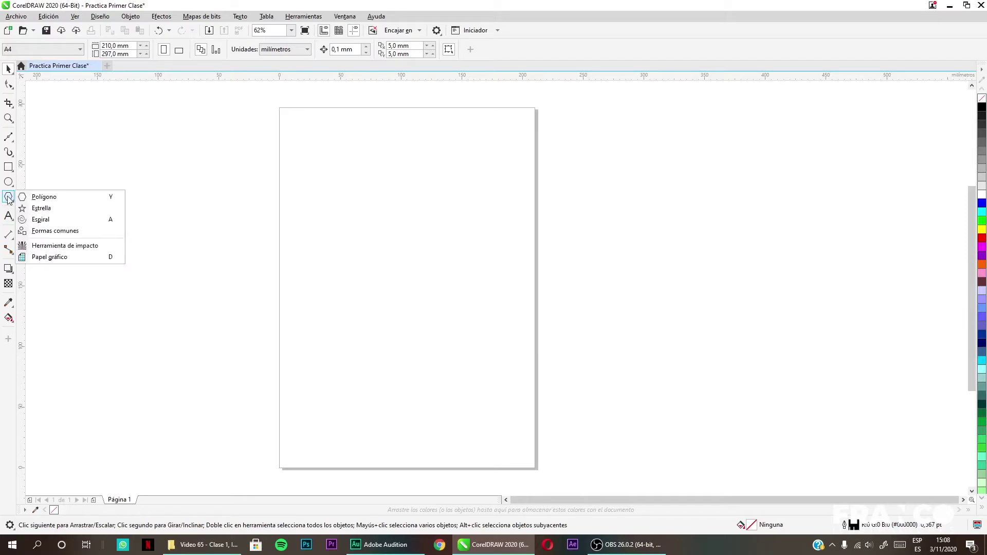
pyautogui.click(52, 231)
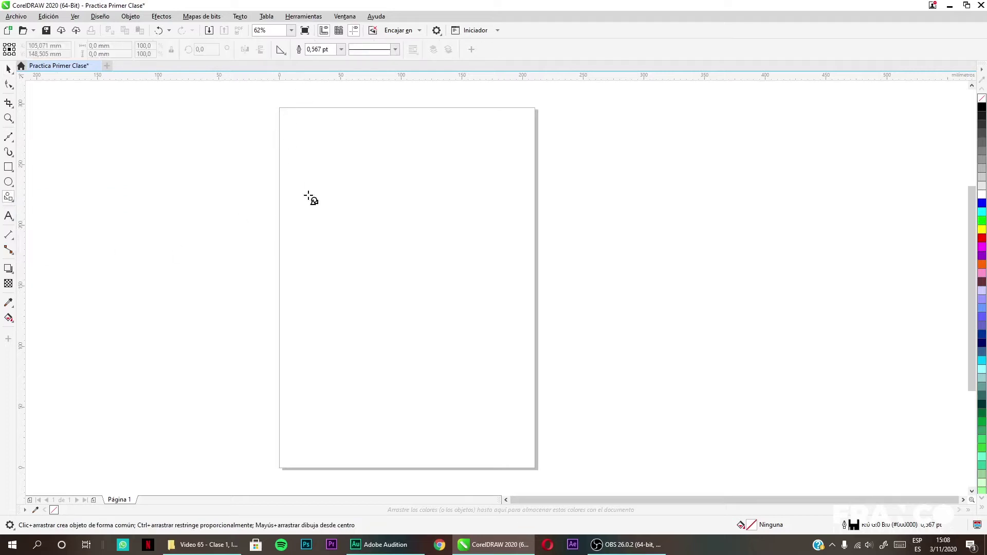
pyautogui.moveTo(339, 179); pyautogui.dragTo(406, 252)
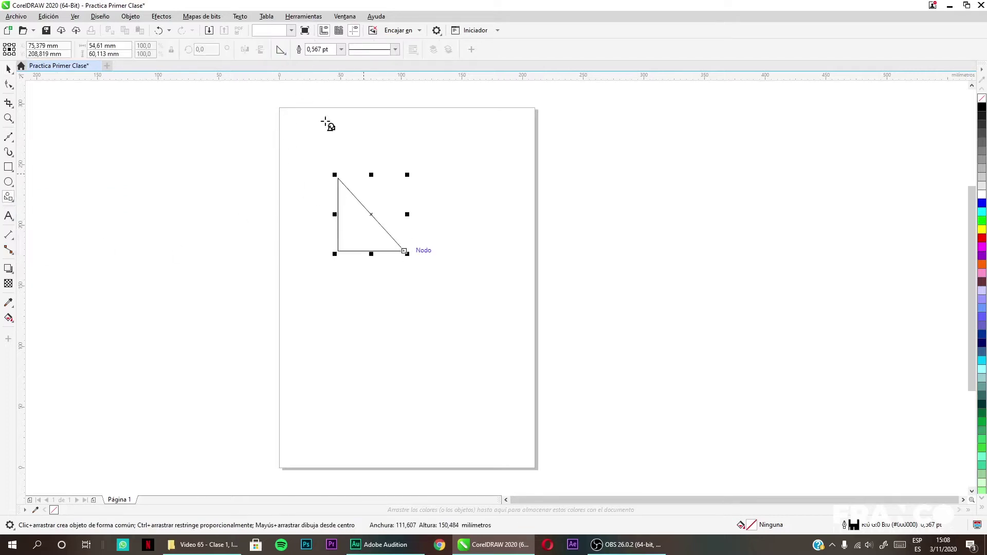
# Draw a ribbon banner shape about 135 by 65 mm below the right triangle
pyautogui.click(280, 49)
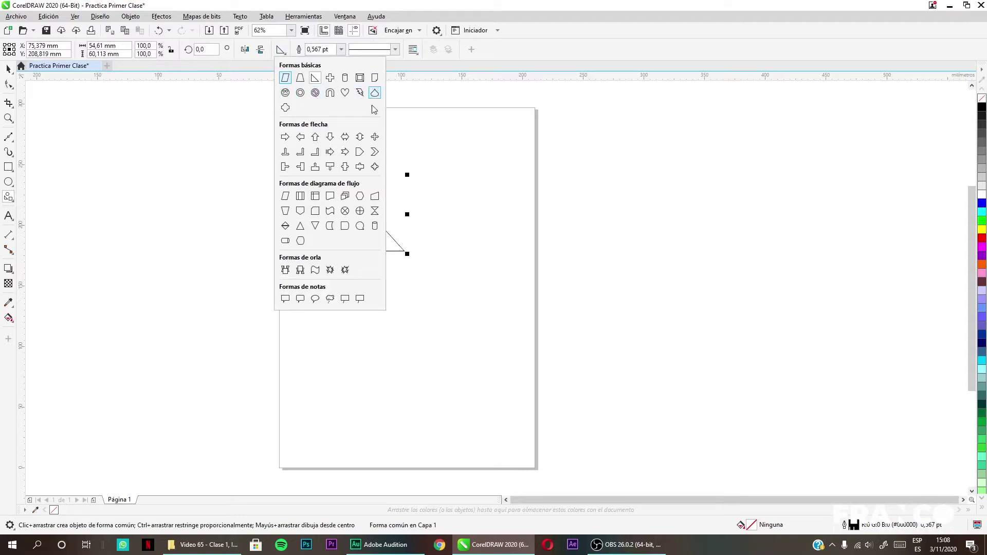
pyautogui.click(300, 270)
pyautogui.moveTo(342, 298); pyautogui.dragTo(513, 382)
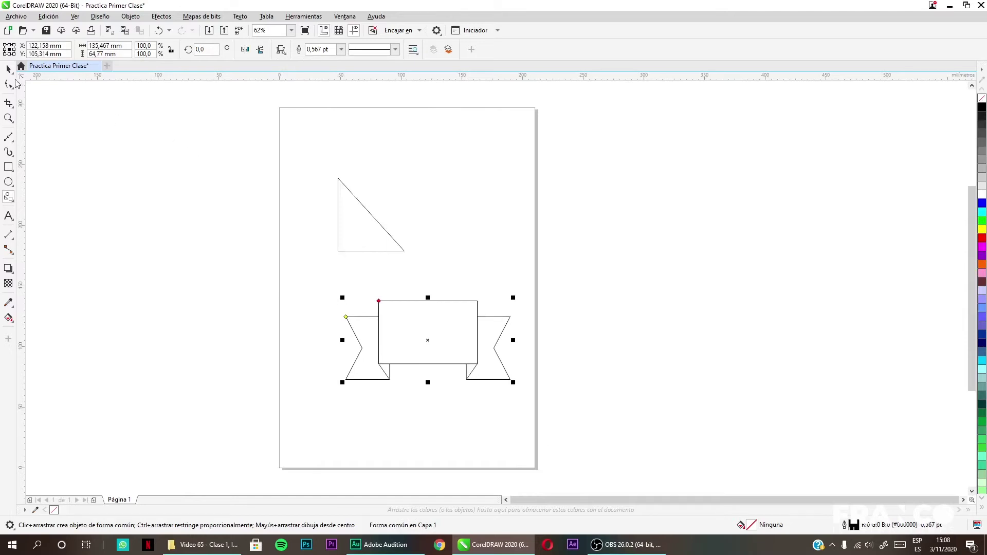
# Delete the right triangle and the ribbon banner together, and reactivate the Polygon tool
pyautogui.click(8, 70)
pyautogui.moveTo(269, 114); pyautogui.dragTo(617, 429)
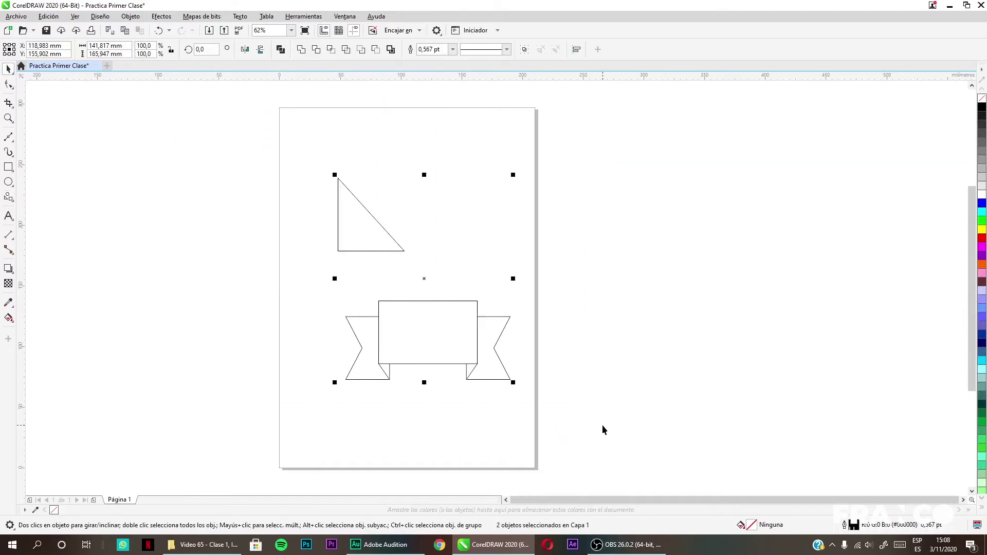
pyautogui.press('Delete')
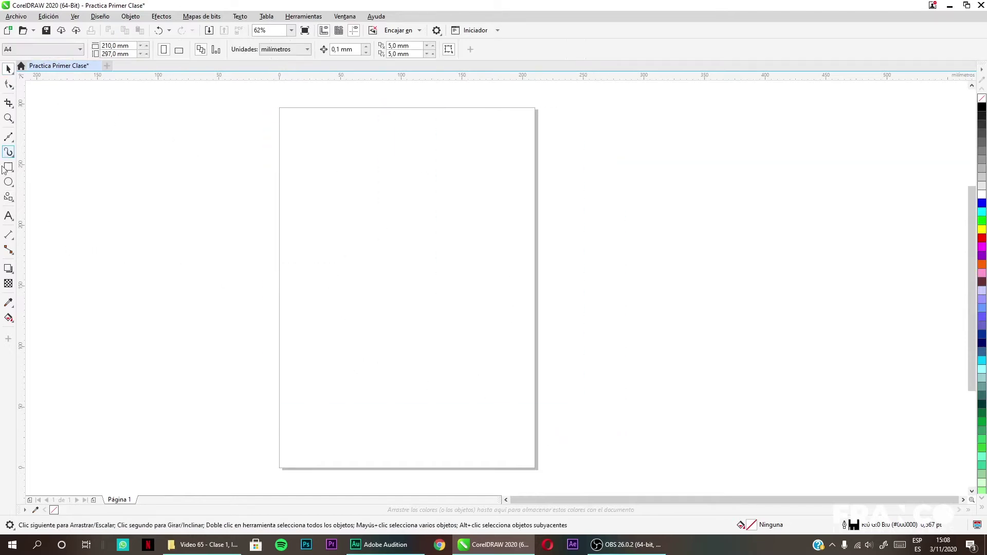
pyautogui.click(9, 203)
pyautogui.click(41, 196)
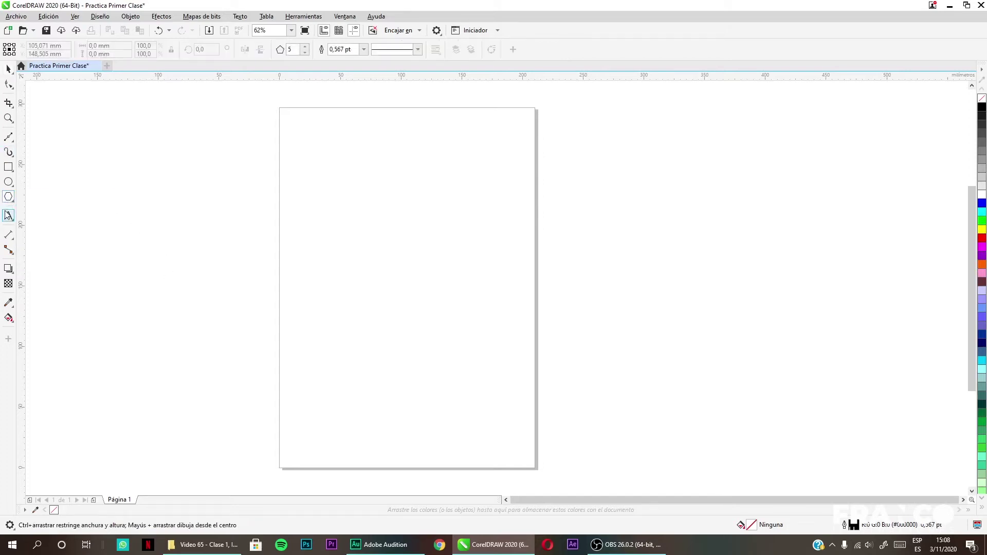
# Add the artistic text "sadasd" in the page's upper half with the Text tool
pyautogui.click(8, 216)
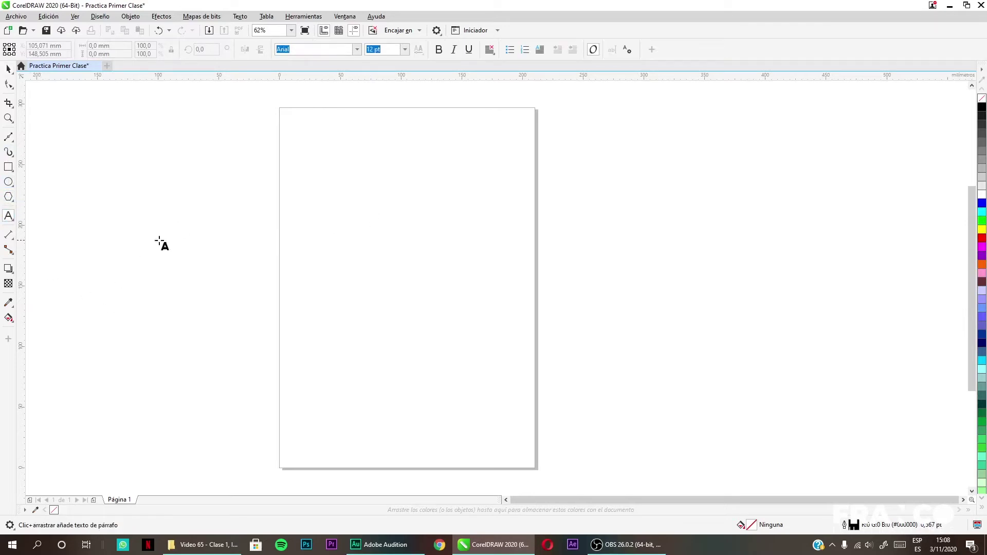
pyautogui.click(348, 239)
pyautogui.write('sadasd')
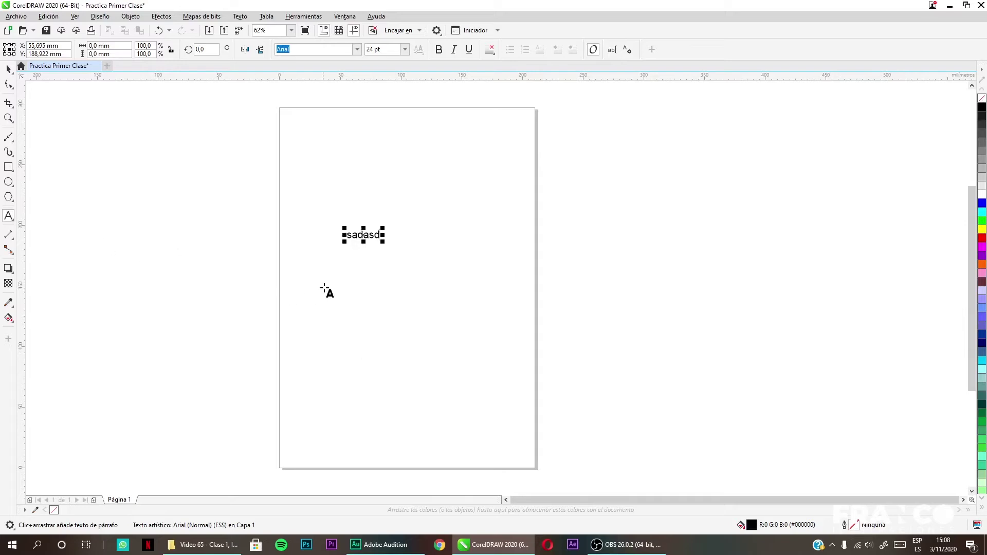
# Create a paragraph text frame about 124 by 115 mm below the artistic text and fill it with random sample letters
pyautogui.moveTo(321, 274); pyautogui.dragTo(470, 412)
pyautogui.write('asd')
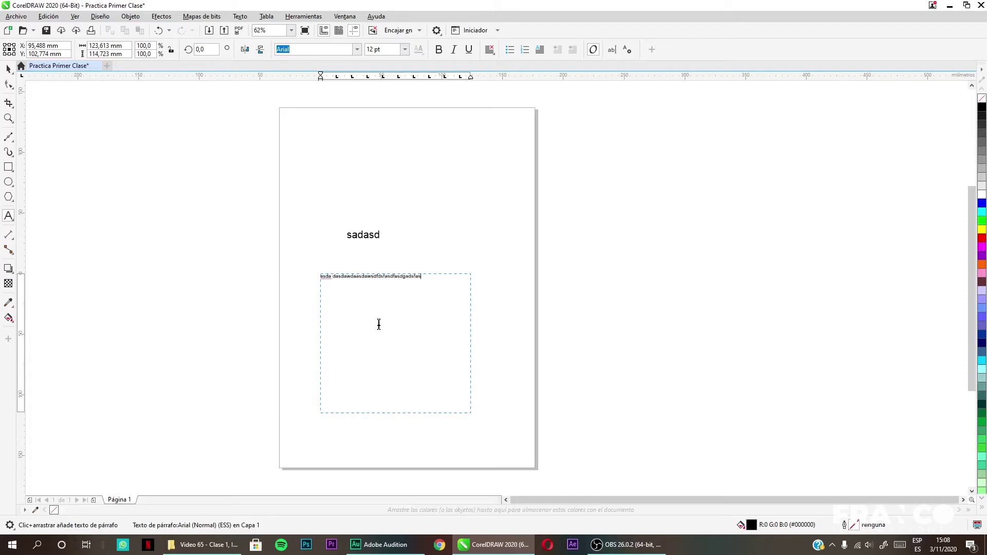
pyautogui.scroll(2, 375, 292)
pyautogui.write('adsfasdfasdfasdfasdfadsfasdf')
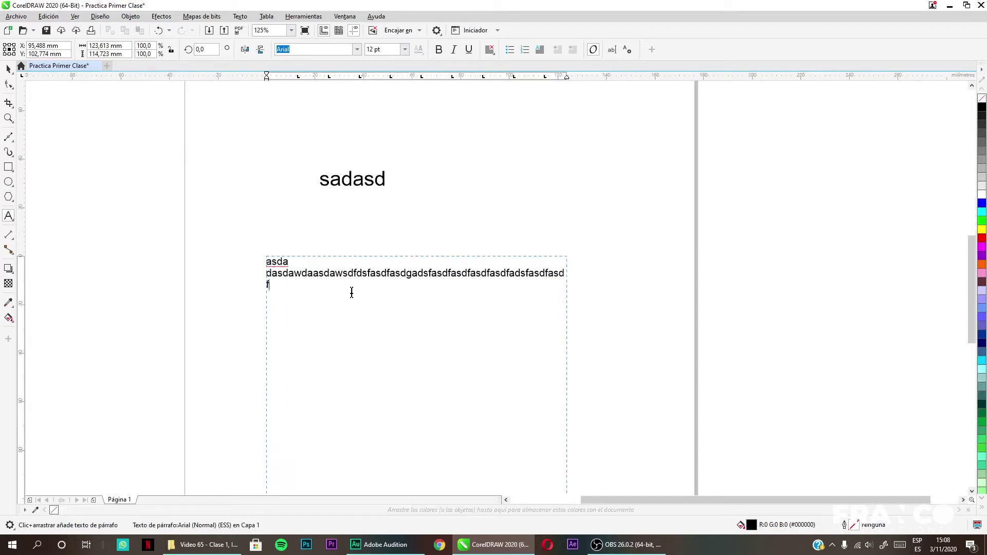
pyautogui.write('asdfasdfadsfasdf')
# Select the artistic text and the paragraph text frame together and delete them
pyautogui.click(8, 69)
pyautogui.scroll(-2, 271, 289)
pyautogui.moveTo(216, 216); pyautogui.dragTo(498, 456)
pyautogui.press('Delete')
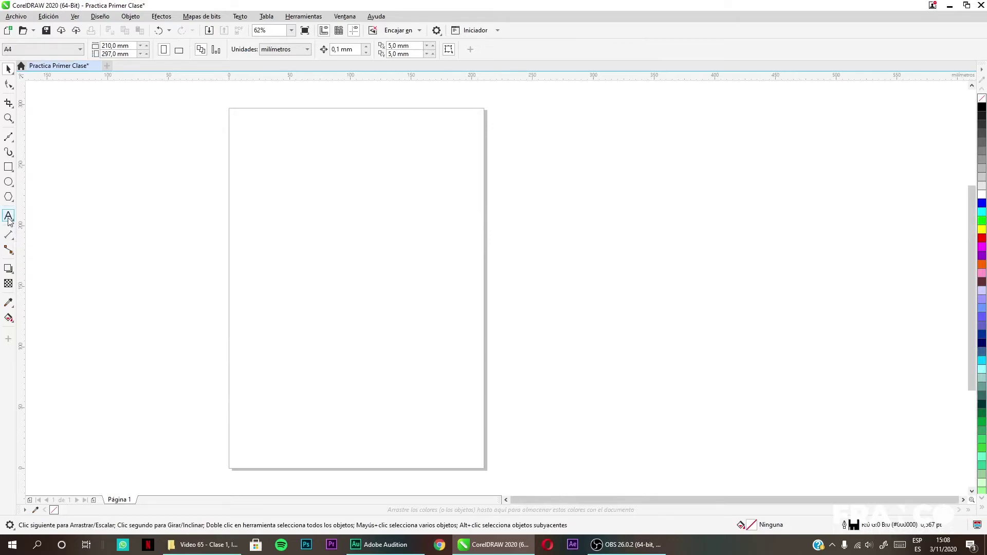
pyautogui.click(9, 234)
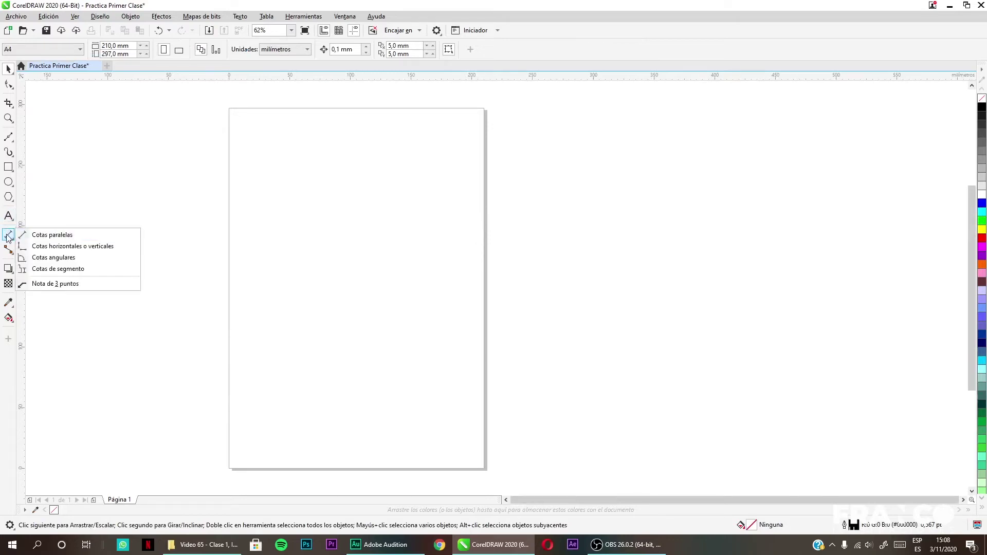
pyautogui.click(7, 236)
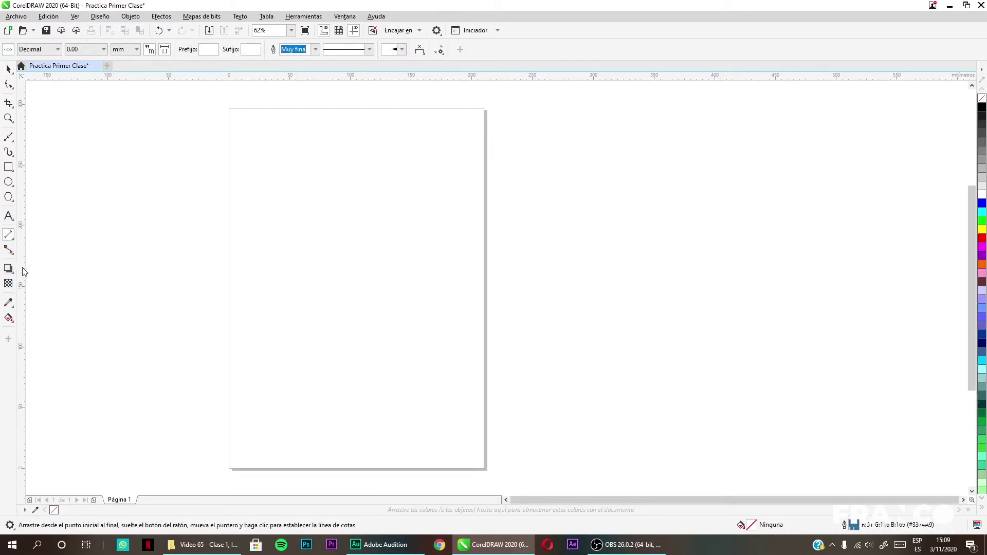
pyautogui.click(10, 272)
# Draw a rectangle about 94 by 89 mm at the page's left edge, filled with grey (R179 G179 B179) and without an outline
pyautogui.click(8, 167)
pyautogui.moveTo(227, 198); pyautogui.dragTo(341, 306)
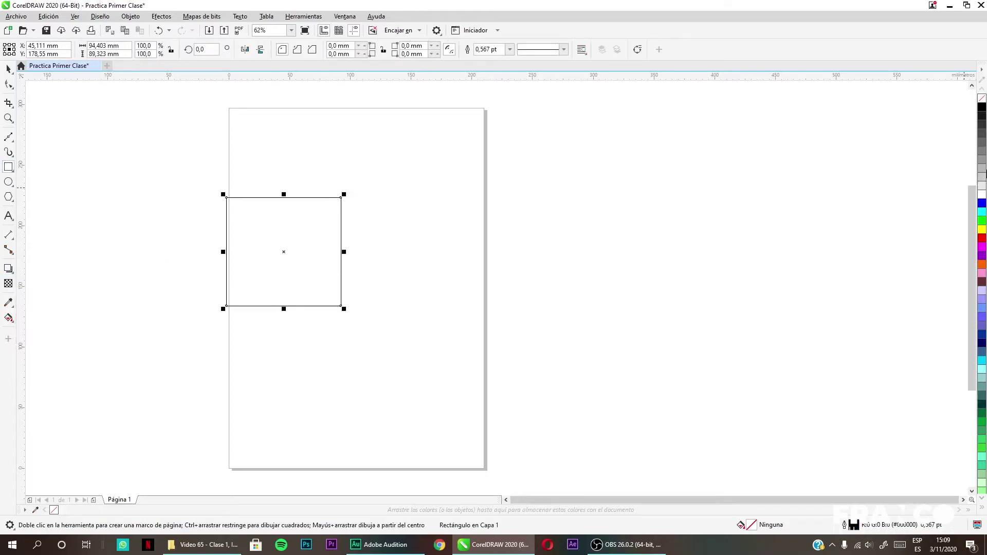
pyautogui.click(982, 171)
pyautogui.rightClick(982, 98)
# Move the grey rectangle inward, centre it on the page and select it again
pyautogui.press('space')
pyautogui.moveTo(277, 217); pyautogui.dragTo(322, 228)
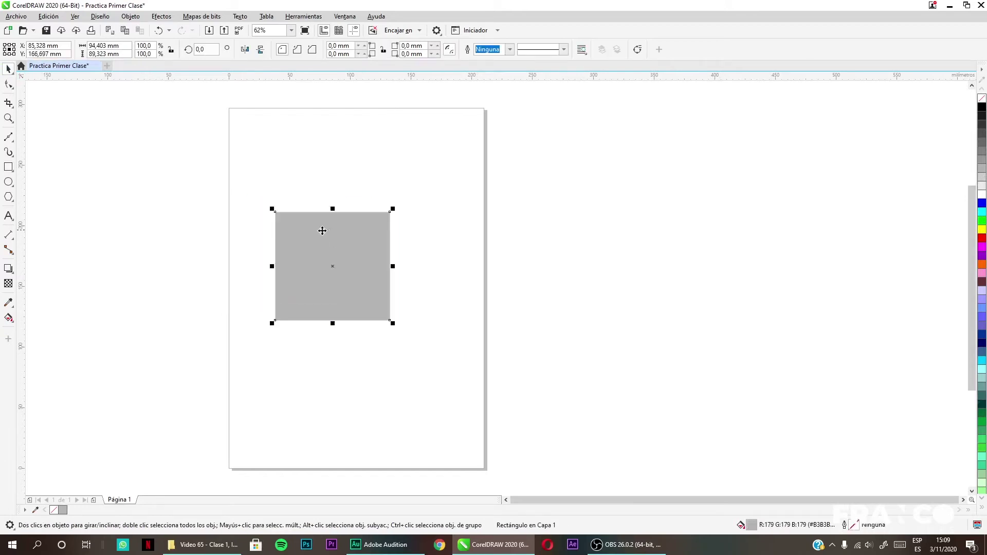
pyautogui.press('p')
pyautogui.click(468, 334)
pyautogui.click(309, 284)
# Cast a drop shadow downward from the grey rectangle's upper edge, with opacity 30 and feathering 2
pyautogui.click(8, 268)
pyautogui.moveTo(356, 234); pyautogui.dragTo(351, 349)
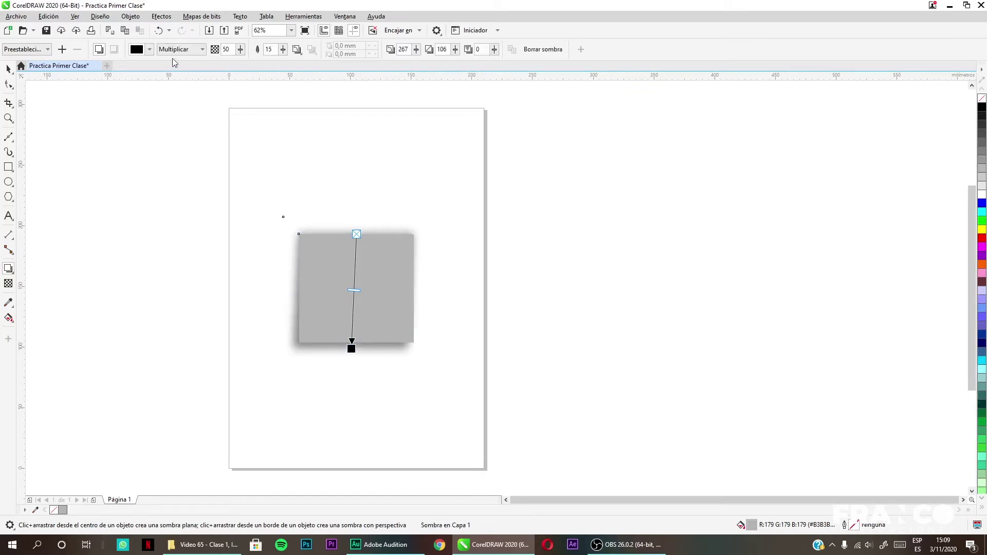
pyautogui.moveTo(240, 52)
pyautogui.mouseDown()
pyautogui.moveTo(246, 62)
pyautogui.moveTo(229, 62)
pyautogui.mouseUp()
pyautogui.moveTo(286, 50); pyautogui.dragTo(253, 53)
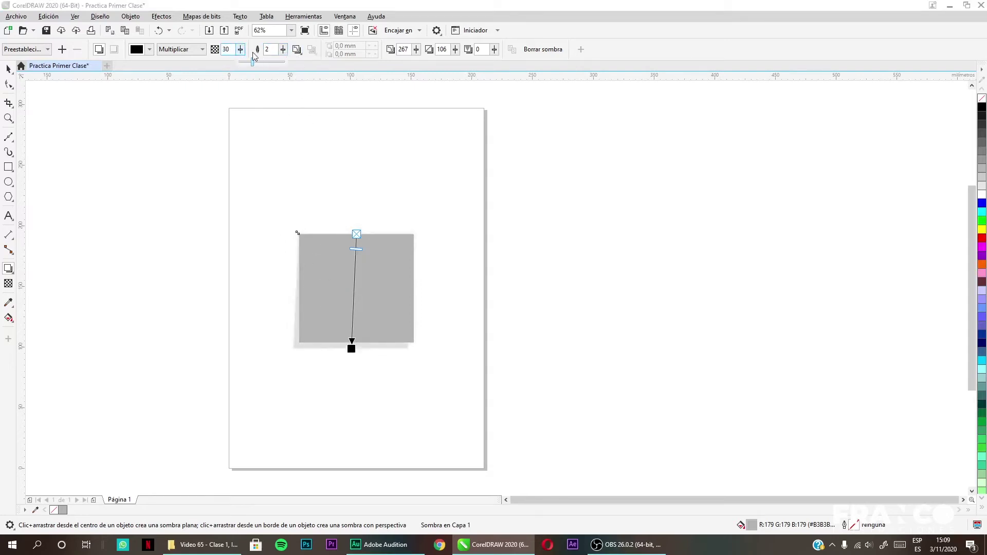
# Undo the drop shadow and its opacity and feathering adjustments on the grey rectangle
pyautogui.press('z')
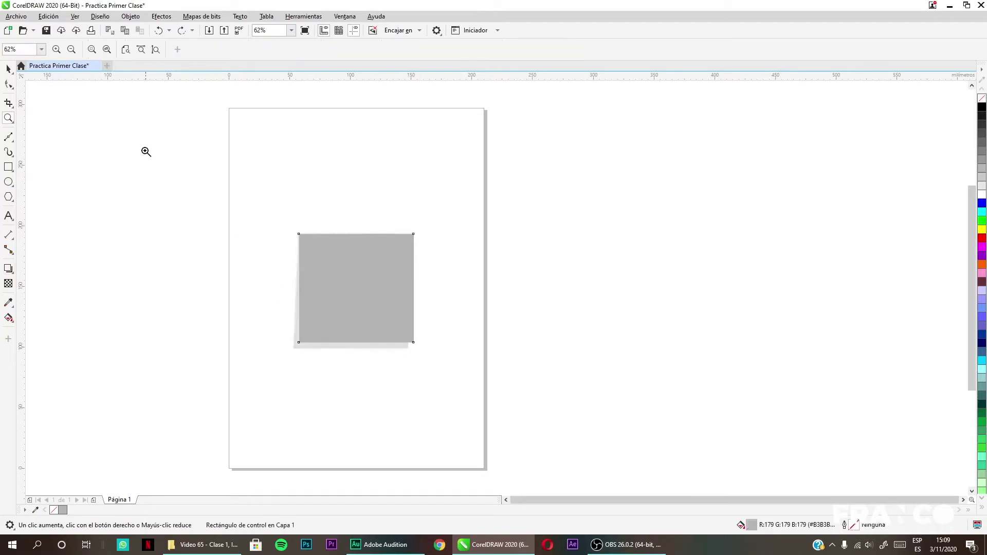
pyautogui.click(9, 69)
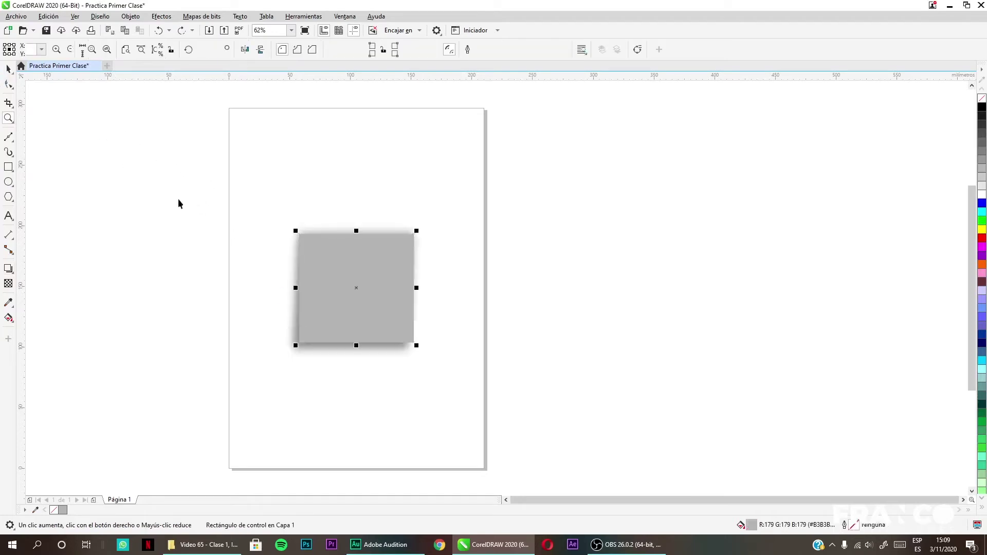
pyautogui.click(43, 285)
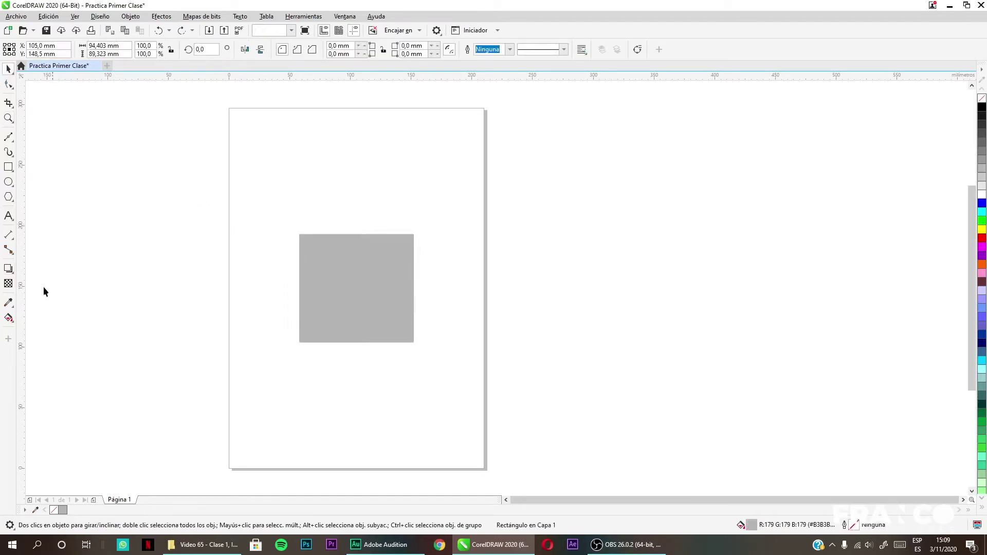
# Try a single-step outward contour about 9.5 mm wide around the grey rectangle and undo it
pyautogui.click(7, 270)
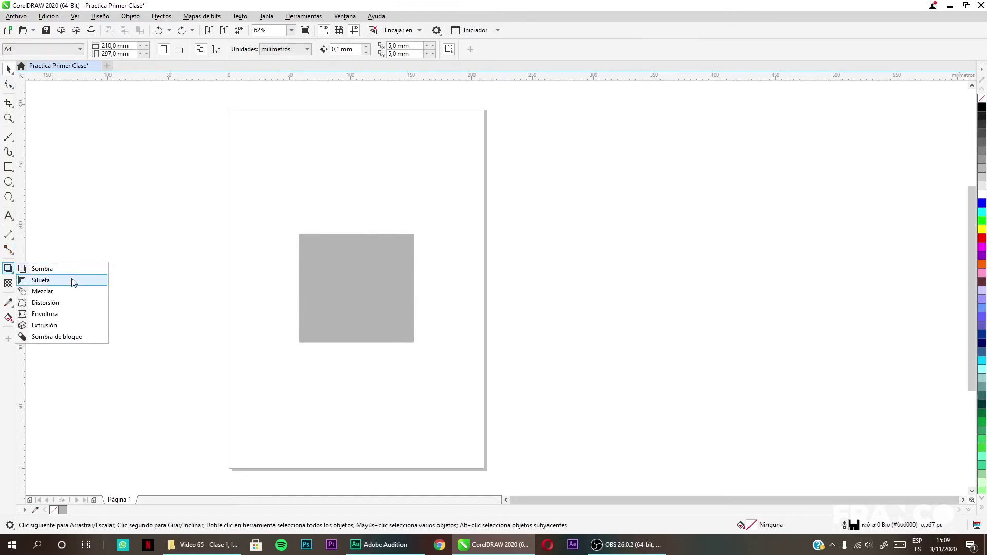
pyautogui.click(41, 280)
pyautogui.moveTo(336, 296); pyautogui.dragTo(277, 329)
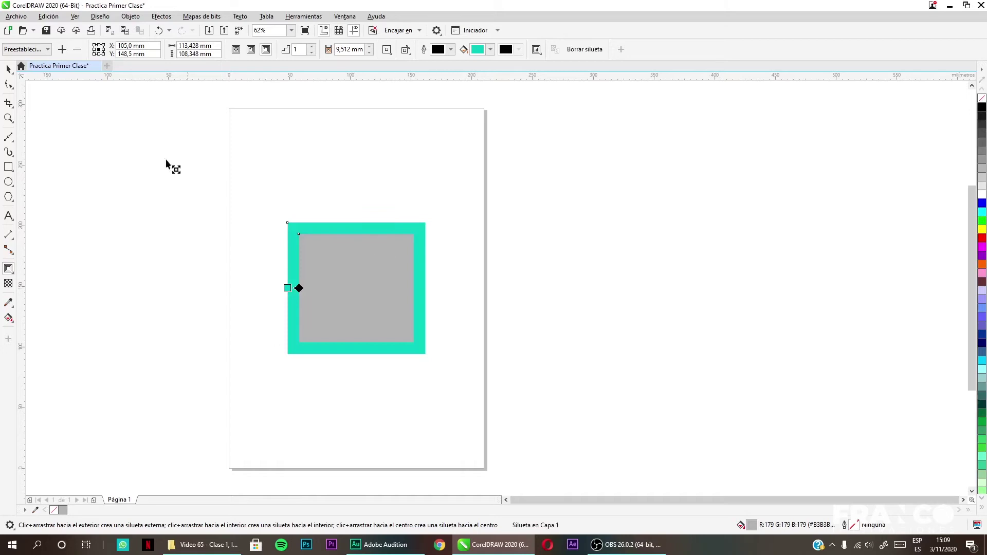
pyautogui.click(10, 69)
pyautogui.hotkey('ctrl', 'z')
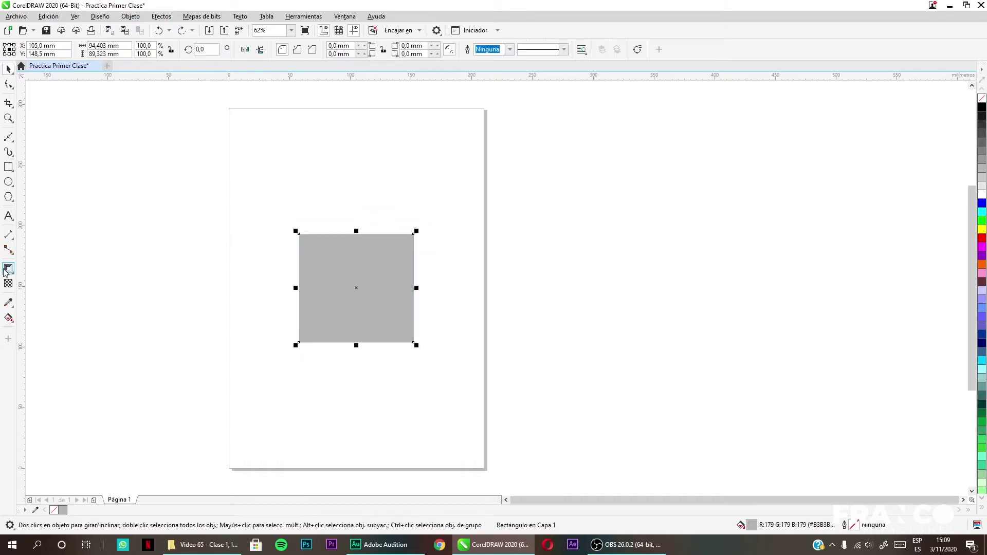
# Draw an ellipse about 152 by 138 mm on the empty area to the right of the page
pyautogui.click(9, 269)
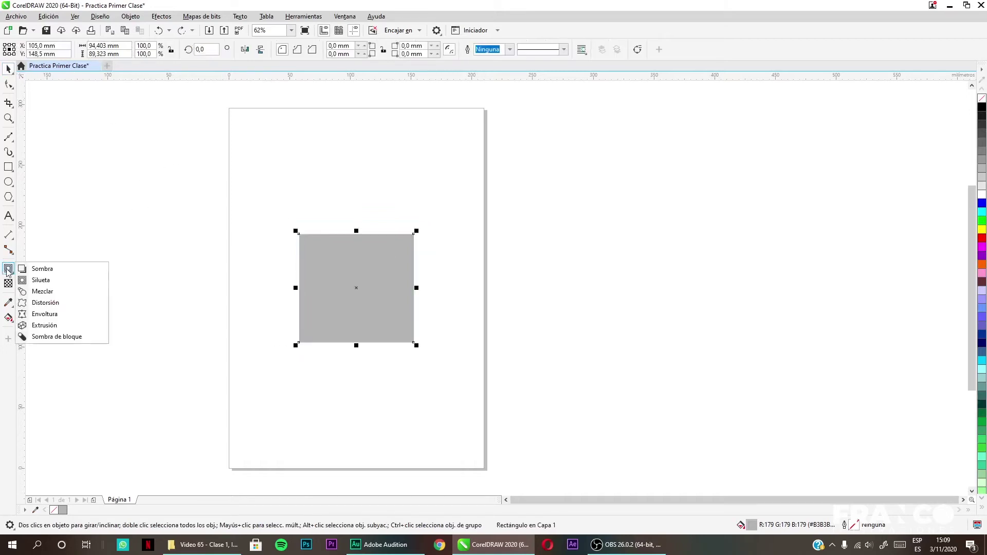
pyautogui.press('Escape')
pyautogui.click(8, 181)
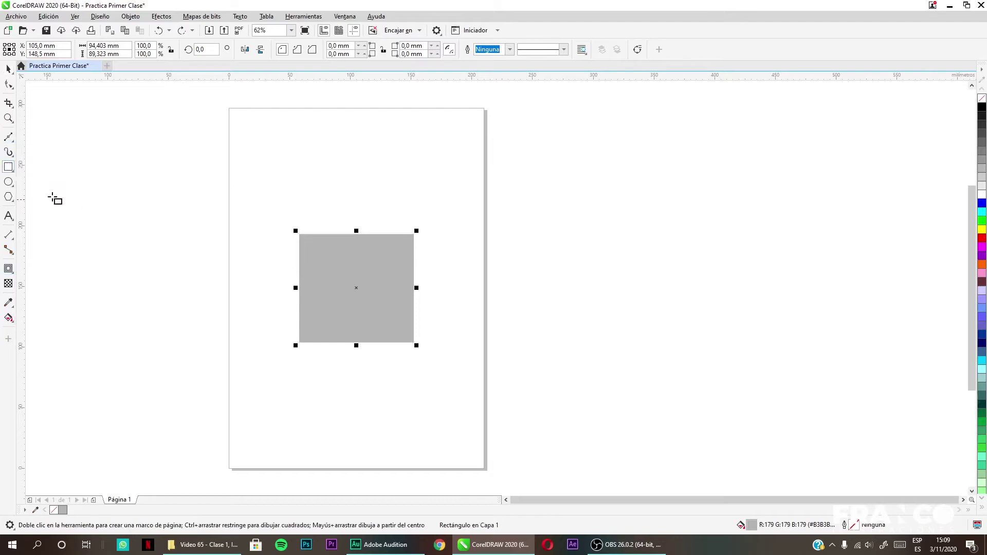
pyautogui.moveTo(589, 174); pyautogui.dragTo(782, 348)
pyautogui.press('space')
# Fill the ellipse with red (R255 G0 B0) and the rectangle on the page with bright green (R0 G255 B0)
pyautogui.click(981, 173)
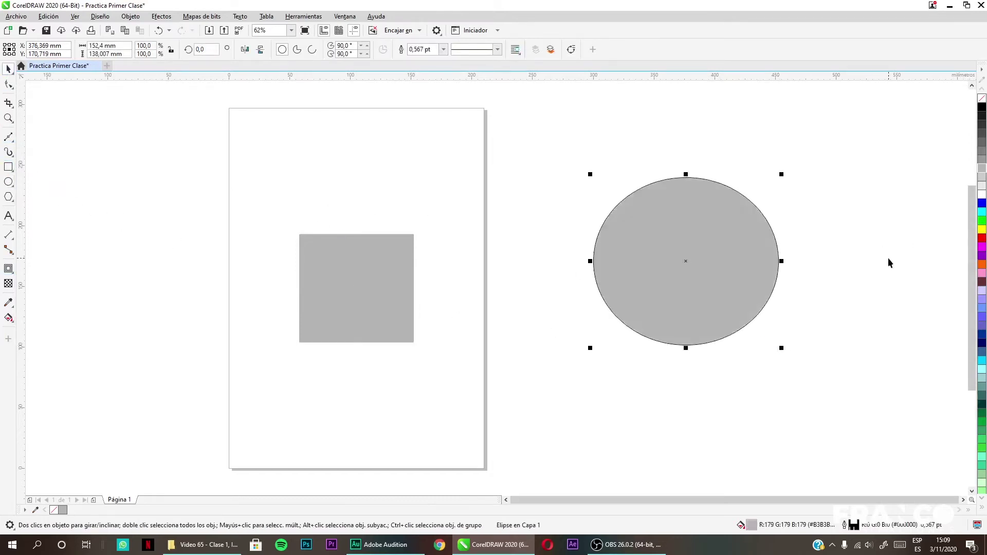
pyautogui.click(981, 281)
pyautogui.click(721, 264)
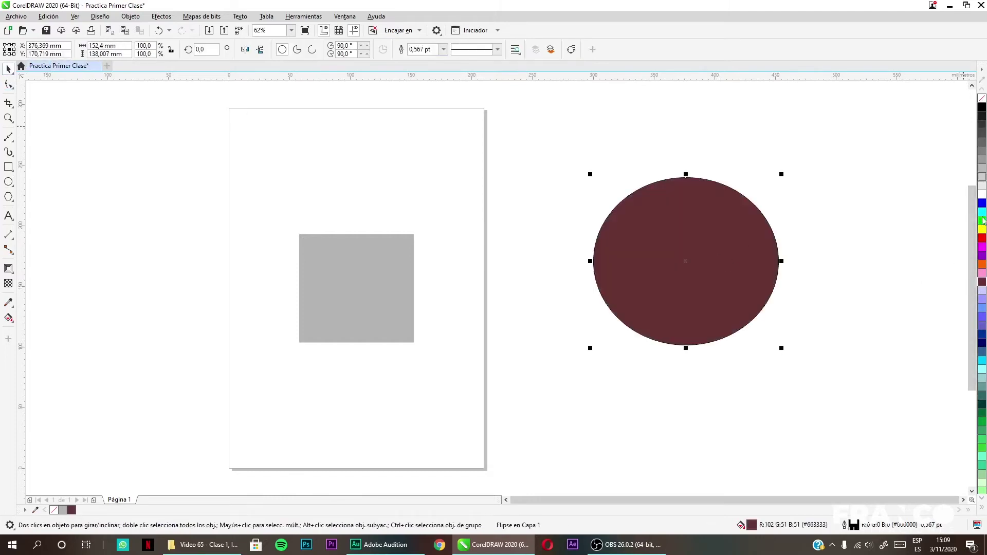
pyautogui.click(982, 239)
pyautogui.click(350, 303)
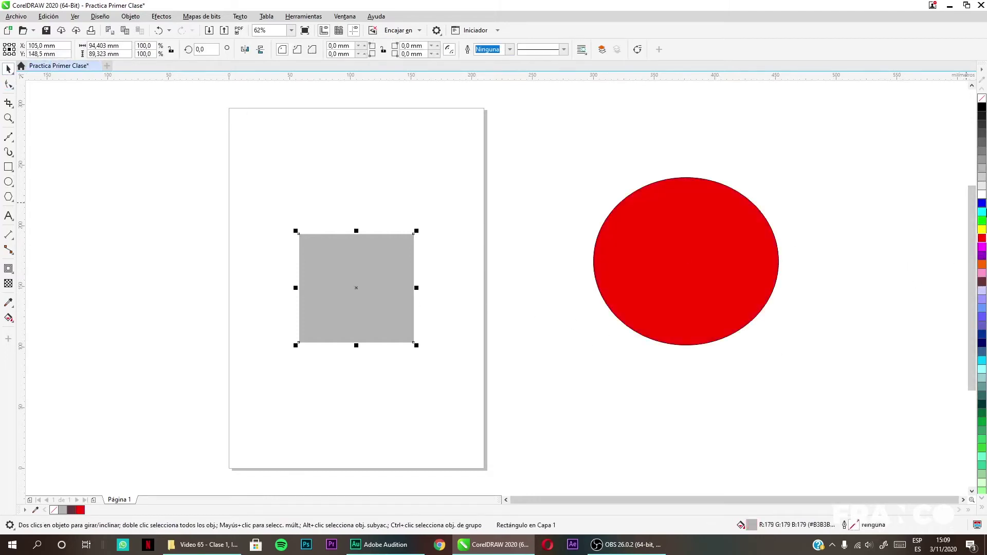
pyautogui.click(982, 223)
# Remove the outlines from the ellipse and rectangle, and move the ellipse down and outward to X 398,383 mm, Y 144,895 mm
pyautogui.click(621, 284)
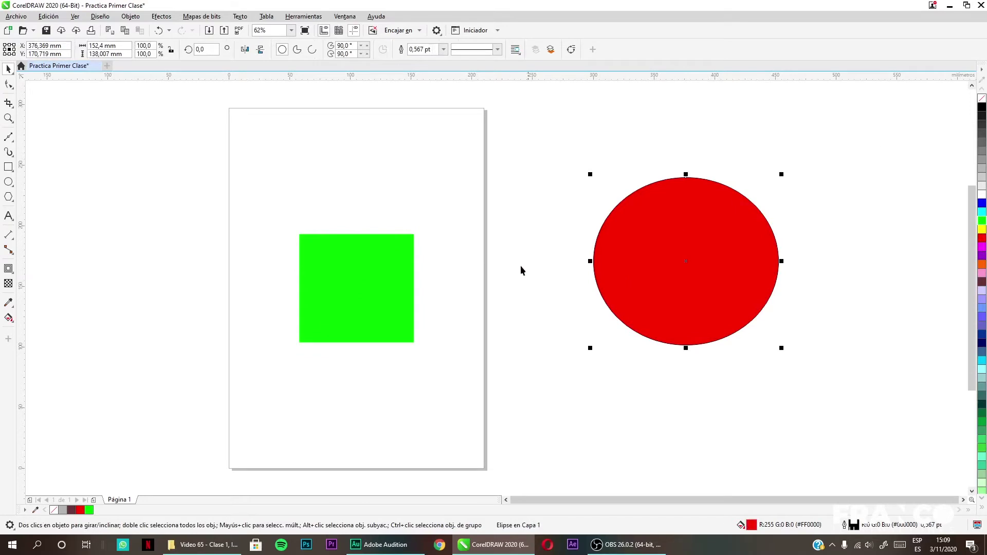
pyautogui.keyDown('shift'); pyautogui.click(412, 282); pyautogui.keyUp('shift')
pyautogui.click(813, 285)
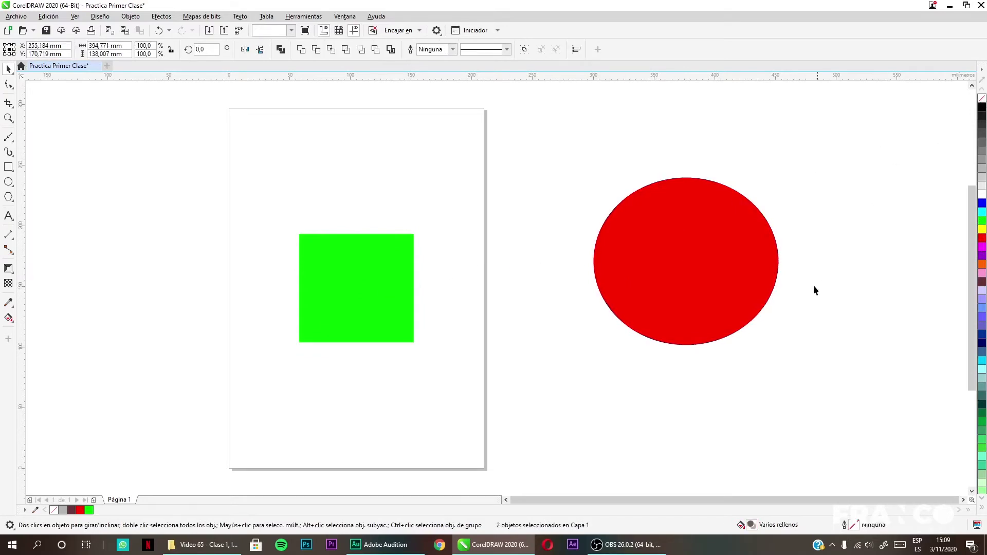
pyautogui.click(723, 289)
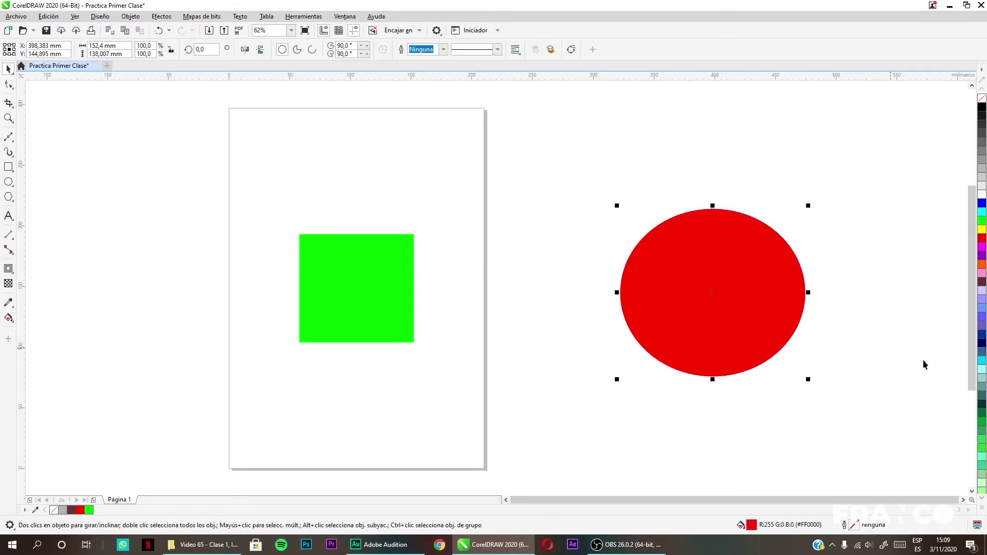
# Fill the ellipse with sea green (R51 G204 B153) and the rectangle with dark blue (R0 G51 B153)
pyautogui.click(983, 466)
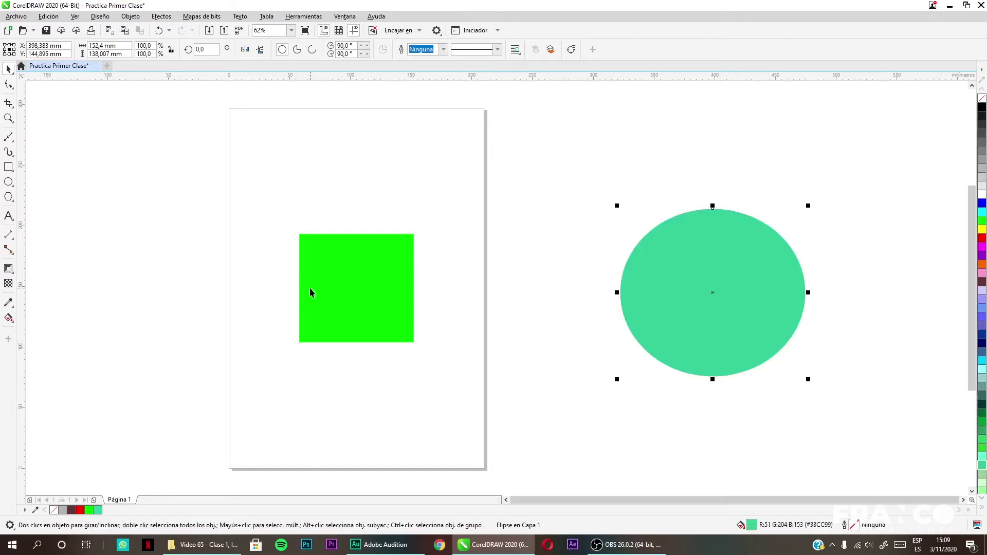
pyautogui.click(361, 295)
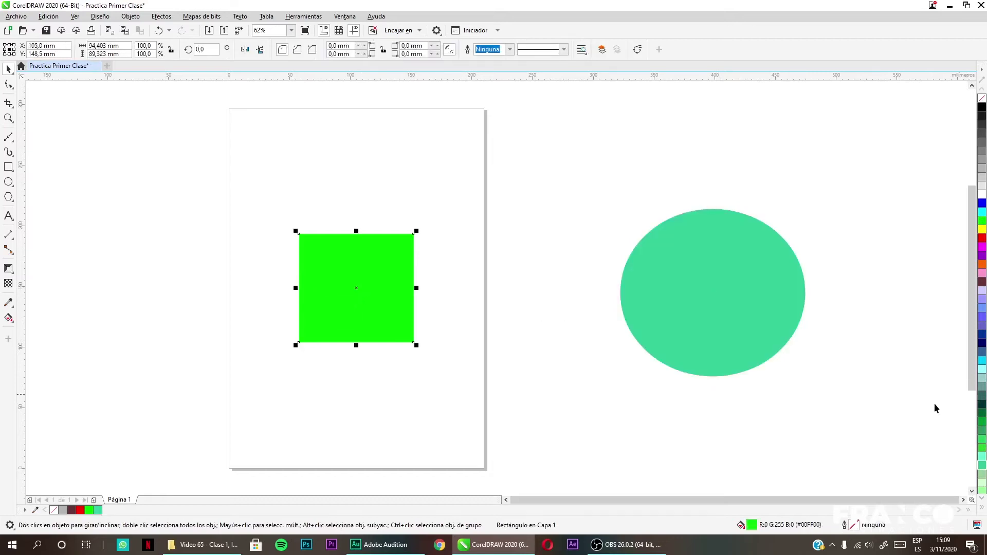
pyautogui.click(982, 342)
pyautogui.click(77, 264)
# Blend the dark blue rectangle into the sea green ellipse using 10 intermediate steps
pyautogui.click(9, 271)
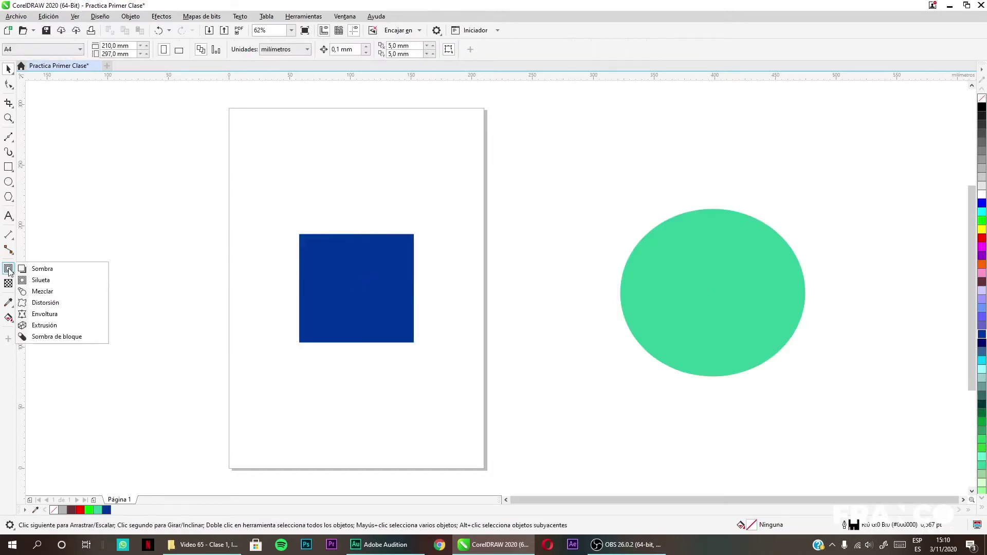
pyautogui.click(50, 294)
pyautogui.click(361, 305)
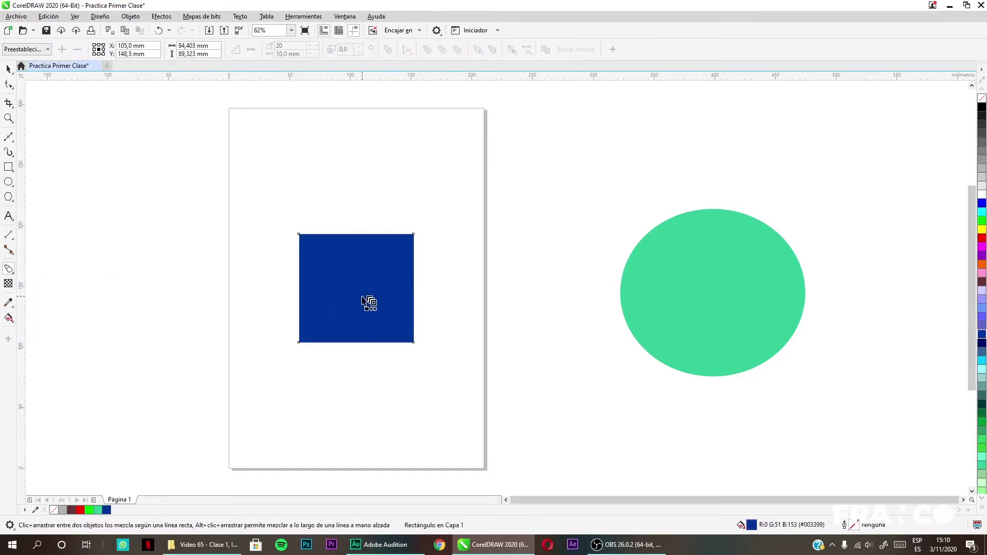
pyautogui.moveTo(370, 302); pyautogui.dragTo(710, 294)
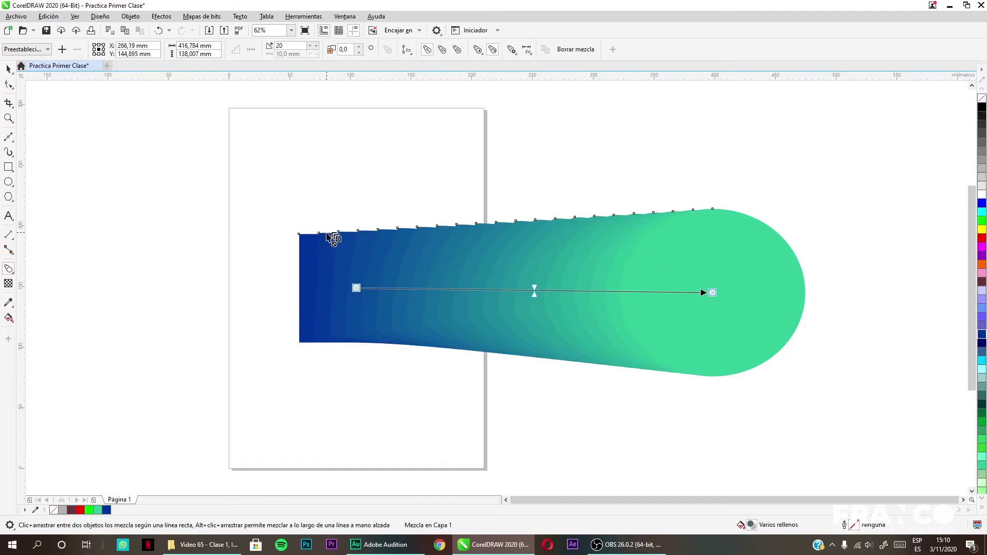
pyautogui.click(316, 46)
pyautogui.moveTo(316, 45); pyautogui.dragTo(309, 49)
pyautogui.click(309, 49)
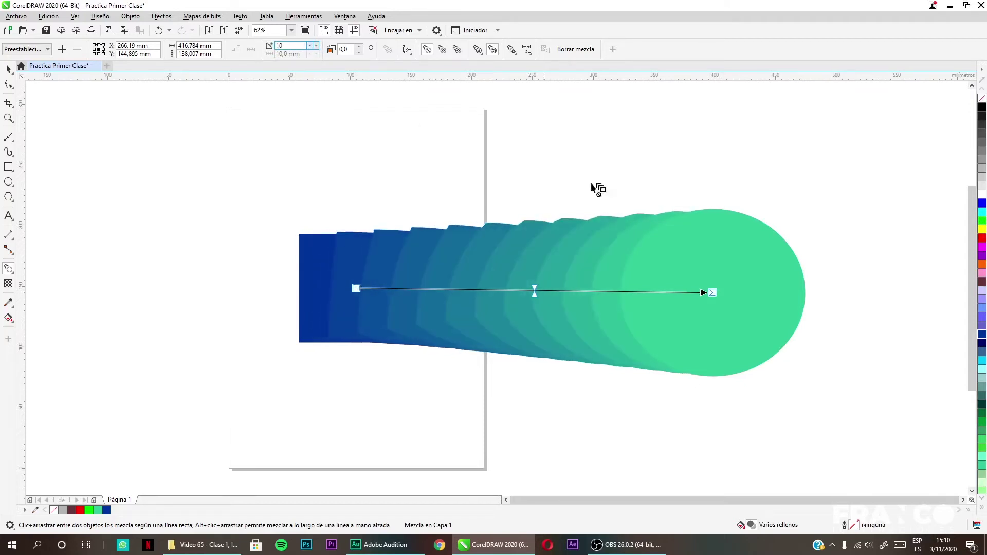
# Delete the whole blend between the rectangle and the ellipse
pyautogui.click(10, 70)
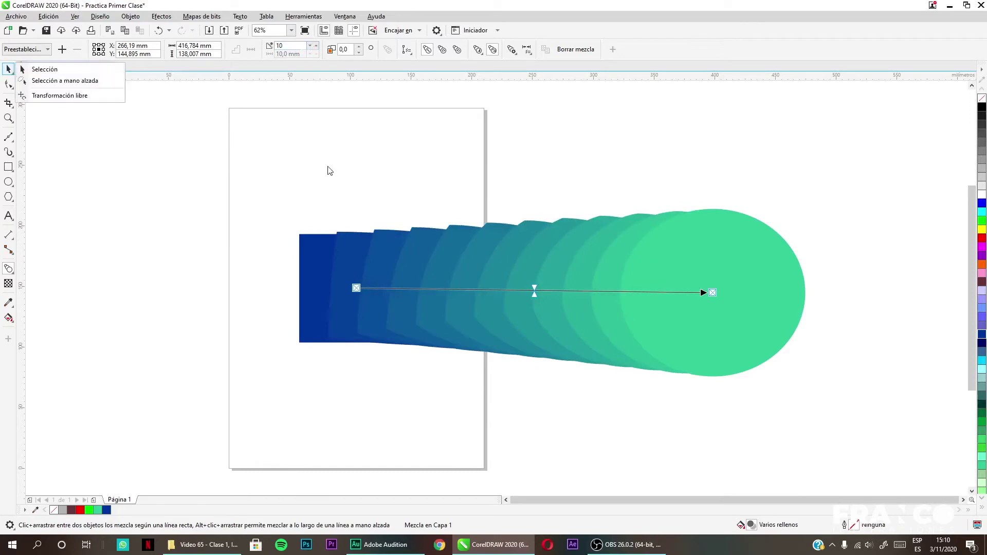
pyautogui.click(34, 69)
pyautogui.press('Delete')
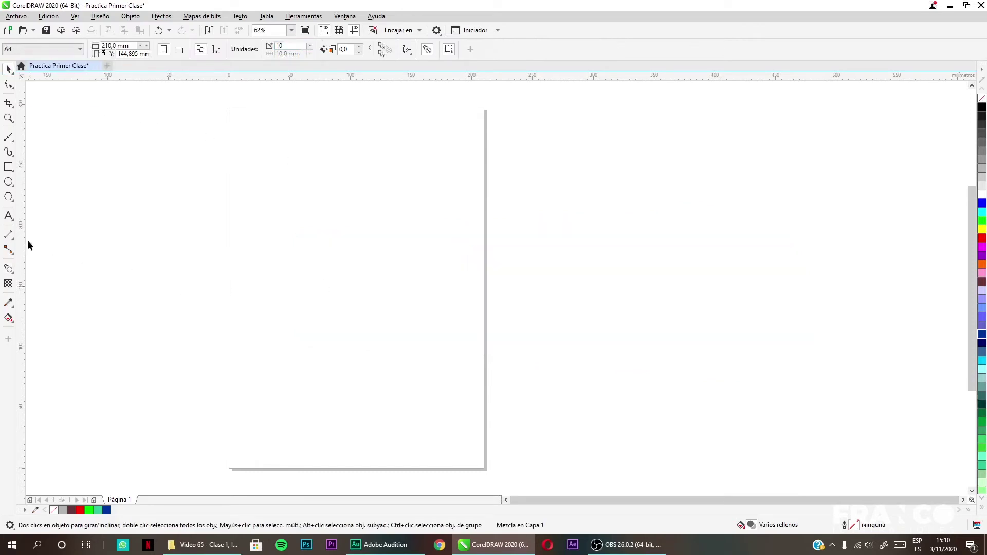
pyautogui.click(9, 268)
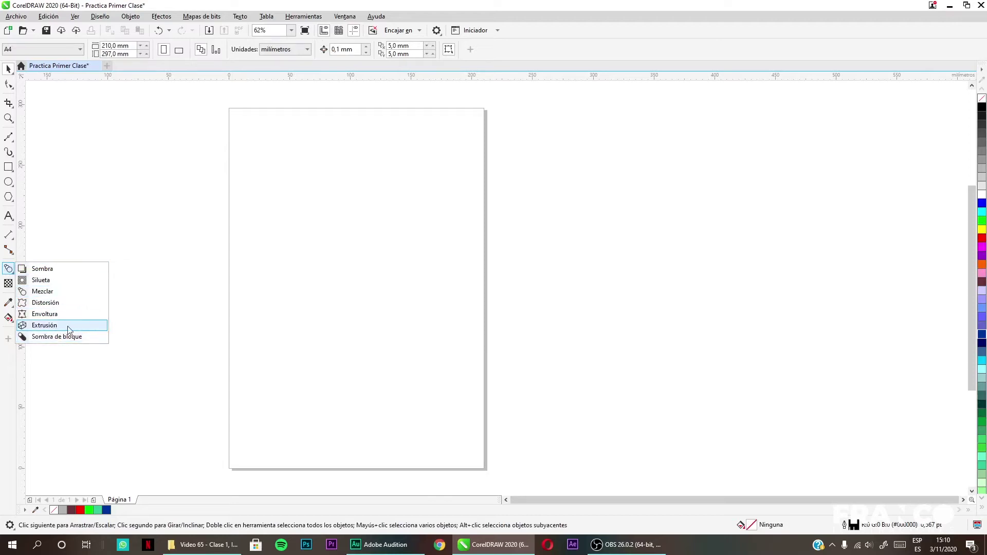
pyautogui.click(42, 291)
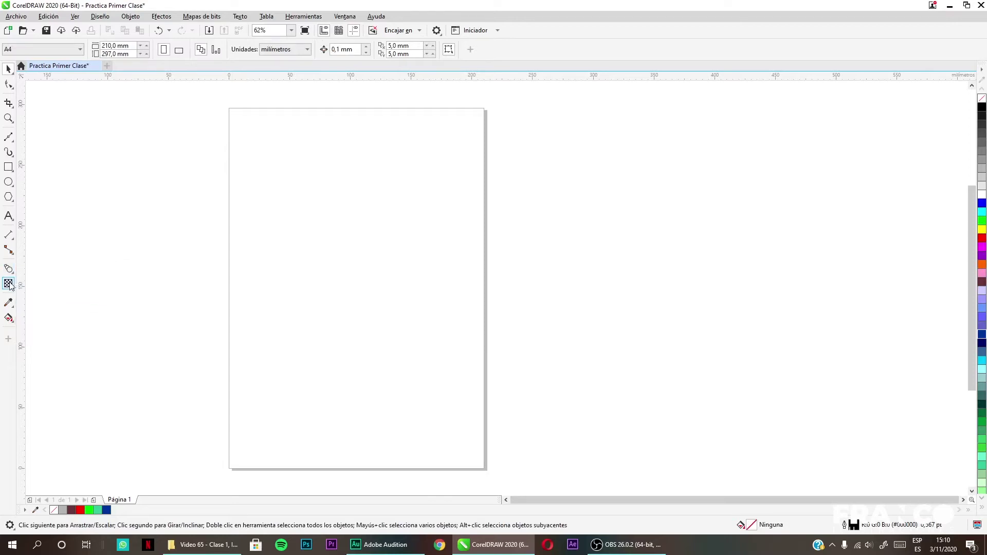
pyautogui.click(8, 286)
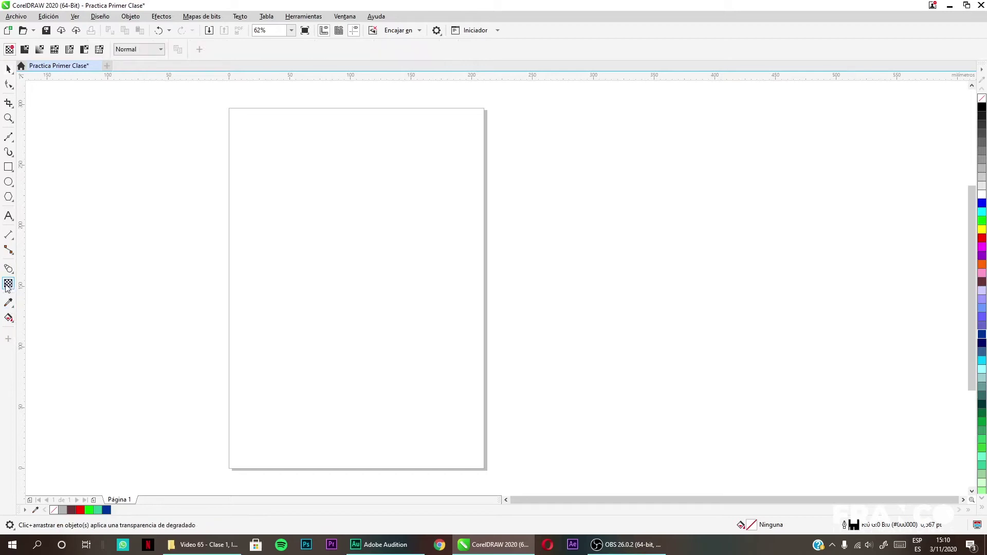
# Draw a rectangle about 93 by 97 mm filled with grey (R179 G179 B179) and move it across the page's right edge
pyautogui.click(9, 168)
pyautogui.moveTo(356, 193); pyautogui.dragTo(475, 317)
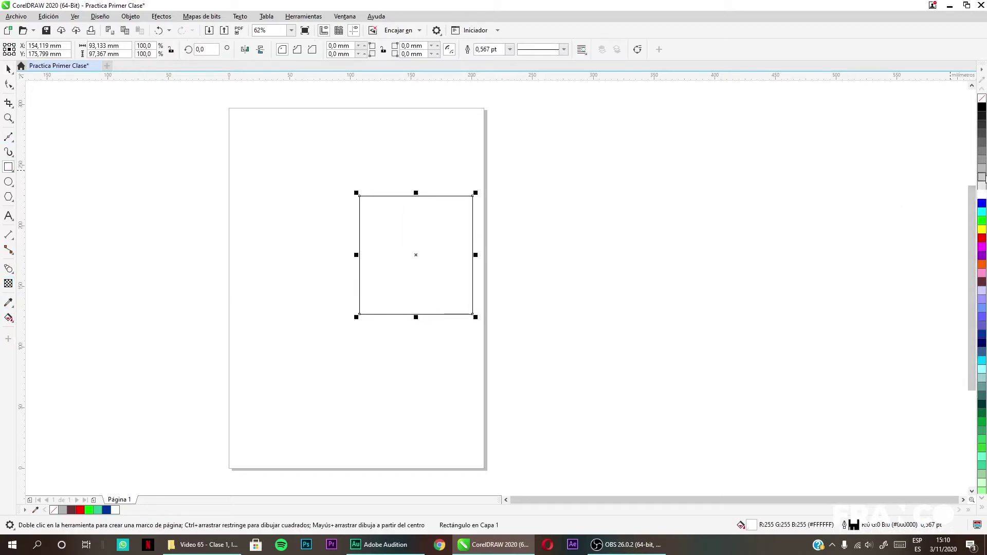
pyautogui.click(982, 172)
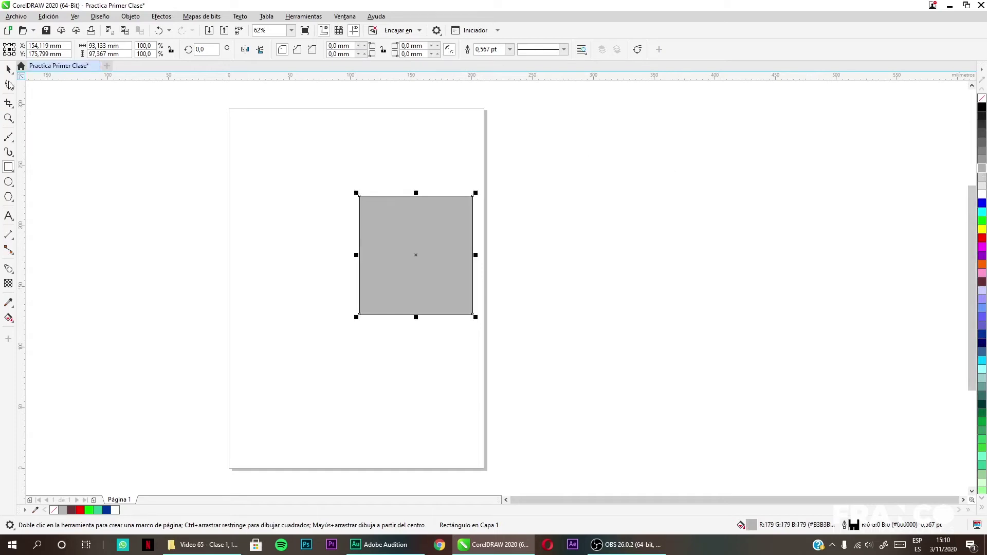
pyautogui.click(8, 66)
pyautogui.moveTo(412, 218); pyautogui.dragTo(473, 237)
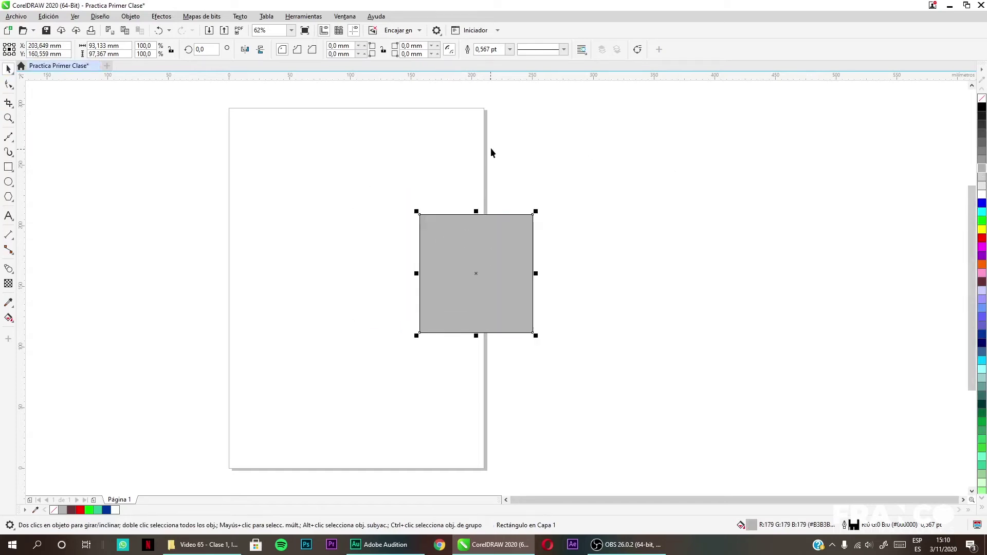
# Apply a uniform transparency of 68 to the grey rectangle
pyautogui.click(9, 283)
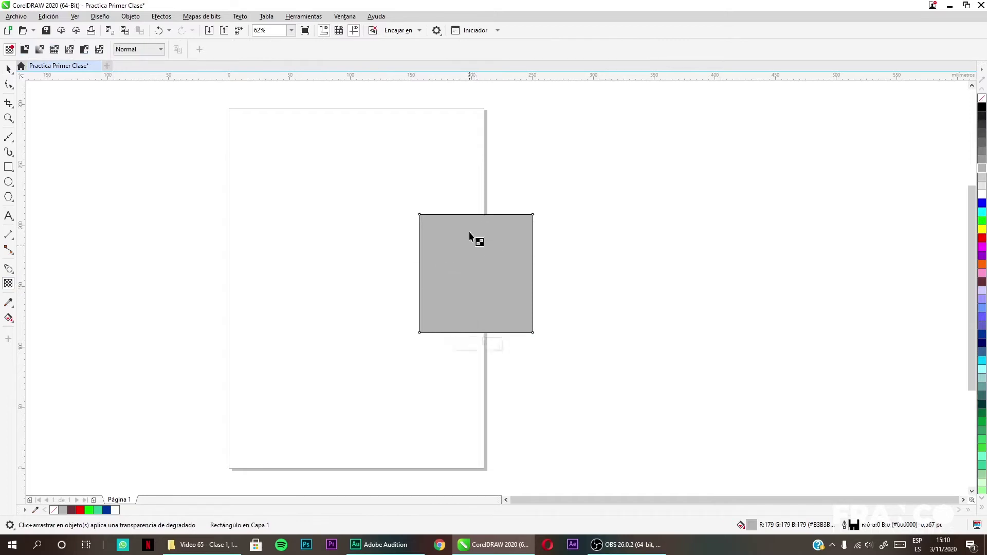
pyautogui.moveTo(460, 345)
pyautogui.moveTo(454, 347); pyautogui.dragTo(470, 348)
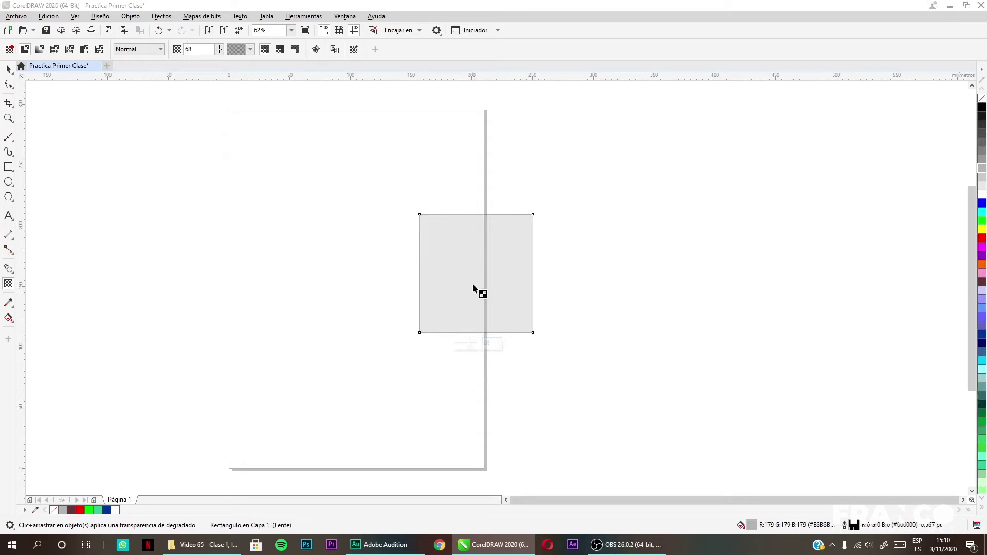
# Apply a vertical gradient transparency to the grey rectangle, fading downward from its upper edge to 100, and delete the rectangle
pyautogui.moveTo(489, 210); pyautogui.dragTo(489, 296)
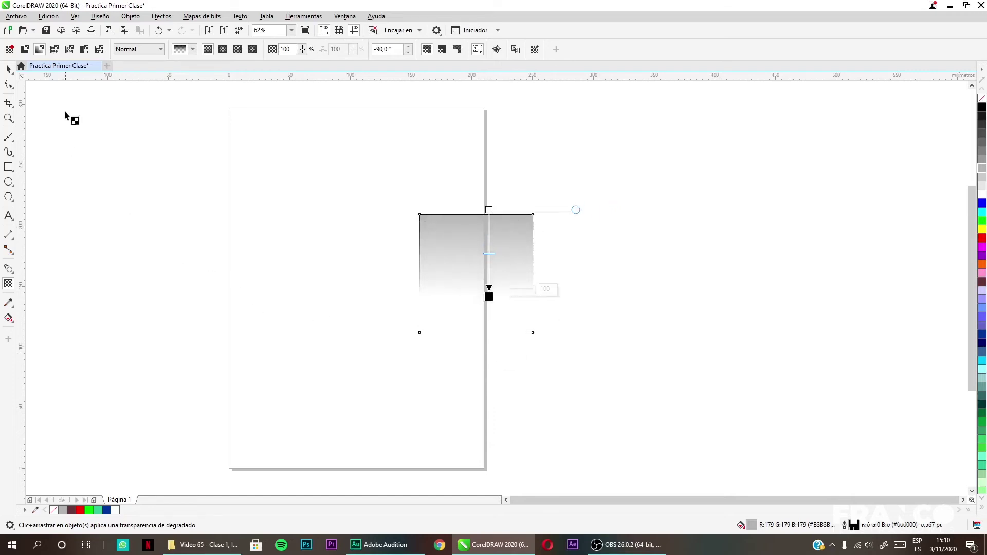
pyautogui.click(9, 69)
pyautogui.press('Delete')
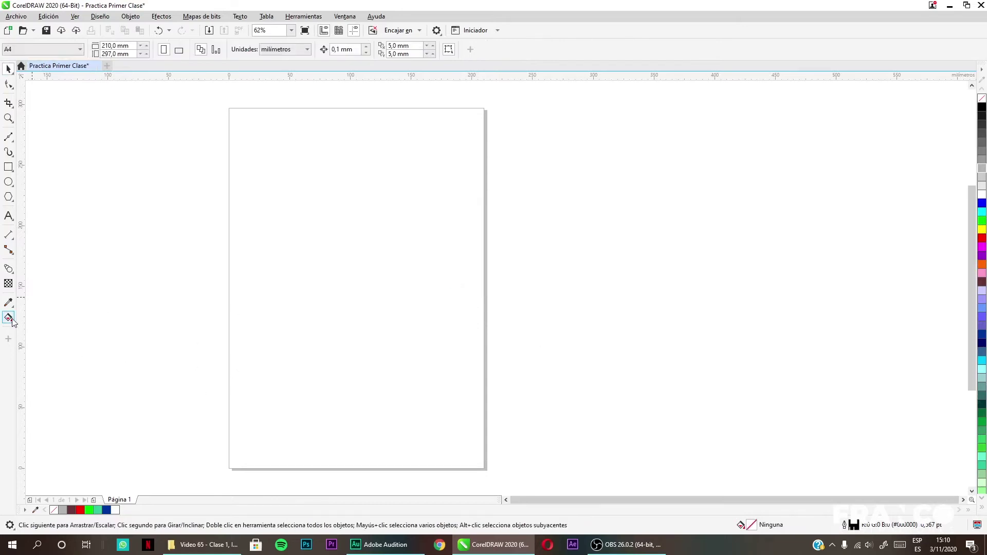
pyautogui.click(8, 302)
pyautogui.click(216, 357)
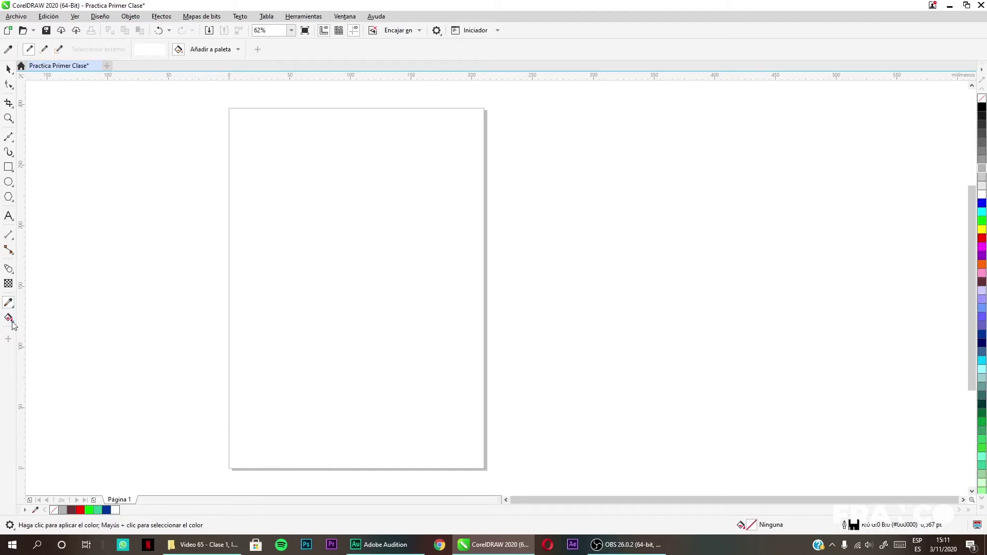
pyautogui.press('space')
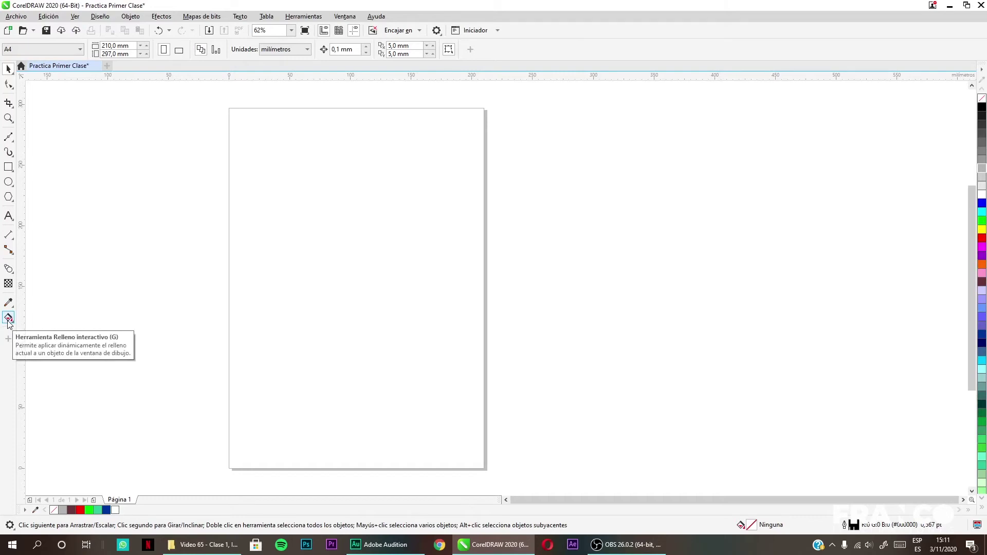
pyautogui.click(8, 318)
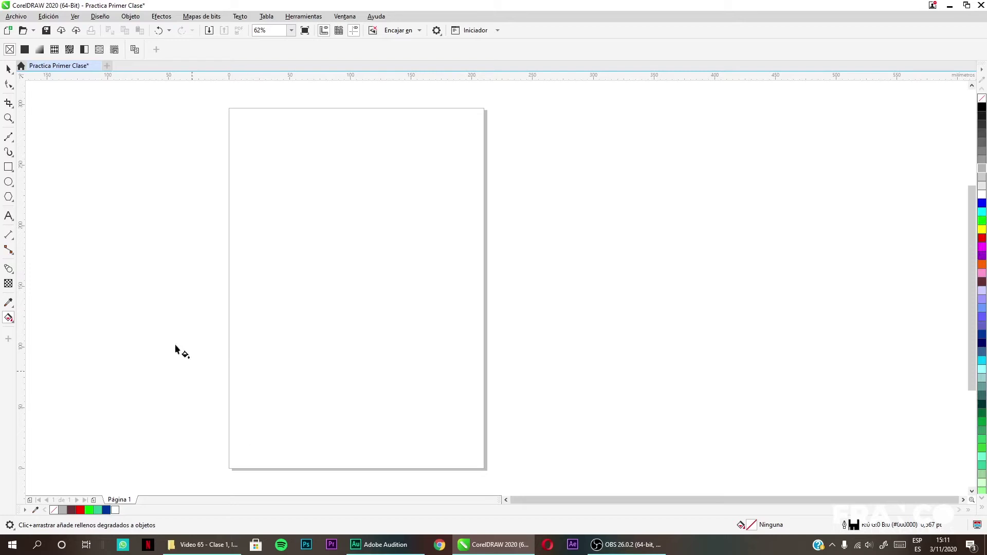
pyautogui.click(7, 319)
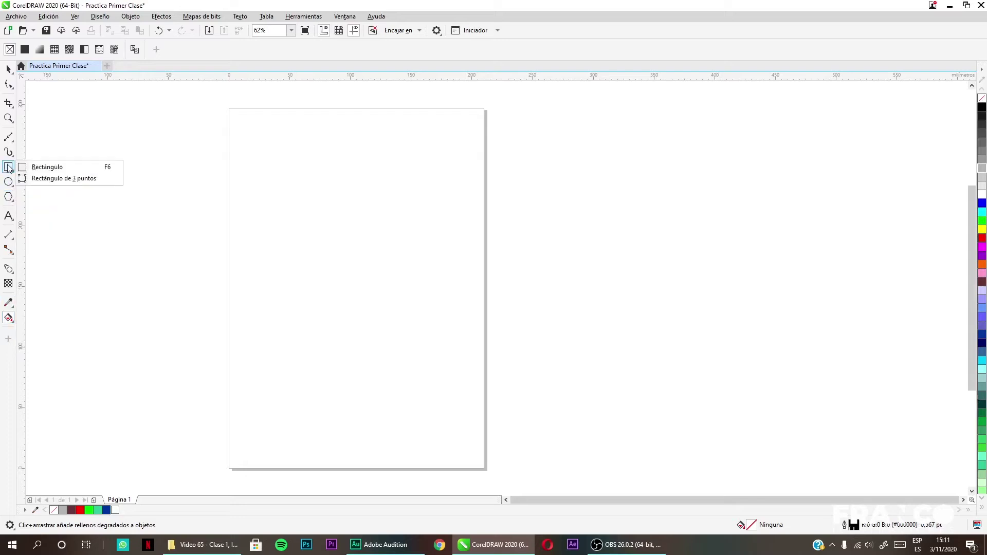
# Draw two overlapping rectangles on the page, about 74 by 112 mm and about 127 by 194 mm, and select the smaller one
pyautogui.click(49, 165)
pyautogui.moveTo(241, 160); pyautogui.dragTo(334, 294)
pyautogui.moveTo(291, 135)
pyautogui.mouseDown()
pyautogui.moveTo(439, 301)
pyautogui.moveTo(445, 371)
pyautogui.mouseUp()
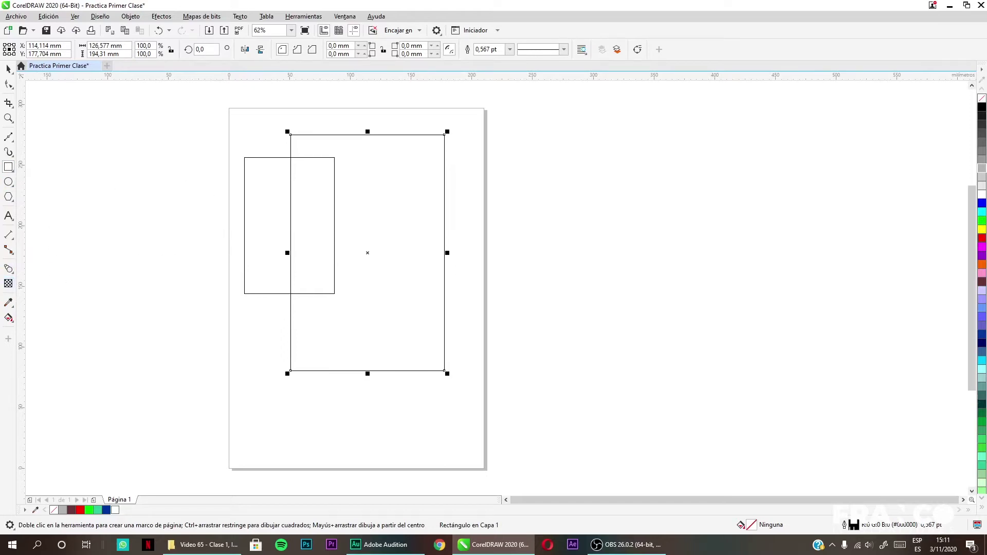
pyautogui.click(9, 70)
pyautogui.click(275, 209)
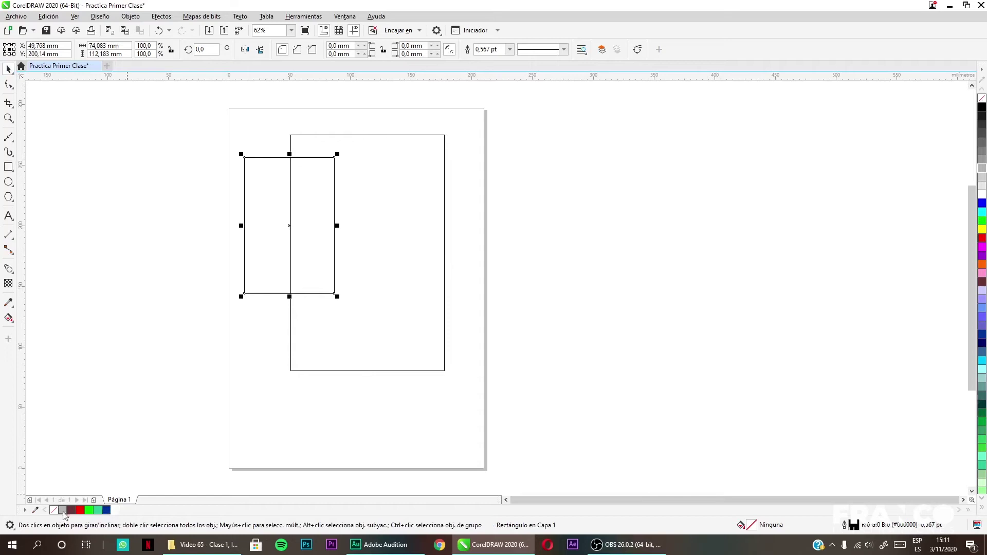
# Try palette fills on the smaller rectangle, starting with red, and undo them
pyautogui.click(81, 510)
pyautogui.click(291, 319)
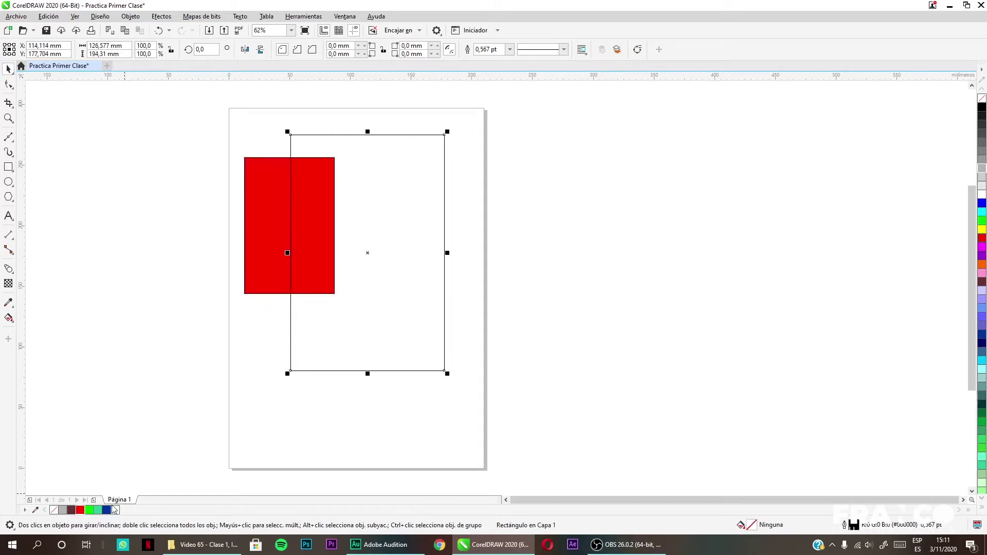
pyautogui.click(287, 231)
pyautogui.click(108, 511)
pyautogui.hotkey('ctrl', 'z')
pyautogui.hotkey('ctrl', 'z')
pyautogui.hotkey('ctrl', 'z')
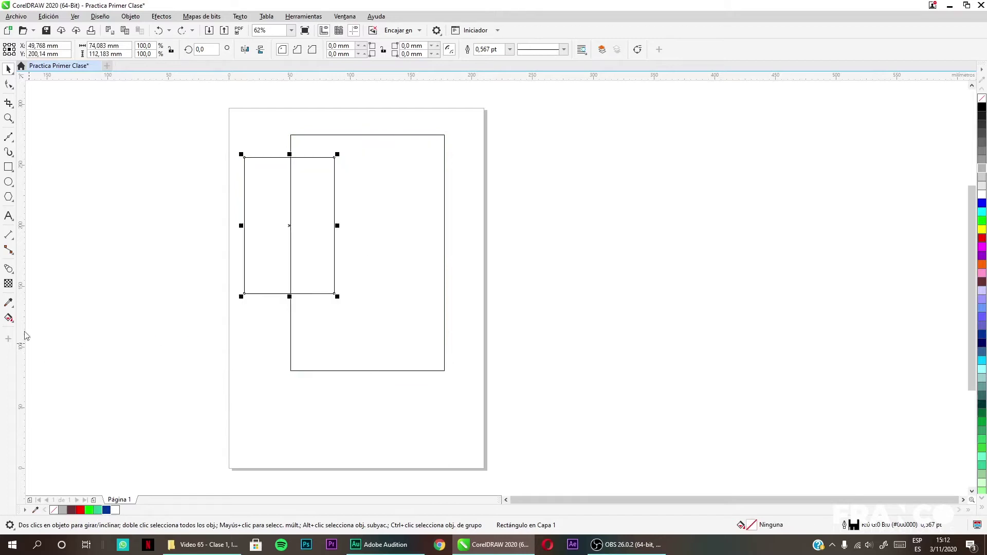
# Smart-fill the overlap of the two rectangles with blue-grey (C40 M20 Y0 K40), undoing the same fill on the two neighbouring regions
pyautogui.click(11, 319)
pyautogui.click(91, 328)
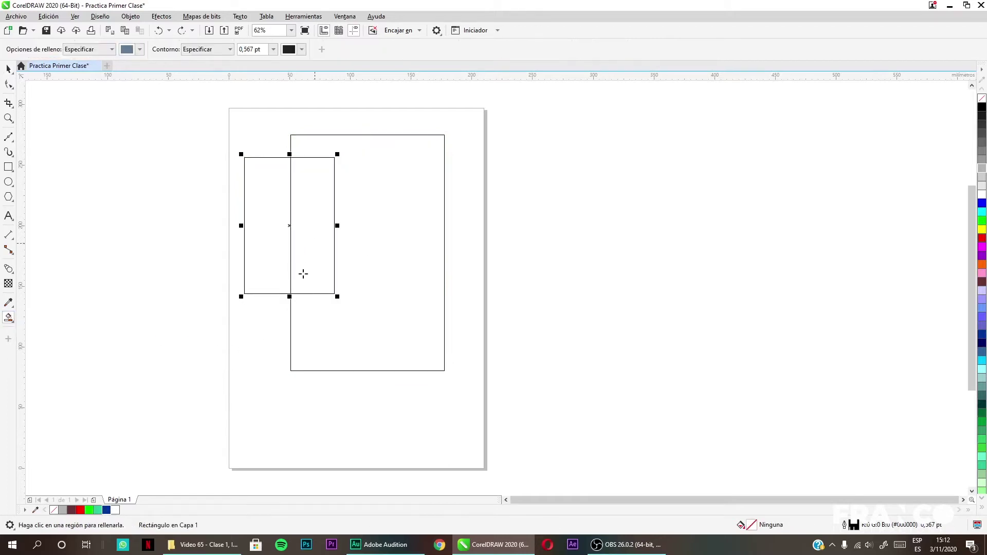
pyautogui.click(275, 260)
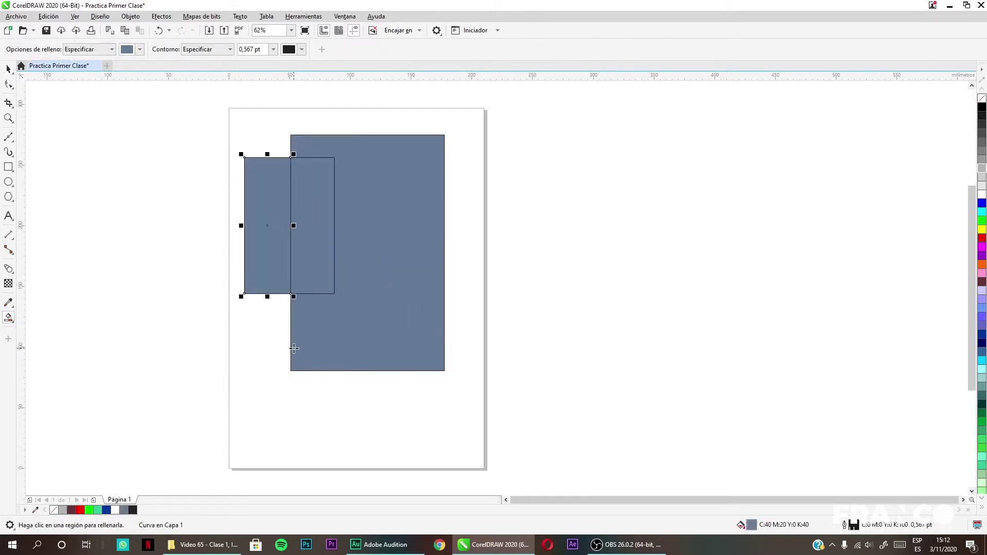
pyautogui.hotkey('ctrl', 'z')
pyautogui.hotkey('ctrl', 'z')
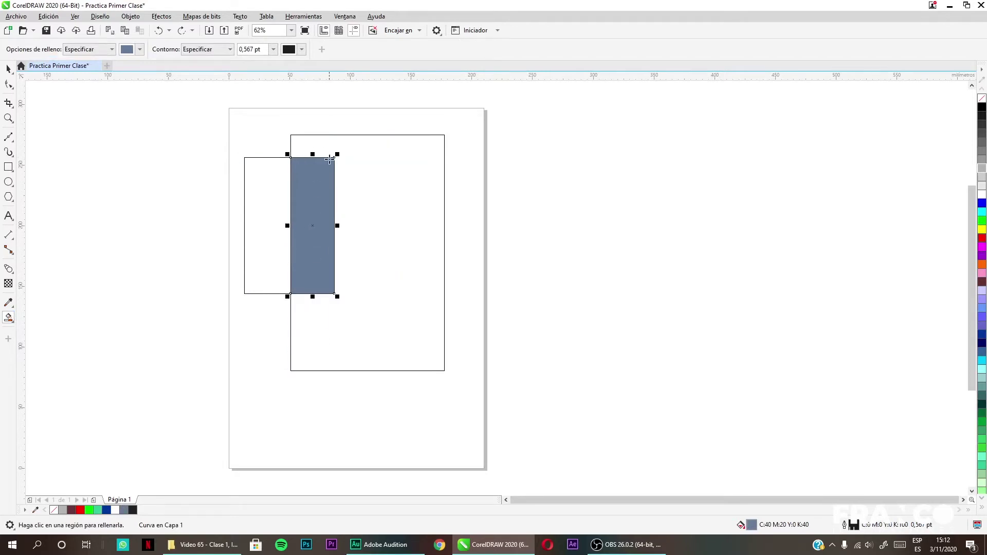
# Move the filled overlap piece off the page to its right, and delete it together with both rectangles
pyautogui.click(8, 68)
pyautogui.moveTo(321, 188); pyautogui.dragTo(567, 189)
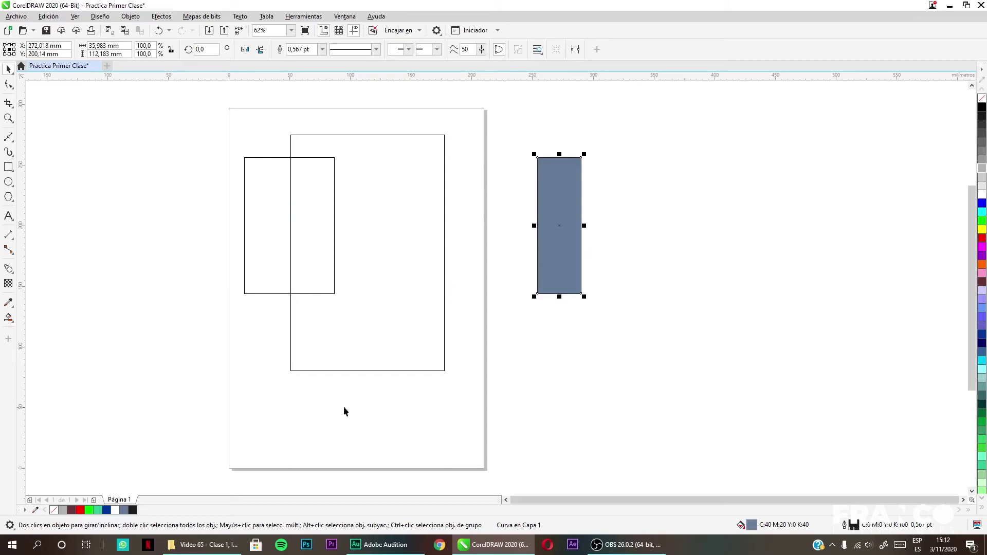
pyautogui.moveTo(694, 367); pyautogui.dragTo(153, 110)
pyautogui.press('Delete')
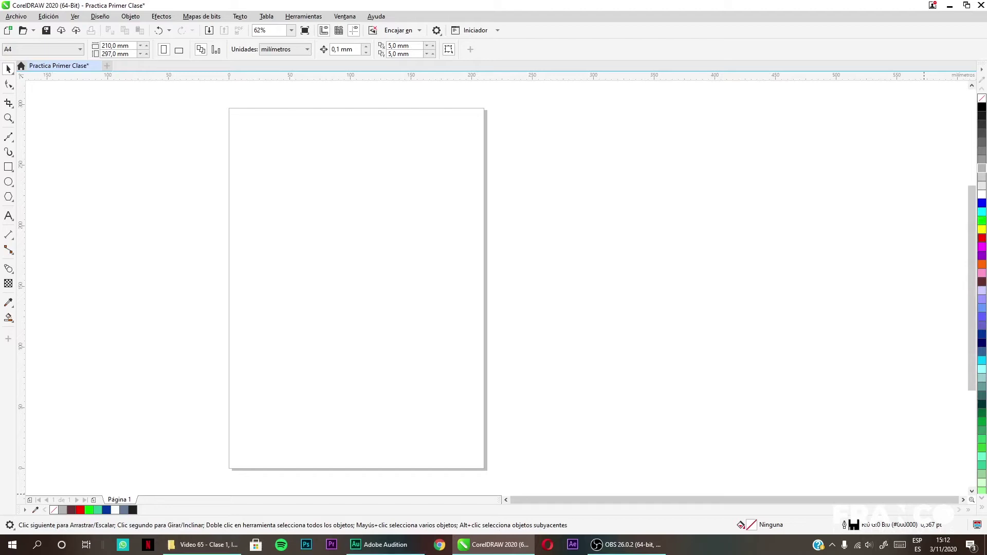
pyautogui.click(11, 526)
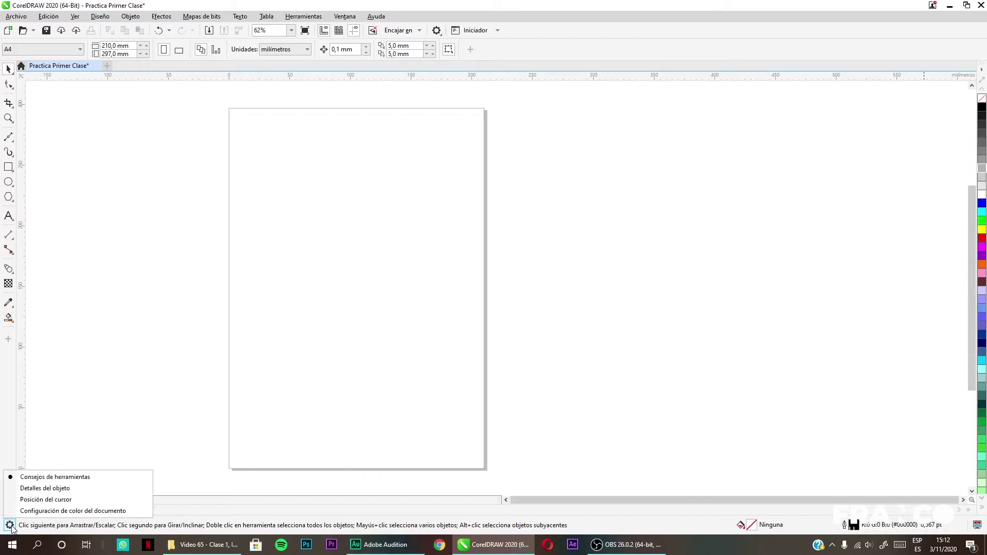
pyautogui.click(517, 384)
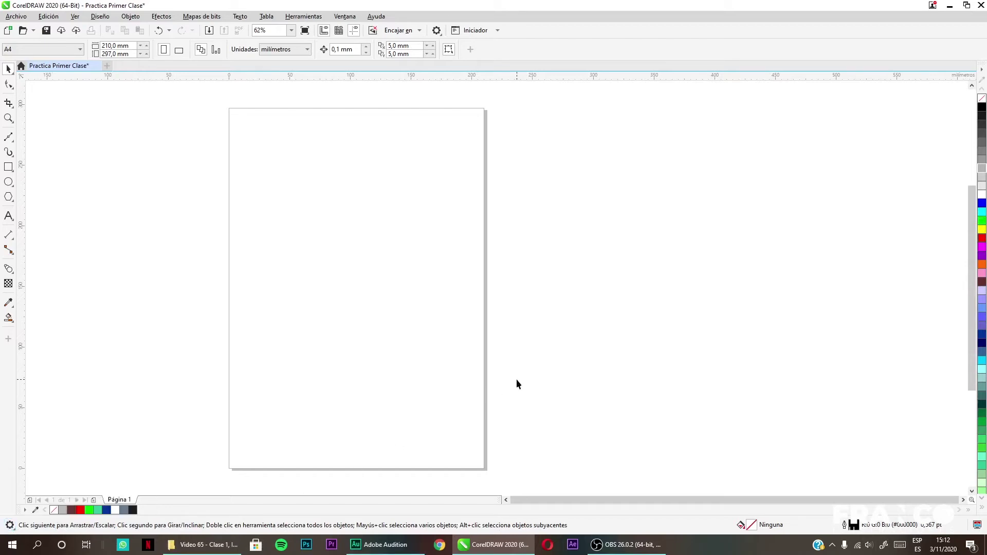
# Add a second page to the document and draw a five-sided polygon about 103 by 116 mm on page 1
pyautogui.click(93, 501)
pyautogui.press('pageup')
pyautogui.click(9, 197)
pyautogui.moveTo(285, 187); pyautogui.dragTo(417, 334)
# Switch between the two pages to compare them, and delete page 2
pyautogui.click(152, 500)
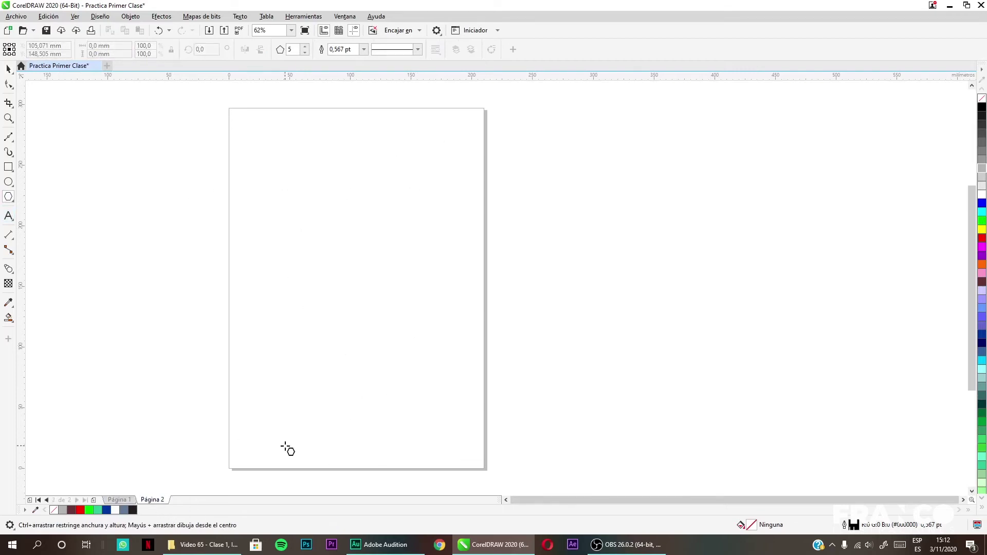
pyautogui.rightClick(124, 501)
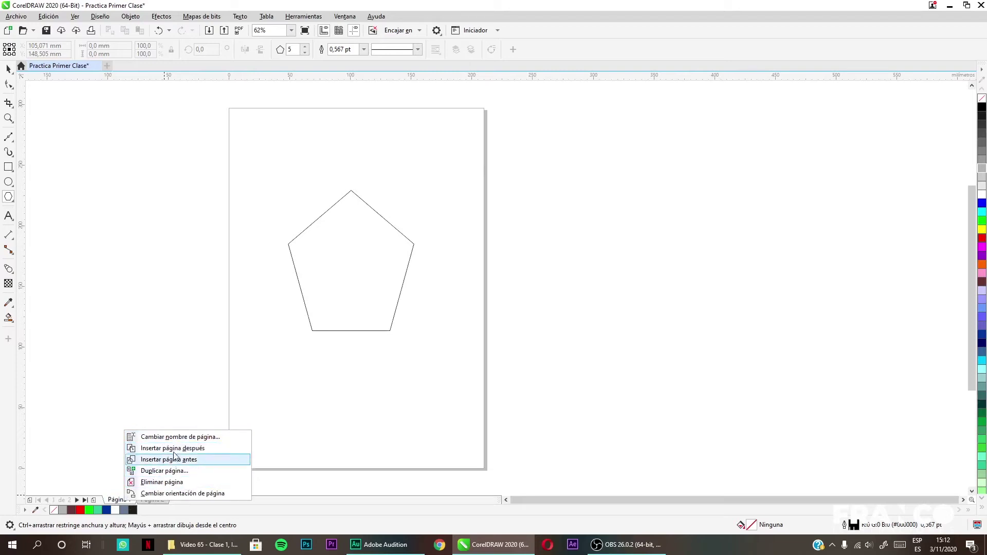
pyautogui.click(152, 500)
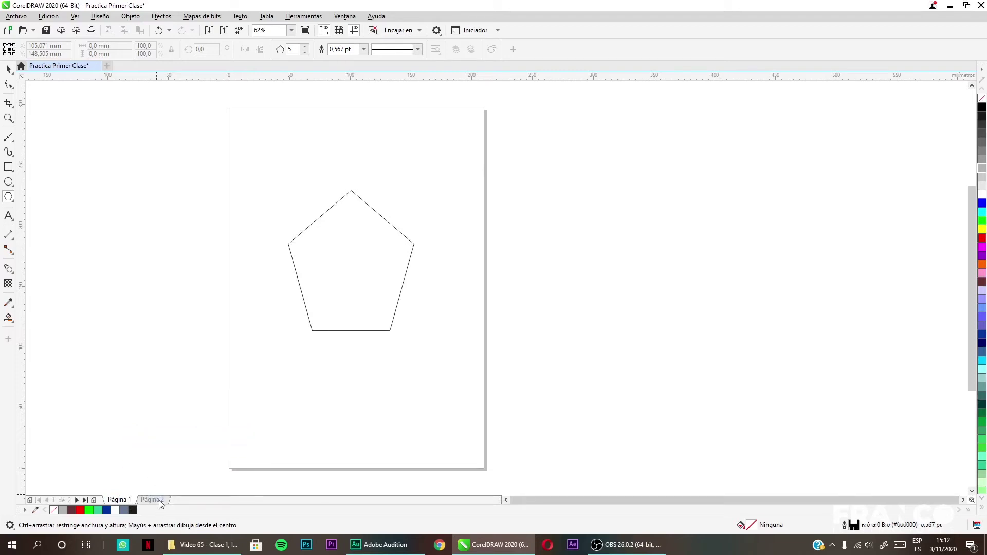
pyautogui.rightClick(152, 499)
pyautogui.click(197, 481)
# Fill the pentagon with grey (R153 G153 B153) and move it across the page's right edge
pyautogui.click(8, 69)
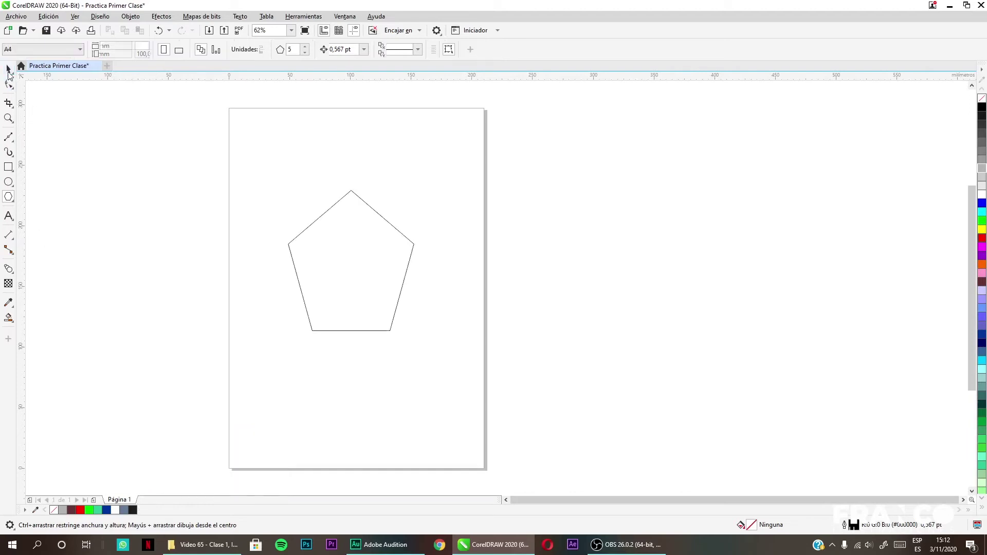
pyautogui.click(320, 299)
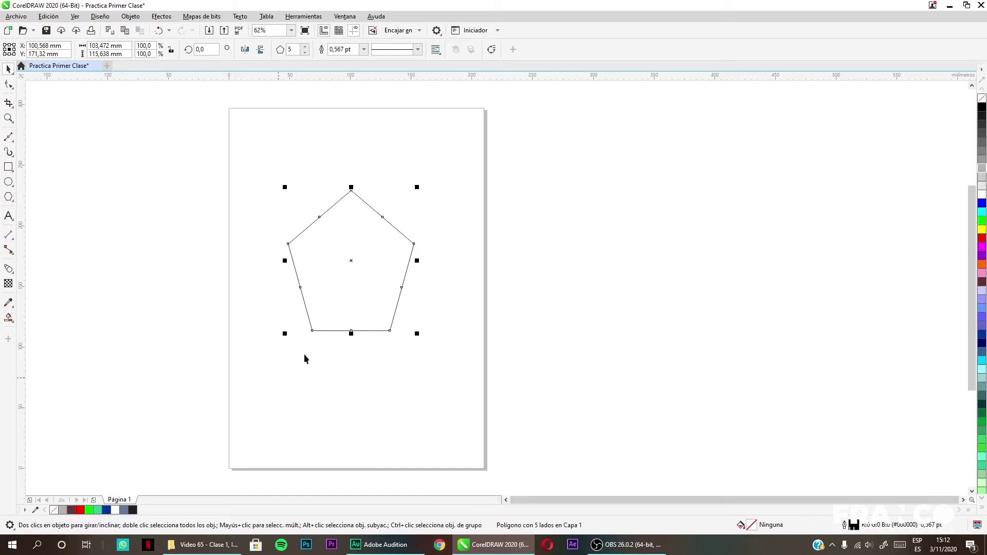
pyautogui.click(982, 162)
pyautogui.moveTo(342, 258); pyautogui.dragTo(491, 271)
# Try a white fill and no fill on the pentagon, and fill it with 30% black (#B3B3B3)
pyautogui.click(114, 510)
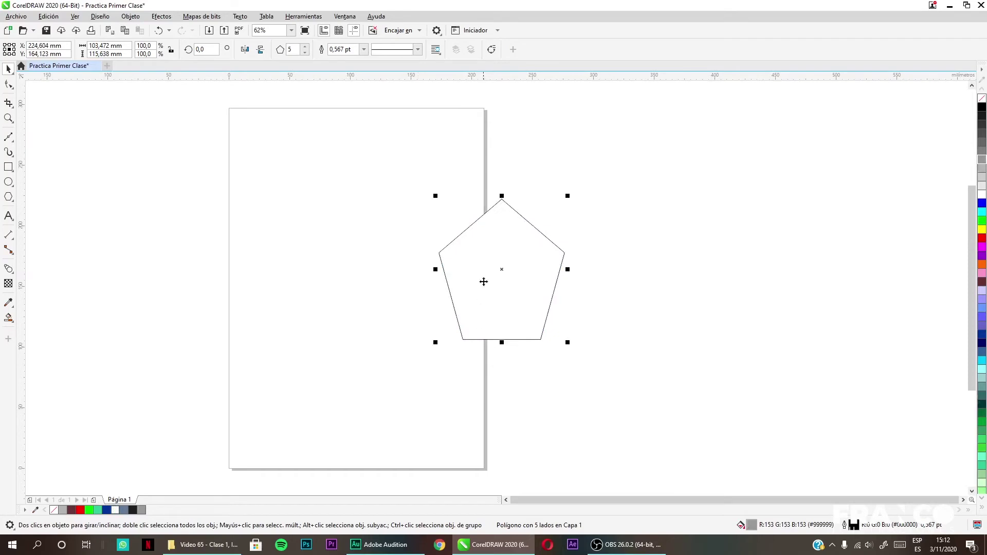
pyautogui.click(54, 510)
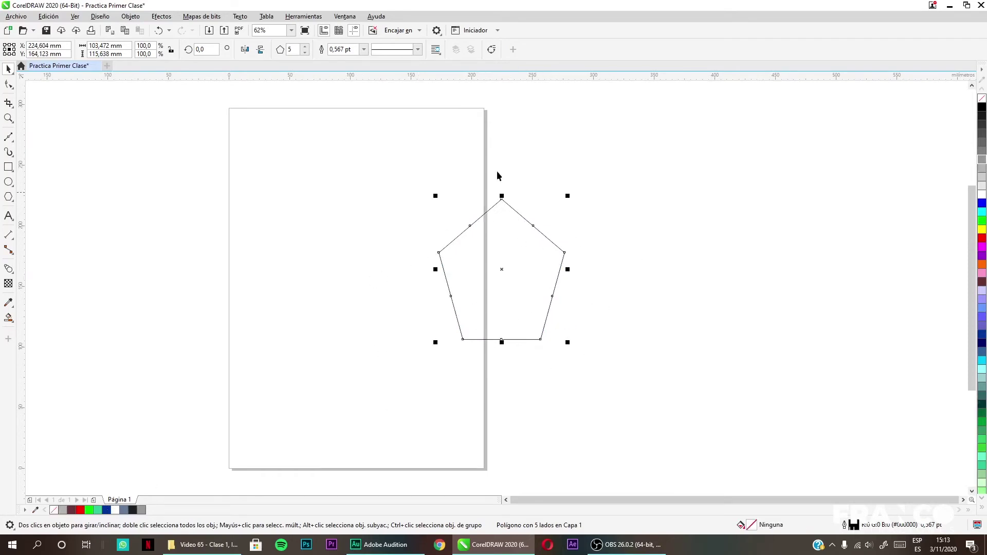
pyautogui.click(63, 509)
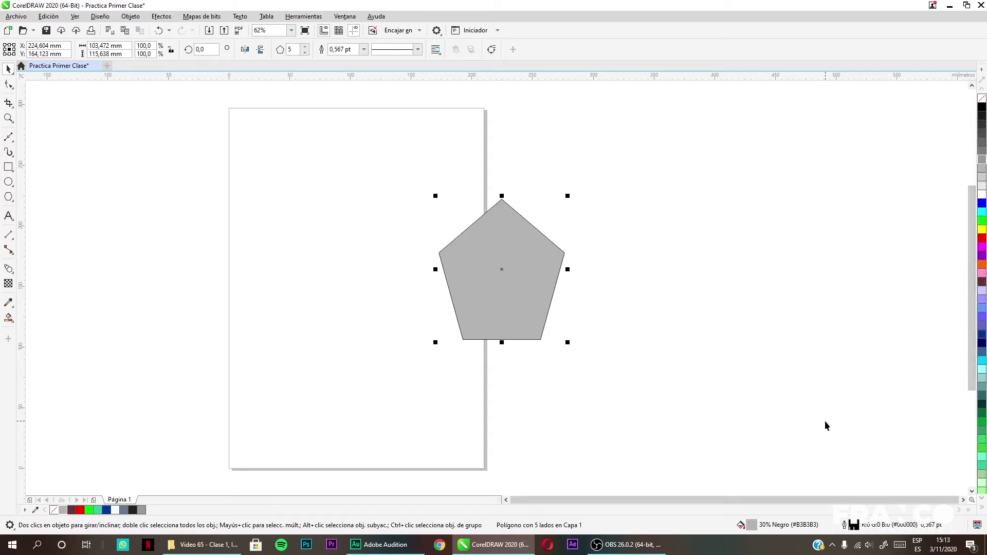
# Delete the grey pentagon from the page
pyautogui.click(734, 393)
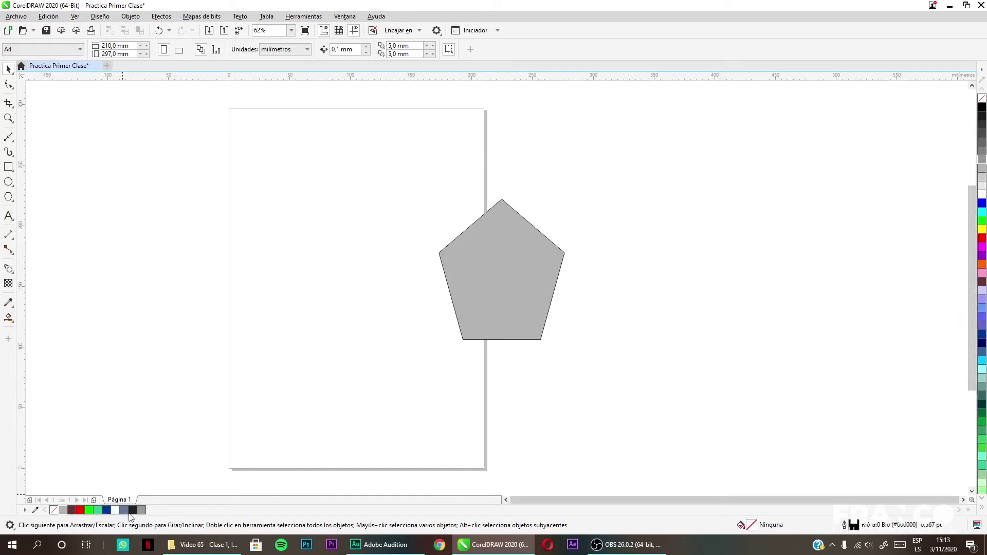
pyautogui.click(500, 295)
pyautogui.press('Delete')
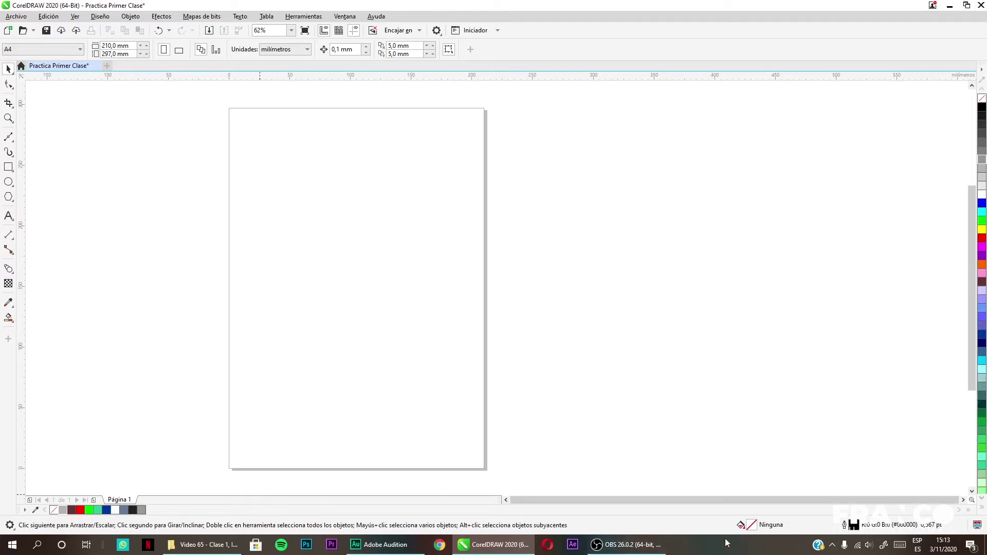
# Draw an ellipse about 75 by 82 mm on the blank page
pyautogui.click(8, 182)
pyautogui.moveTo(286, 214); pyautogui.dragTo(383, 321)
pyautogui.click(8, 68)
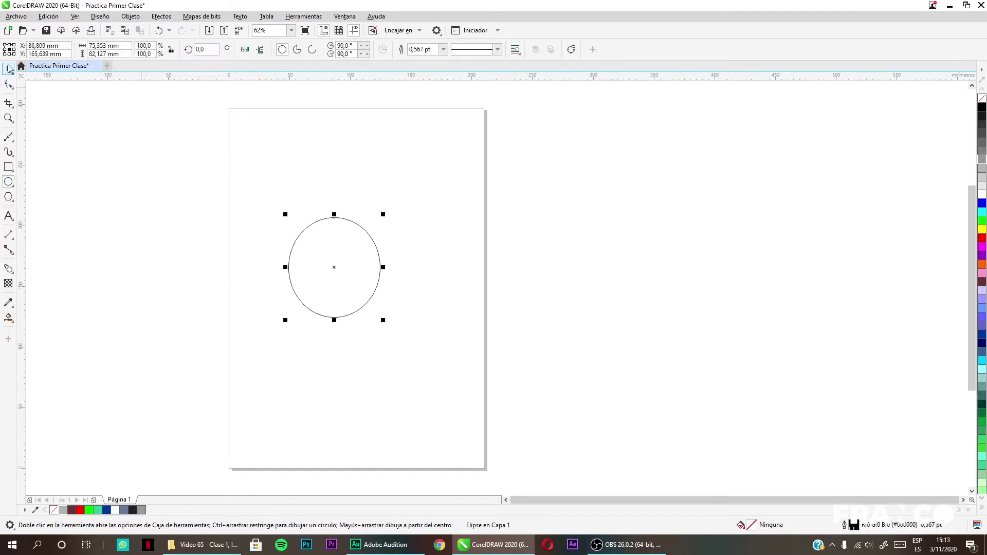
# Move the ellipse to about X 124 mm, Y 156 mm and fill it with Verde mar (#33CC99)
pyautogui.click(458, 375)
pyautogui.moveTo(350, 268); pyautogui.dragTo(394, 279)
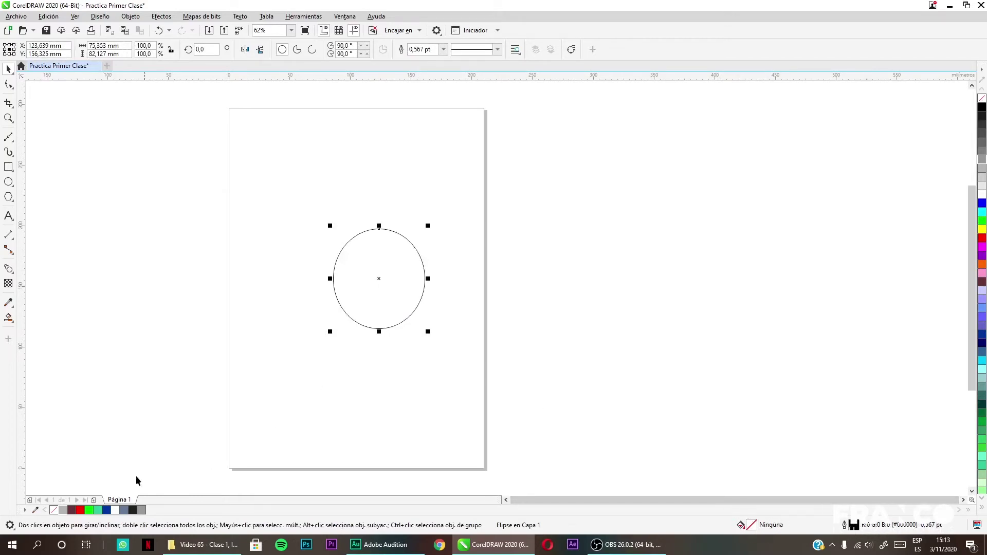
pyautogui.click(98, 510)
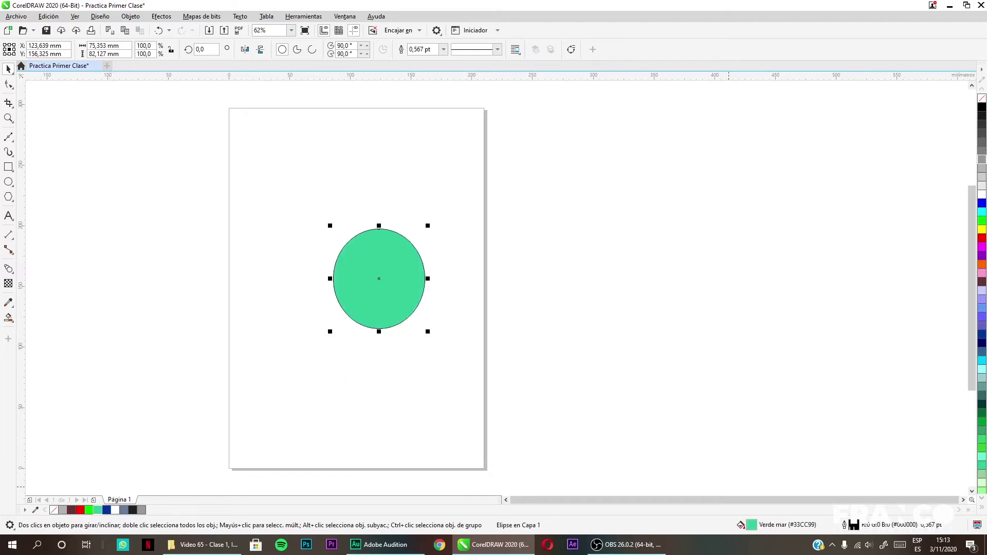
# Try a duller green (#4EBD94) as the ellipse's uniform fill using the HSB colour viewer, and cancel the change
pyautogui.doubleClick(752, 525)
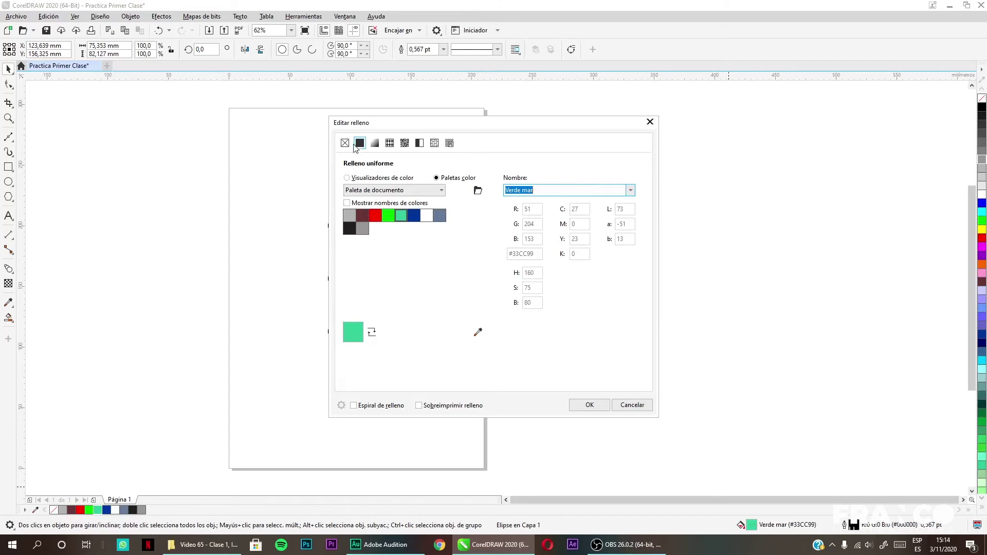
pyautogui.click(354, 179)
pyautogui.moveTo(513, 123); pyautogui.dragTo(749, 142)
pyautogui.moveTo(664, 268)
pyautogui.mouseDown()
pyautogui.moveTo(696, 249)
pyautogui.moveTo(651, 310)
pyautogui.moveTo(662, 255)
pyautogui.mouseUp()
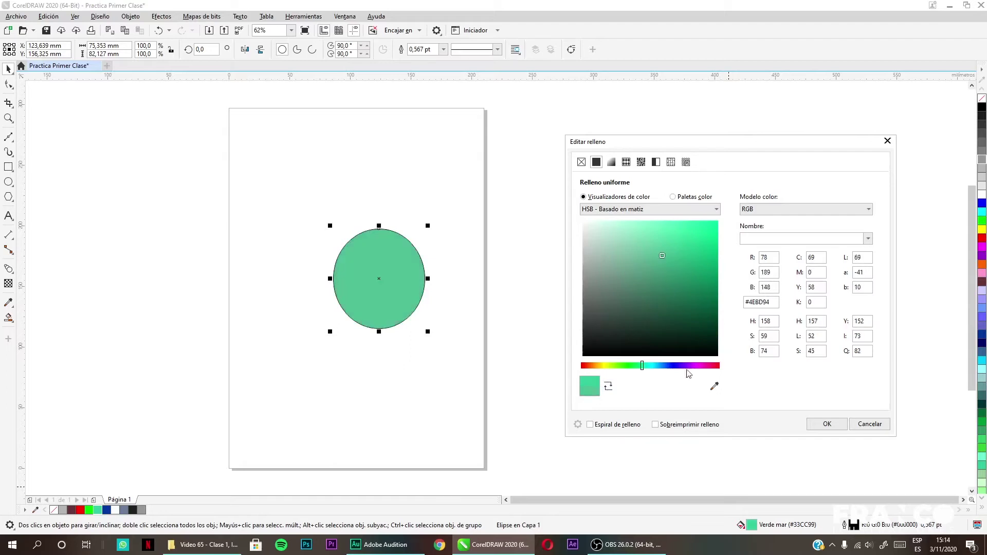
pyautogui.click(874, 424)
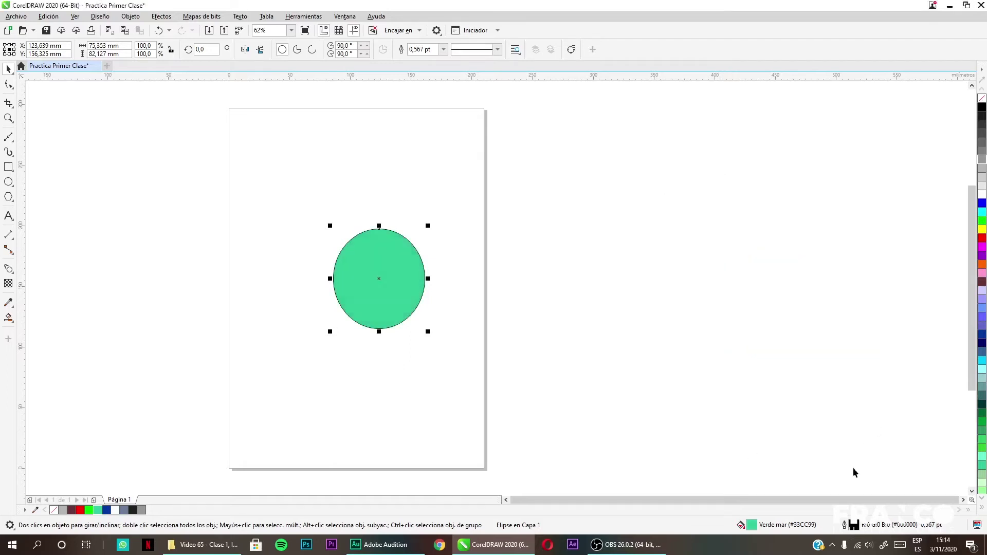
# Give the ellipse a 4.0 pt dotted black outline, and delete the ellipse
pyautogui.doubleClick(869, 525)
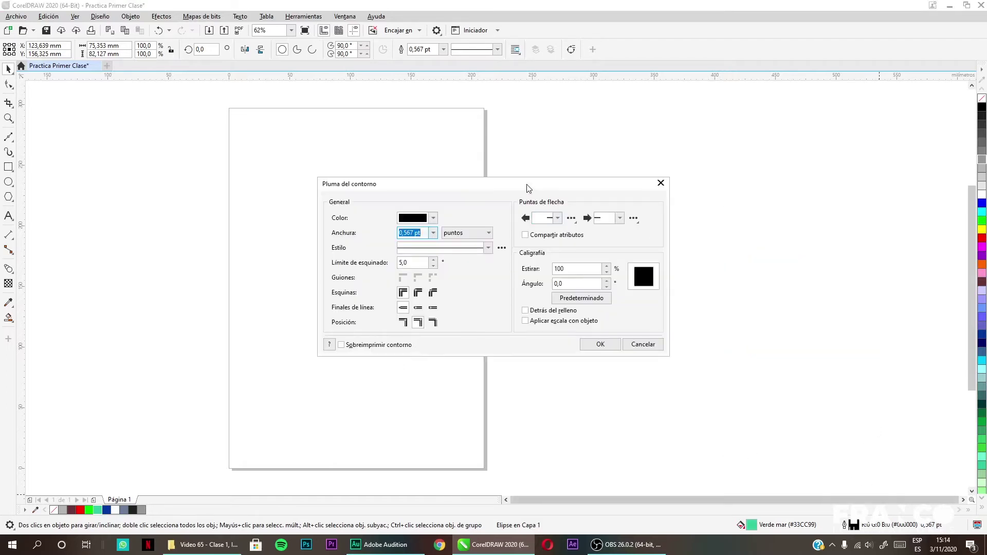
pyautogui.moveTo(529, 189); pyautogui.dragTo(756, 185)
pyautogui.click(660, 227)
pyautogui.click(637, 302)
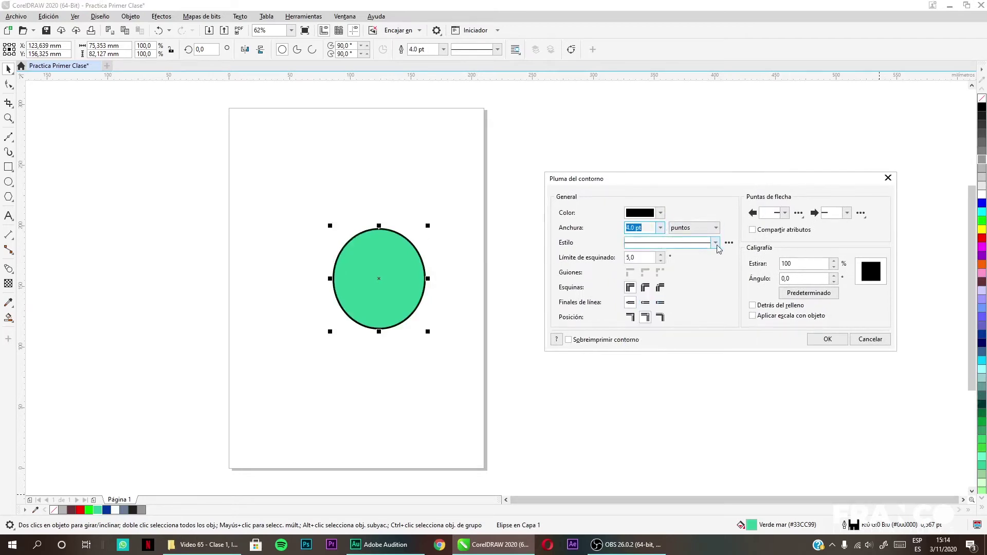
pyautogui.click(715, 243)
pyautogui.click(677, 312)
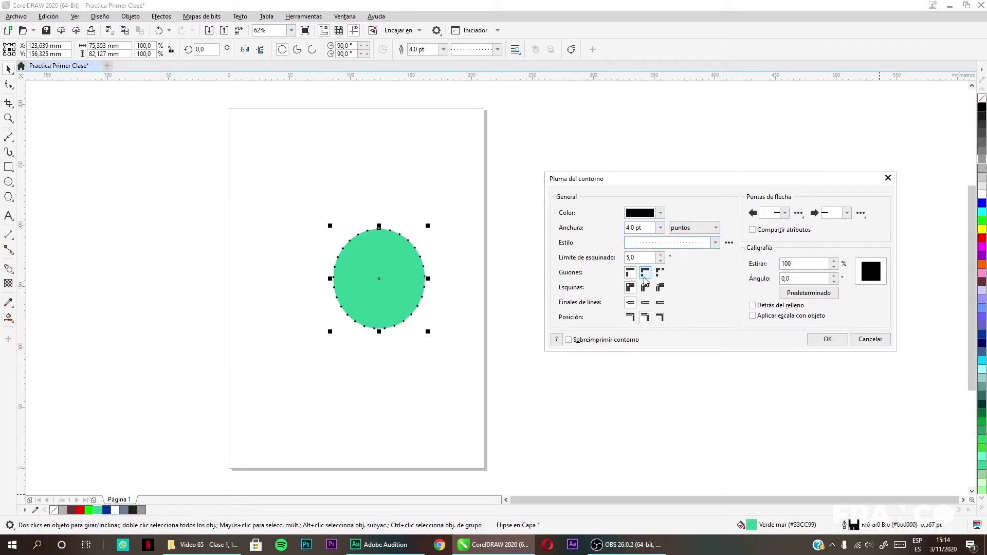
pyautogui.click(820, 339)
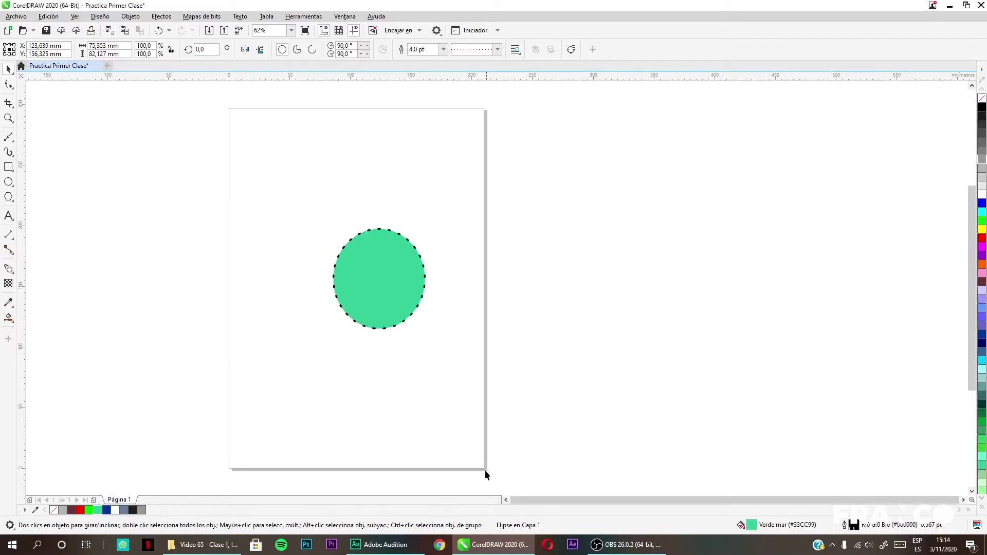
pyautogui.click(402, 277)
pyautogui.press('Delete')
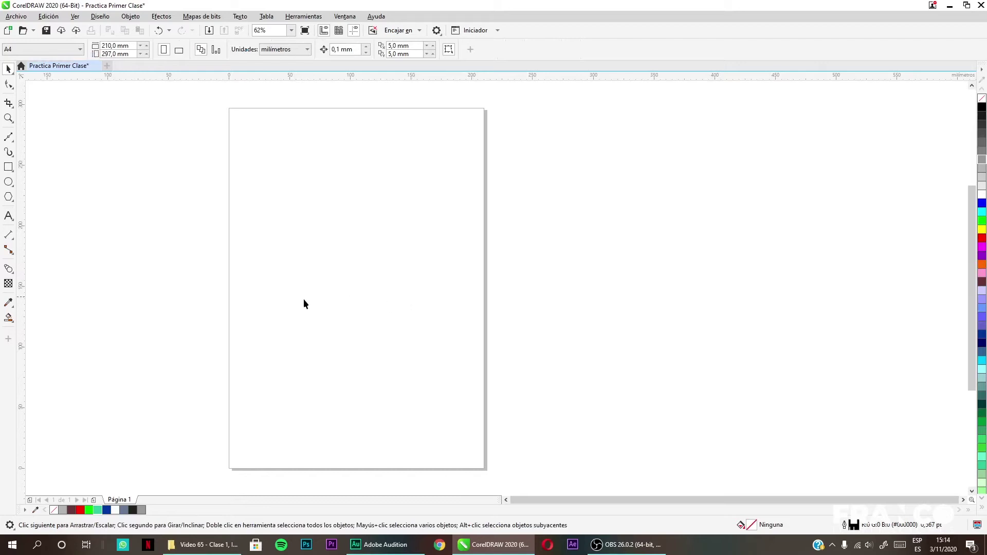
# Pan and zoom around the blank page, out to 31% and in on its upper-right corner at 125%
pyautogui.hscroll(-3, 307, 303)
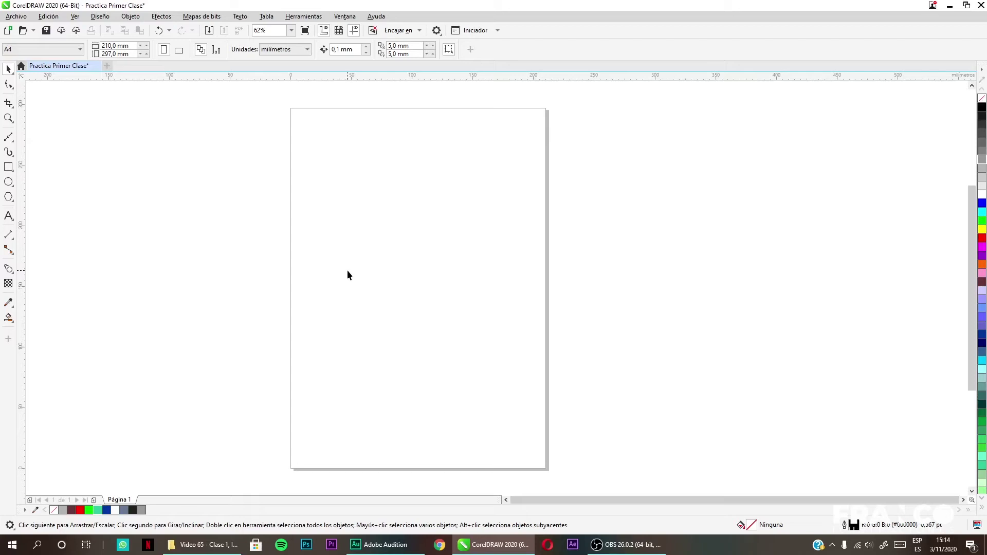
pyautogui.scroll(-1, 345, 277)
pyautogui.scroll(-1, 346, 278)
pyautogui.scroll(1, 348, 278)
pyautogui.scroll(1, 348, 283)
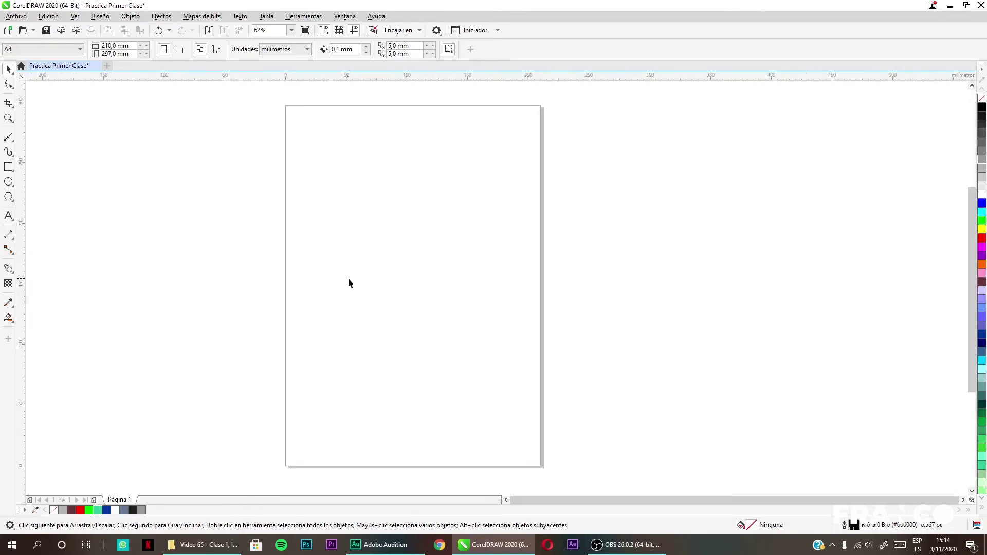
pyautogui.scroll(1, 353, 285)
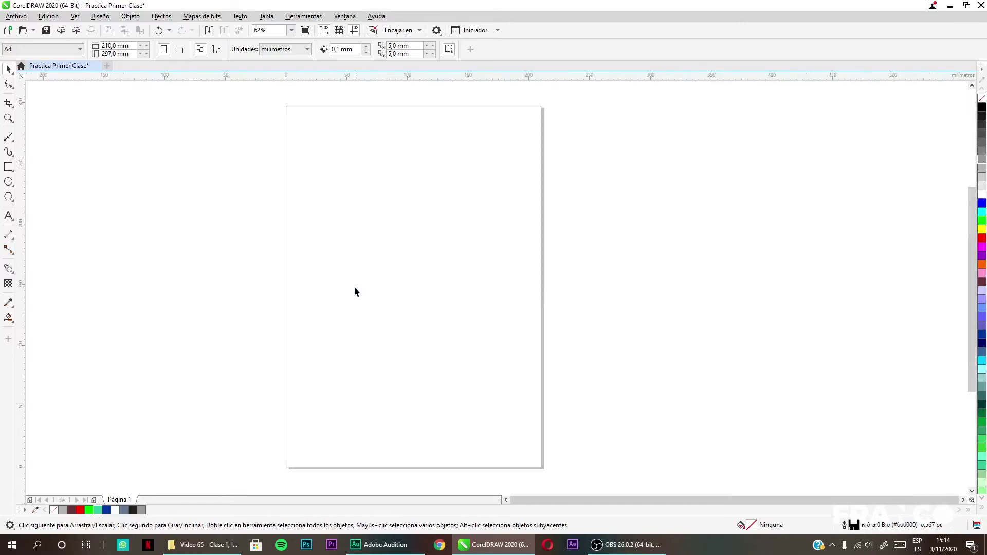
pyautogui.scroll(1, 357, 289)
pyautogui.scroll(-2, 357, 291)
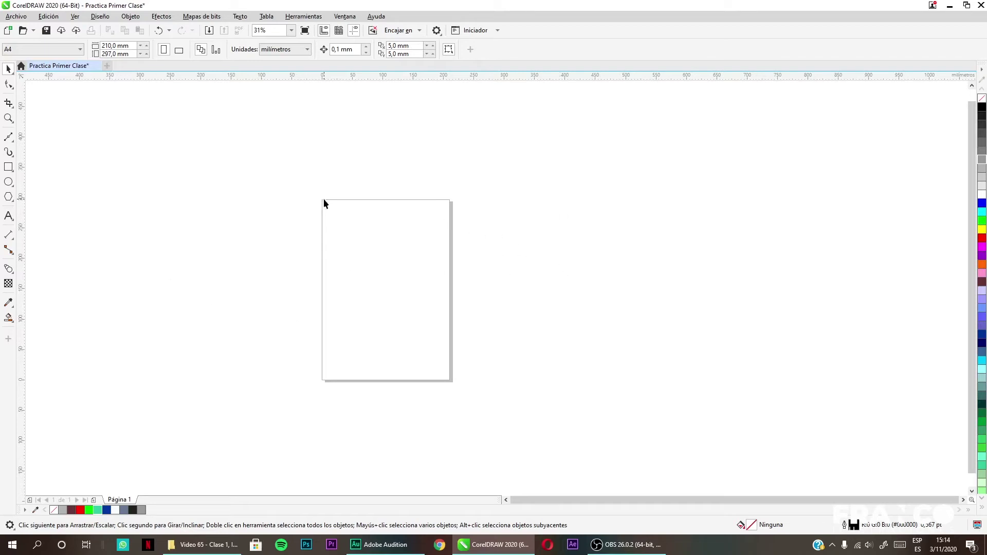
pyautogui.scroll(2, 323, 200)
pyautogui.scroll(-1, 323, 199)
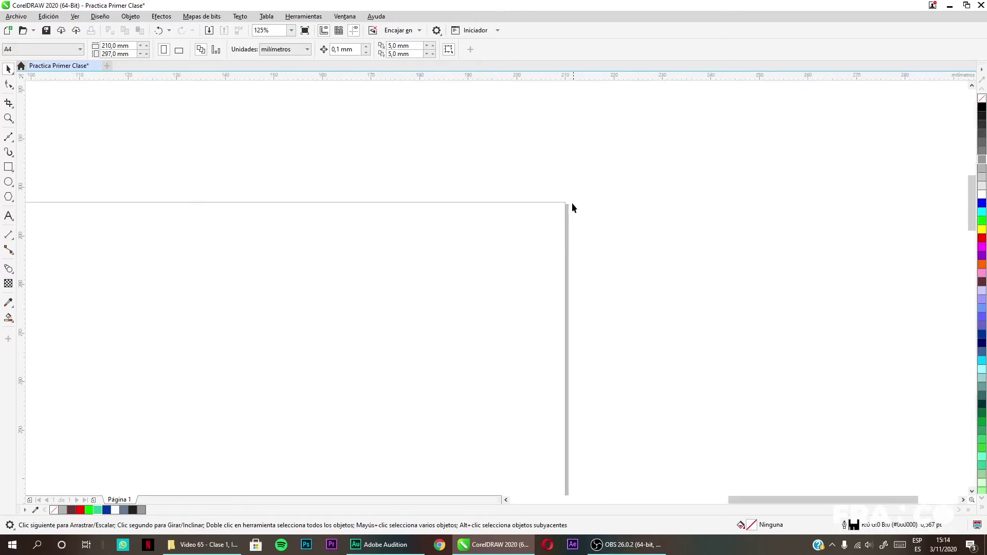
pyautogui.scroll(-1, 457, 327)
pyautogui.rightClick(460, 339)
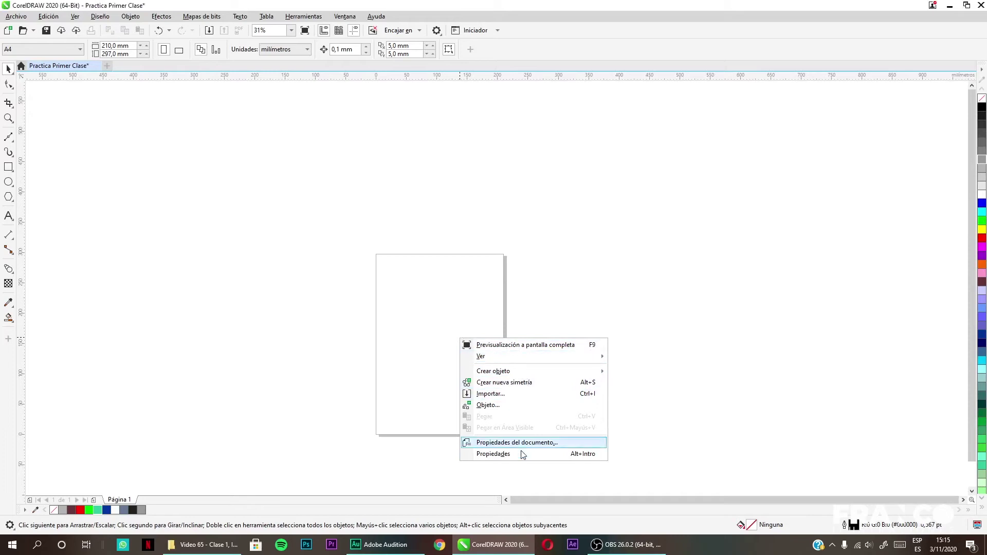
pyautogui.click(504, 298)
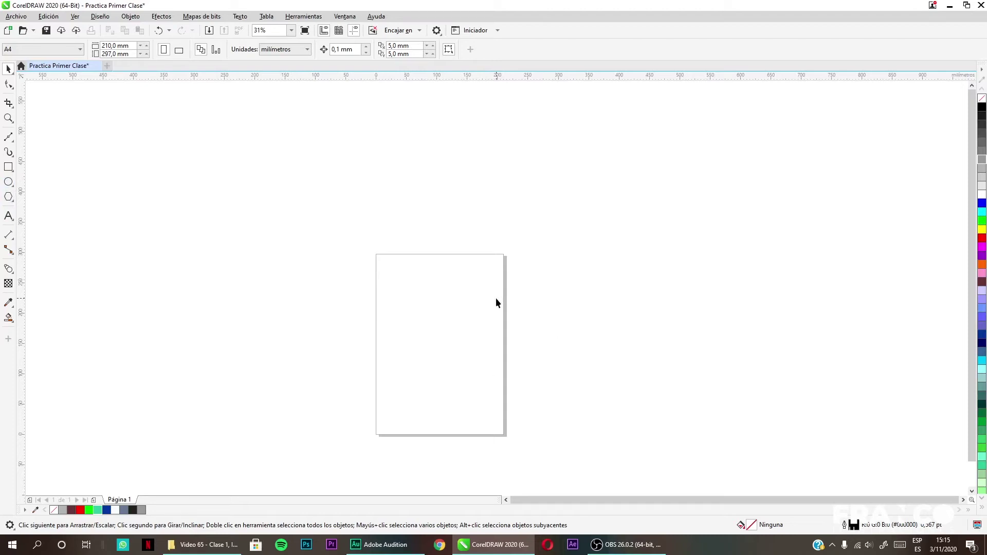
# Draw a square about 150 mm wide with the Rectangle tool, centre it on the page and deselect it
pyautogui.click(8, 167)
pyautogui.moveTo(389, 292); pyautogui.dragTo(480, 382)
pyautogui.press('space')
pyautogui.press('p')
pyautogui.scroll(2, 458, 366)
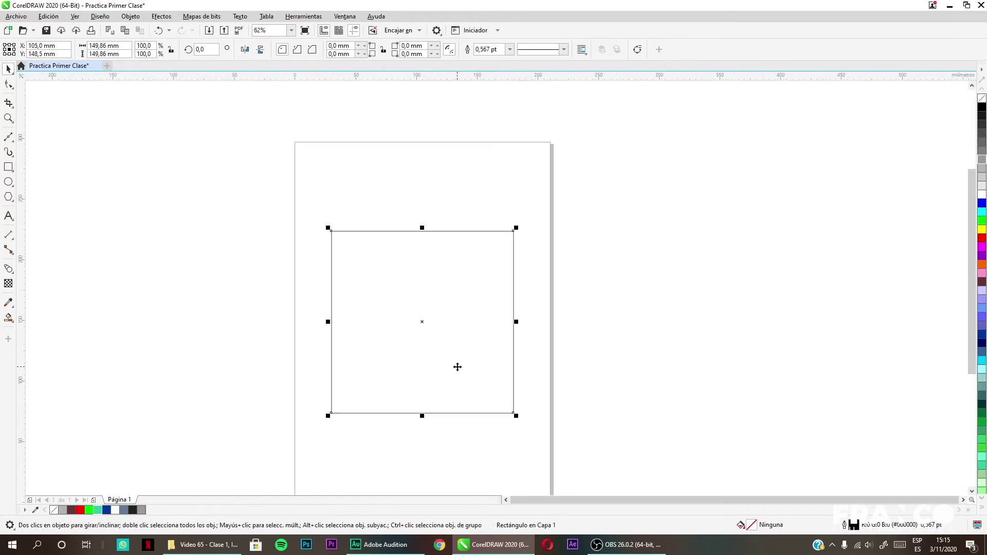
pyautogui.click(455, 307)
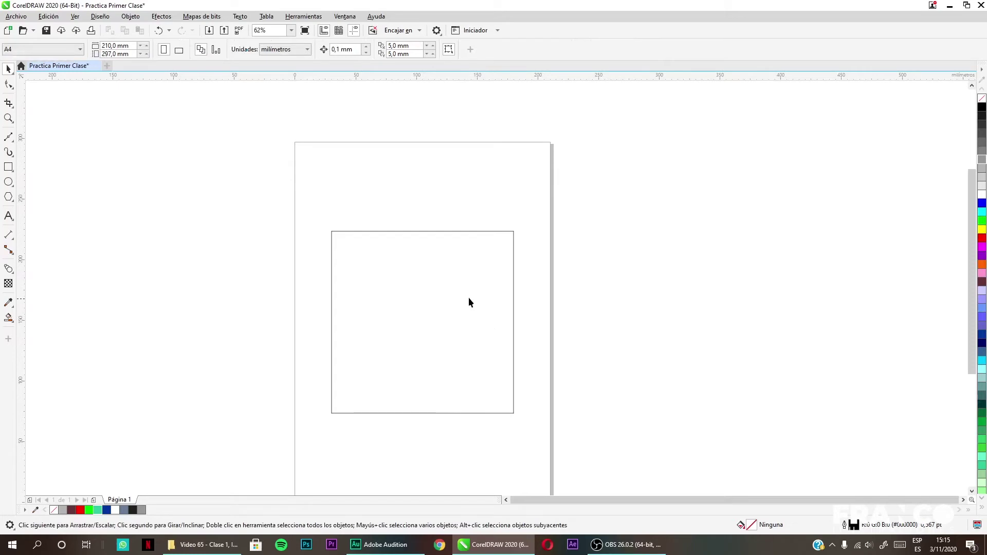
# Fill the square with Verde mar (#33CC99), colour its outline blue-grey (C40 M20 Y0 K40), and check the outline close up at its corner
pyautogui.click(513, 334)
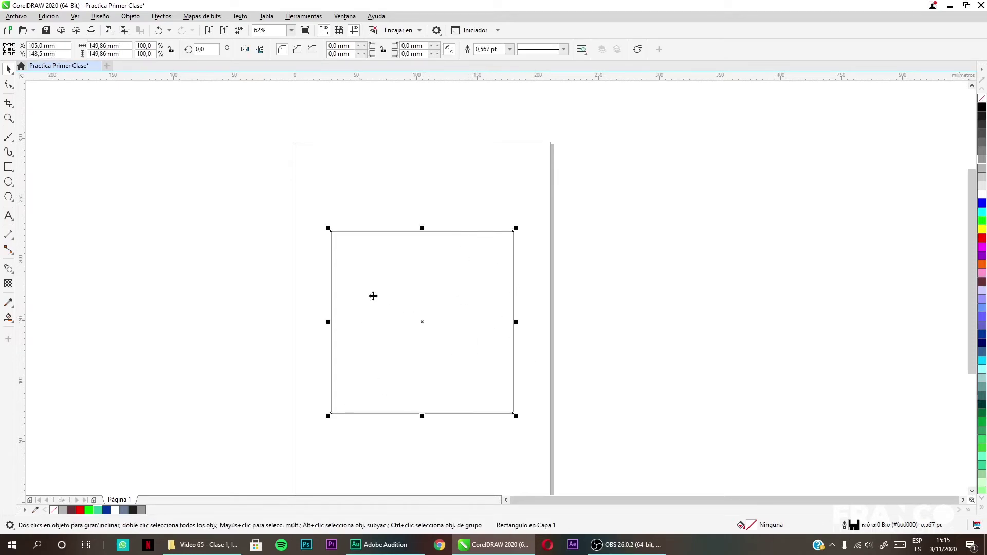
pyautogui.click(100, 512)
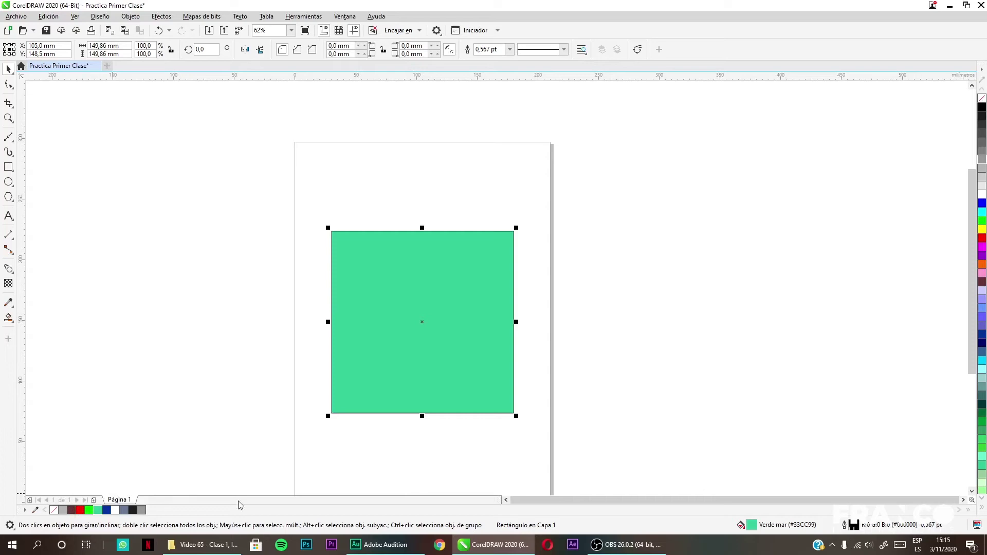
pyautogui.rightClick(123, 511)
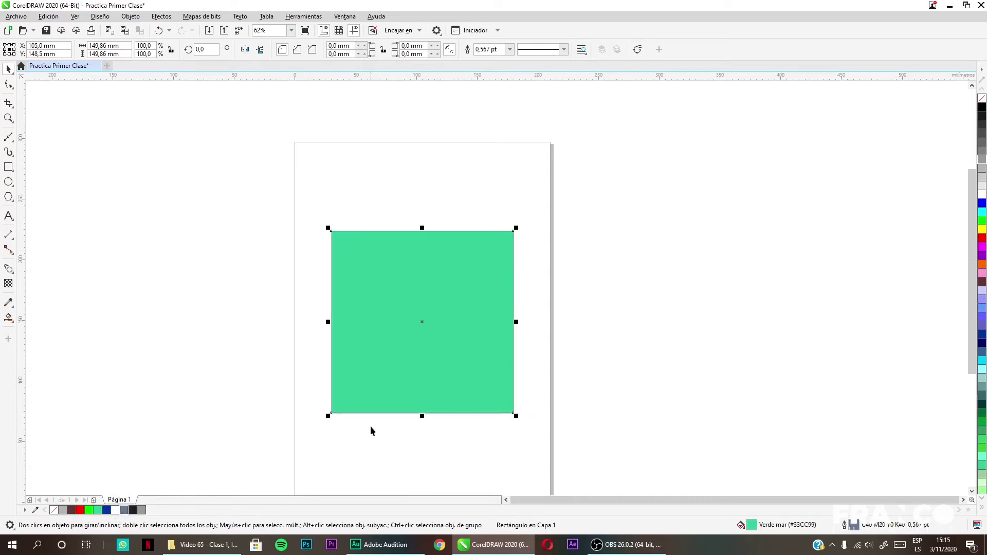
pyautogui.scroll(8, 320, 229)
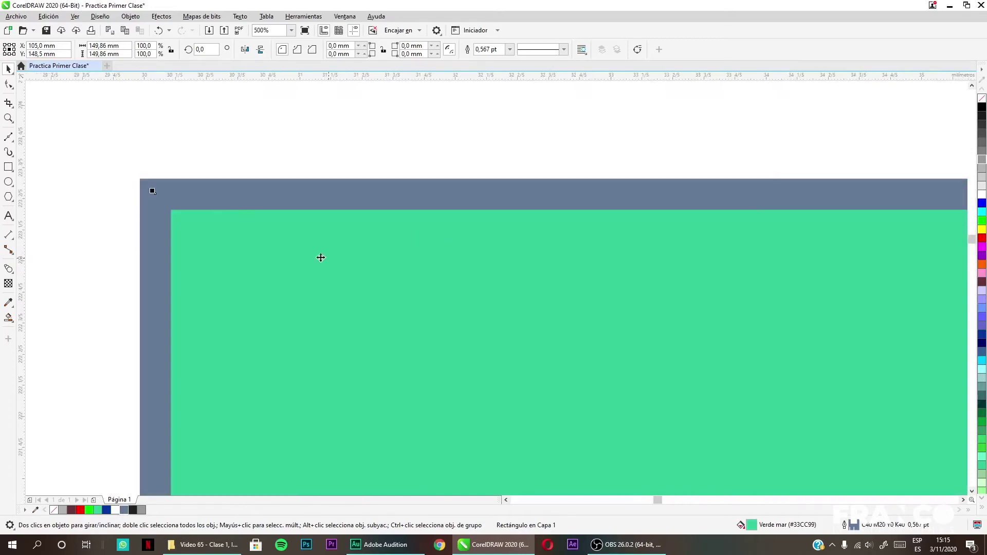
pyautogui.scroll(3, 216, 366)
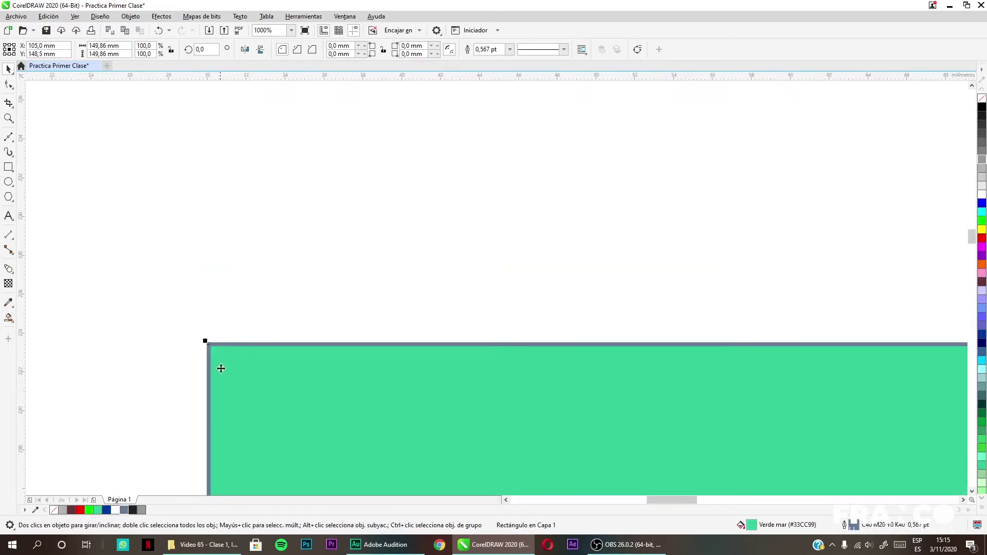
pyautogui.scroll(-6, 221, 369)
pyautogui.scroll(-3, 295, 423)
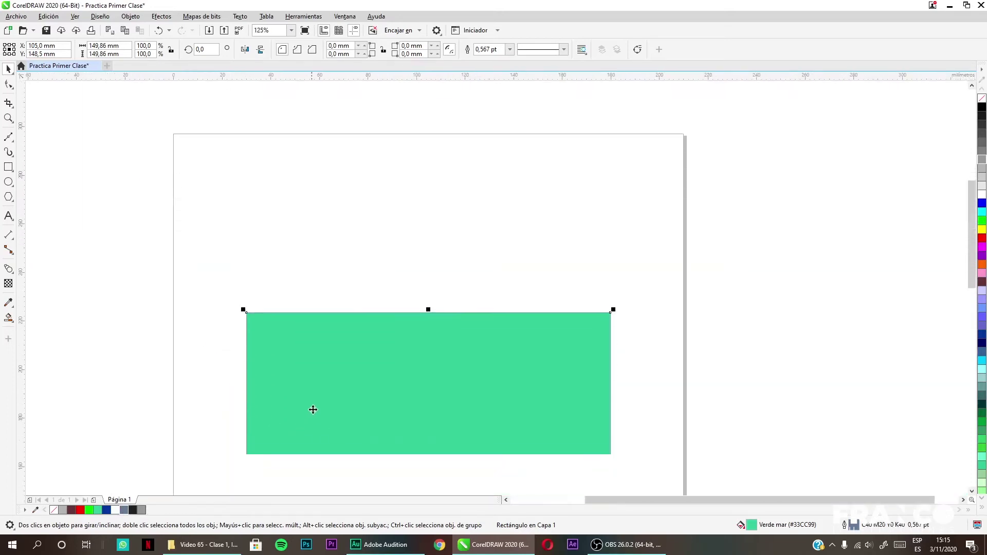
pyautogui.scroll(-6, 313, 409)
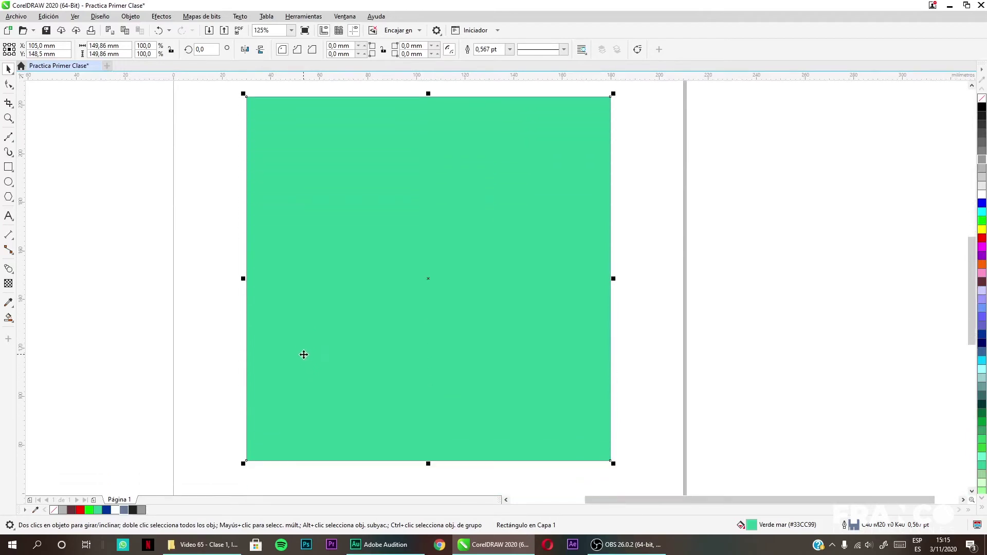
pyautogui.scroll(-1, 304, 354)
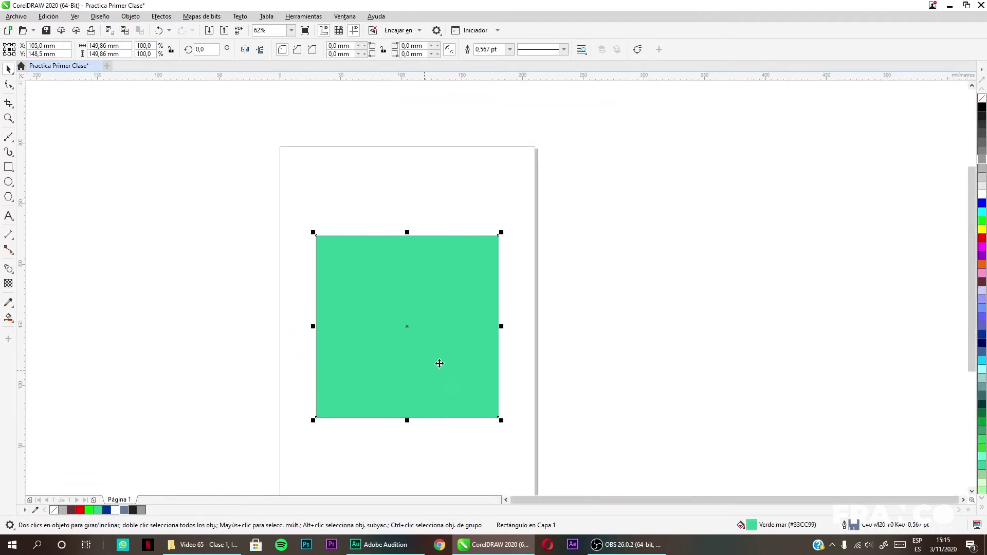
# Delete the green square from the page
pyautogui.click(523, 309)
pyautogui.click(427, 304)
pyautogui.press('Delete')
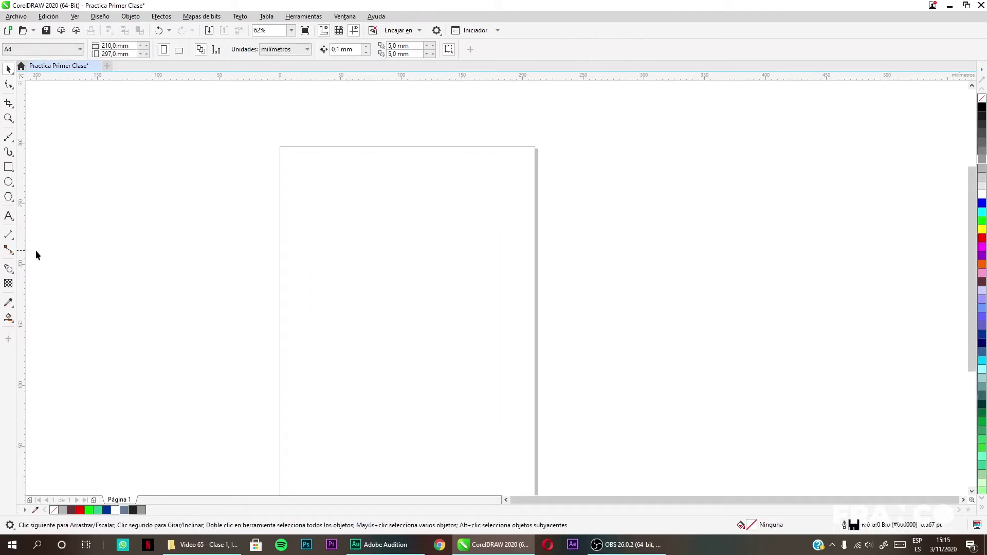
# Try placing a horizontal and a vertical guideline from the rulers, reposition them, and remove them
pyautogui.moveTo(11, 238)
pyautogui.moveTo(261, 77); pyautogui.dragTo(299, 246)
pyautogui.moveTo(26, 218); pyautogui.dragTo(139, 237)
pyautogui.moveTo(365, 340); pyautogui.dragTo(354, 360)
pyautogui.moveTo(354, 227); pyautogui.dragTo(169, 226)
pyautogui.click(32, 189)
pyautogui.click(172, 206)
pyautogui.click(232, 194)
pyautogui.click(171, 190)
pyautogui.press('Delete')
# Draw a circle about 65 mm in diameter beside the page and centre it on the page
pyautogui.click(8, 181)
pyautogui.moveTo(121, 177); pyautogui.dragTo(199, 256)
pyautogui.press('space')
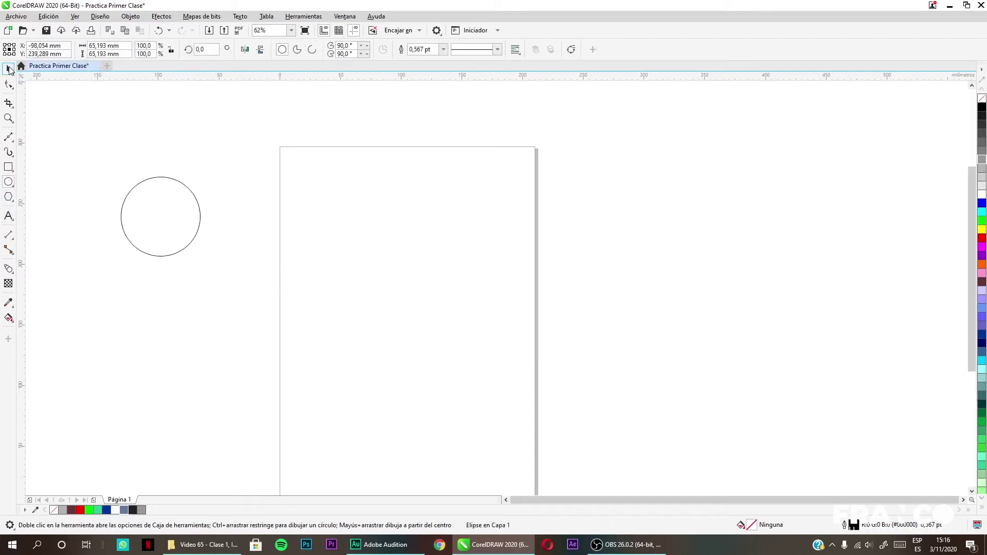
pyautogui.press('p')
# Try moving the circle off either side of the page, undoing each move
pyautogui.moveTo(437, 318); pyautogui.dragTo(753, 261)
pyautogui.hotkey('ctrl', 'z')
pyautogui.moveTo(399, 319); pyautogui.dragTo(161, 243)
pyautogui.hotkey('ctrl', 'z')
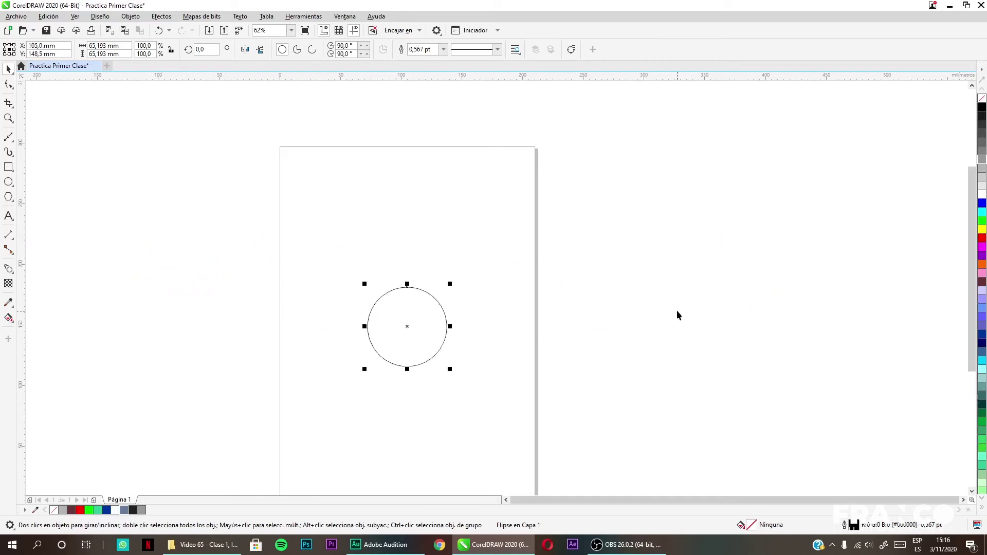
# Select the circle at the page centre by its outline and delete it
pyautogui.click(454, 318)
pyautogui.click(445, 315)
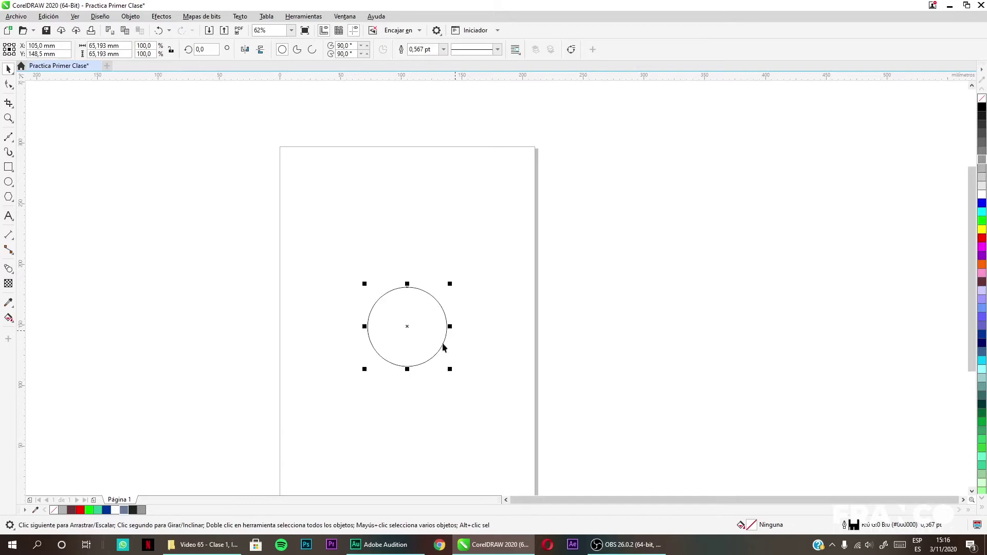
pyautogui.click(387, 339)
pyautogui.press('Delete')
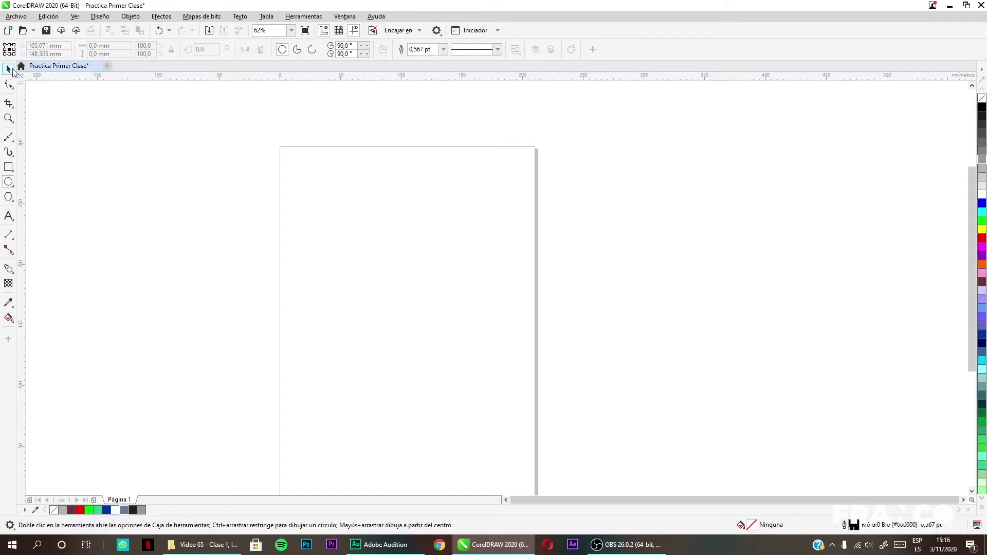
# Zoom out to 31% and pan sideways back and forth across the blank page
pyautogui.scroll(-1, 455, 270)
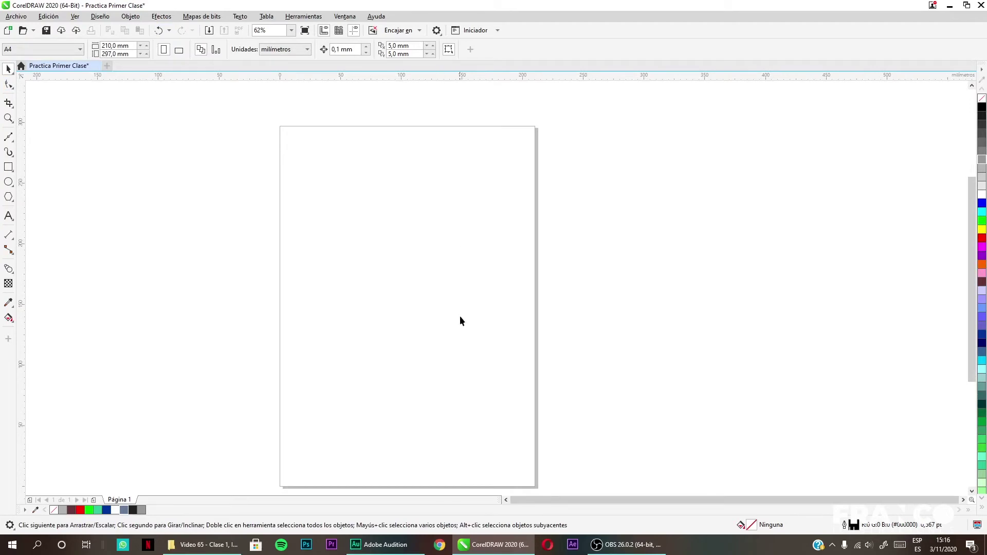
pyautogui.press('F3')
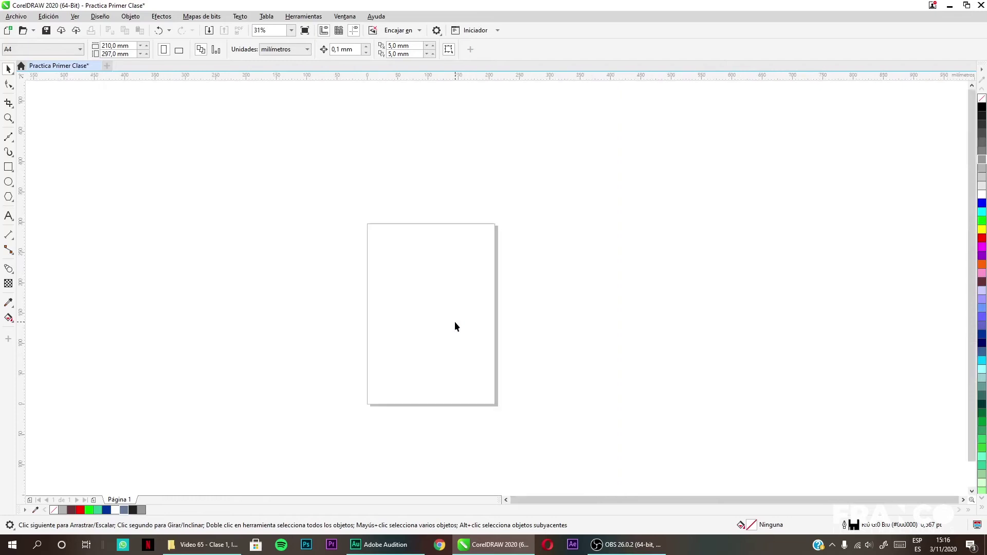
pyautogui.hscroll(-3, 454, 322)
pyautogui.hscroll(5, 454, 322)
pyautogui.hscroll(-1, 455, 322)
pyautogui.hscroll(-3, 455, 322)
pyautogui.hscroll(5, 455, 322)
pyautogui.hscroll(-3, 456, 322)
pyautogui.hscroll(-3, 455, 322)
pyautogui.hscroll(3, 456, 322)
pyautogui.hscroll(-1, 455, 322)
pyautogui.hscroll(3, 456, 322)
# Switch to the Eraser tool, restore the Crop tool in its place, and return to the Pick tool
pyautogui.press('x')
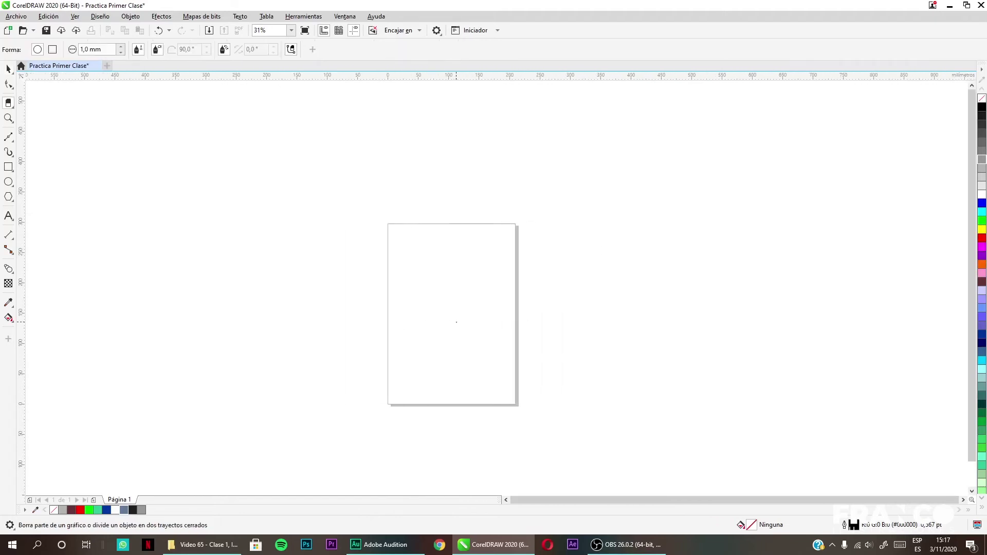
pyautogui.scroll(2, 457, 321)
pyautogui.scroll(-1, 460, 319)
pyautogui.scroll(1, 465, 318)
pyautogui.scroll(-1, 468, 315)
pyautogui.scroll(-3, 468, 316)
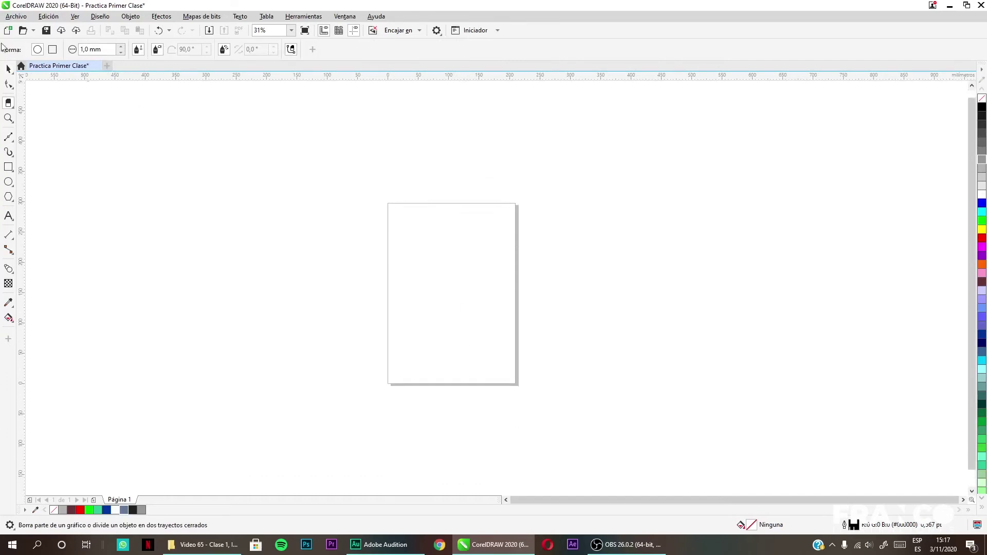
pyautogui.click(8, 67)
pyautogui.click(9, 102)
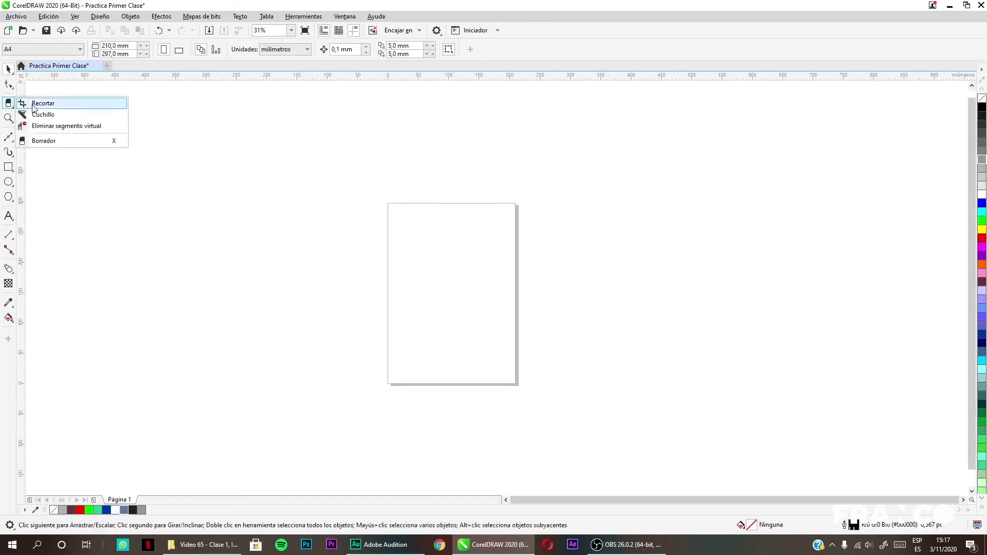
pyautogui.click(31, 102)
pyautogui.click(8, 67)
# Zoom in on the blank page up to 500%, pan across it, and zoom back out to 62%
pyautogui.scroll(1, 451, 282)
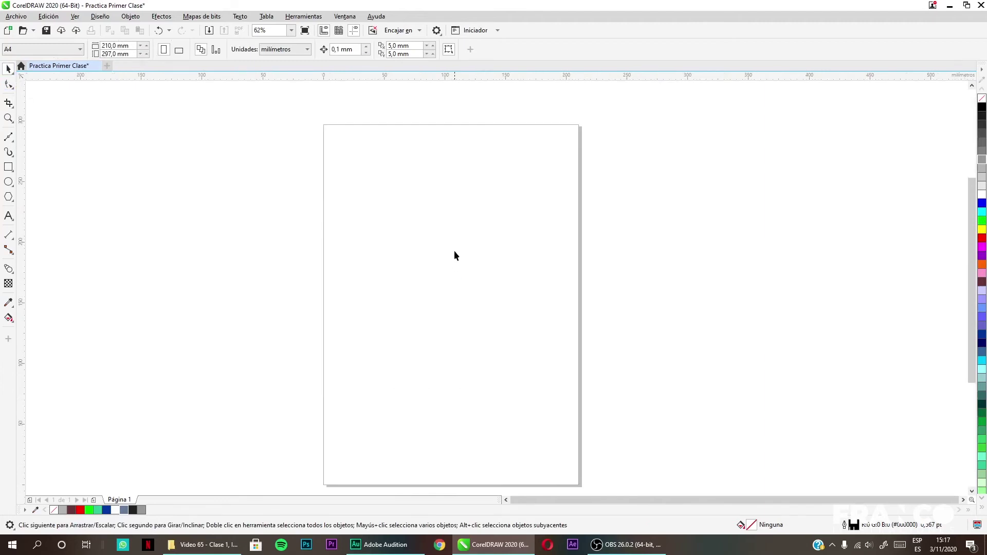
pyautogui.scroll(3, 455, 251)
pyautogui.hscroll(-5, 434, 287)
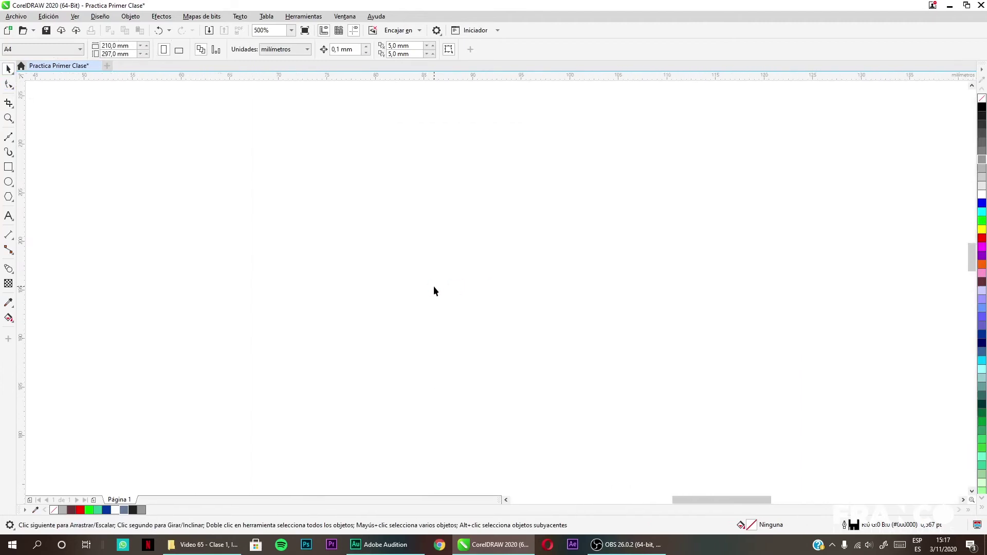
pyautogui.hscroll(-3, 433, 287)
pyautogui.scroll(-1, 434, 287)
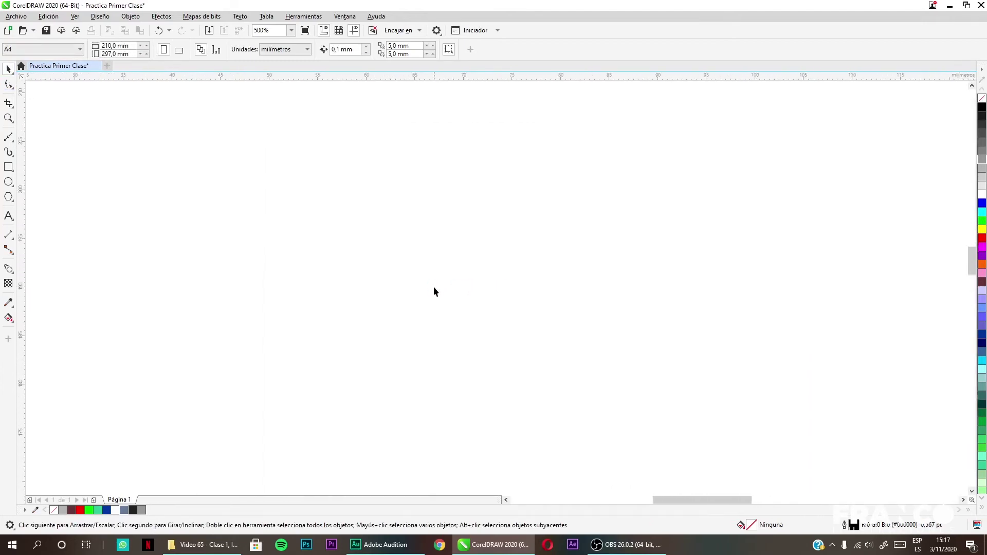
pyautogui.scroll(-3, 434, 286)
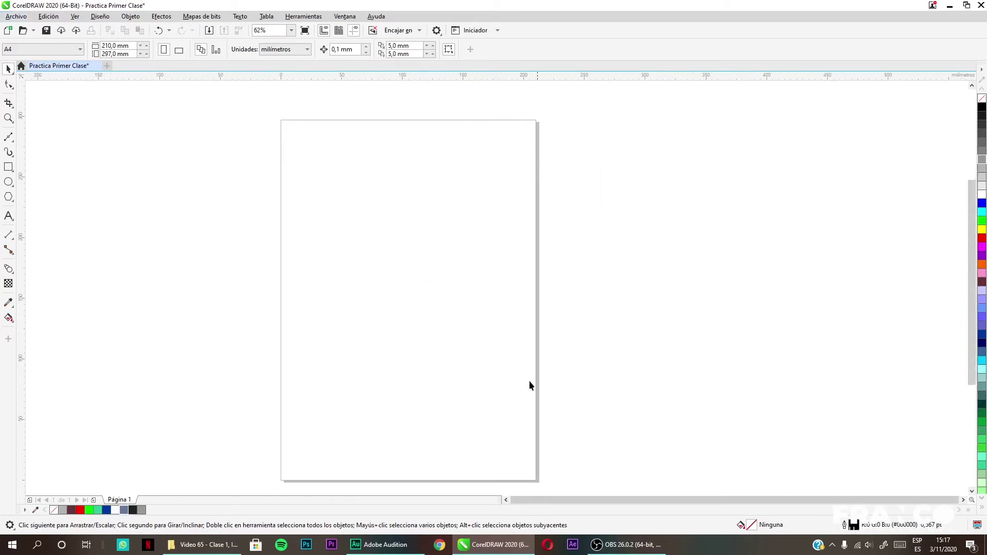
pyautogui.hscroll(-1, 560, 465)
pyautogui.scroll(-1, 560, 465)
pyautogui.hscroll(-2, 607, 437)
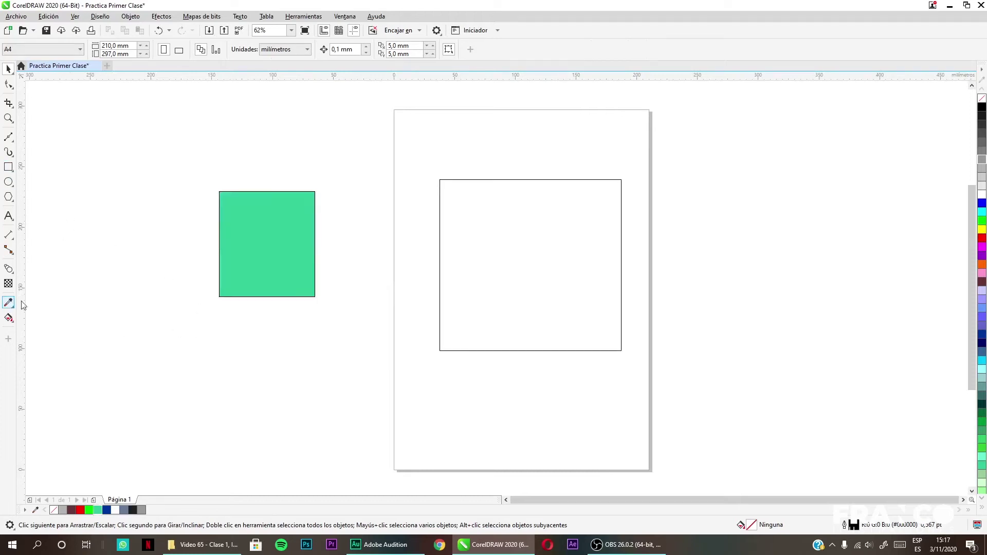
# Sample the green rectangle's fill with the colour eyedropper and apply it to the outline of the empty rectangle on the page
pyautogui.click(8, 302)
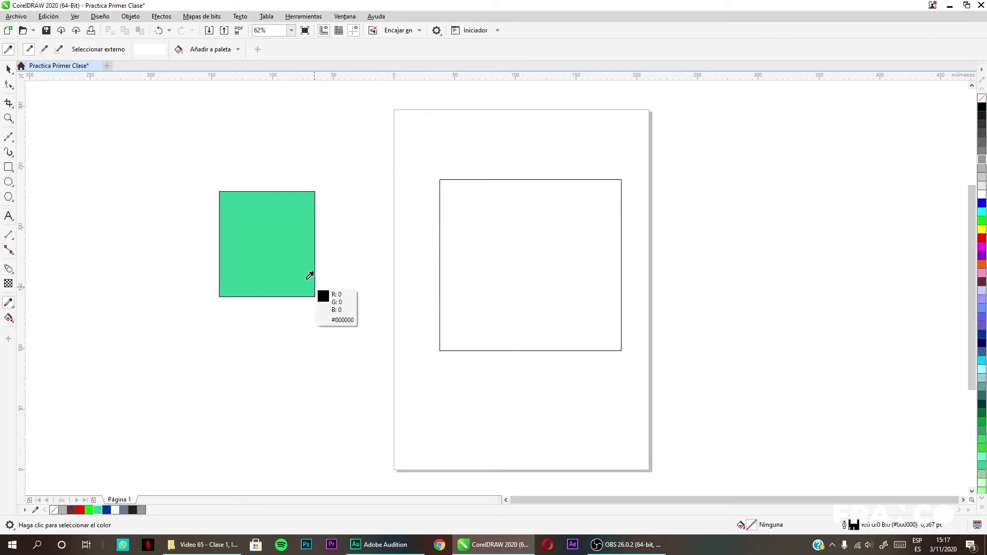
pyautogui.click(251, 246)
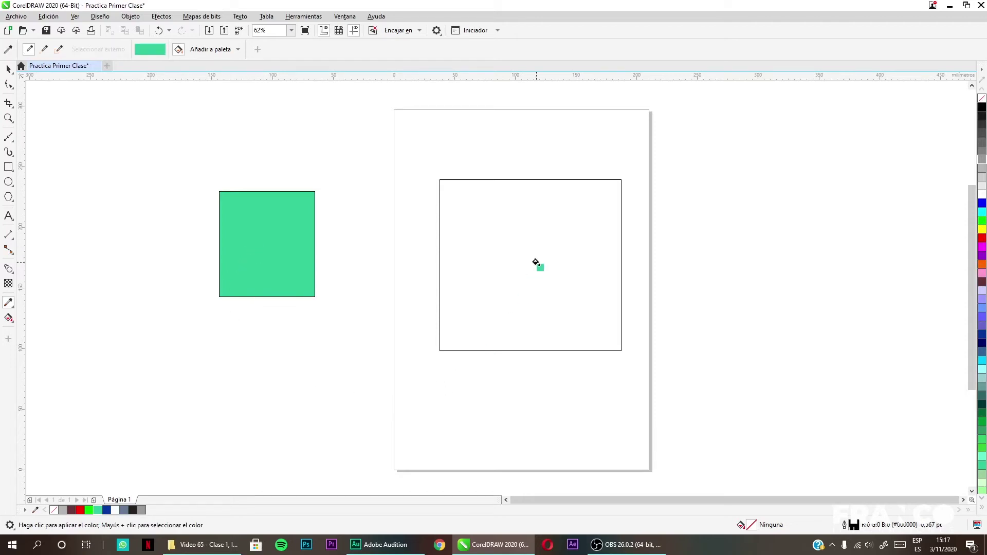
pyautogui.scroll(3, 463, 293)
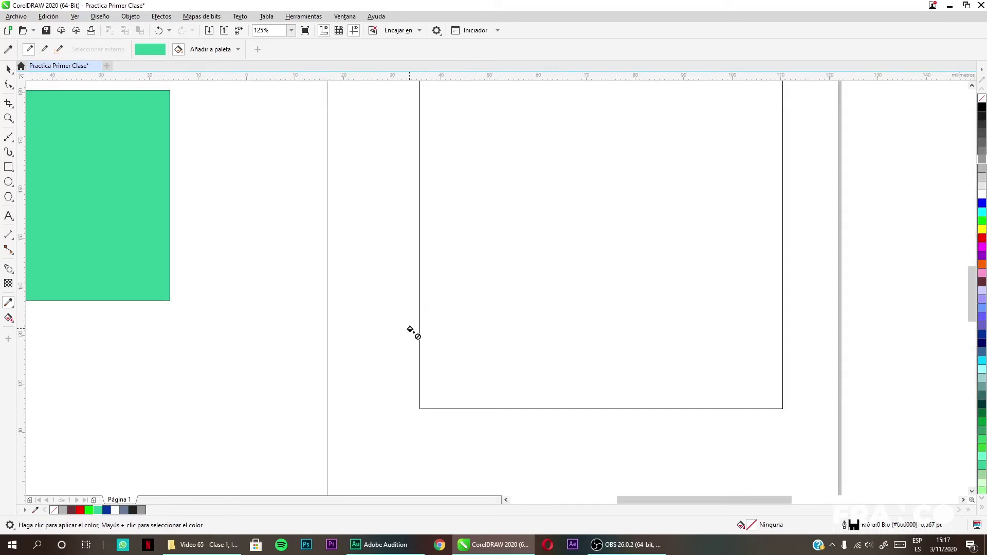
pyautogui.scroll(2, 427, 326)
pyautogui.scroll(-5, 441, 320)
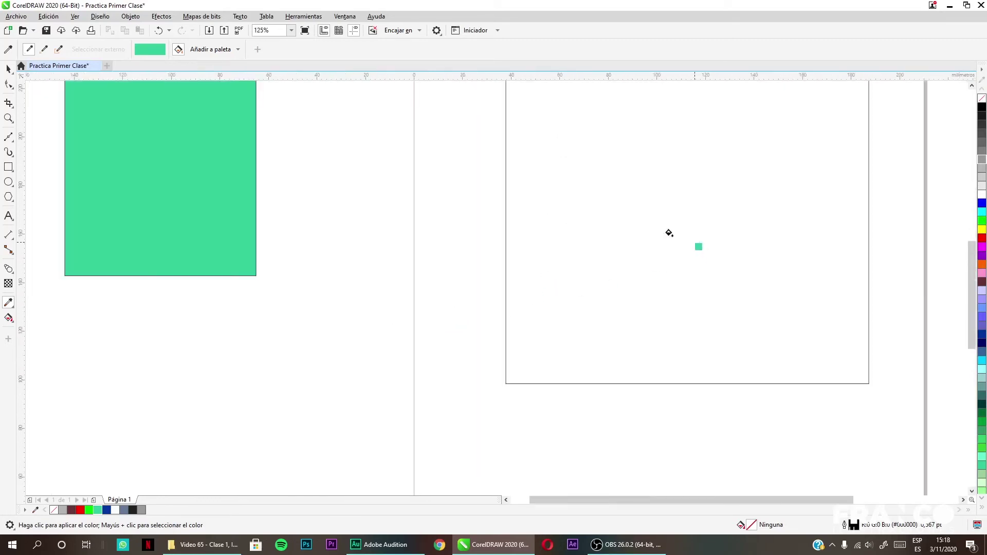
pyautogui.scroll(2, 588, 242)
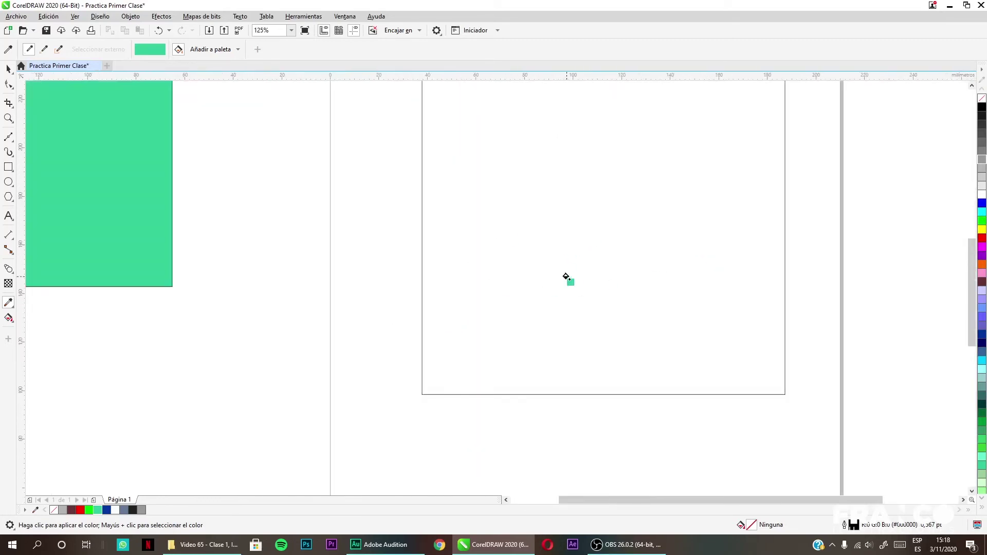
pyautogui.hscroll(-1, 566, 278)
pyautogui.hscroll(5, 565, 278)
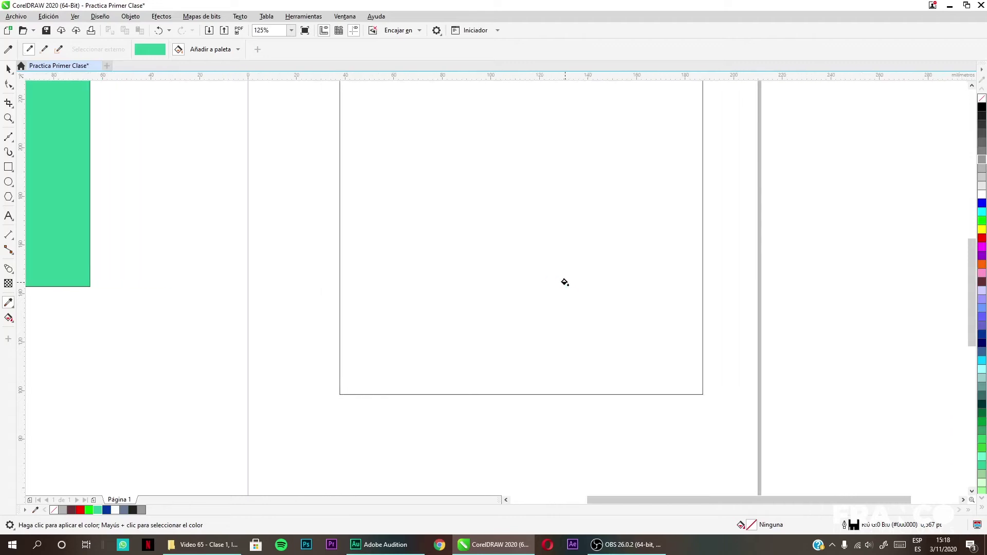
pyautogui.scroll(2, 565, 282)
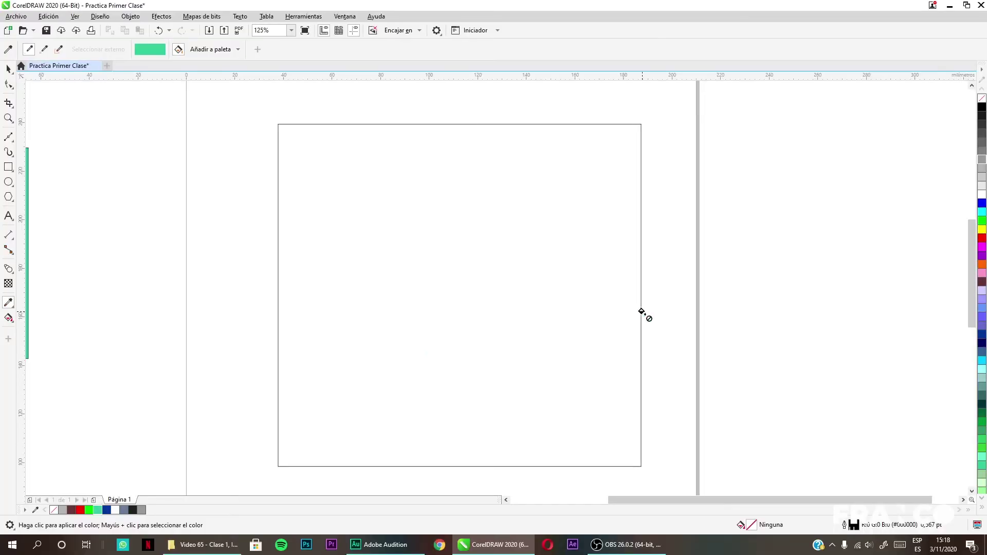
pyautogui.click(640, 311)
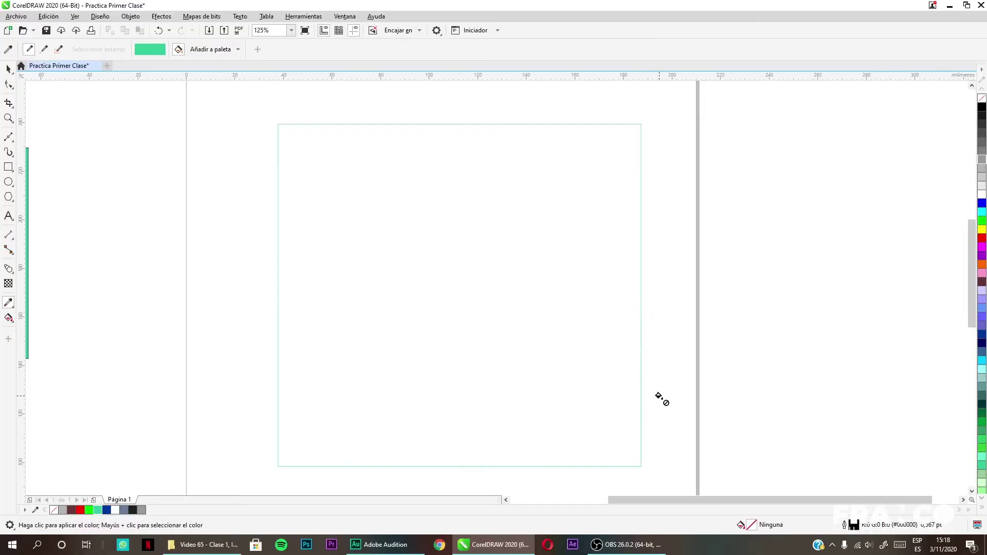
# Undo the green outline, try the sampled green as the rectangle's fill, and undo that fill
pyautogui.hotkey('ctrl', 'z')
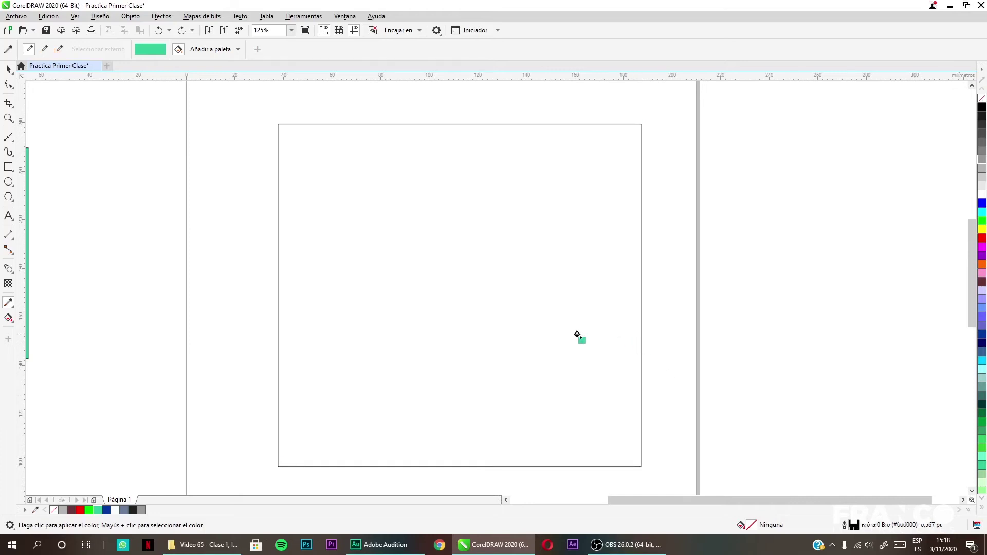
pyautogui.click(578, 335)
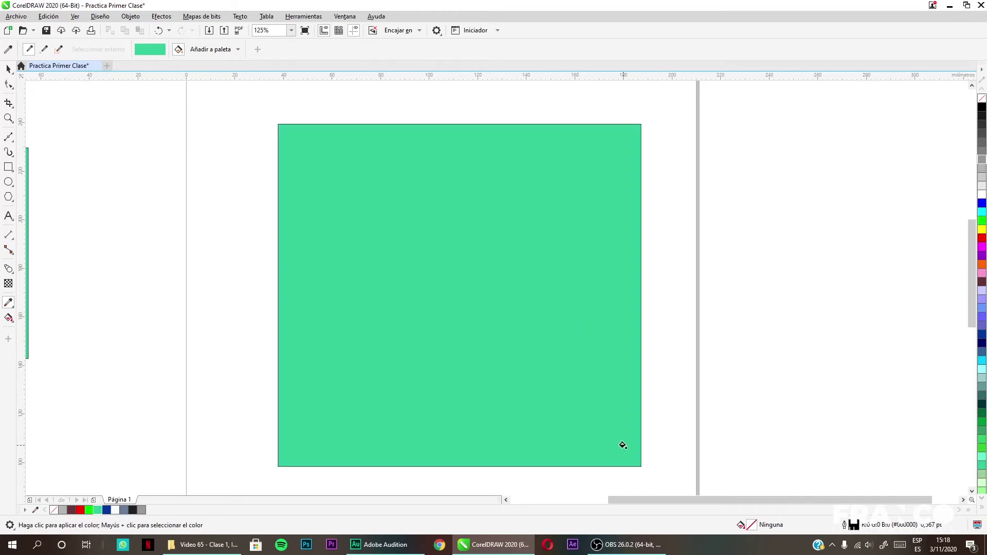
pyautogui.hotkey('ctrl', 'z')
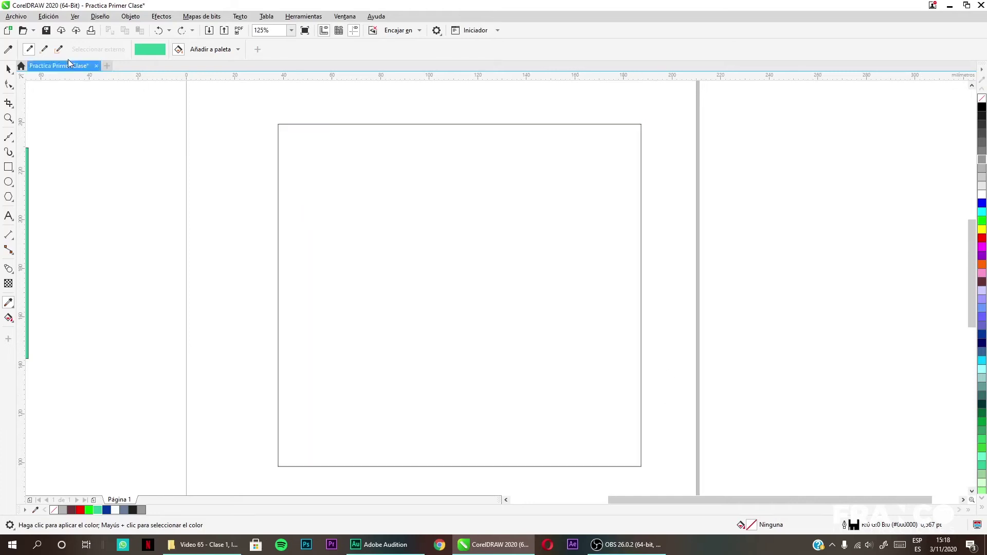
# Delete the empty rectangle on the page and the green rectangle beside it
pyautogui.click(8, 69)
pyautogui.click(381, 218)
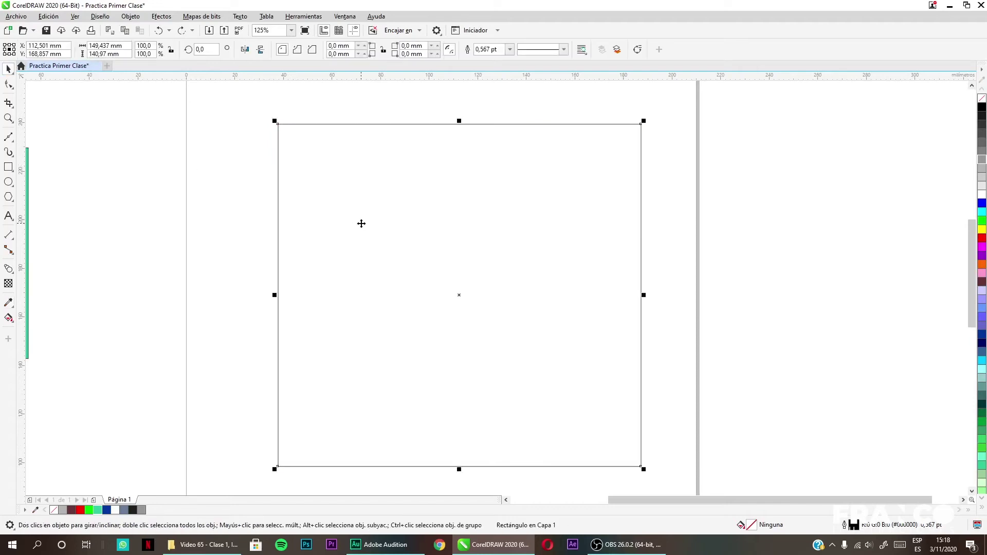
pyautogui.press('Delete')
pyautogui.scroll(-2, 293, 251)
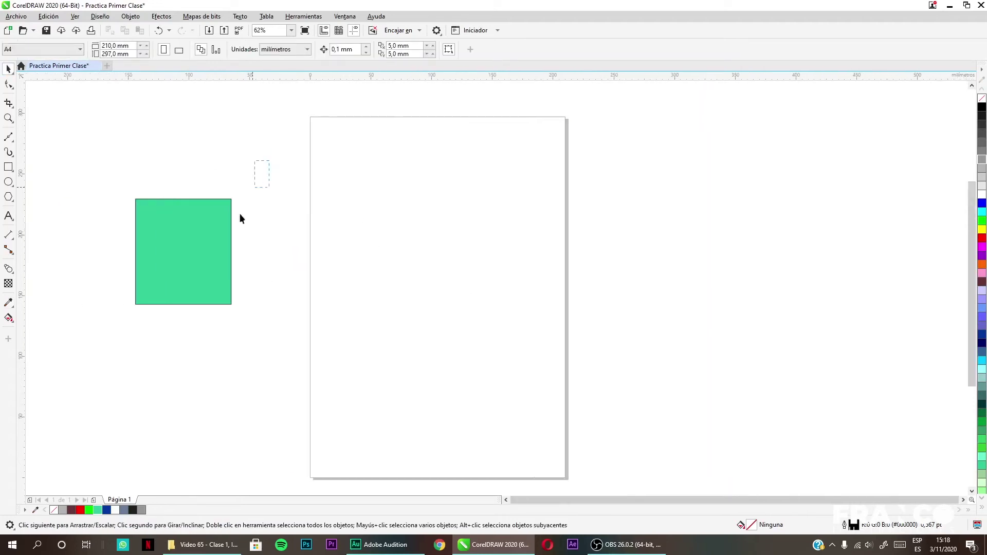
pyautogui.click(196, 262)
pyautogui.click(112, 339)
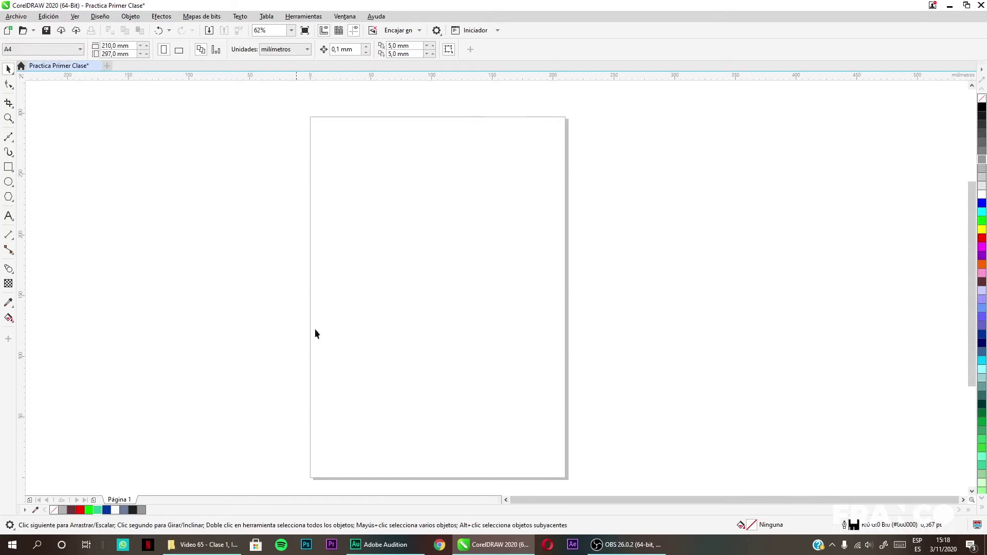
# Draw an ellipse about 129 by 124 mm across the page's left edge
pyautogui.click(8, 182)
pyautogui.moveTo(250, 195); pyautogui.dragTo(412, 353)
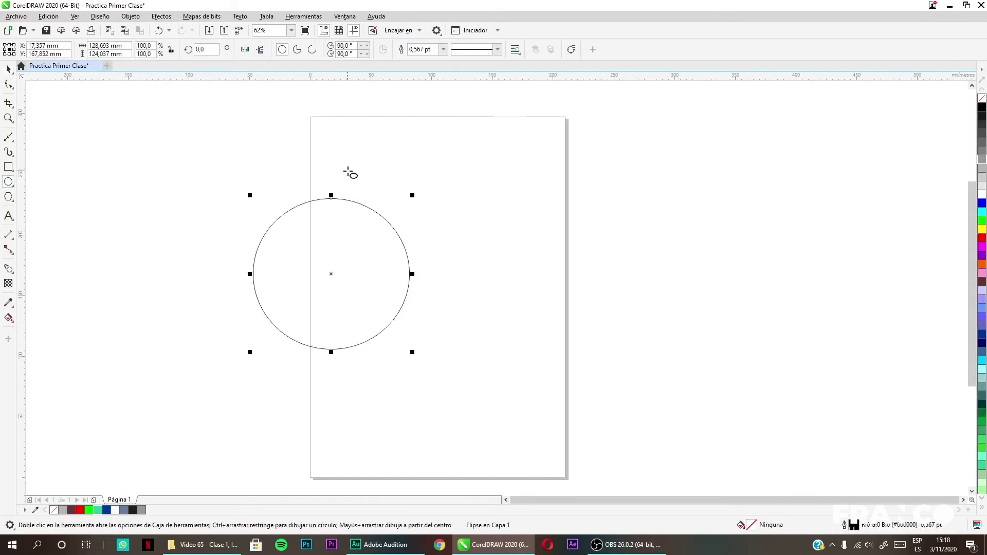
# Look through the file types for exporting Practica Primer Clase to the Escritorio folder, and cancel the export
pyautogui.hotkey('ctrl', 'e')
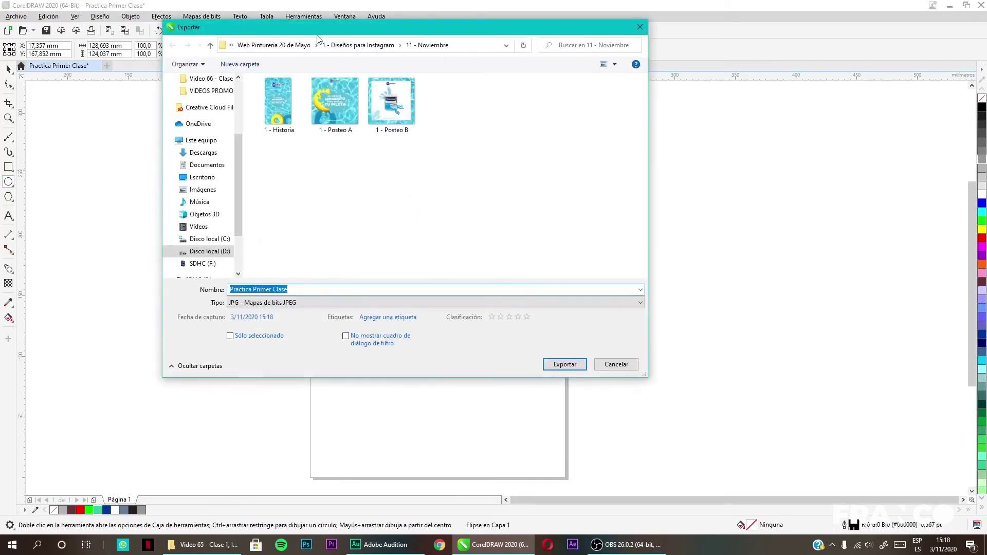
pyautogui.scroll(3, 194, 192)
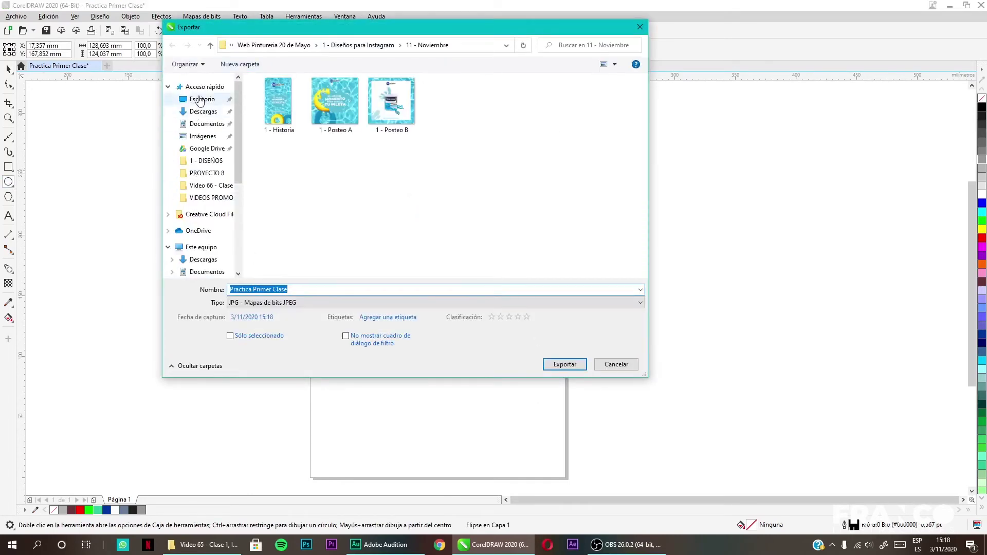
pyautogui.click(195, 98)
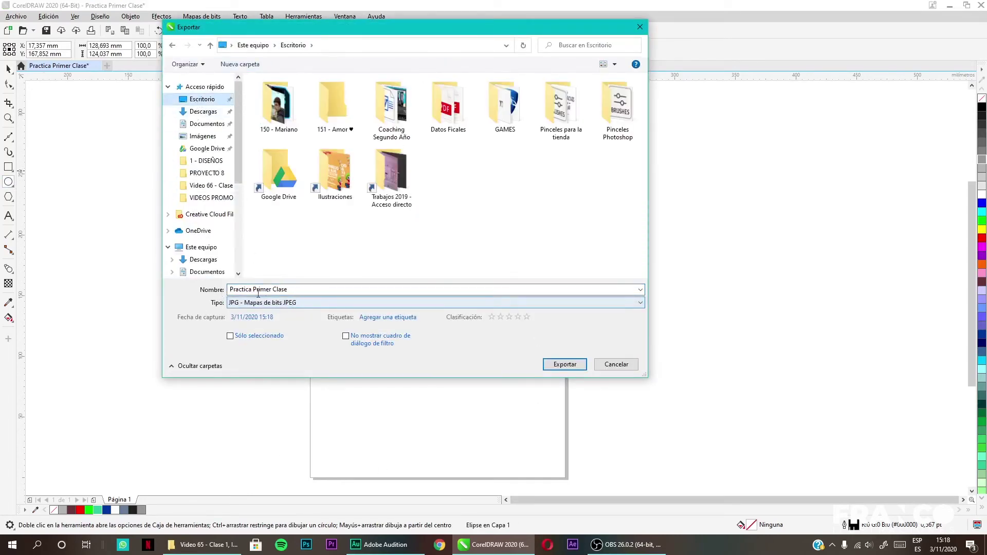
pyautogui.click(299, 304)
pyautogui.click(195, 358)
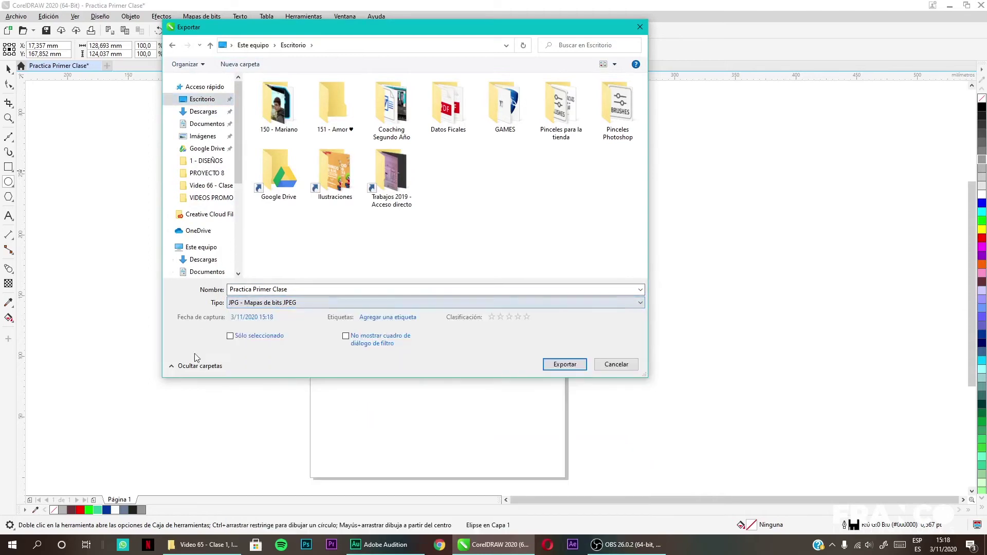
pyautogui.click(623, 364)
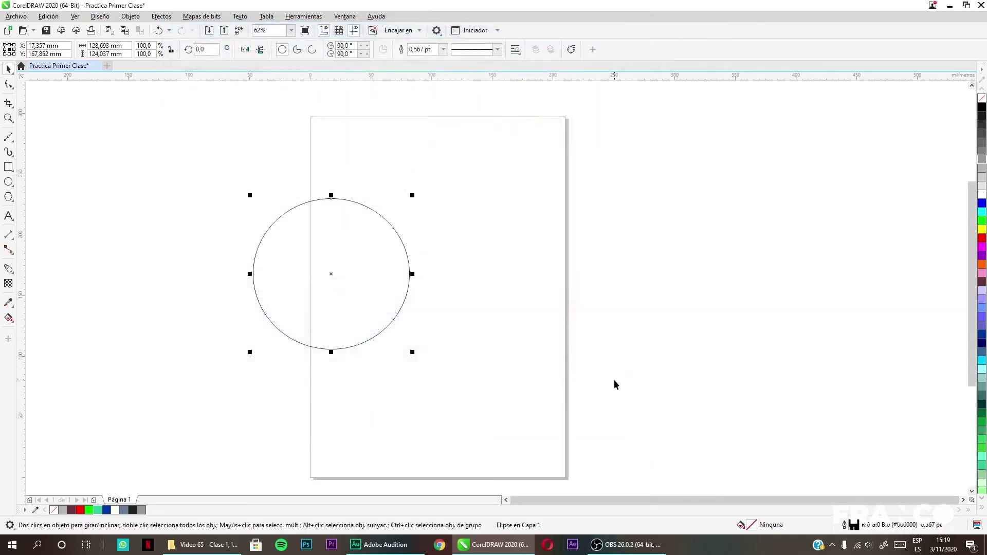
# Check which CorelDRAW versions are offered when saving Practica Primer Clase to the Escritorio folder, and cancel the save
pyautogui.hotkey('ctrl', 's')
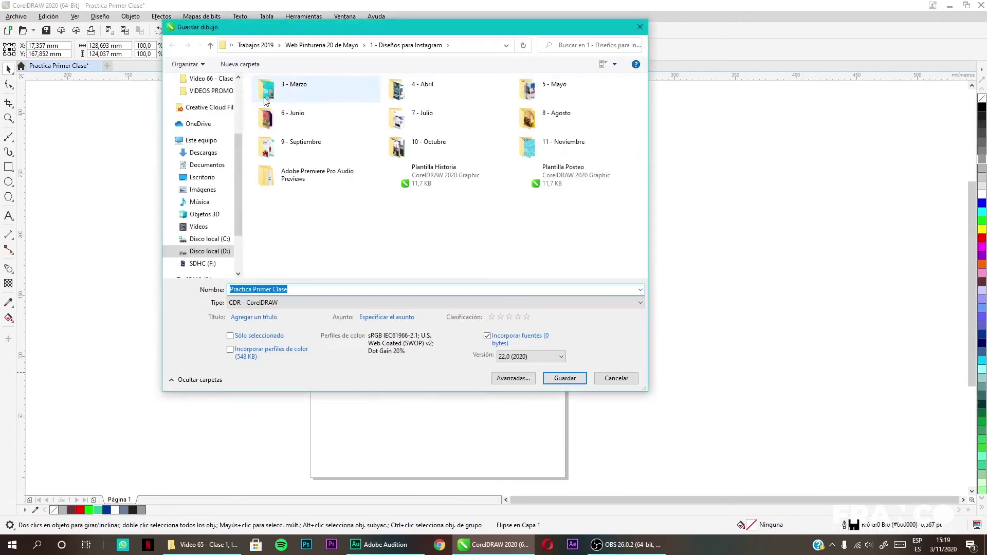
pyautogui.scroll(3, 205, 206)
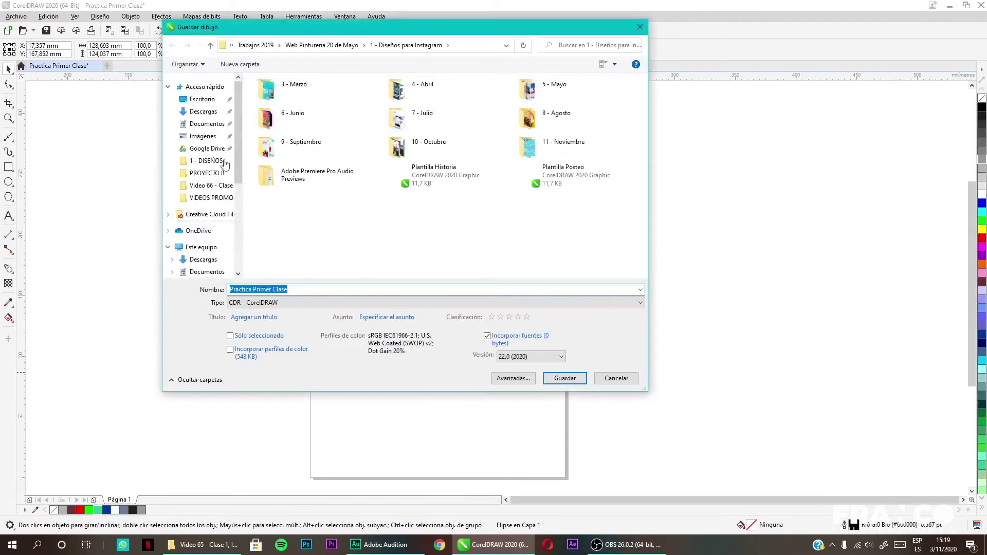
pyautogui.click(202, 99)
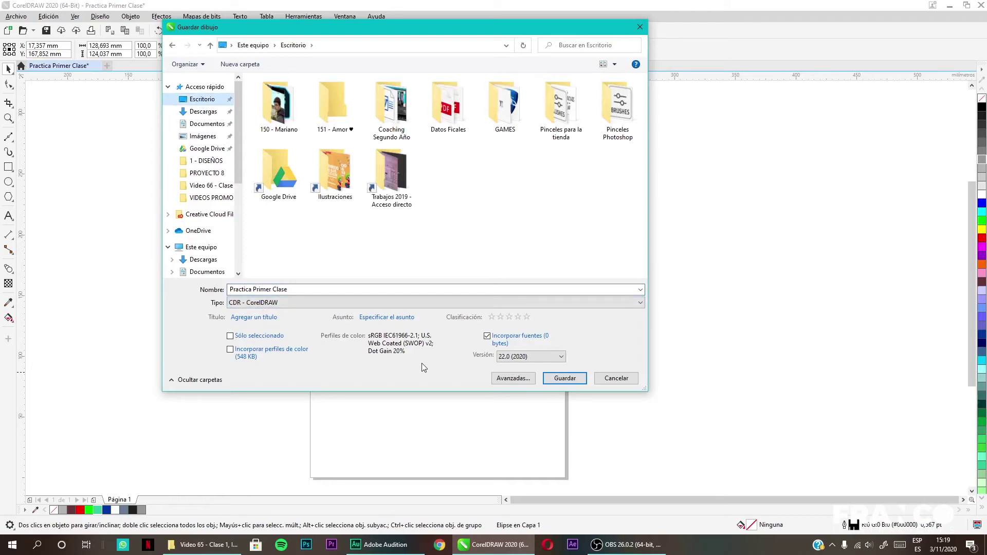
pyautogui.click(521, 358)
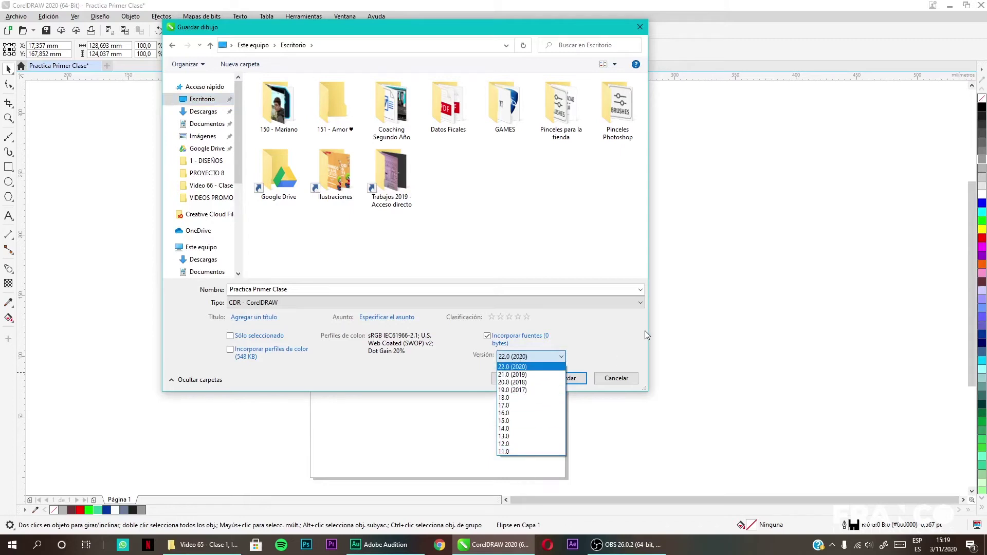
pyautogui.click(581, 325)
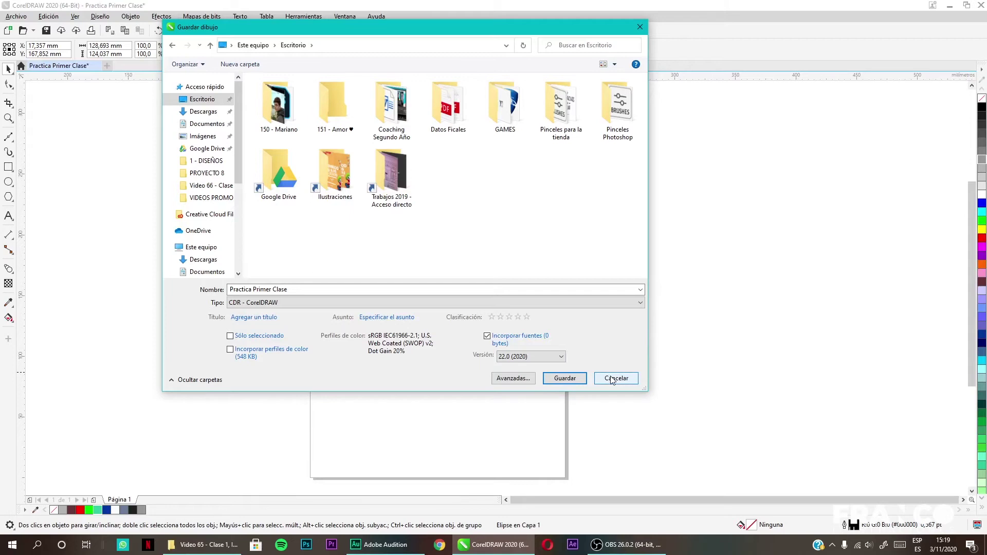
pyautogui.click(561, 358)
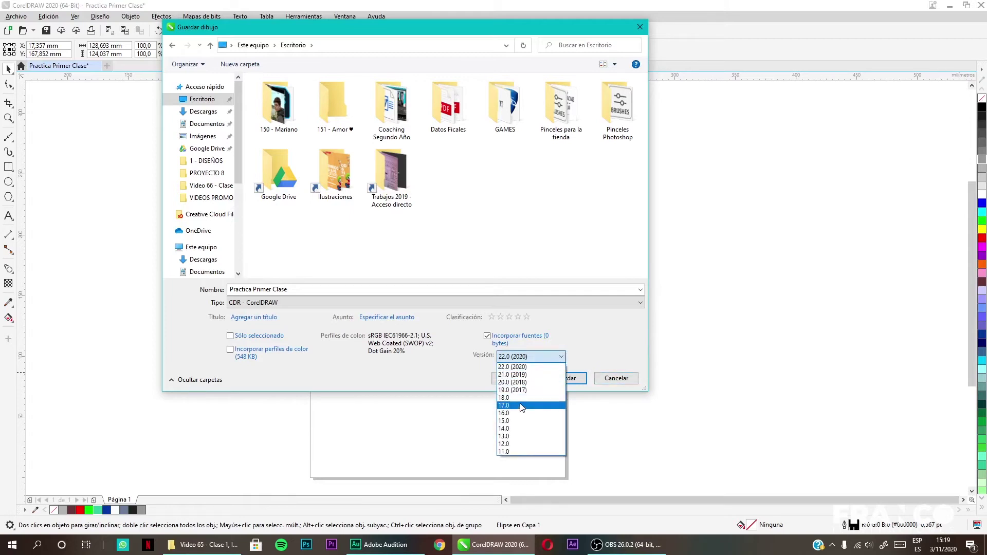
pyautogui.click(614, 351)
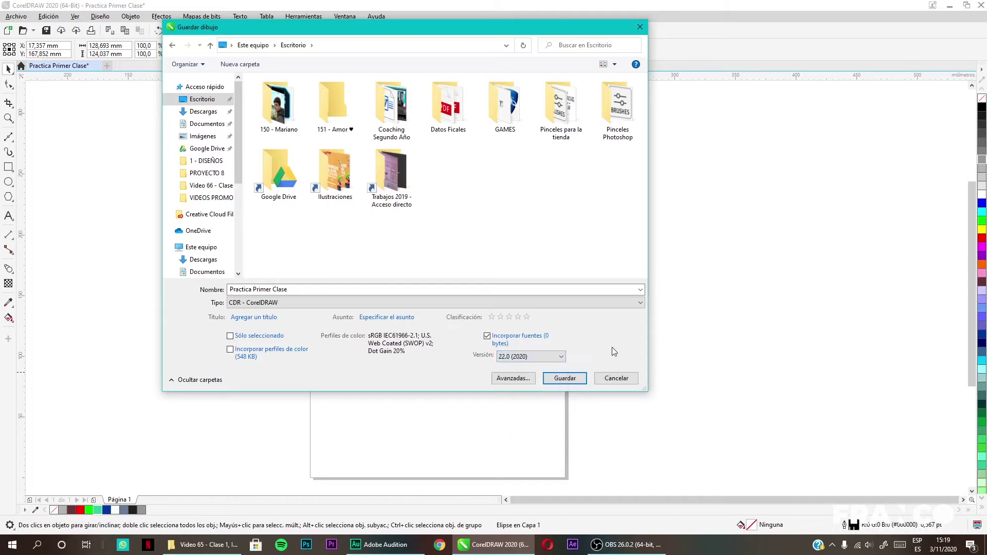
pyautogui.click(617, 379)
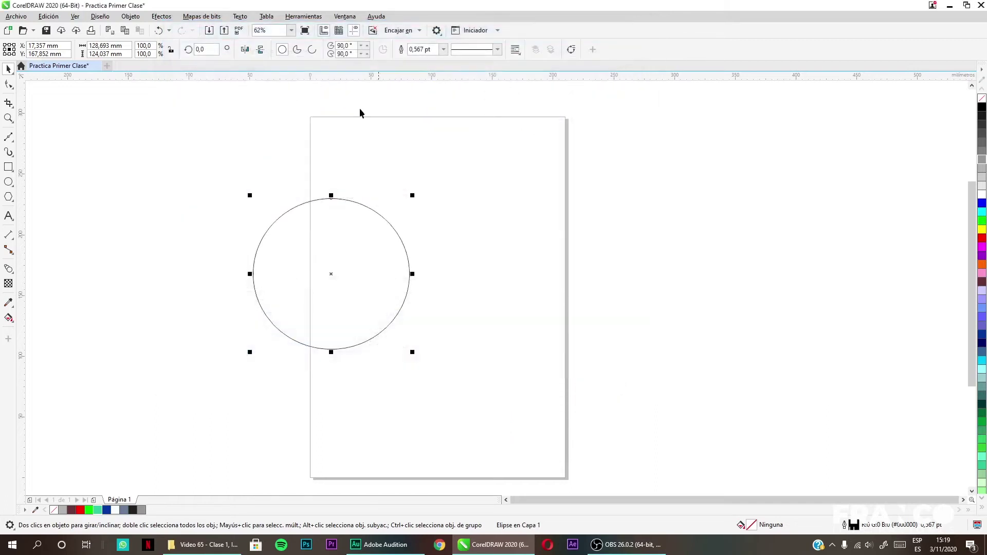
# Review the export options for the drawing again and cancel without exporting
pyautogui.click(224, 30)
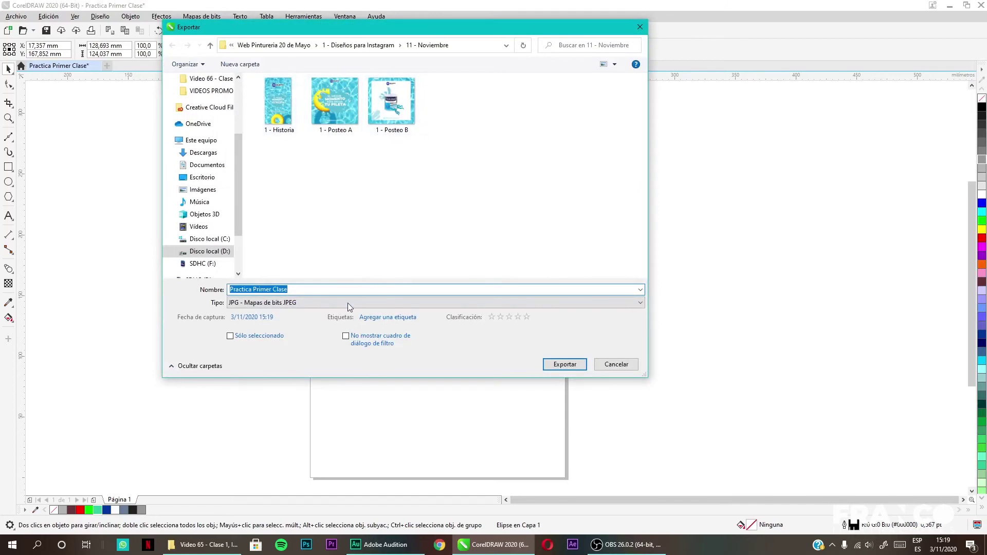
pyautogui.click(614, 365)
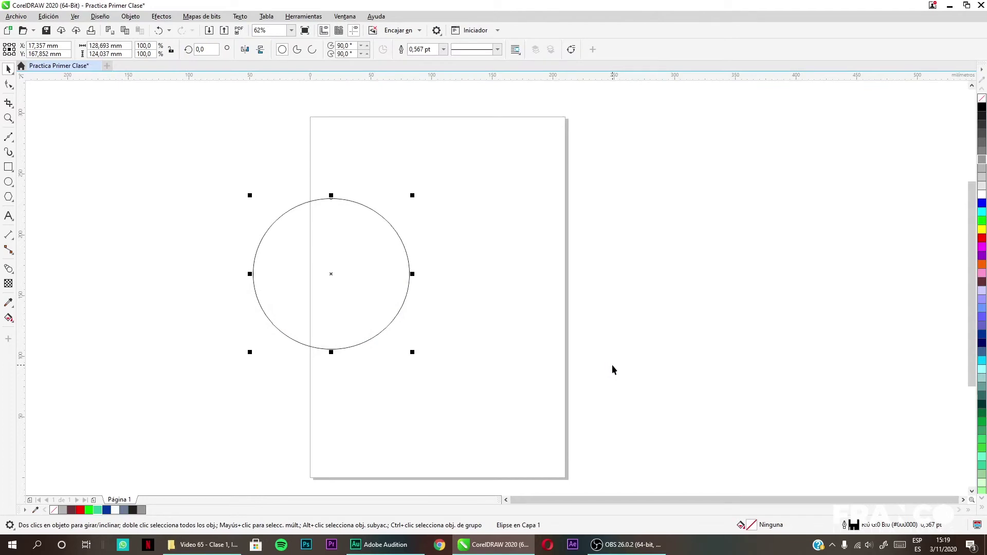
# Centre the ellipse on the page and reduce its height to about 123.6 mm
pyautogui.moveTo(372, 252); pyautogui.dragTo(473, 230)
pyautogui.press('p')
pyautogui.click(633, 270)
pyautogui.click(463, 339)
pyautogui.moveTo(437, 374)
pyautogui.mouseDown()
pyautogui.moveTo(437, 434)
pyautogui.moveTo(438, 374)
pyautogui.mouseUp()
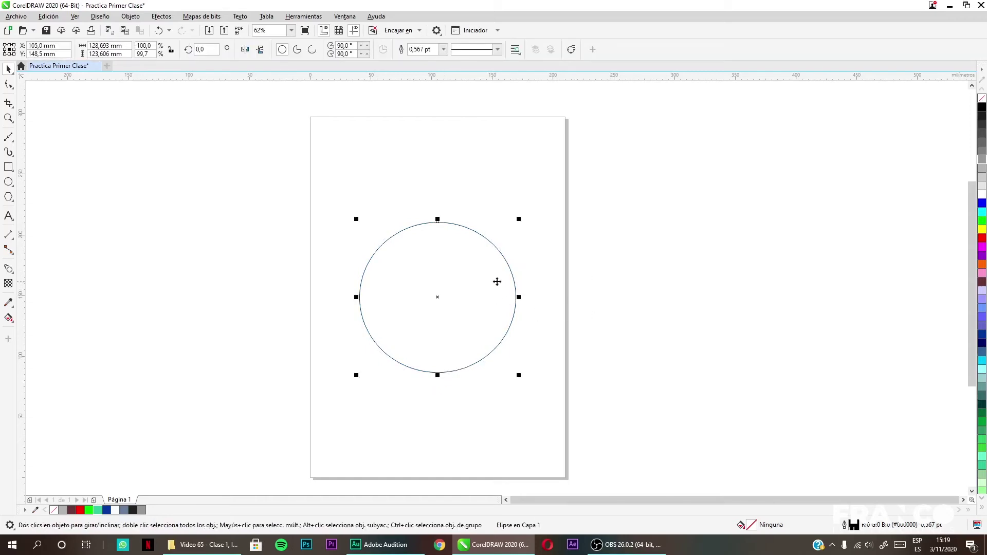
# Delete the ellipse and draw a square about 109 mm per side centred on the page
pyautogui.press('Delete')
pyautogui.click(9, 167)
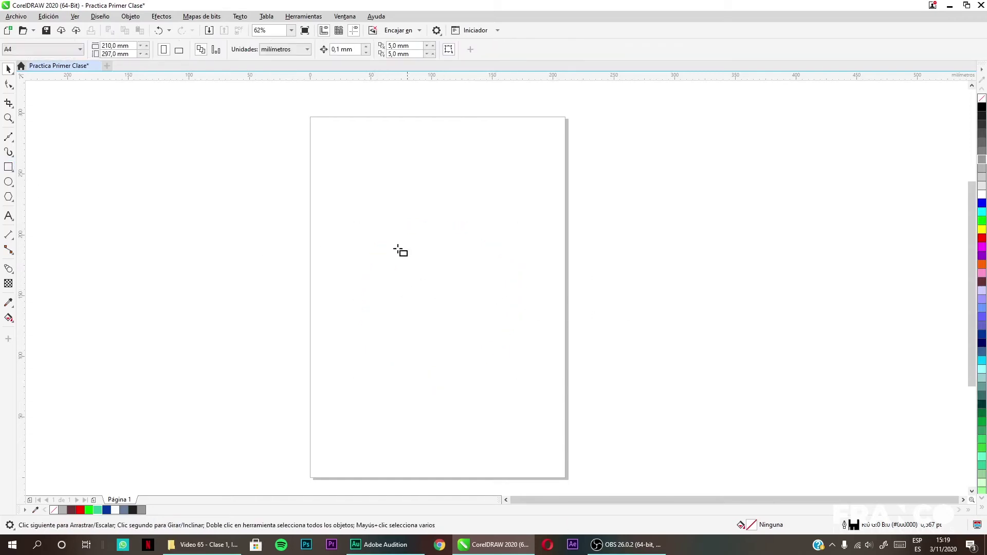
pyautogui.moveTo(371, 231); pyautogui.dragTo(504, 363)
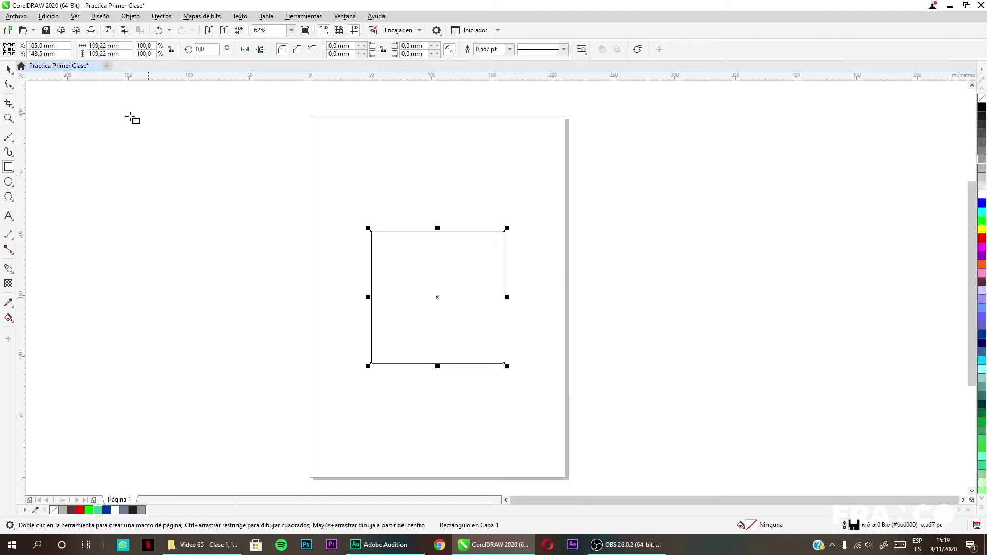
# Enlarge the square about its centre to about 140 mm per side and centre it on the page
pyautogui.click(8, 68)
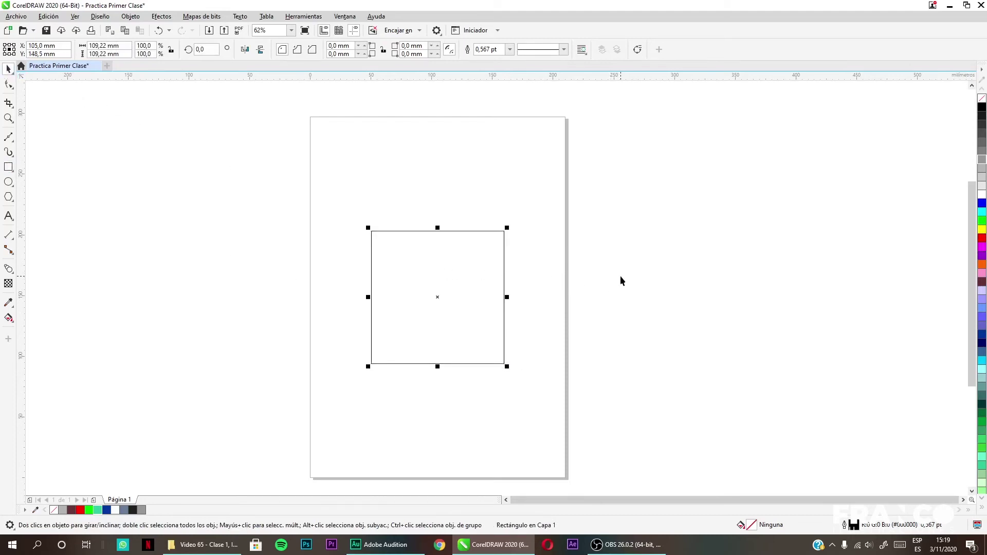
pyautogui.click(461, 283)
pyautogui.click(480, 320)
pyautogui.moveTo(366, 368); pyautogui.dragTo(345, 399)
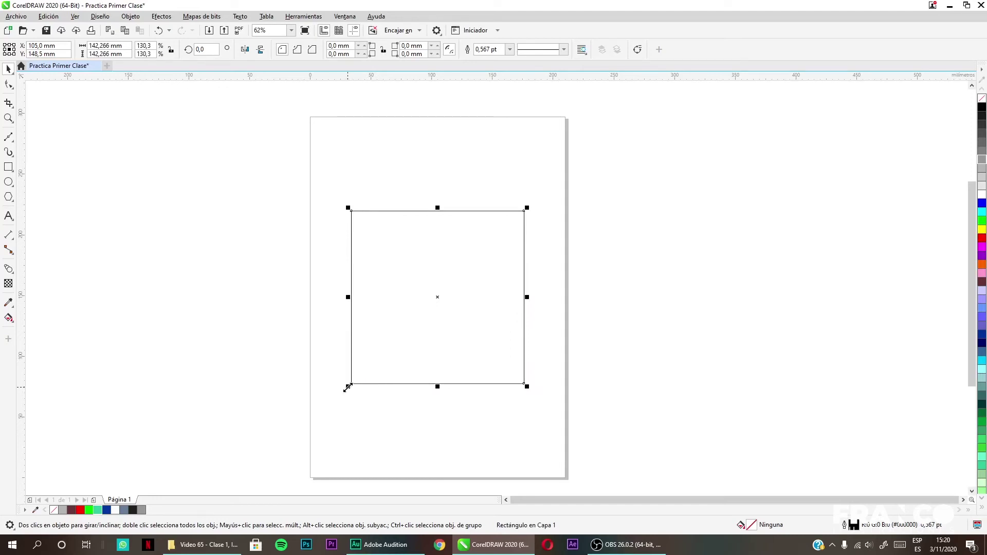
pyautogui.moveTo(348, 387)
pyautogui.mouseDown()
pyautogui.moveTo(434, 315)
pyautogui.moveTo(351, 391)
pyautogui.mouseUp()
pyautogui.moveTo(410, 319); pyautogui.dragTo(387, 324)
pyautogui.press('p')
# Try stretching the square non-proportionally from its right and bottom sides, and undo the distortion
pyautogui.moveTo(527, 297); pyautogui.dragTo(508, 367)
pyautogui.moveTo(439, 366); pyautogui.dragTo(448, 401)
pyautogui.press('Escape')
pyautogui.hotkey('ctrl', 'z')
# Try rotating the square and skewing its right side upward, and undo the skew
pyautogui.click(617, 381)
pyautogui.click(485, 325)
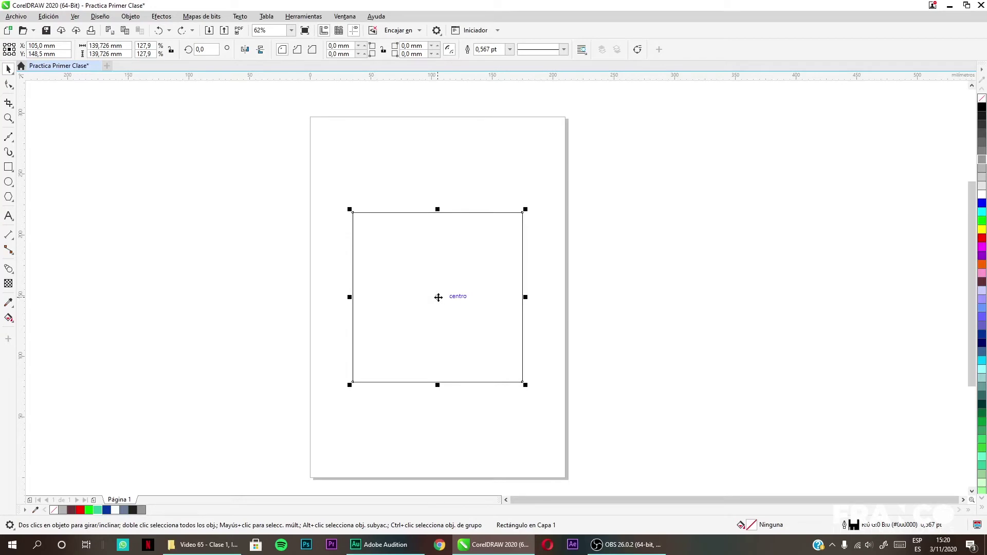
pyautogui.click(457, 258)
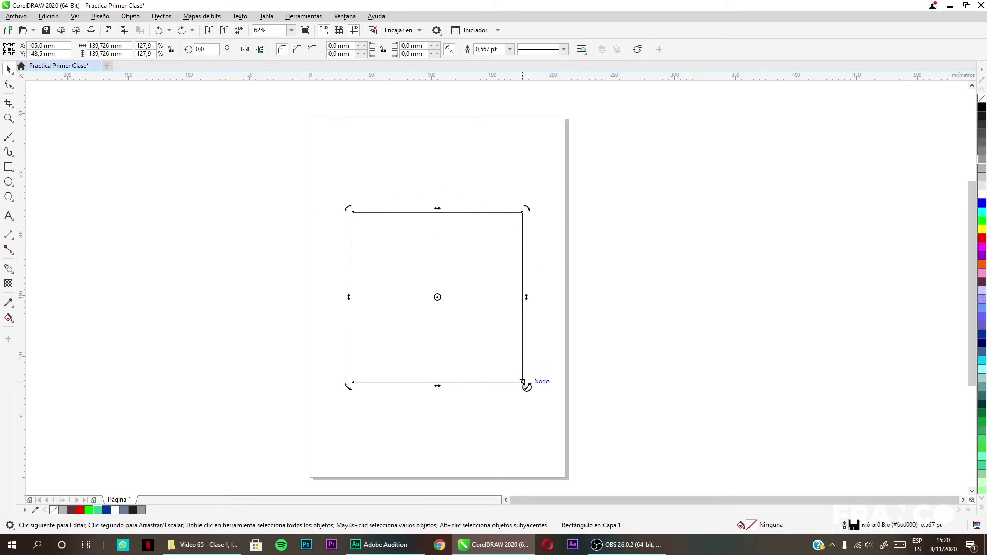
pyautogui.moveTo(529, 390); pyautogui.dragTo(548, 412)
pyautogui.hotkey('ctrl', 'shift')
pyautogui.press('super+space')
pyautogui.moveTo(527, 294); pyautogui.dragTo(522, 242)
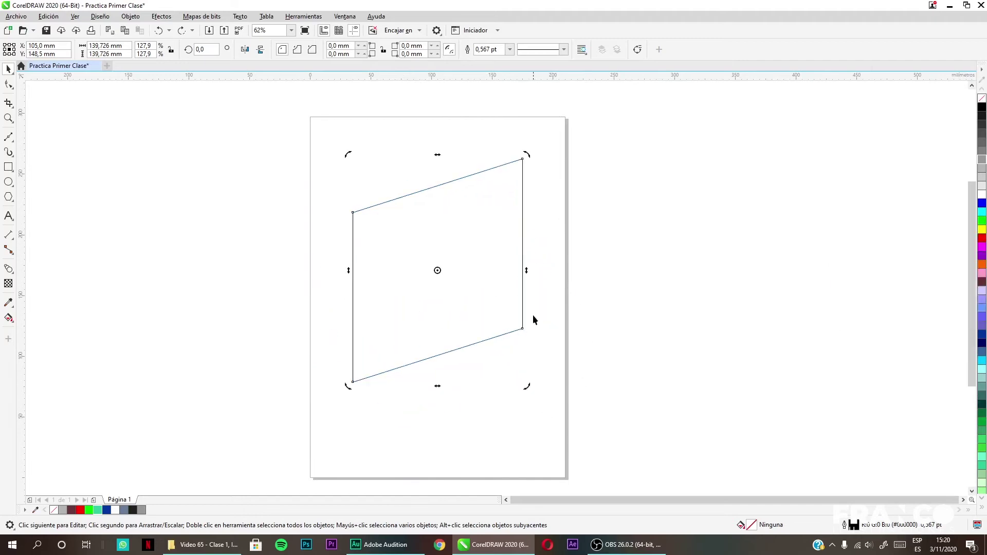
pyautogui.hotkey('ctrl', 'z')
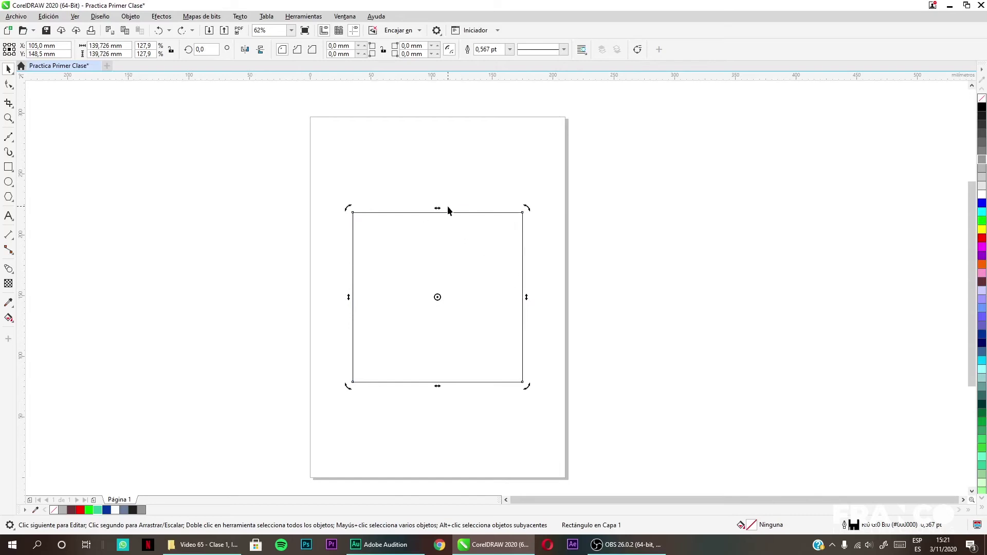
# Try skewing the square's right side upward, then resize the slanted shape from its corner and undo the resize
pyautogui.click(532, 208)
pyautogui.click(436, 211)
pyautogui.click(436, 211)
pyautogui.moveTo(436, 211)
pyautogui.mouseDown()
pyautogui.moveTo(569, 215)
pyautogui.moveTo(451, 229)
pyautogui.moveTo(438, 212)
pyautogui.mouseUp()
pyautogui.moveTo(529, 297); pyautogui.dragTo(610, 334)
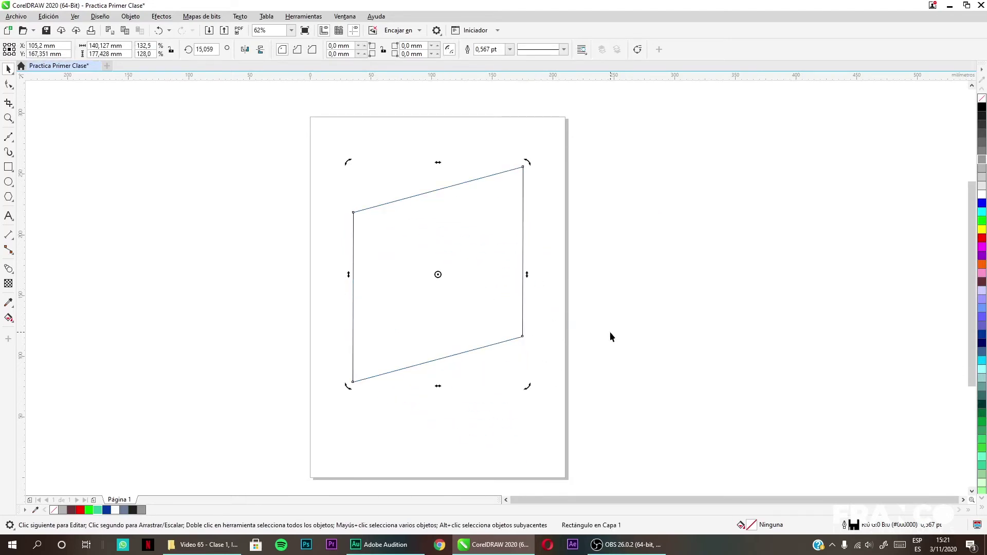
pyautogui.click(502, 254)
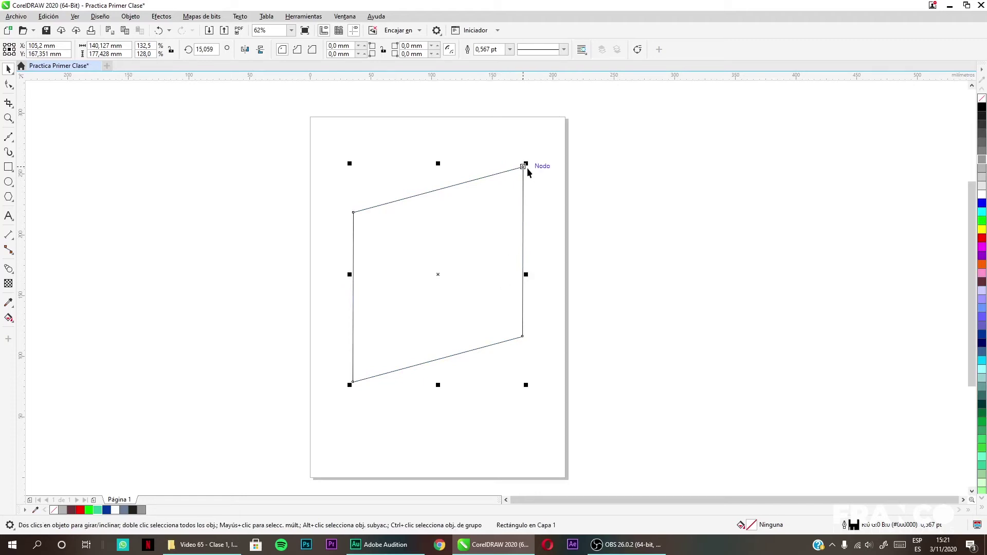
pyautogui.moveTo(525, 164); pyautogui.dragTo(507, 208)
pyautogui.hotkey('ctrl', 'z')
# Replace the existing shape with a new square about 77 mm per side and reposition it within the page
pyautogui.press('Delete')
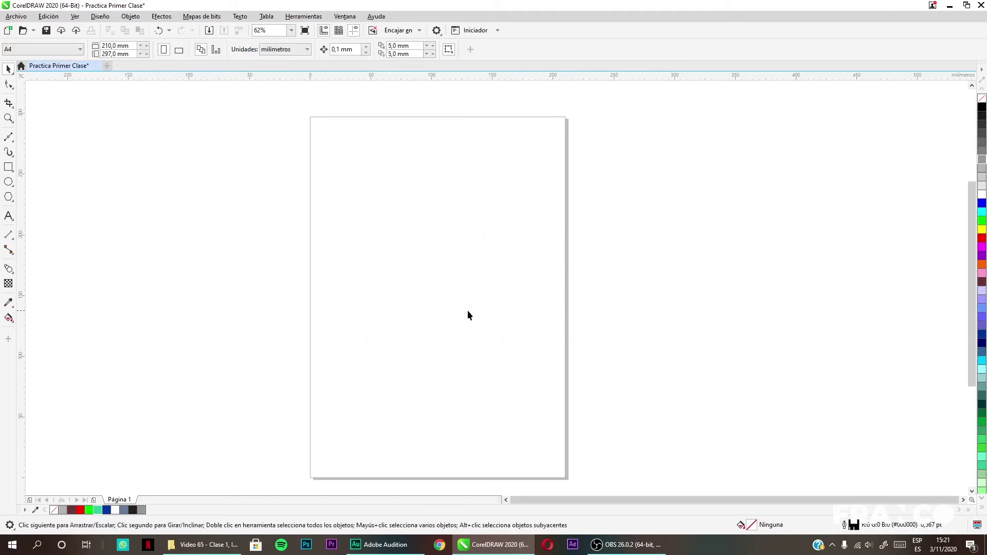
pyautogui.click(9, 167)
pyautogui.moveTo(348, 208); pyautogui.dragTo(449, 307)
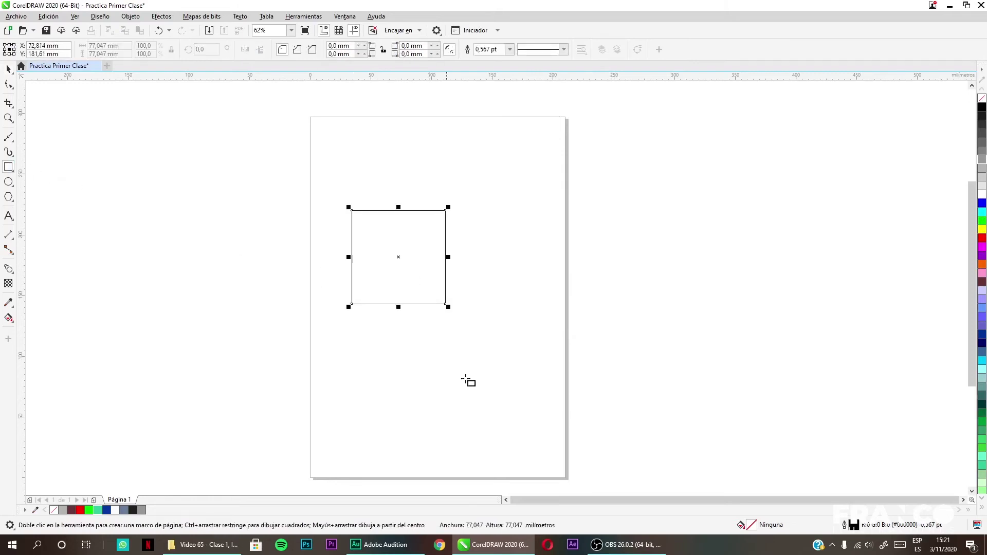
pyautogui.click(9, 69)
pyautogui.click(338, 242)
pyautogui.moveTo(359, 255); pyautogui.dragTo(374, 285)
# Try duplicating the square by copy and paste, moving the duplicate off the page's right side and deleting it
pyautogui.hotkey('ctrl', 'c')
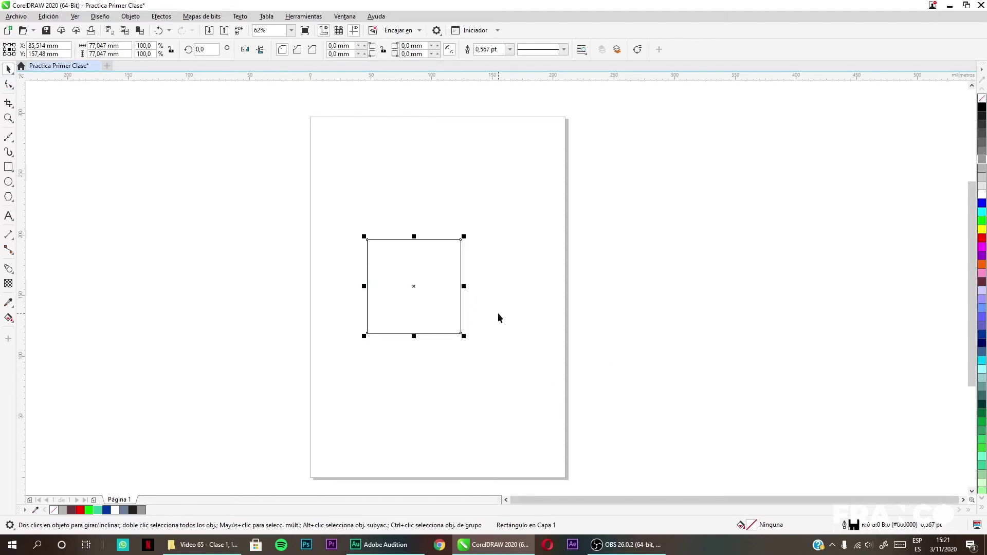
pyautogui.click(521, 315)
pyautogui.hotkey('ctrl', 'v')
pyautogui.moveTo(462, 294); pyautogui.dragTo(670, 300)
pyautogui.press('Delete')
# Centre the square on the page, fill it with sea green (Verde mar, #33CC99) and remove its outline
pyautogui.click(423, 302)
pyautogui.moveTo(423, 301); pyautogui.dragTo(440, 299)
pyautogui.press('p')
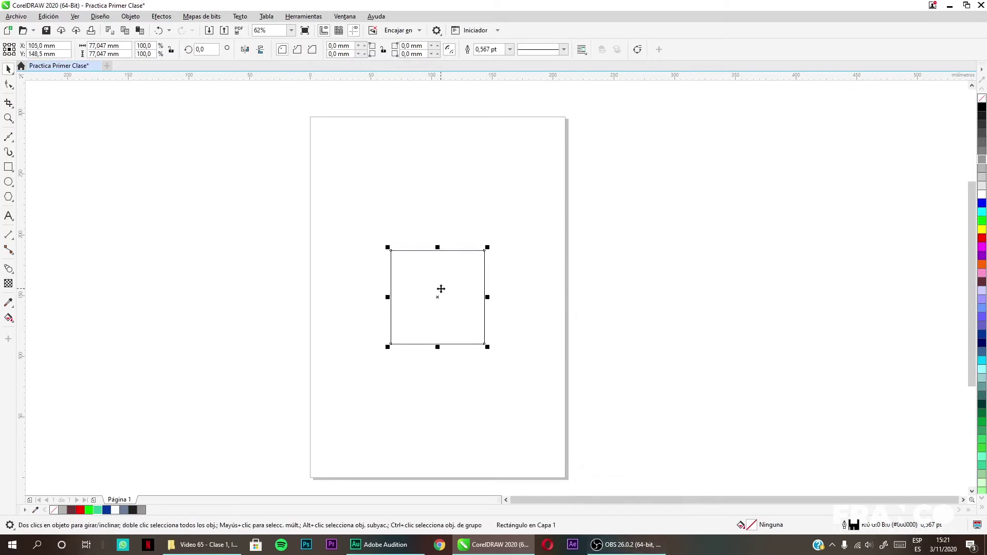
pyautogui.click(97, 510)
pyautogui.rightClick(53, 510)
pyautogui.click(298, 380)
# Try moving the green square off the page to the left and to the right, undoing each move
pyautogui.click(471, 324)
pyautogui.moveTo(453, 284); pyautogui.dragTo(225, 292)
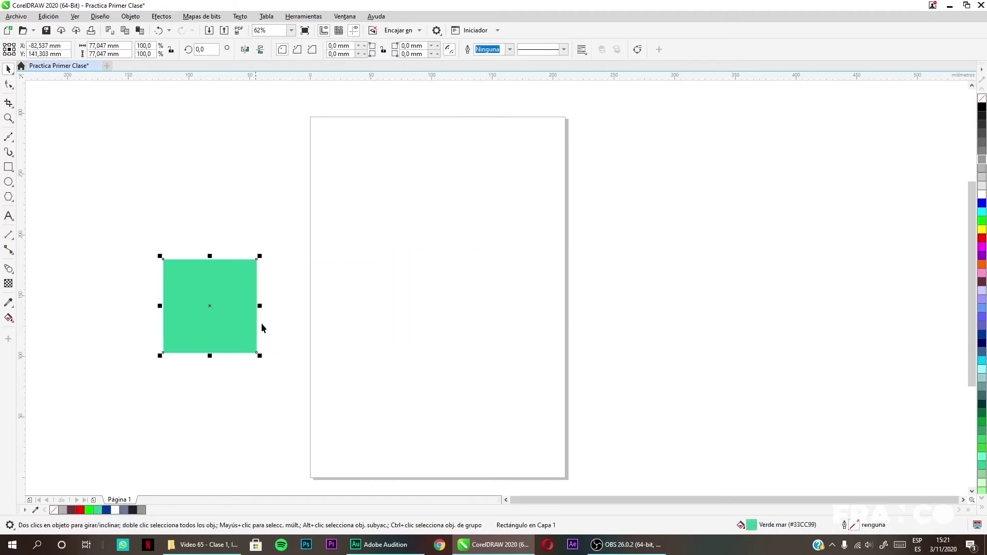
pyautogui.hotkey('ctrl', 'z')
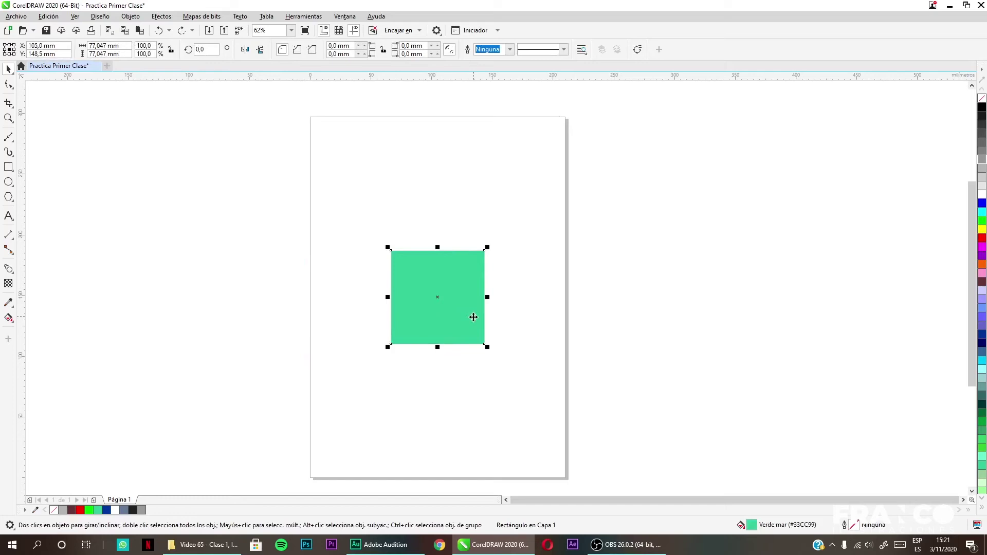
pyautogui.click(548, 273)
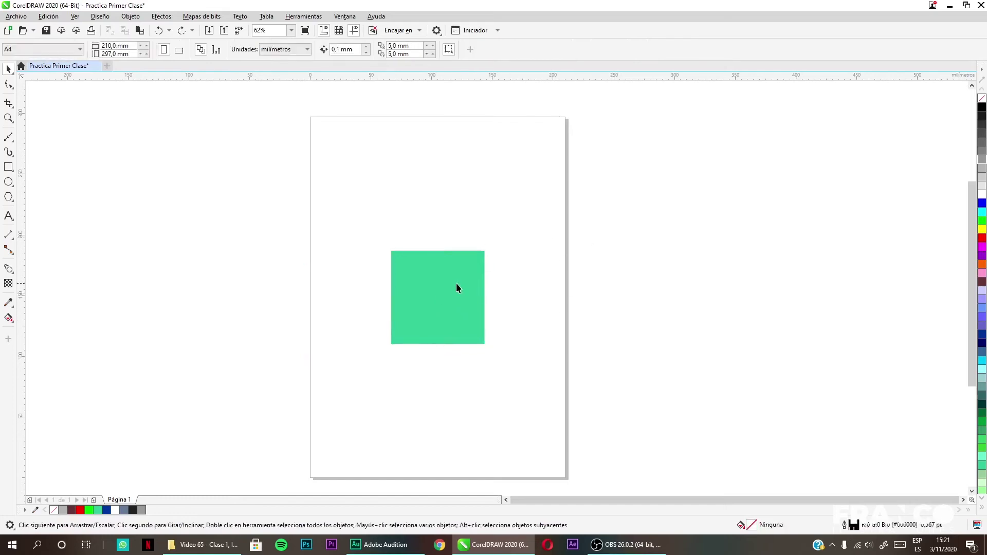
pyautogui.click(439, 291)
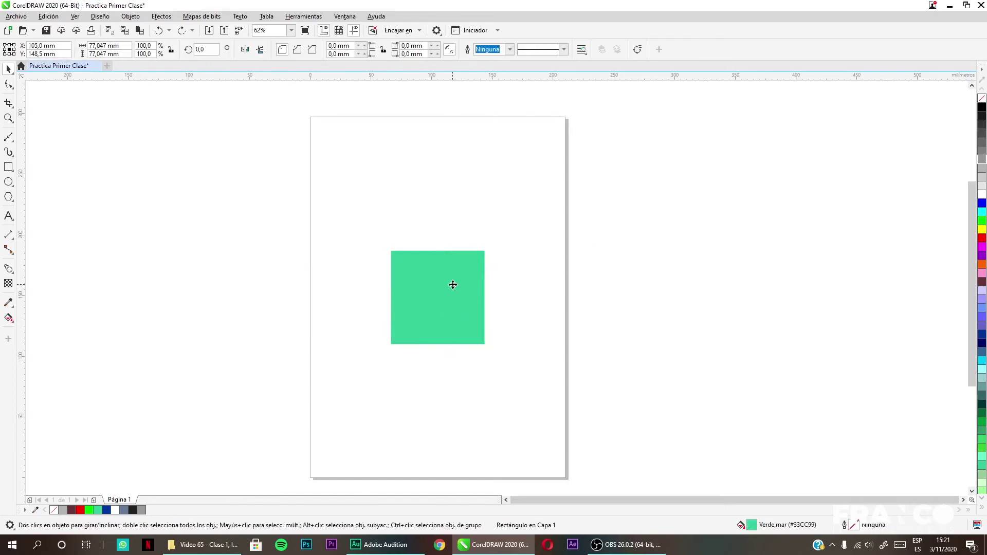
pyautogui.moveTo(452, 285); pyautogui.dragTo(678, 291)
pyautogui.hotkey('ctrl', 'z')
# Duplicate the green square once off the page's right side and twice to its left in an evenly spaced row
pyautogui.moveTo(435, 280); pyautogui.dragTo(693, 282)
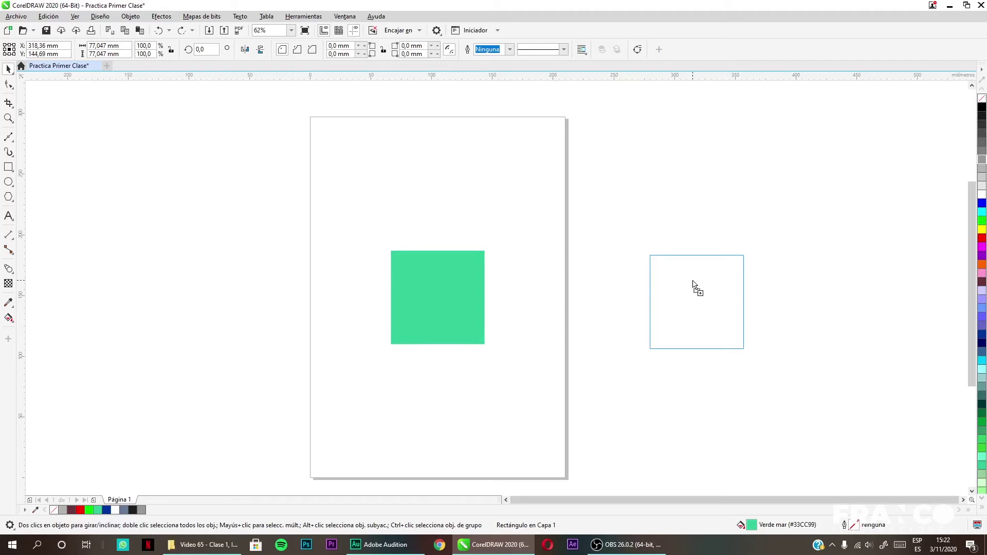
pyautogui.moveTo(693, 281); pyautogui.dragTo(692, 281)
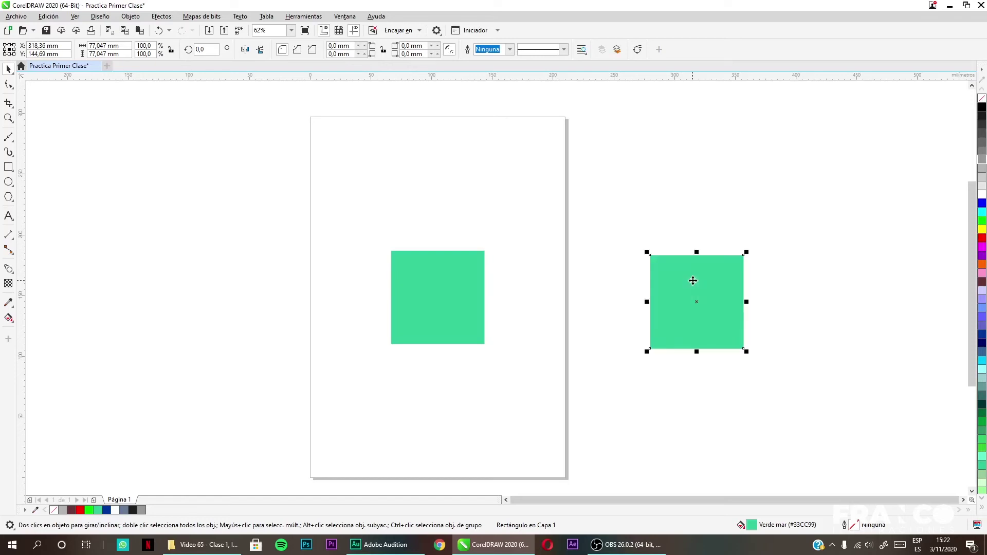
pyautogui.click(471, 322)
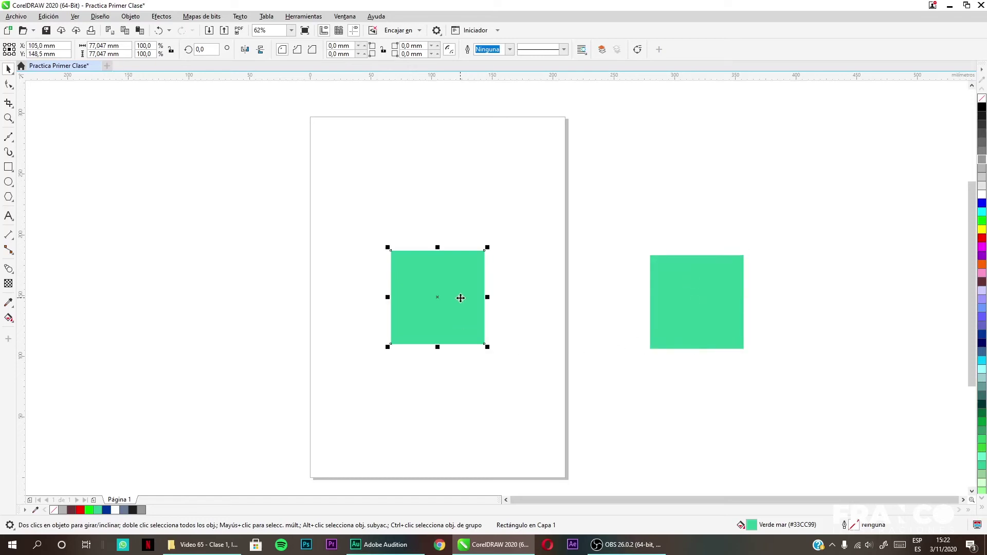
pyautogui.moveTo(460, 298); pyautogui.dragTo(228, 329)
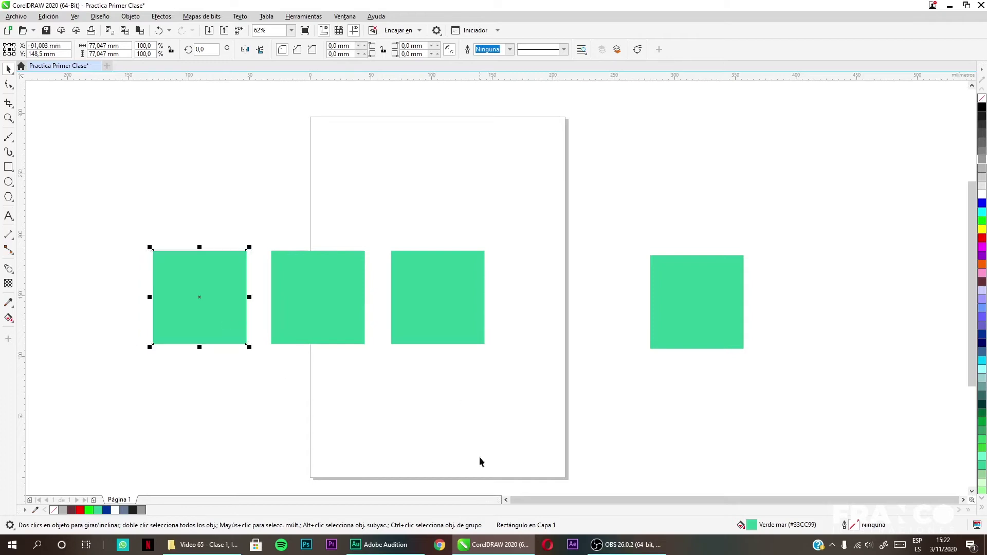
# Delete the copy beyond the page's right side and move the remaining row of three squares across the page
pyautogui.click(680, 292)
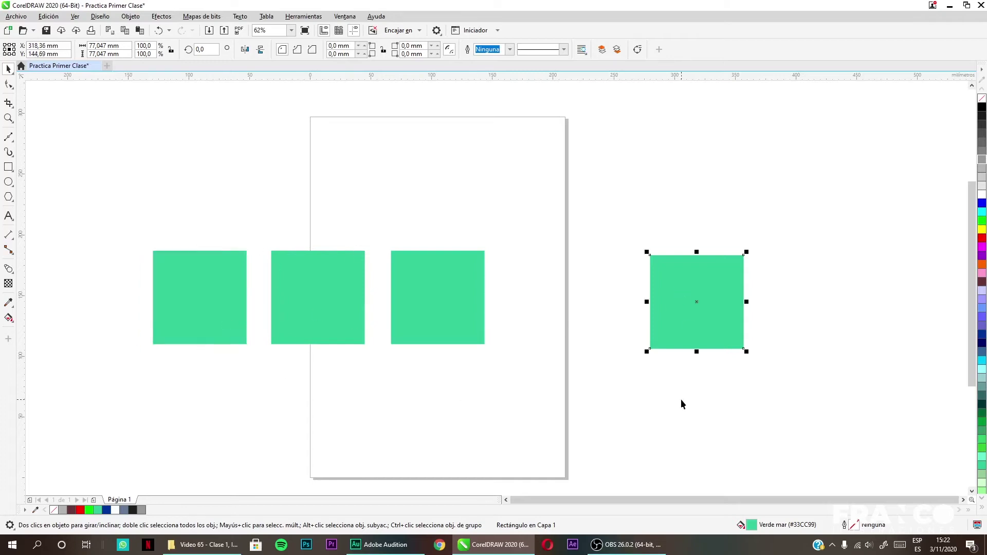
pyautogui.press('Delete')
pyautogui.moveTo(664, 338); pyautogui.dragTo(93, 400)
pyautogui.moveTo(293, 302); pyautogui.dragTo(444, 327)
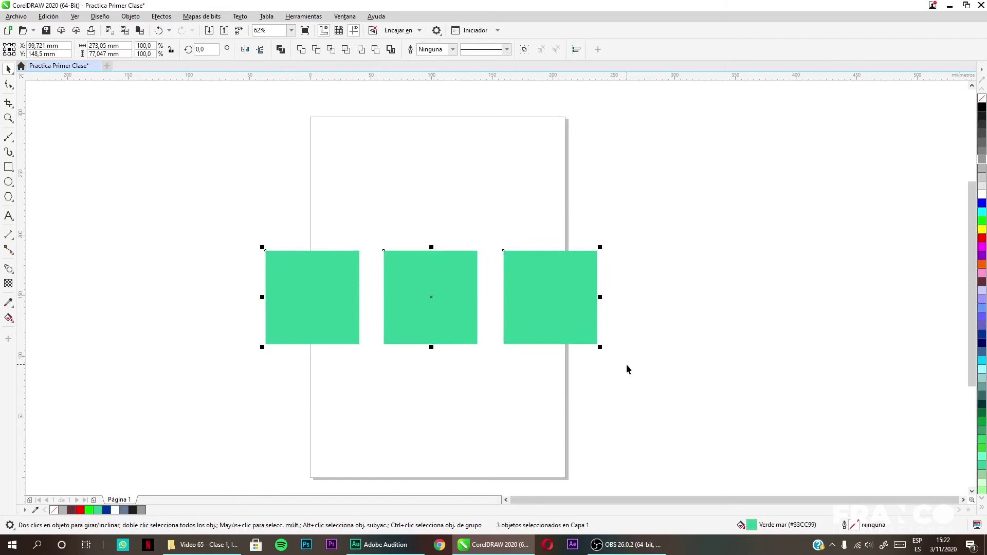
# Group the three green squares and shift the group slightly
pyautogui.hotkey('ctrl', 'g')
pyautogui.moveTo(563, 276)
pyautogui.mouseDown()
pyautogui.moveTo(524, 227)
pyautogui.moveTo(571, 340)
pyautogui.moveTo(632, 257)
pyautogui.moveTo(557, 273)
pyautogui.moveTo(551, 289)
pyautogui.mouseUp()
pyautogui.click(702, 301)
# Spread the three squares apart individually, with one low on the page and one beyond each side of it
pyautogui.moveTo(390, 297); pyautogui.dragTo(375, 390)
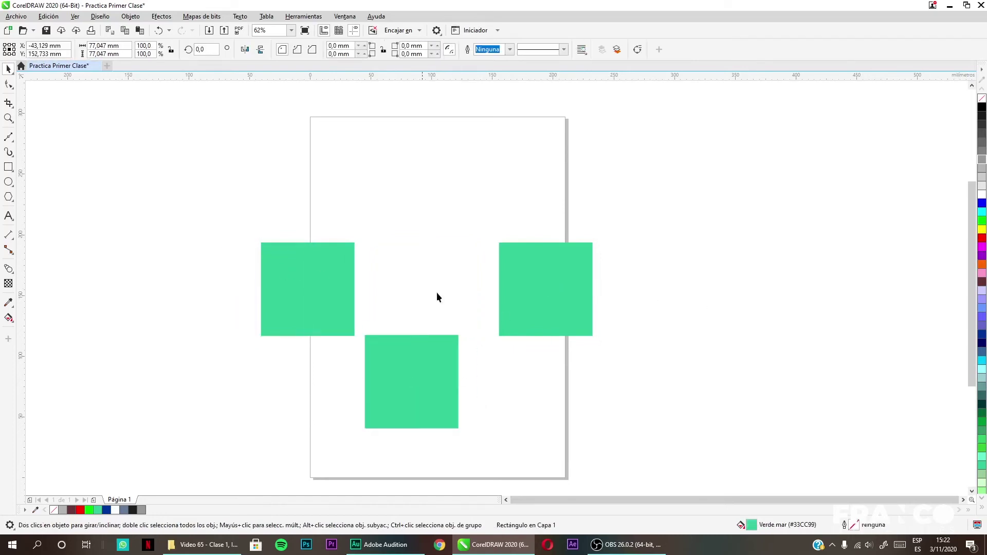
pyautogui.moveTo(287, 275); pyautogui.dragTo(238, 278)
pyautogui.moveTo(579, 251); pyautogui.dragTo(652, 210)
pyautogui.click(751, 362)
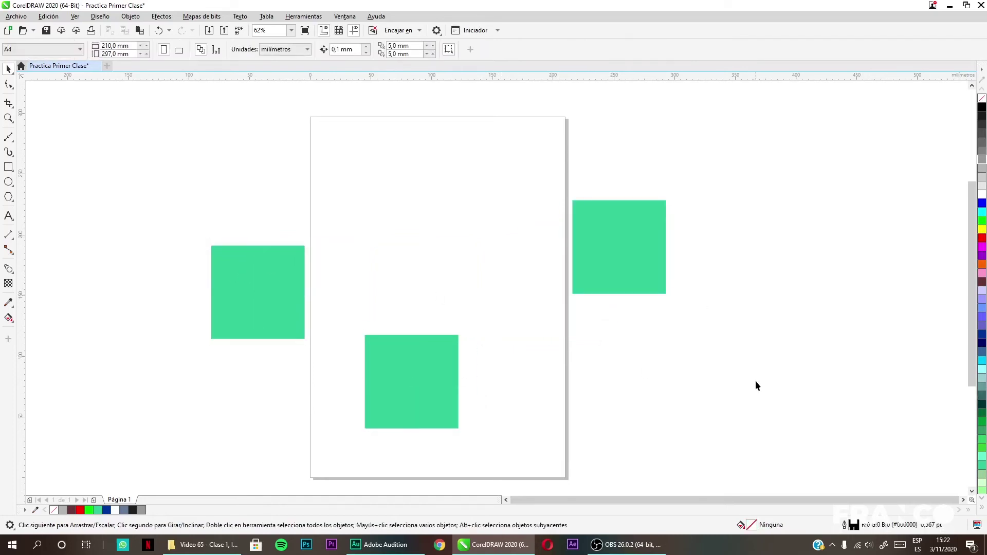
# Delete the two outer squares and reposition the remaining one on the page
pyautogui.moveTo(419, 386); pyautogui.dragTo(548, 298)
pyautogui.click(594, 257)
pyautogui.press('Delete')
pyautogui.click(411, 341)
pyautogui.moveTo(282, 279); pyautogui.dragTo(318, 296)
pyautogui.press('Delete')
pyautogui.click(449, 311)
pyautogui.moveTo(449, 311); pyautogui.dragTo(326, 315)
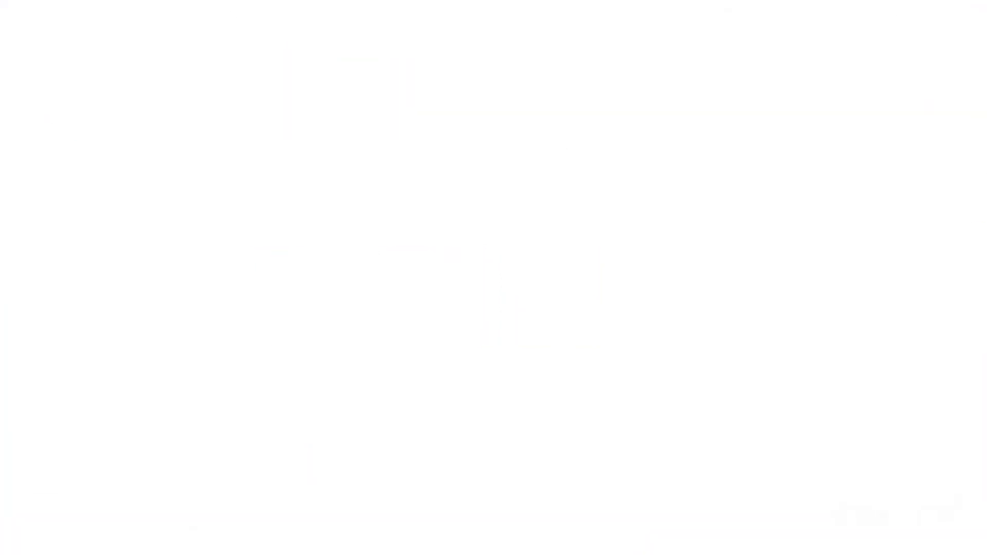
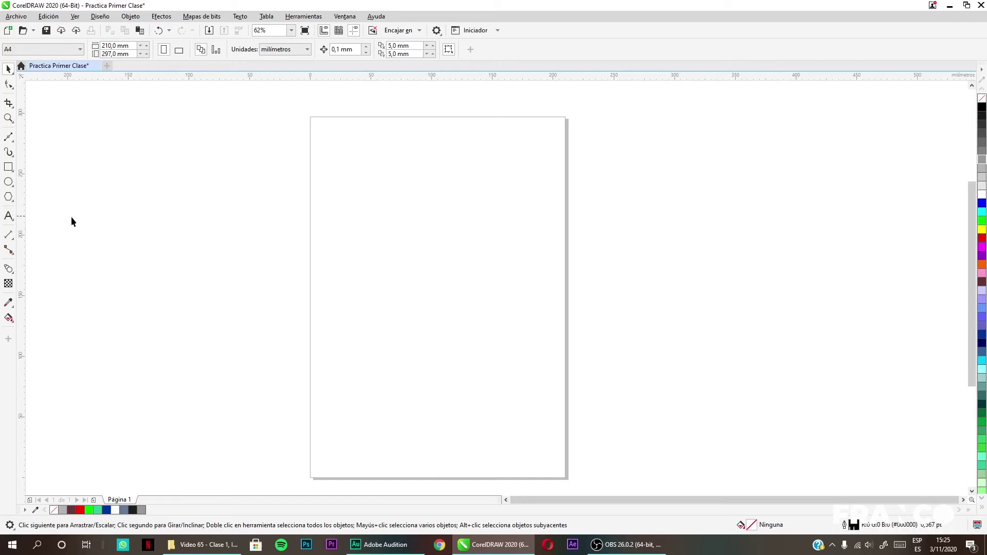
# Add artistic text with the presenter's first name in capitals on the left half of the page
pyautogui.click(9, 218)
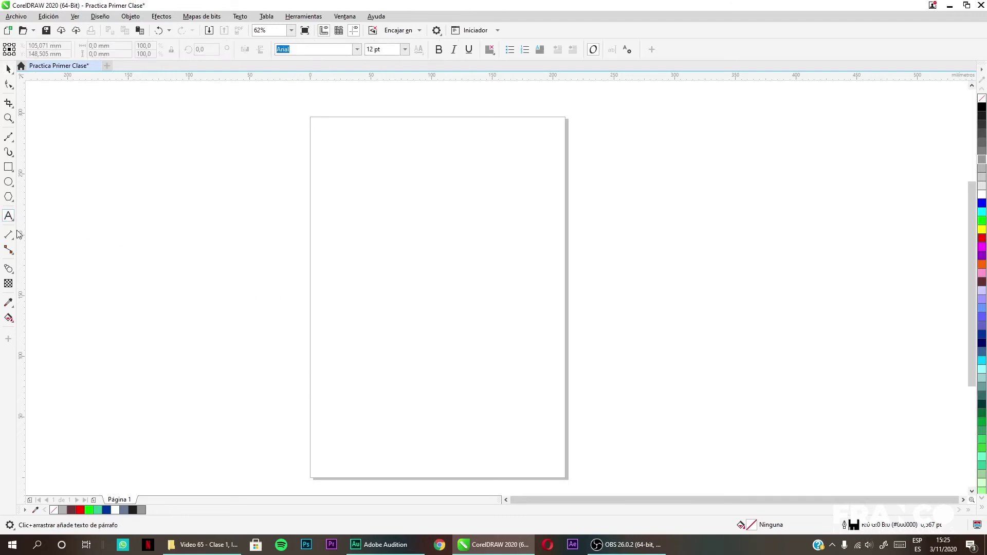
pyautogui.click(355, 267)
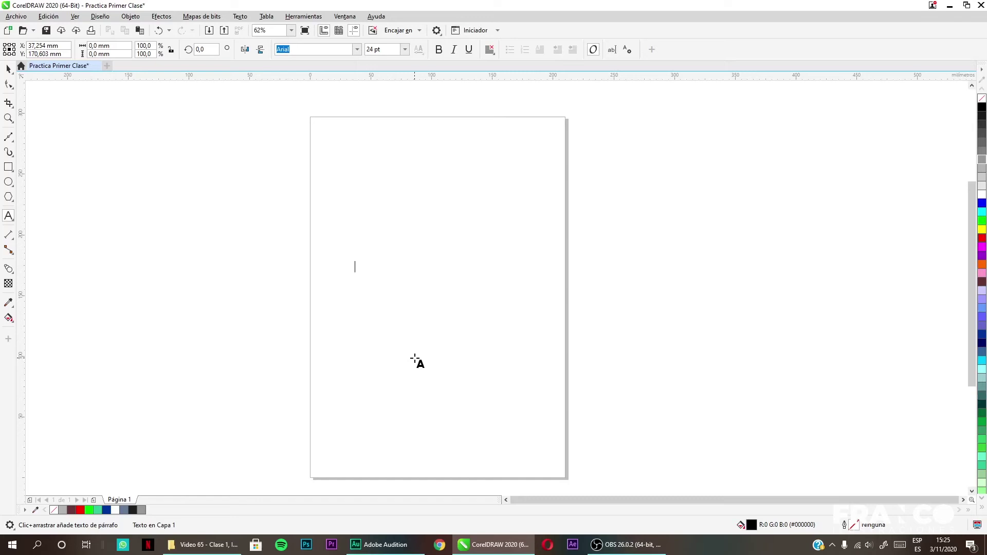
pyautogui.write('FRANCO')
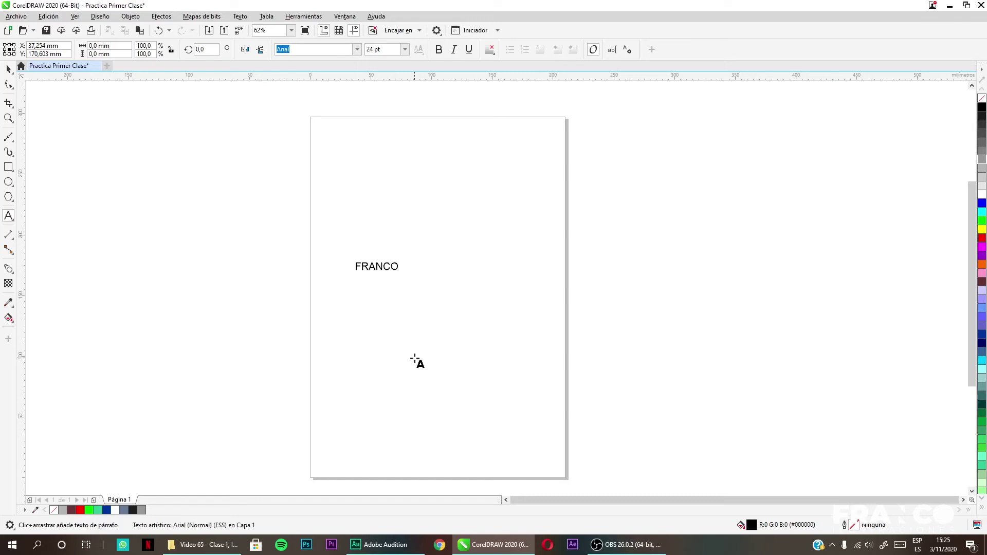
# Centre the text on the page and enlarge it proportionally to about 135 mm wide
pyautogui.click(7, 68)
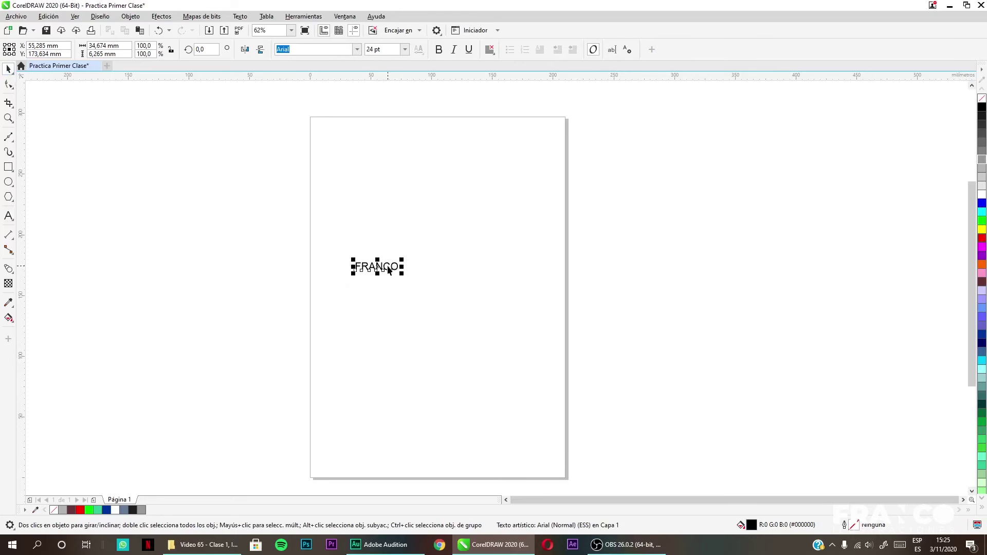
pyautogui.press('p')
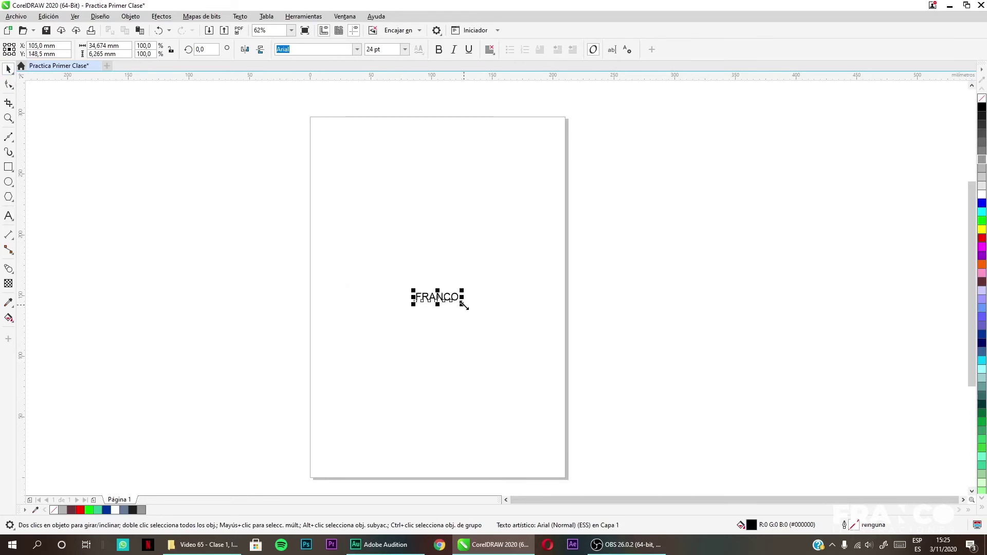
pyautogui.moveTo(465, 304); pyautogui.dragTo(525, 389)
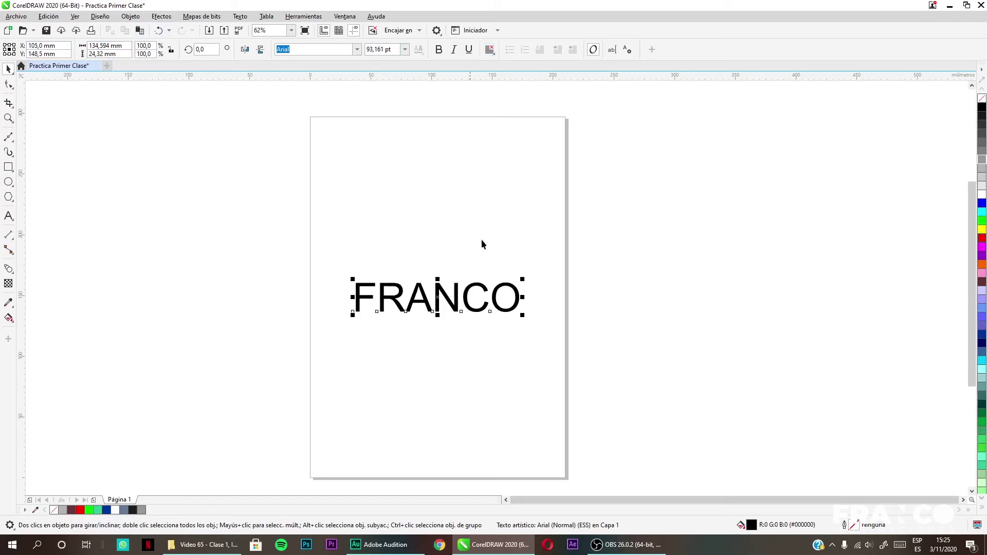
# Change the text's font to Montserrat Black and centre it on the page again
pyautogui.click(360, 52)
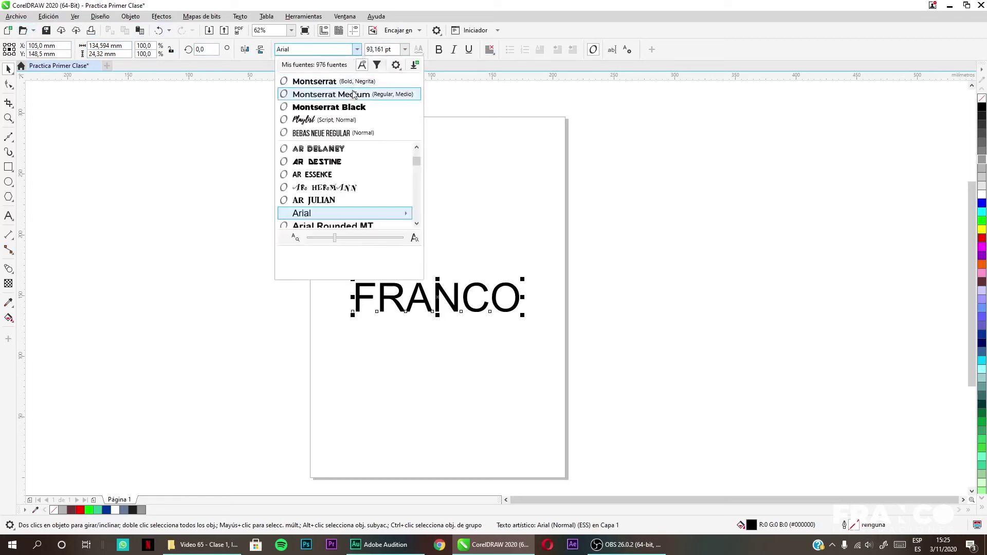
pyautogui.click(500, 324)
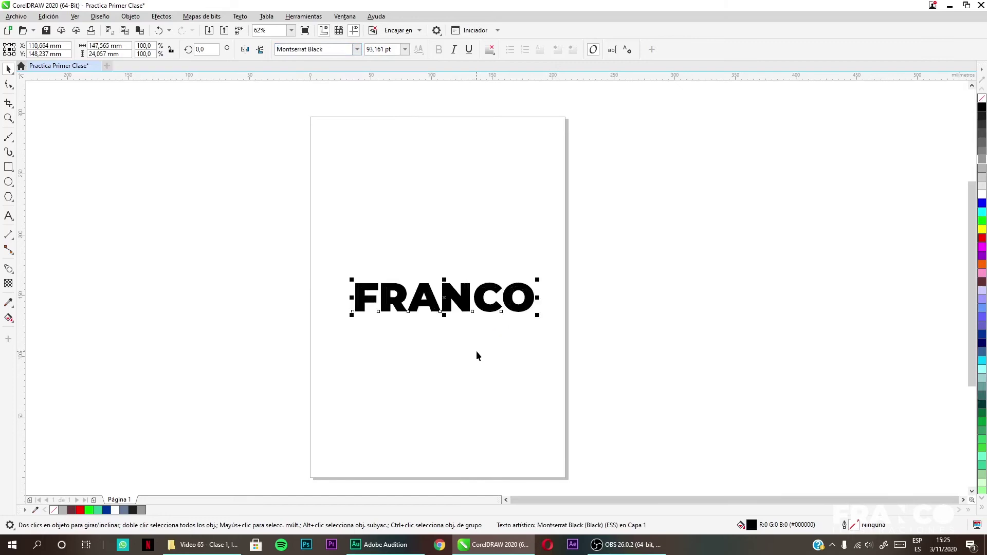
pyautogui.click(507, 372)
pyautogui.click(488, 309)
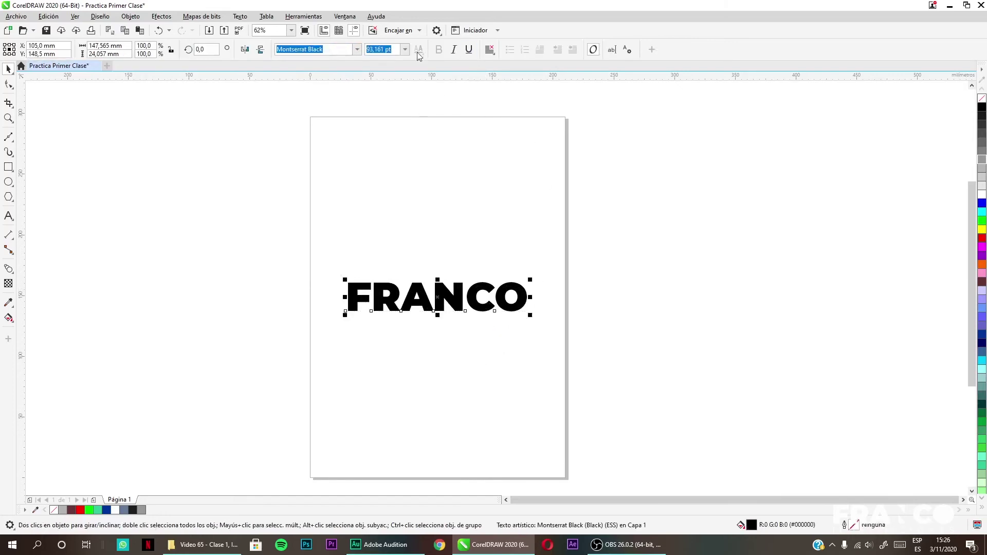
# Enlarge the artistic text proportionally from its centre to about 190 mm wide, almost filling the page width
pyautogui.moveTo(533, 317); pyautogui.dragTo(546, 320)
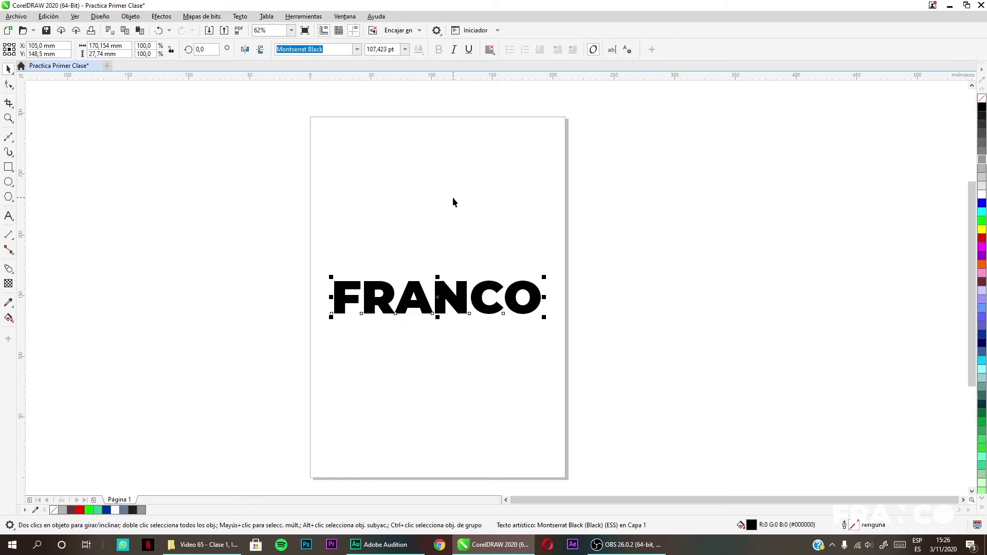
pyautogui.moveTo(544, 317); pyautogui.dragTo(558, 328)
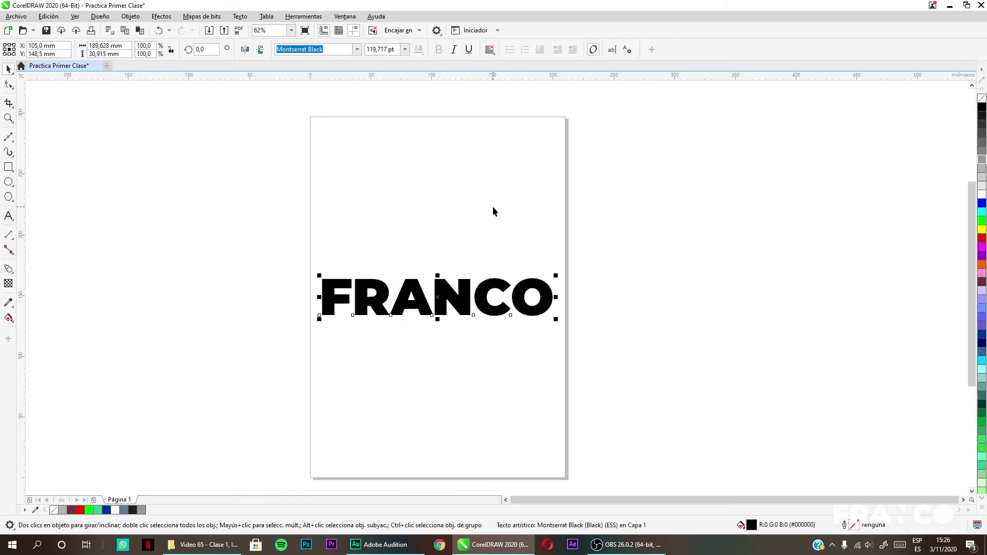
pyautogui.click(432, 84)
pyautogui.click(470, 282)
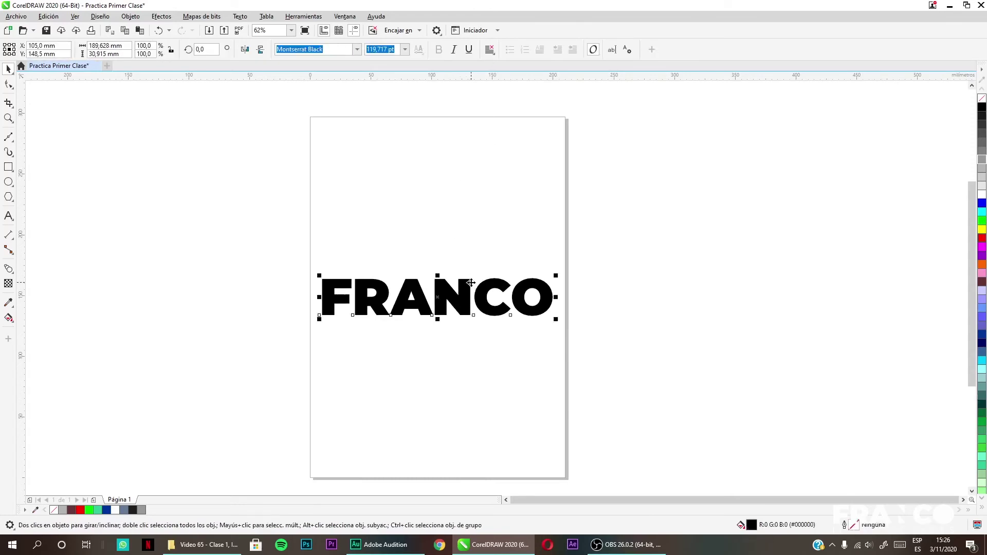
# Set the artistic text's paragraph alignment to centre
pyautogui.click(489, 142)
pyautogui.click(443, 288)
pyautogui.click(490, 50)
pyautogui.click(514, 83)
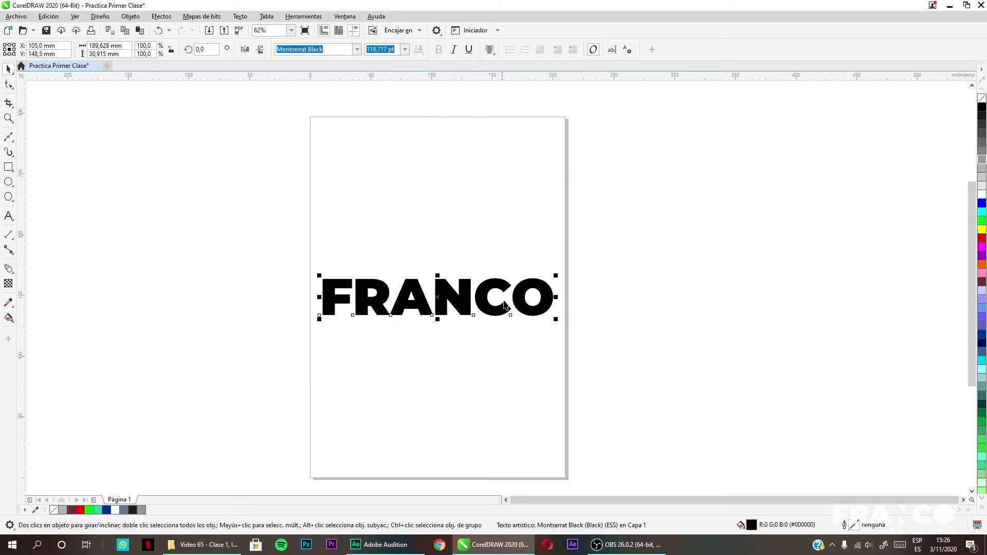
# Try appending the presenter's surname to the centre-aligned text, remove it again and leave text editing
pyautogui.doubleClick(549, 306)
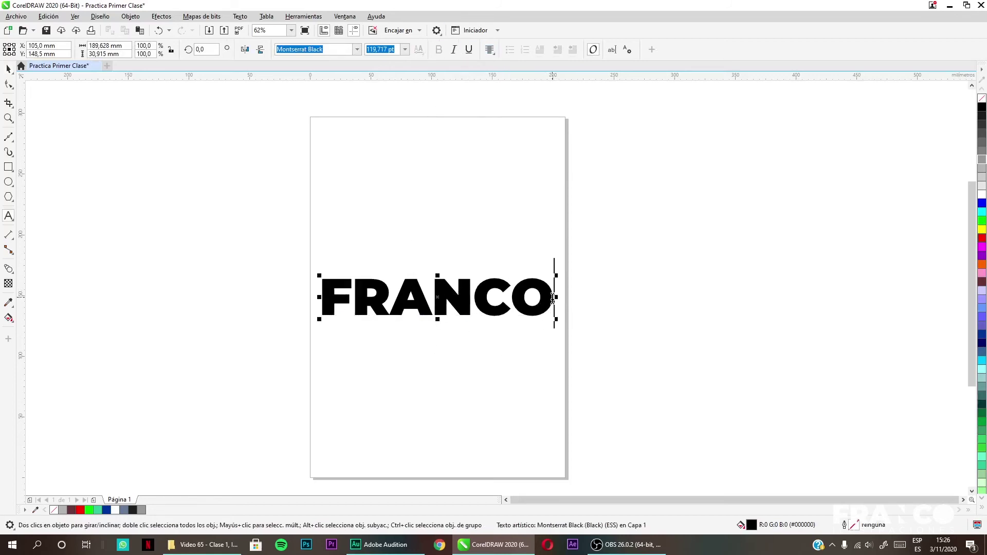
pyautogui.write('NOVOA')
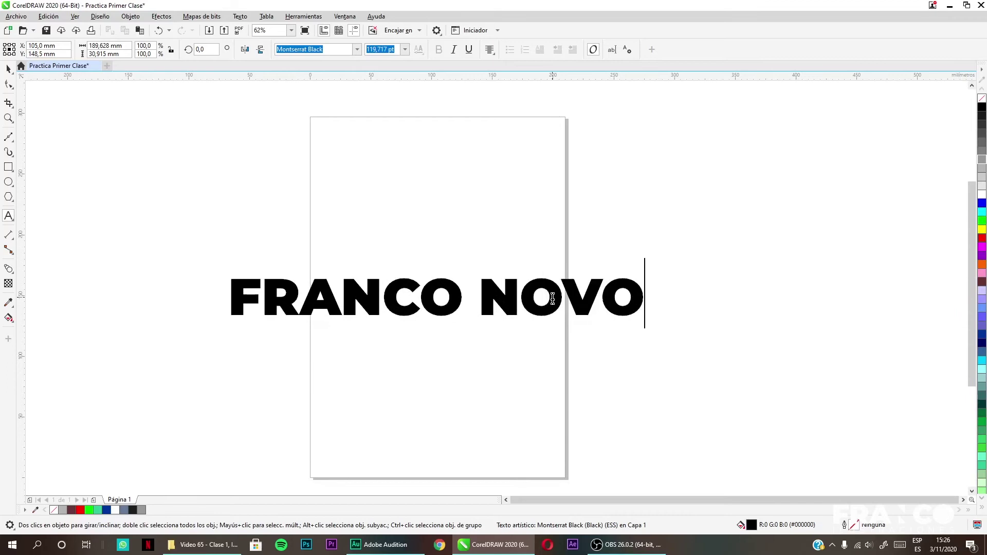
pyautogui.press('BackSpace')
pyautogui.press('BackSpace')
pyautogui.press('BackSpace')
pyautogui.press('BackSpace')
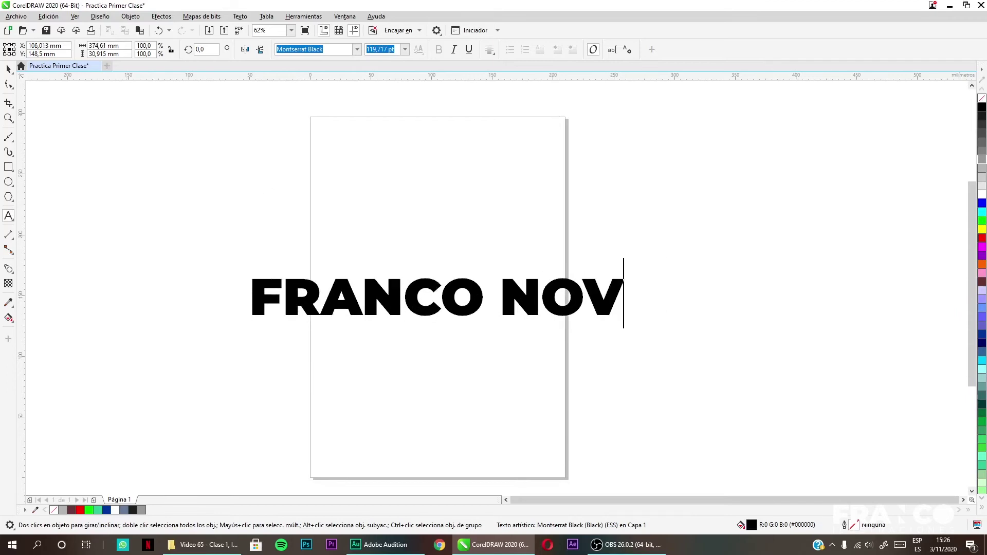
pyautogui.press('BackSpace')
pyautogui.press('BackSpace')
pyautogui.click(8, 70)
pyautogui.click(216, 247)
# Duplicate the text twice straight upward, stacking the two copies closely above the original
pyautogui.hscroll(2, 401, 309)
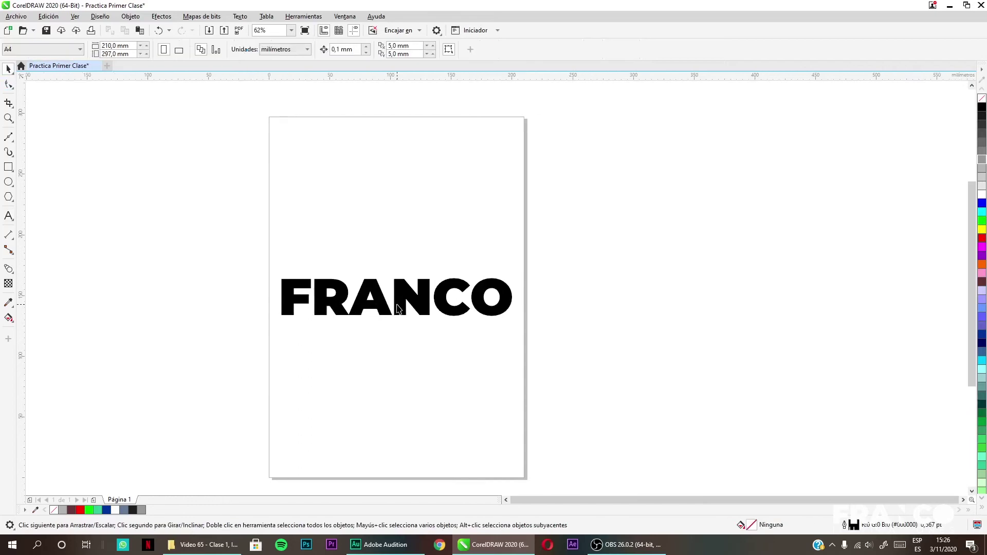
pyautogui.click(401, 305)
pyautogui.moveTo(422, 299); pyautogui.dragTo(417, 206)
pyautogui.rightClick(416, 255)
pyautogui.rightClick(418, 206)
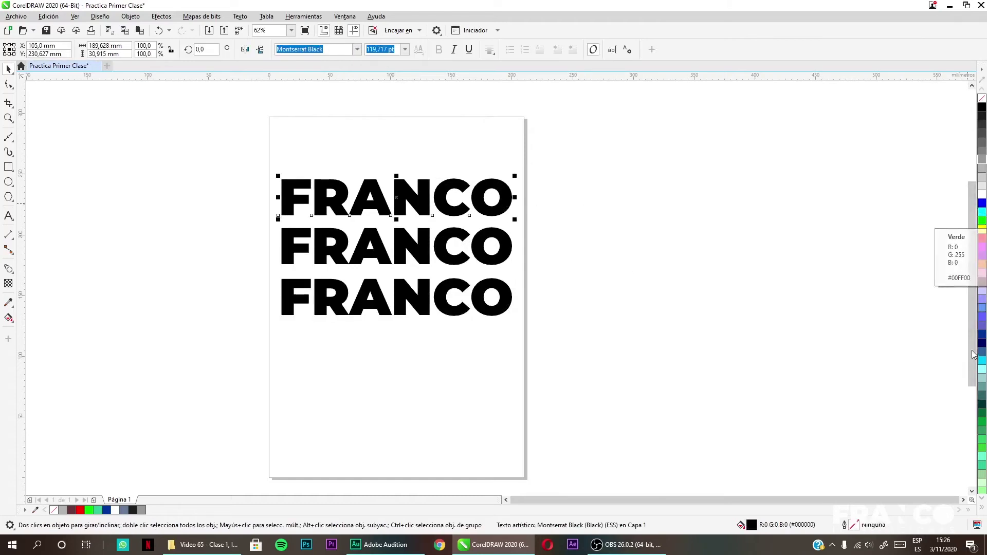
# Fill the top copy of the text with light mint green
pyautogui.click(982, 464)
pyautogui.click(584, 263)
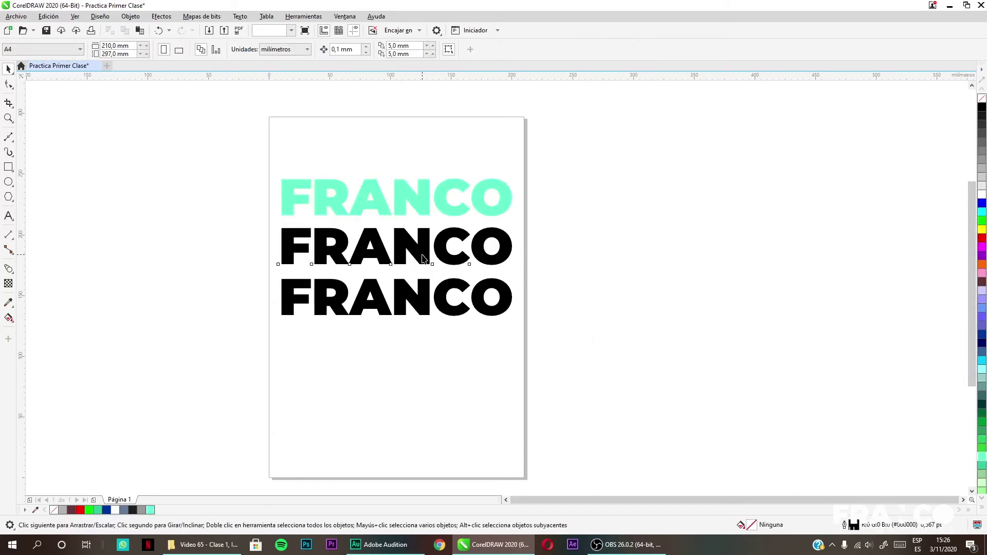
pyautogui.click(469, 260)
pyautogui.hotkey('ctrl', 'z')
pyautogui.click(507, 249)
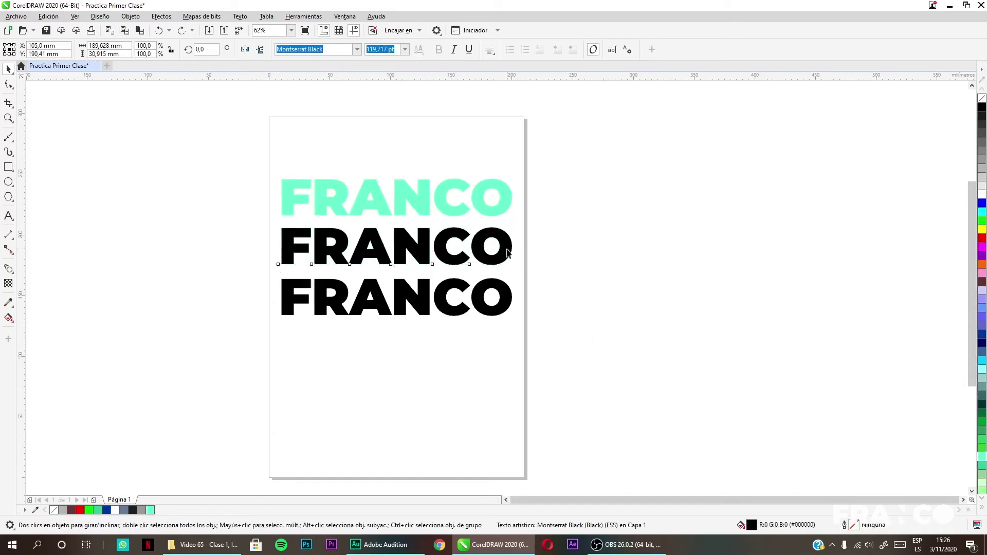
# Give the middle copy of the text a green outline (#33CC99) and remove its fill
pyautogui.click(579, 260)
pyautogui.click(492, 257)
pyautogui.rightClick(982, 465)
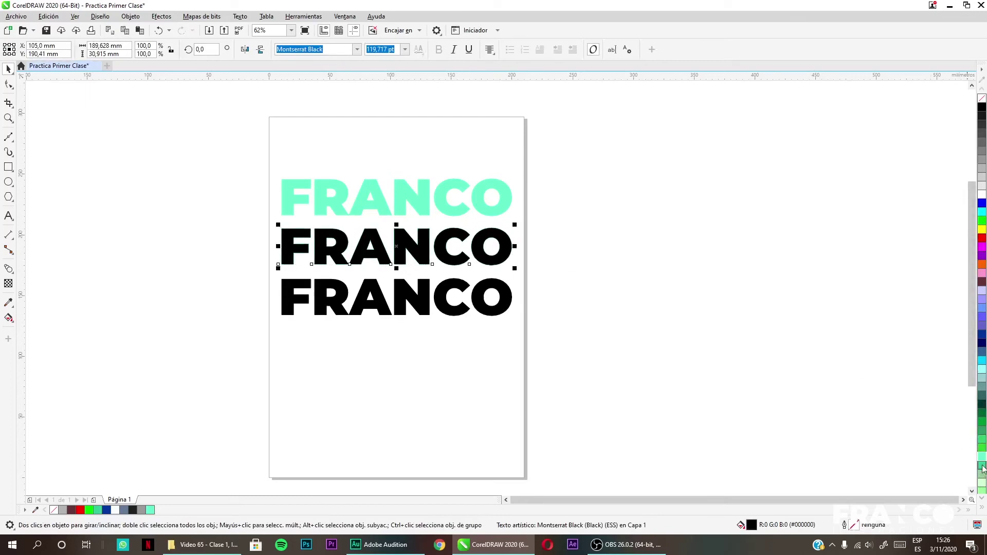
pyautogui.click(981, 98)
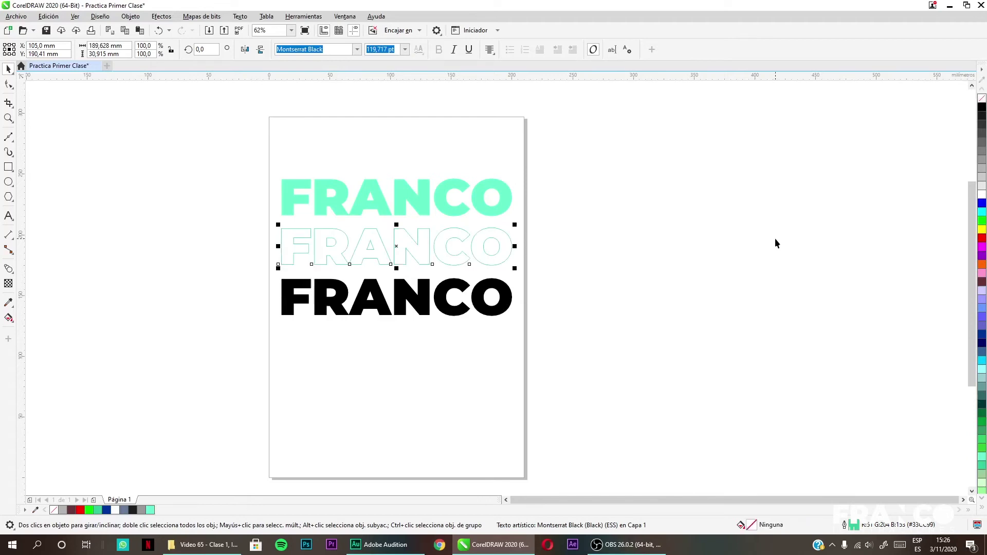
# Try shifting the outlined middle text about 25 mm to the right past the page edge, and undo the move
pyautogui.moveTo(490, 254); pyautogui.dragTo(538, 255)
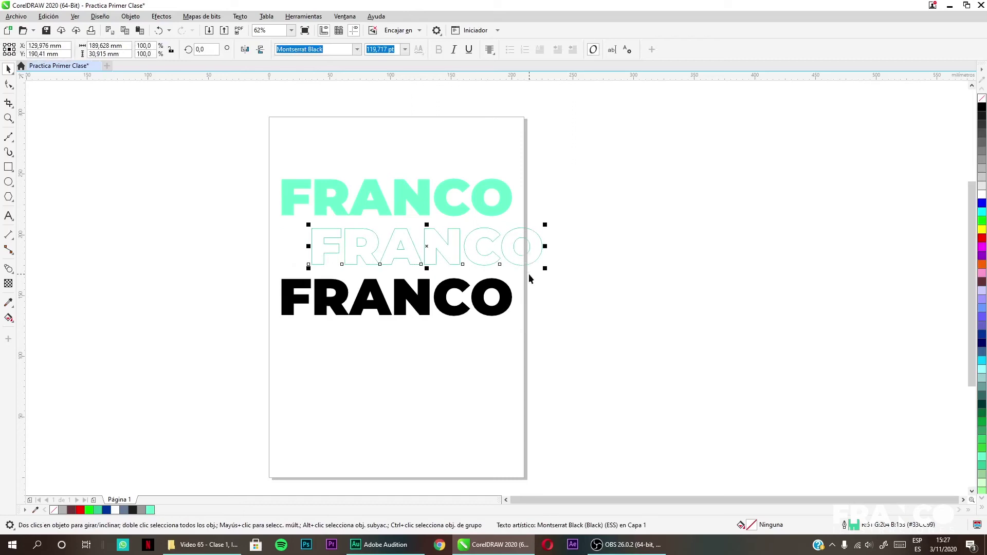
pyautogui.scroll(3, 525, 239)
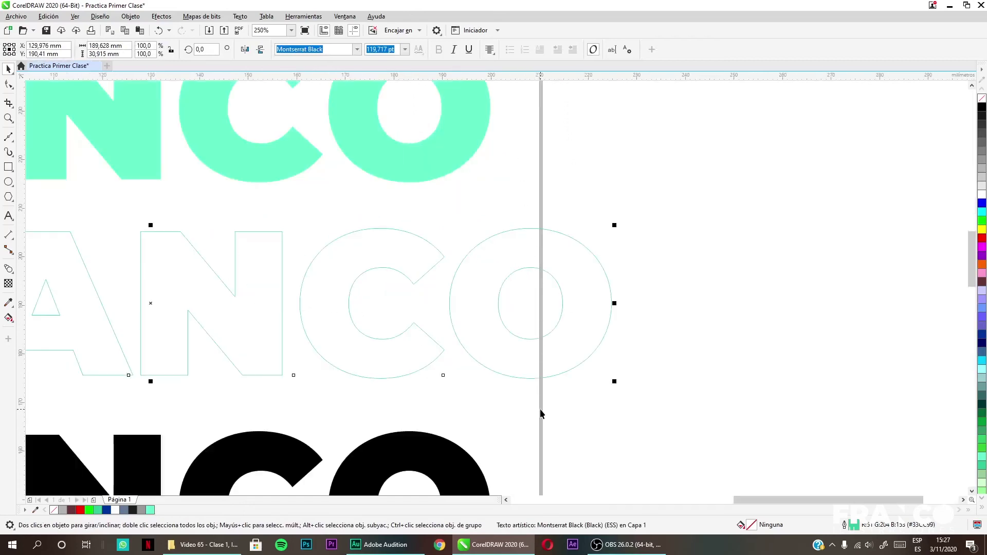
pyautogui.scroll(-3, 539, 406)
pyautogui.hotkey('ctrl', 'z')
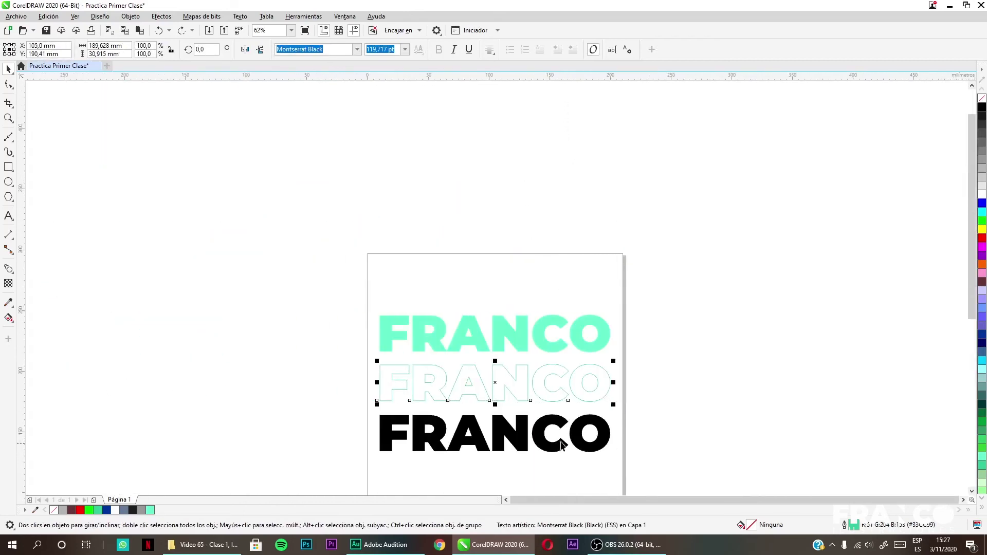
pyautogui.scroll(-2, 565, 437)
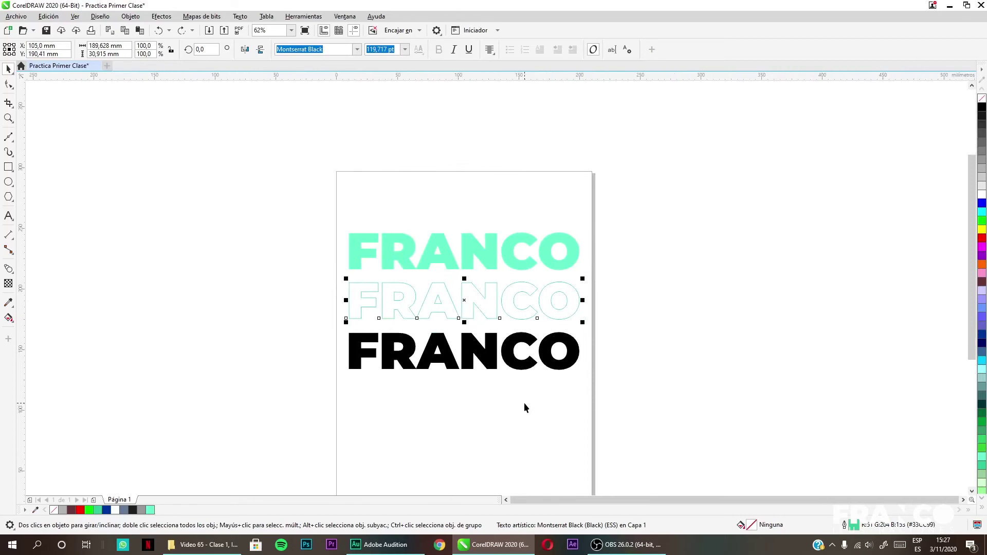
pyautogui.click(587, 423)
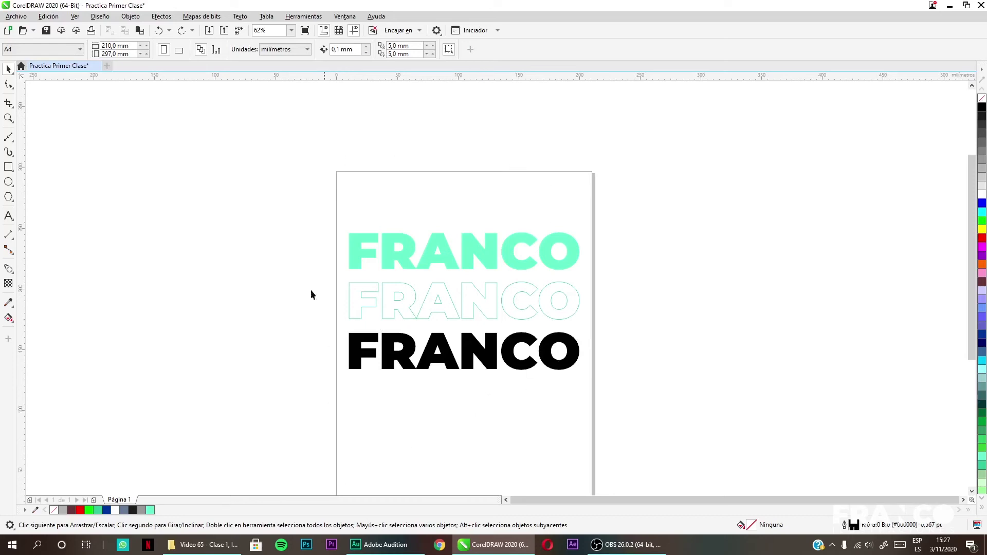
# Try importing the image "140 - Ojo sin frase" from the "141 - Ojo" folder at its original size beside the page
pyautogui.click(209, 32)
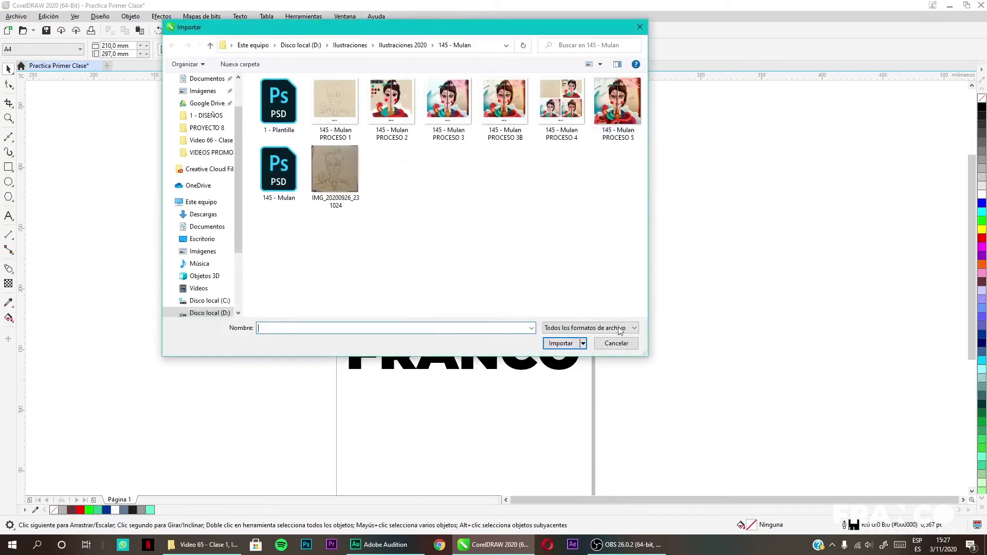
pyautogui.click(402, 46)
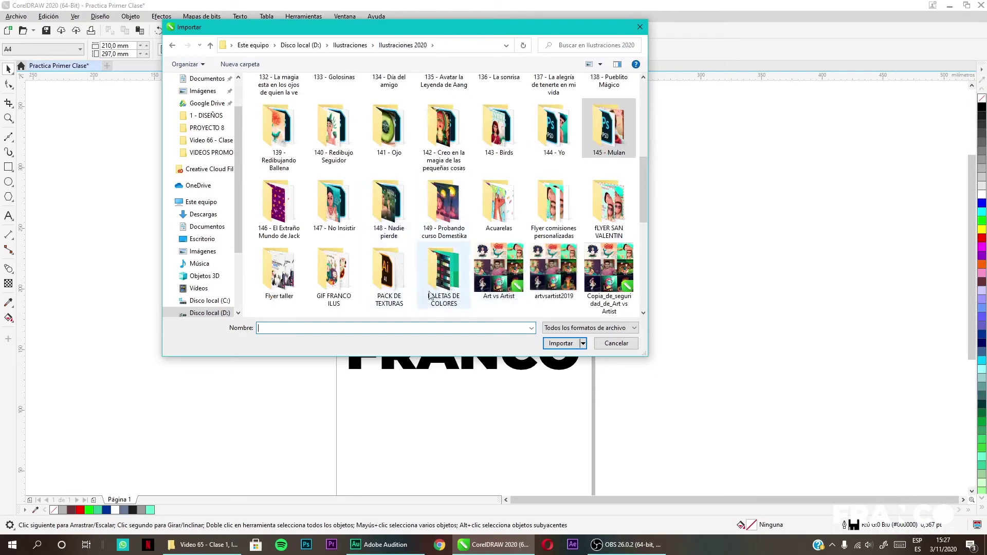
pyautogui.doubleClick(389, 134)
pyautogui.click(417, 143)
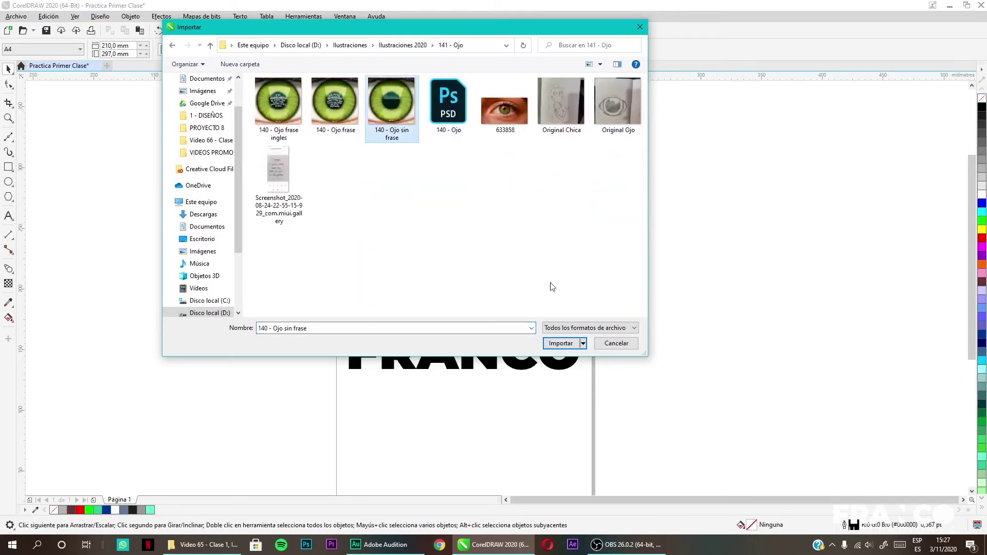
pyautogui.click(561, 343)
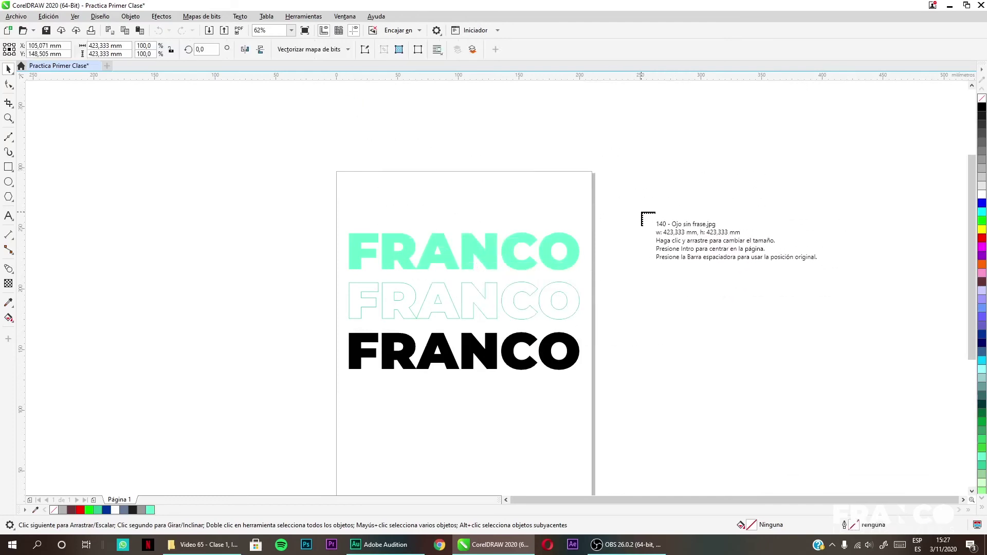
pyautogui.click(616, 145)
pyautogui.moveTo(807, 404); pyautogui.dragTo(746, 307)
pyautogui.hotkey('ctrl', 'z')
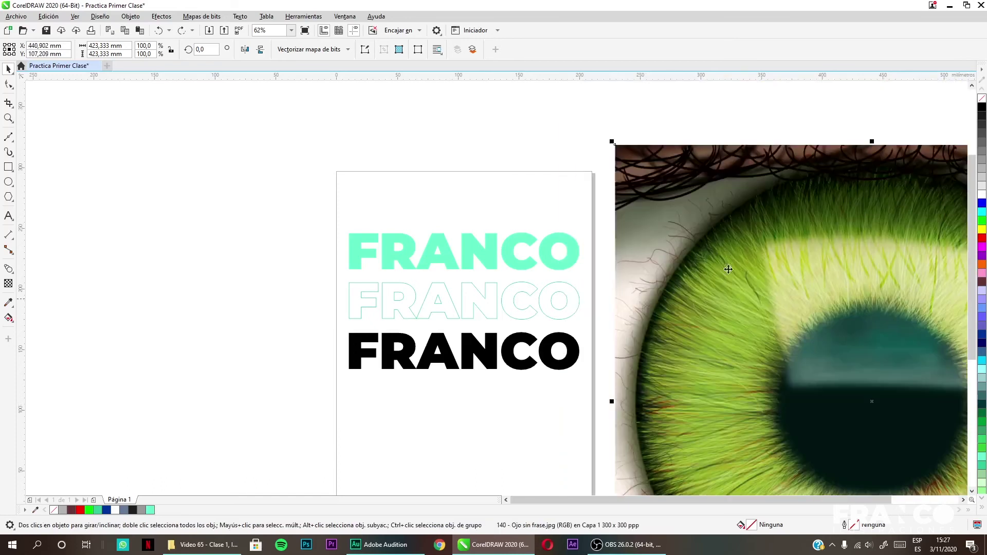
pyautogui.hotkey('ctrl', 'z')
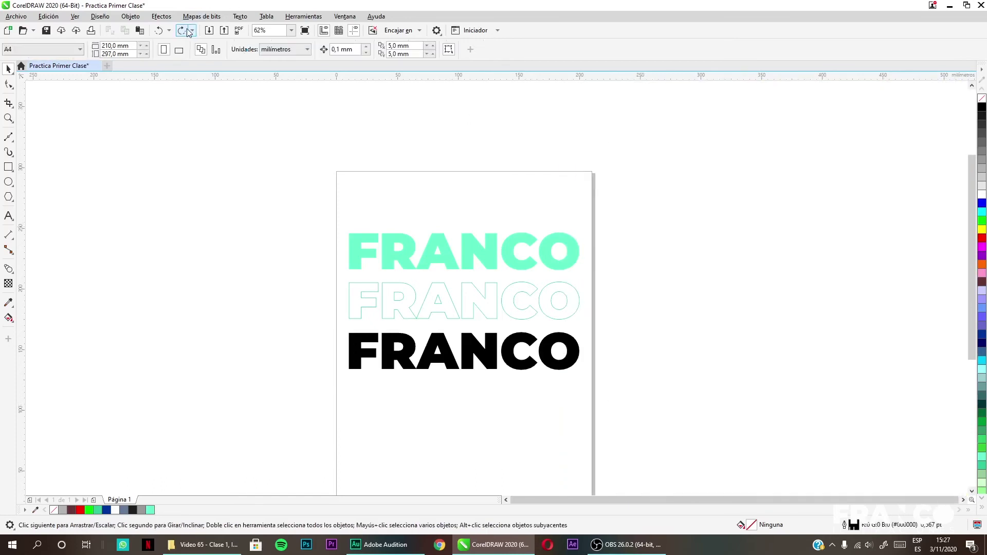
# Import the image "140 - Ojo sin frase" to the right of the page, scaled to about 225 mm wide
pyautogui.click(209, 31)
pyautogui.click(408, 119)
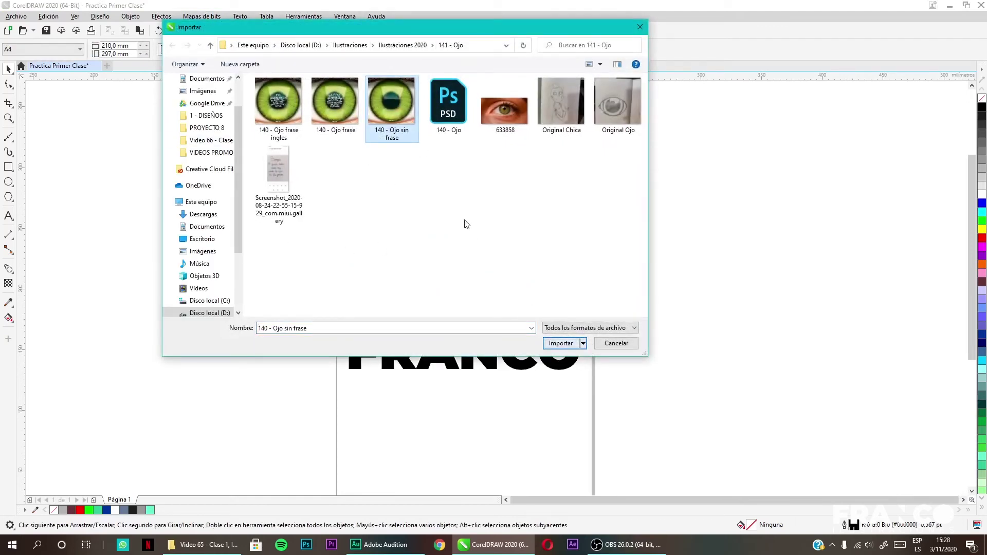
pyautogui.click(564, 348)
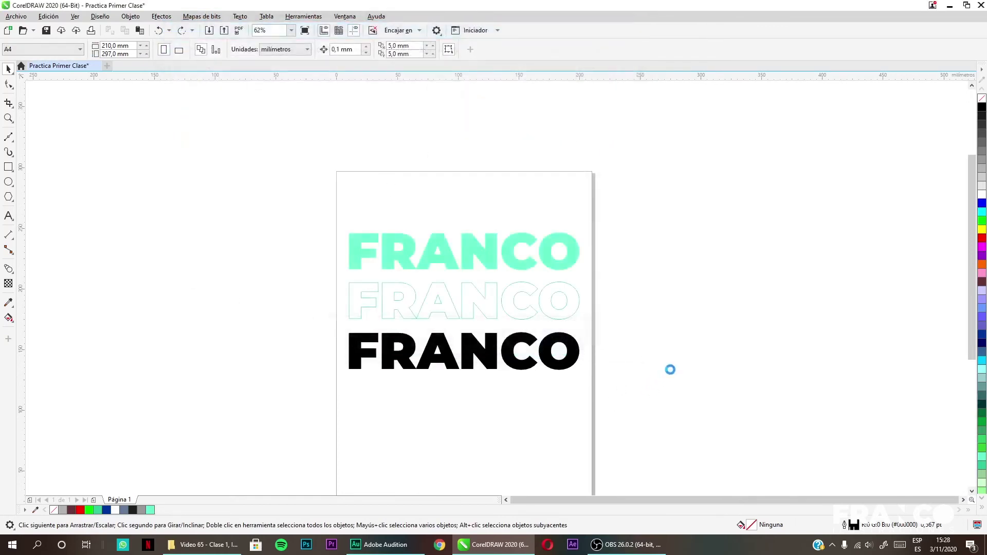
pyautogui.moveTo(603, 242); pyautogui.dragTo(909, 466)
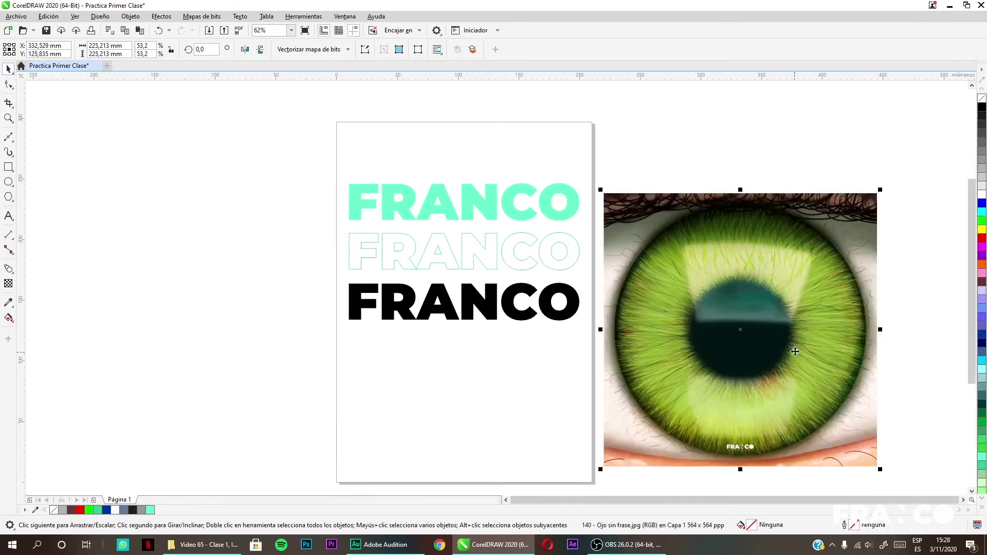
# Move the eye image over the texts and back out beside the page, leaving a clear gap to the page edge
pyautogui.moveTo(734, 326); pyautogui.dragTo(509, 306)
pyautogui.moveTo(491, 369); pyautogui.dragTo(775, 360)
pyautogui.click(603, 313)
pyautogui.click(569, 316)
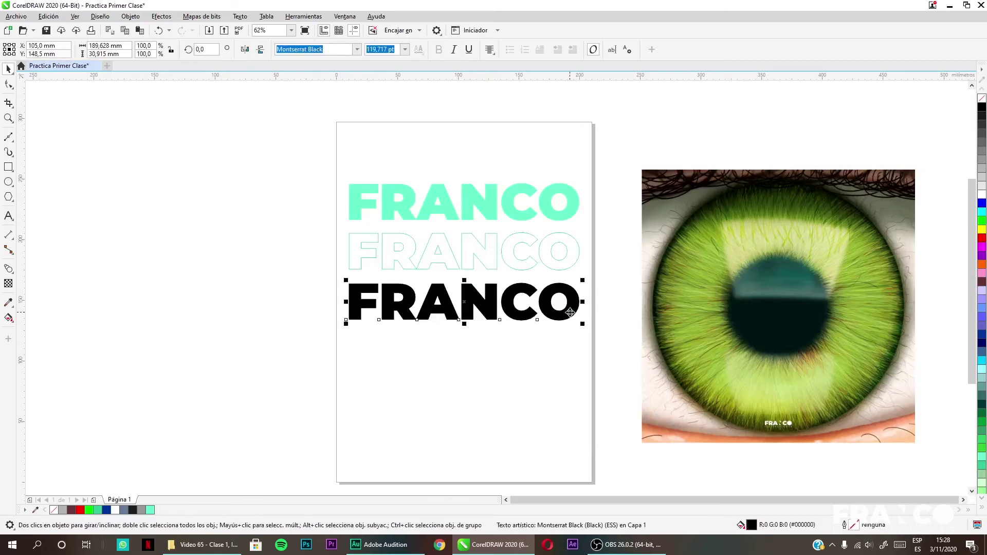
pyautogui.click(578, 388)
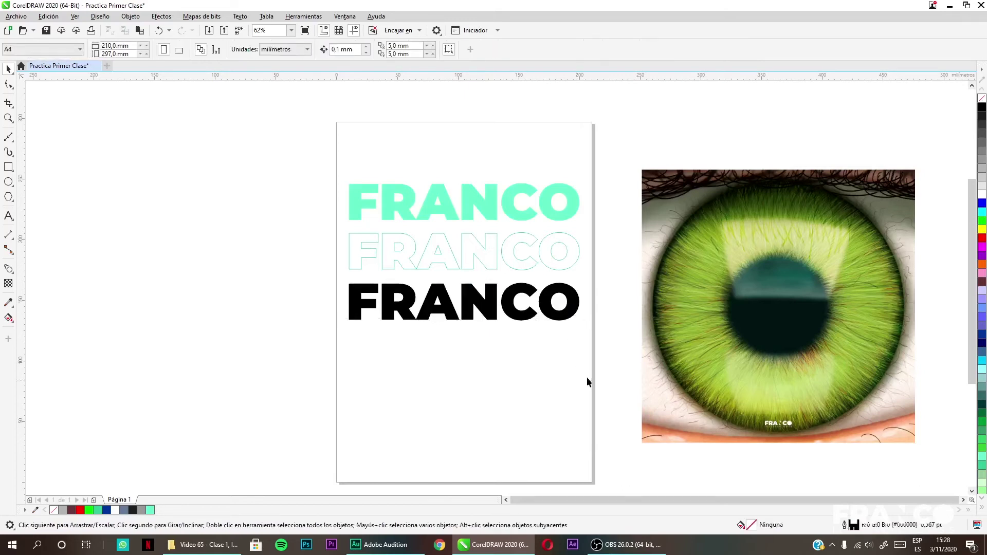
# Place the eye image inside the black bottom text as a PowerClip
pyautogui.click(792, 305)
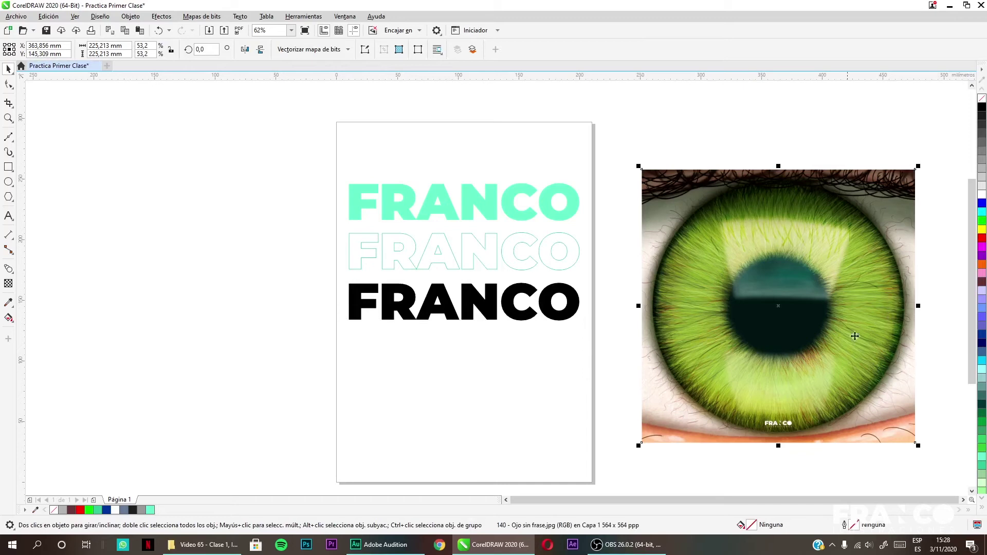
pyautogui.rightClick(766, 265)
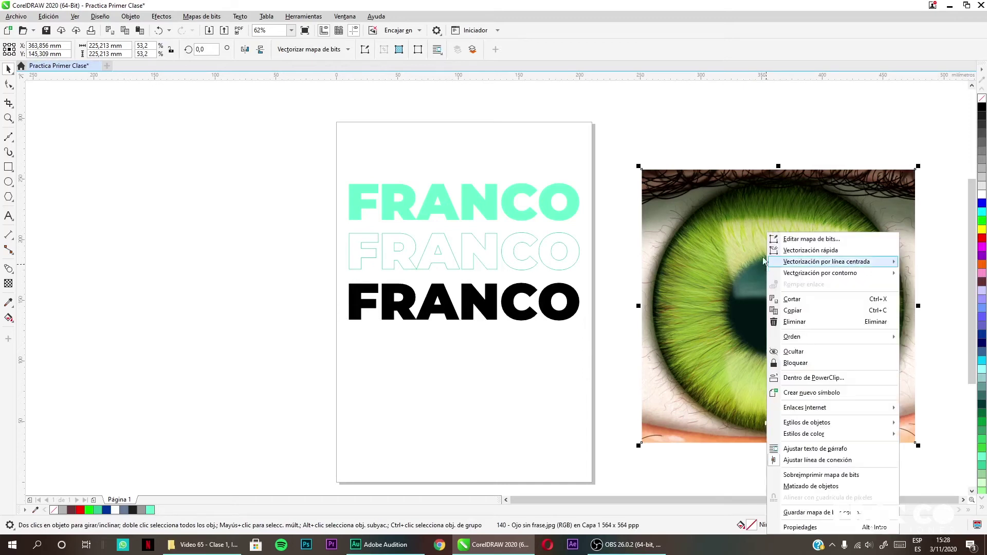
pyautogui.click(752, 193)
pyautogui.rightClick(759, 188)
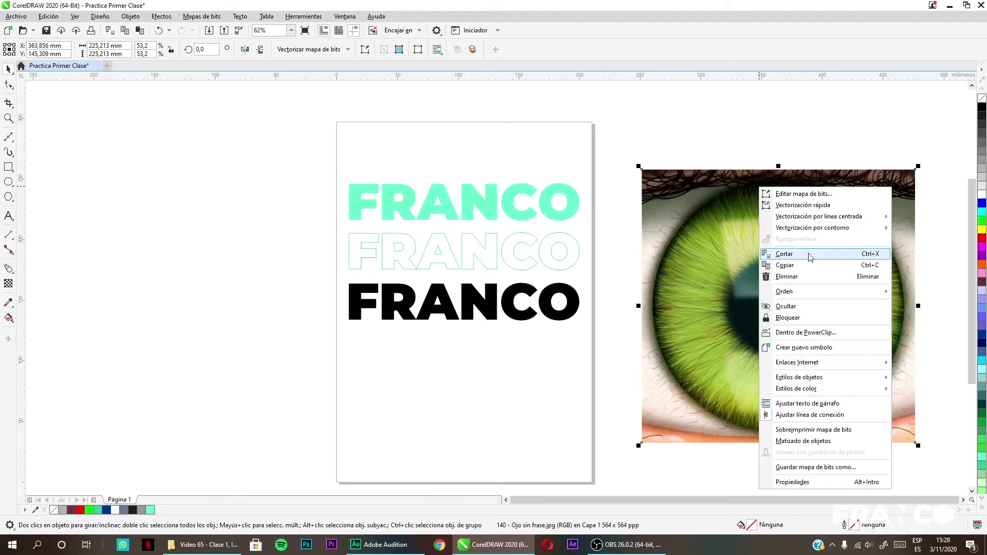
pyautogui.moveTo(826, 291)
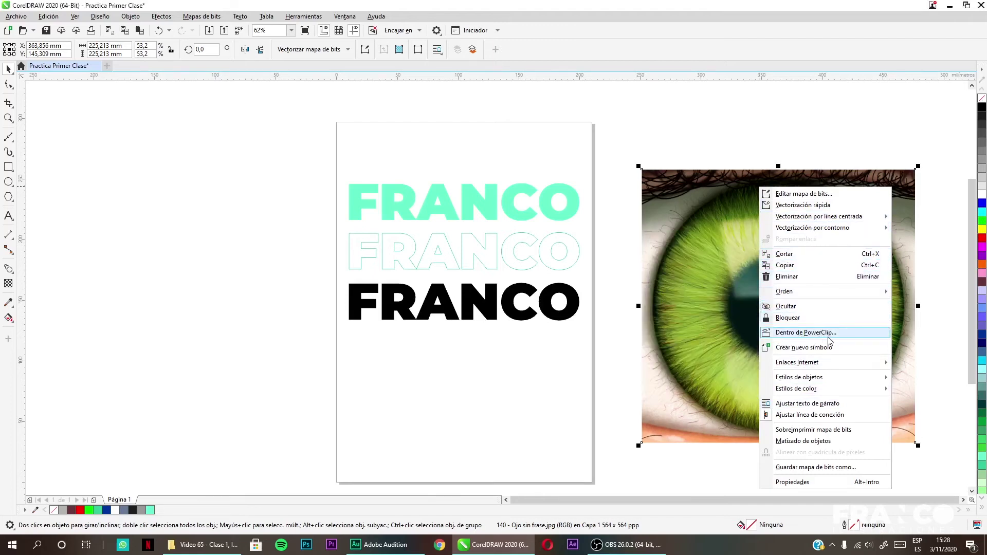
pyautogui.click(798, 332)
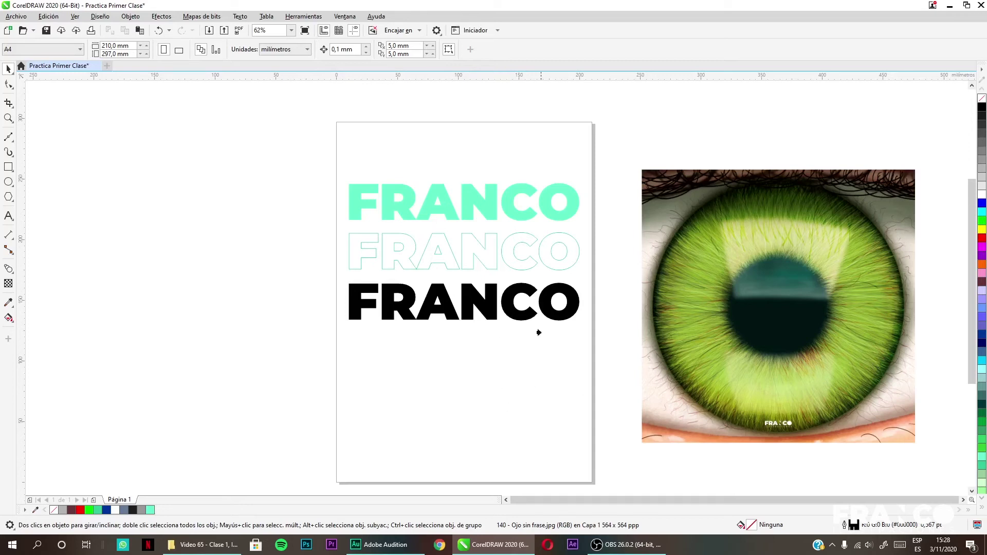
pyautogui.click(468, 296)
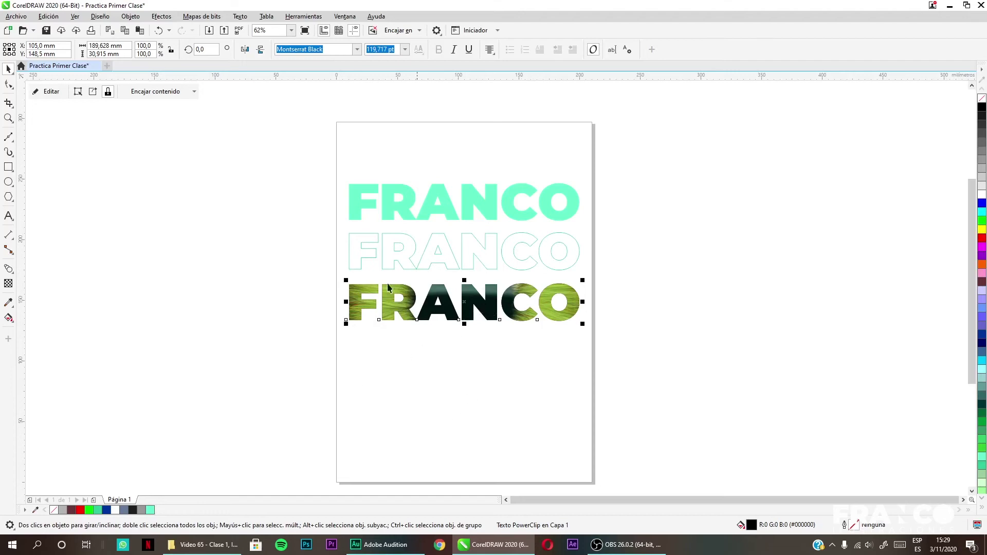
# Open the PowerClip contents of the bottom text for editing and select the eye image
pyautogui.click(398, 392)
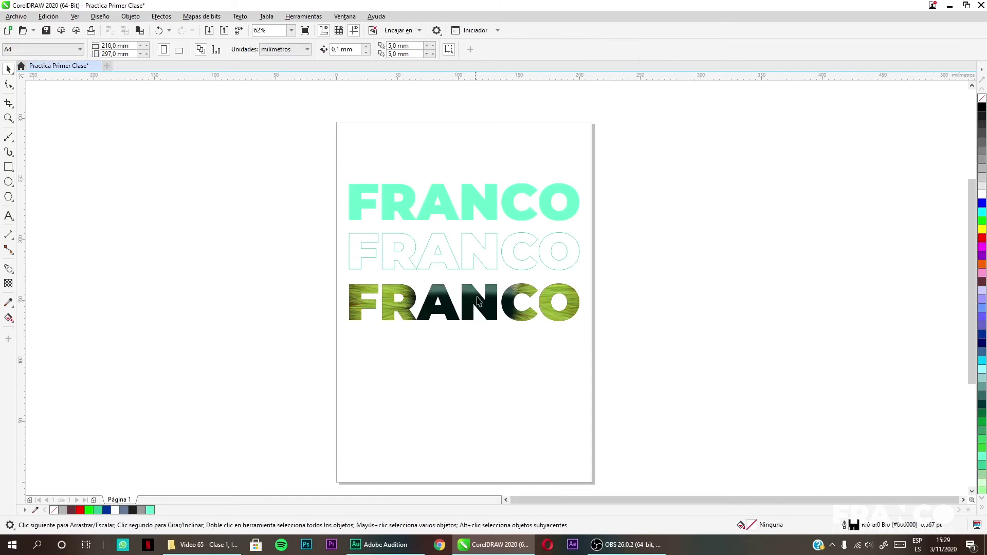
pyautogui.click(573, 318)
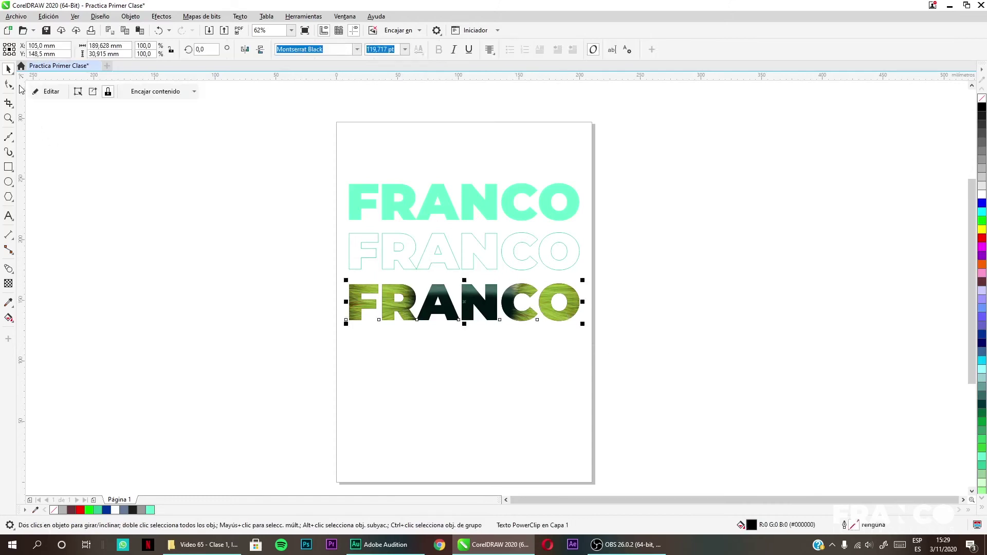
pyautogui.click(50, 92)
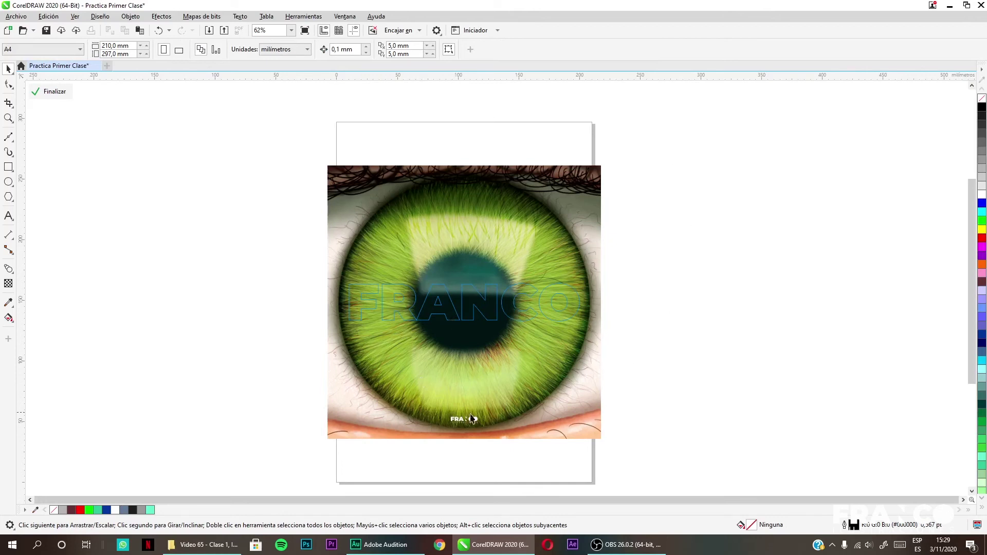
pyautogui.scroll(4, 405, 319)
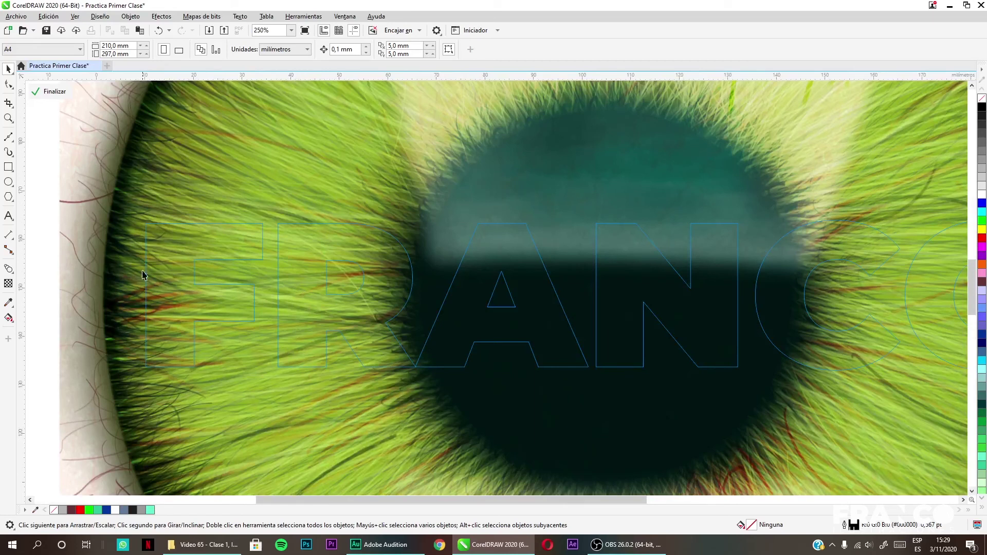
pyautogui.scroll(-2, 234, 288)
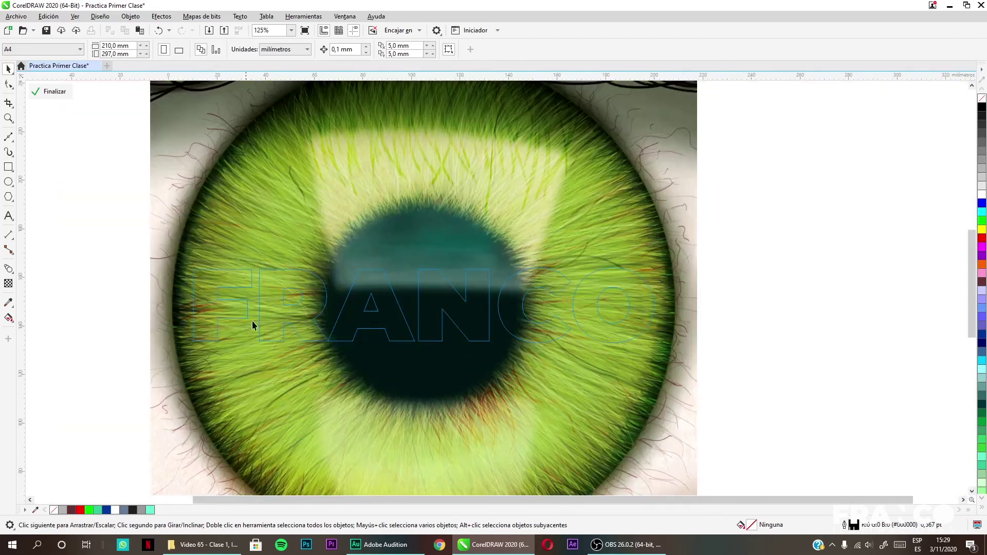
pyautogui.scroll(-2, 479, 346)
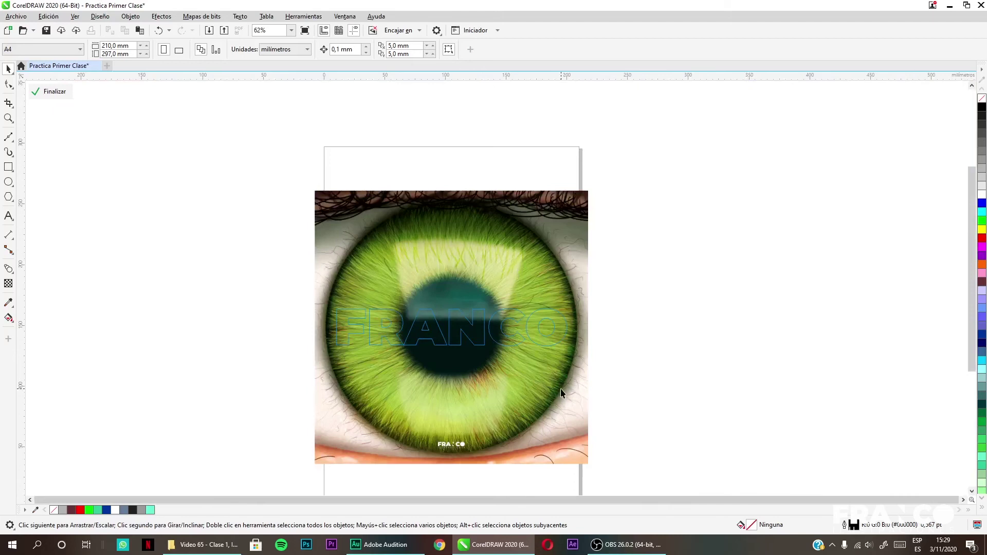
pyautogui.click(588, 458)
pyautogui.moveTo(590, 466)
pyautogui.mouseDown()
pyautogui.moveTo(584, 451)
pyautogui.moveTo(590, 463)
pyautogui.mouseUp()
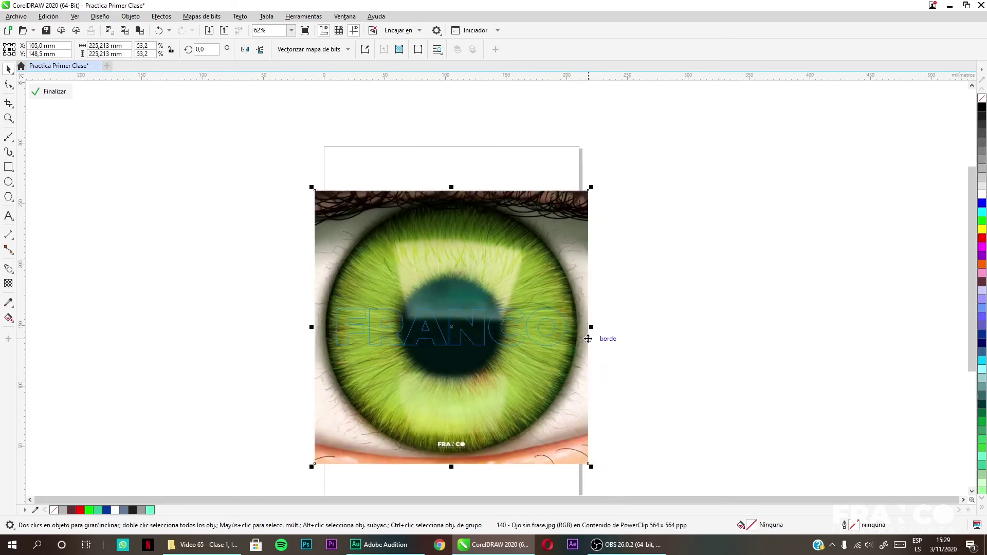
# Scale the eye image proportionally about its centre to about 193 mm wide and finish editing the PowerClip
pyautogui.moveTo(591, 333); pyautogui.dragTo(507, 334)
pyautogui.hotkey('ctrl', 'z')
pyautogui.moveTo(594, 470); pyautogui.dragTo(574, 449)
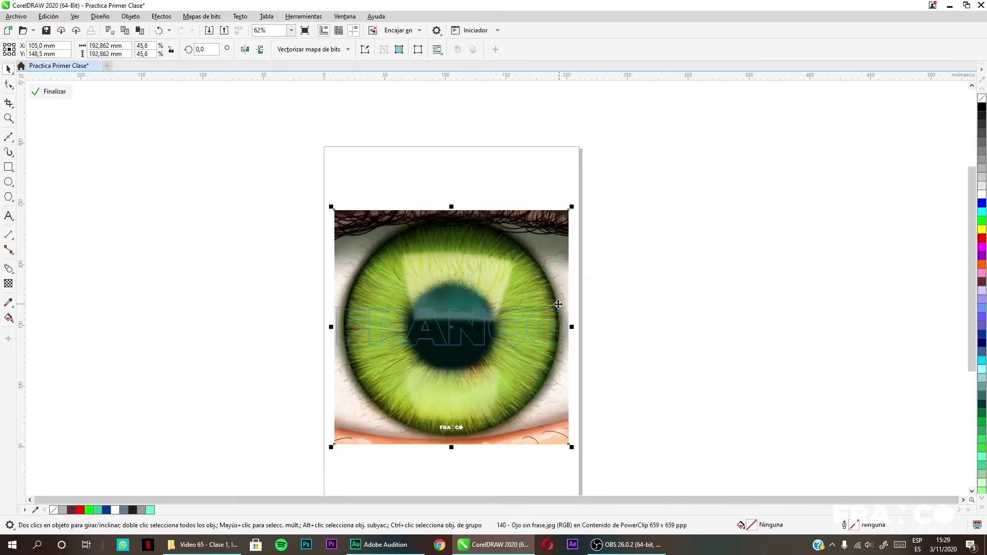
pyautogui.scroll(3, 559, 304)
pyautogui.scroll(-3, 501, 419)
pyautogui.scroll(-3, 501, 419)
pyautogui.click(653, 364)
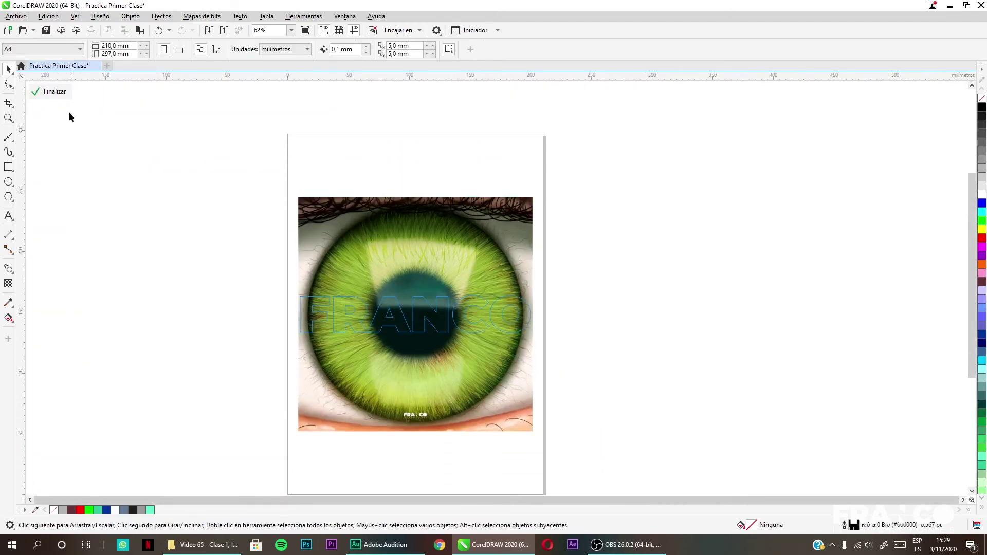
pyautogui.click(56, 93)
pyautogui.click(403, 363)
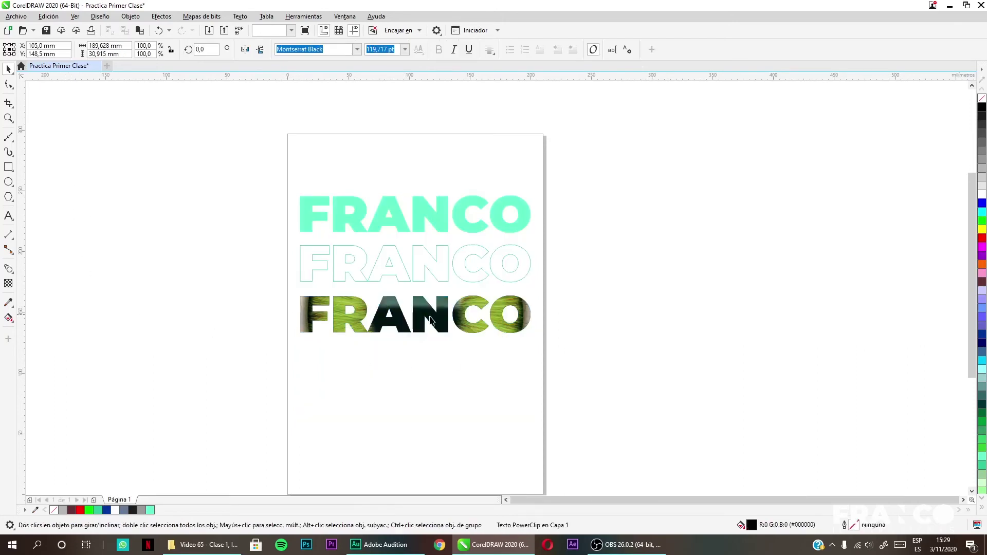
# Examine how the eye image is clipped along the letter edges of the bottom text
pyautogui.scroll(5, 399, 359)
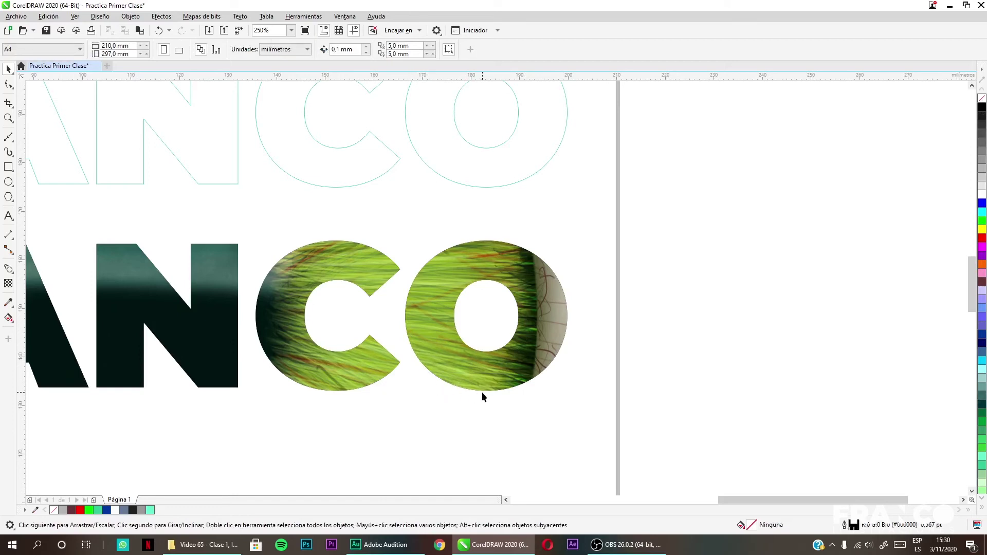
pyautogui.scroll(5, 481, 394)
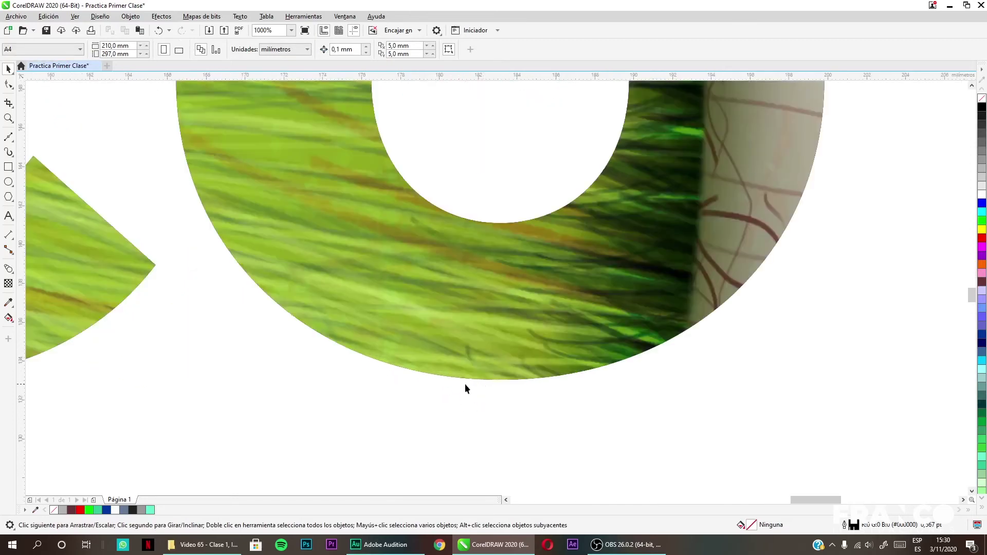
pyautogui.scroll(-7, 482, 389)
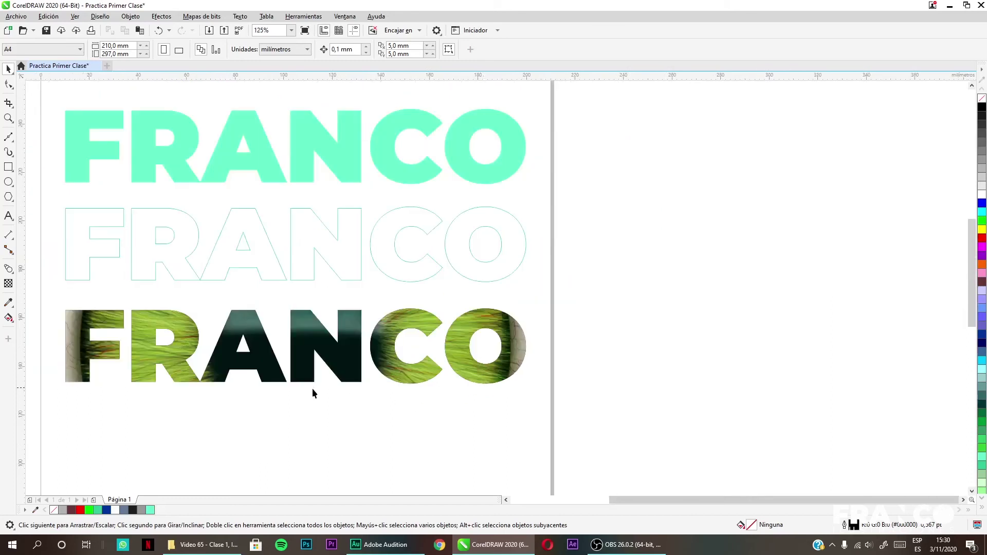
pyautogui.click(489, 381)
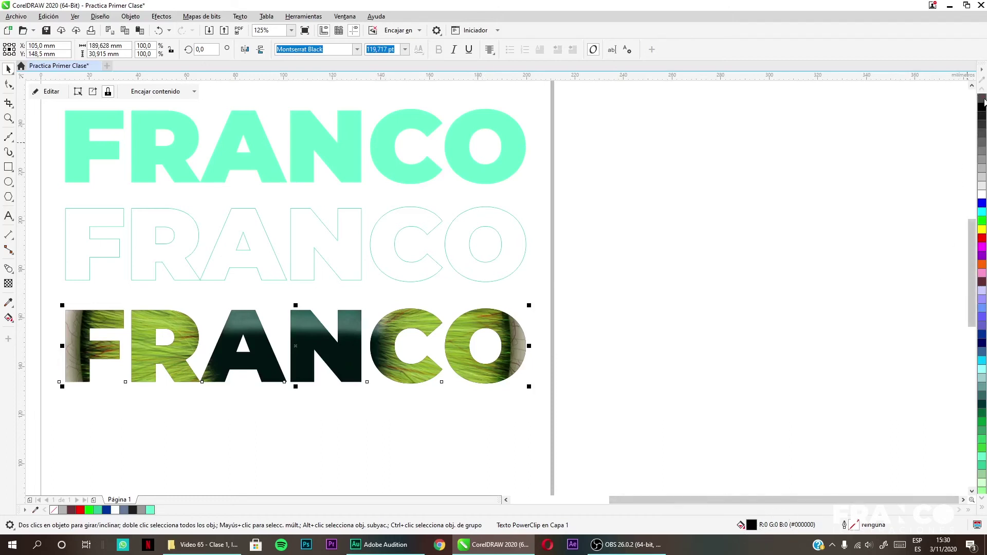
pyautogui.click(813, 353)
pyautogui.scroll(2, 469, 389)
pyautogui.scroll(4, 470, 389)
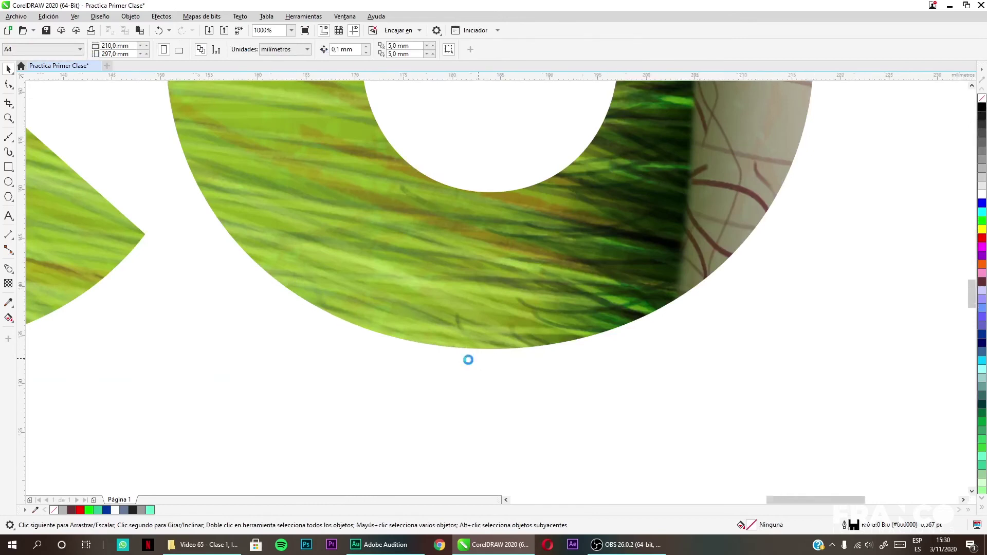
pyautogui.scroll(-4, 476, 359)
pyautogui.hscroll(-5, 326, 366)
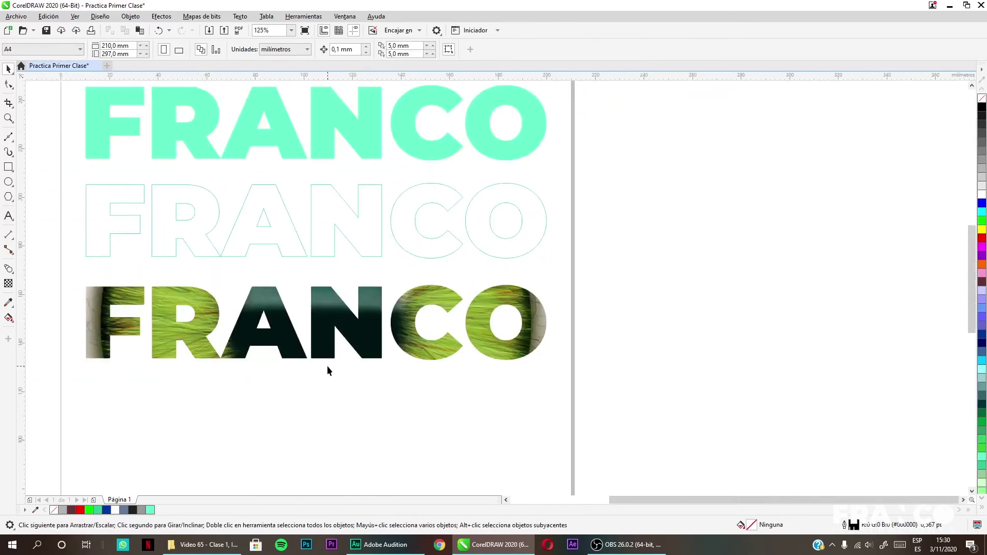
pyautogui.hscroll(-1, 457, 354)
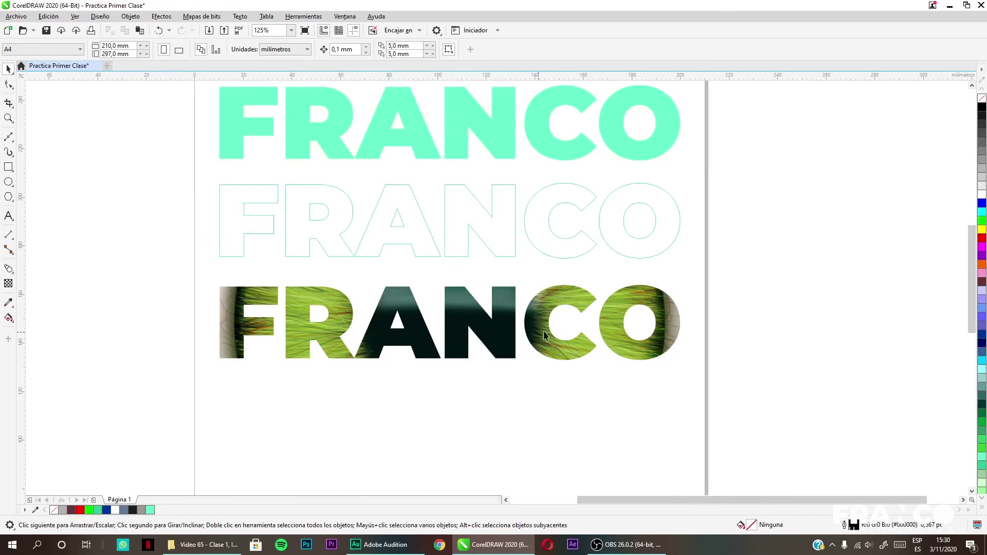
# Add the surname in capitals as a second line of the image-filled bottom text
pyautogui.doubleClick(606, 343)
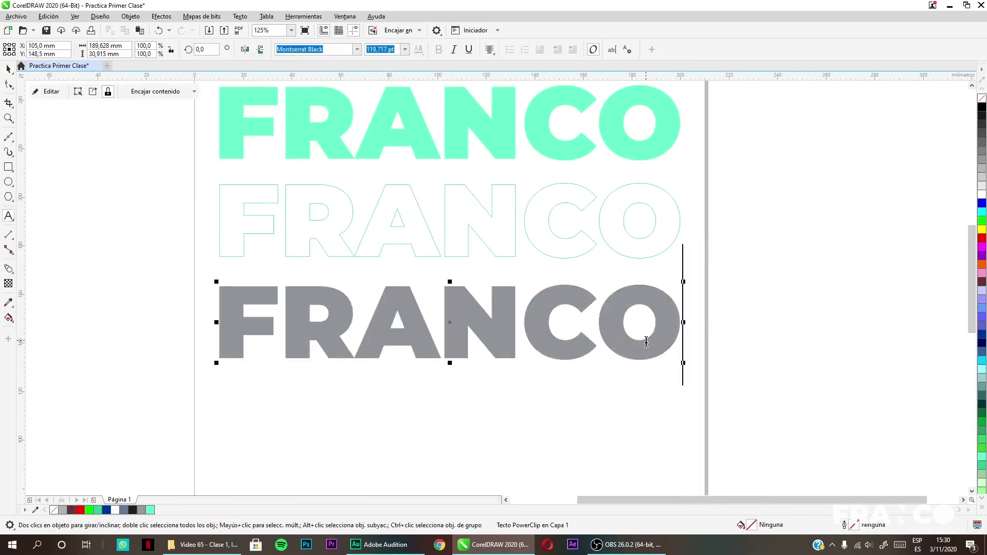
pyautogui.press('Return')
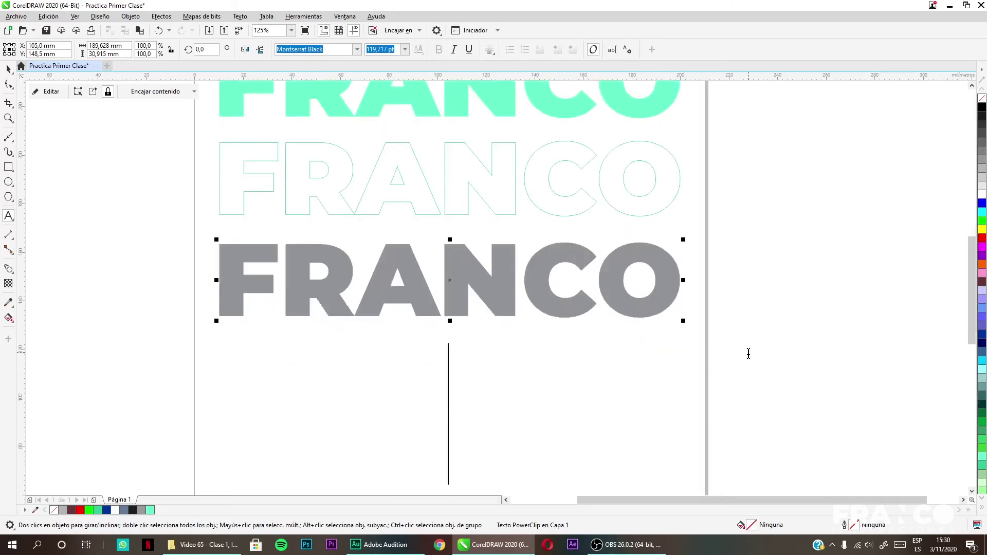
pyautogui.write('NOVOA')
pyautogui.click(50, 95)
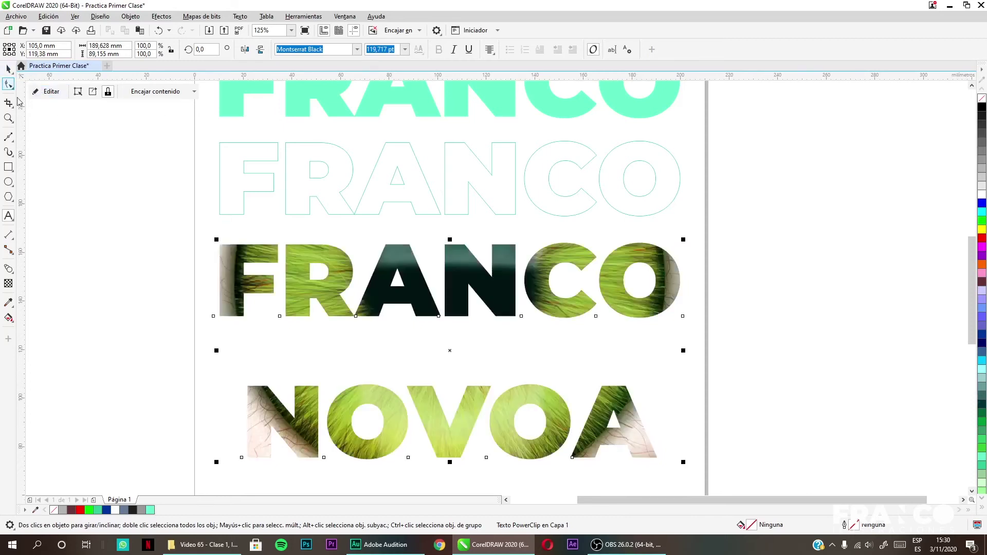
# Look at the PowerClip contents behind both text lines and leave them unchanged
pyautogui.scroll(-2, 634, 405)
pyautogui.scroll(-1, 636, 410)
pyautogui.scroll(2, 496, 445)
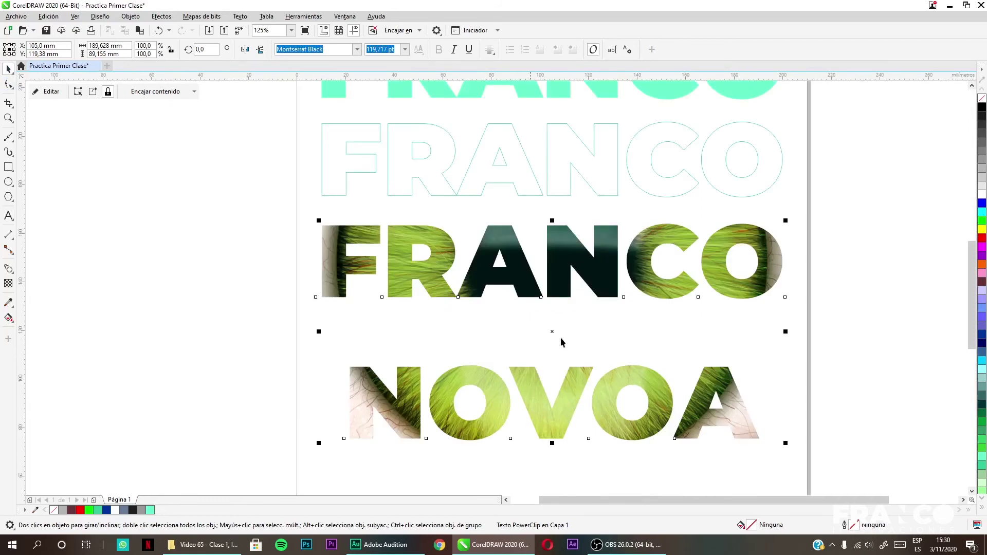
pyautogui.doubleClick(590, 281)
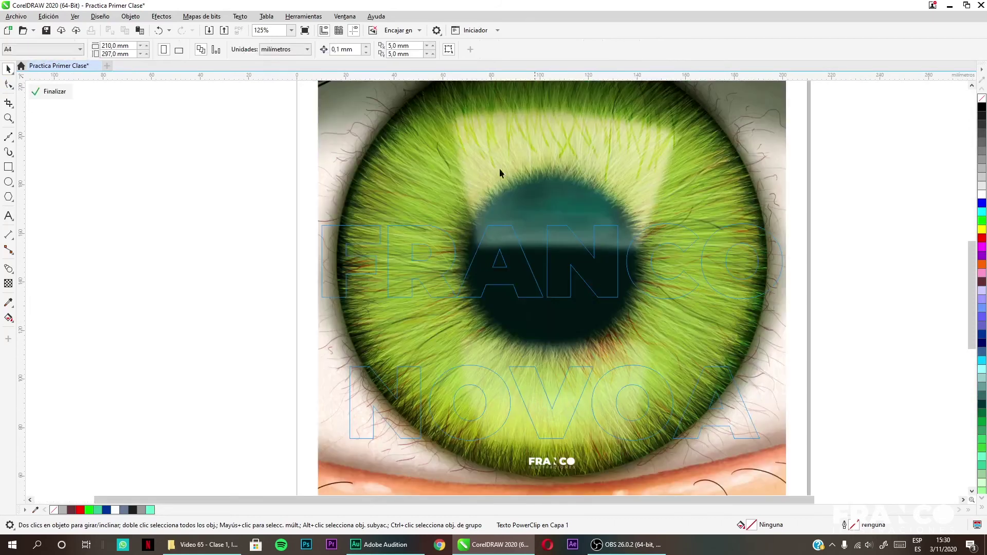
pyautogui.keyDown('ctrl'); pyautogui.click(206, 275); pyautogui.keyUp('ctrl')
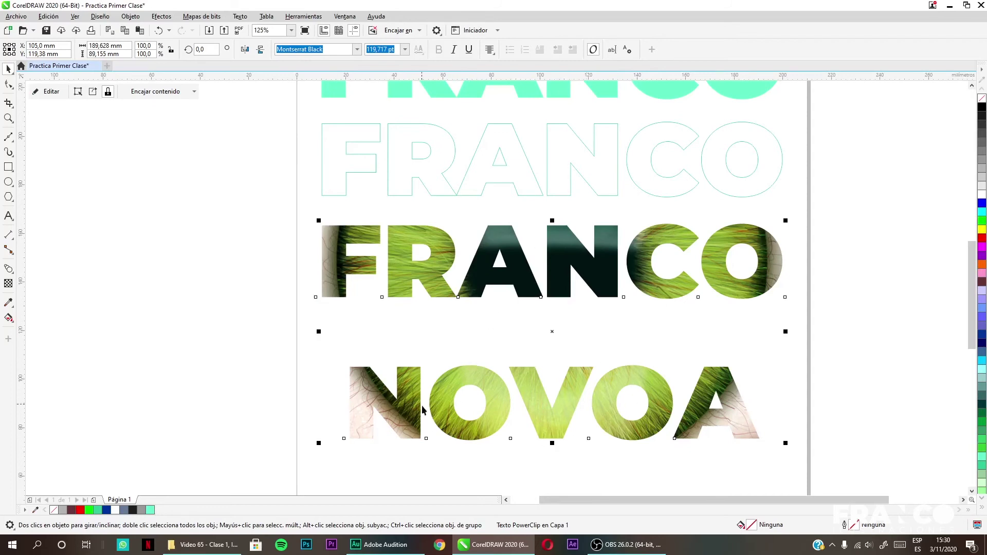
# Append "ASDADASDA" to the first line of the image-filled text
pyautogui.doubleClick(749, 428)
pyautogui.scroll(-3, 748, 428)
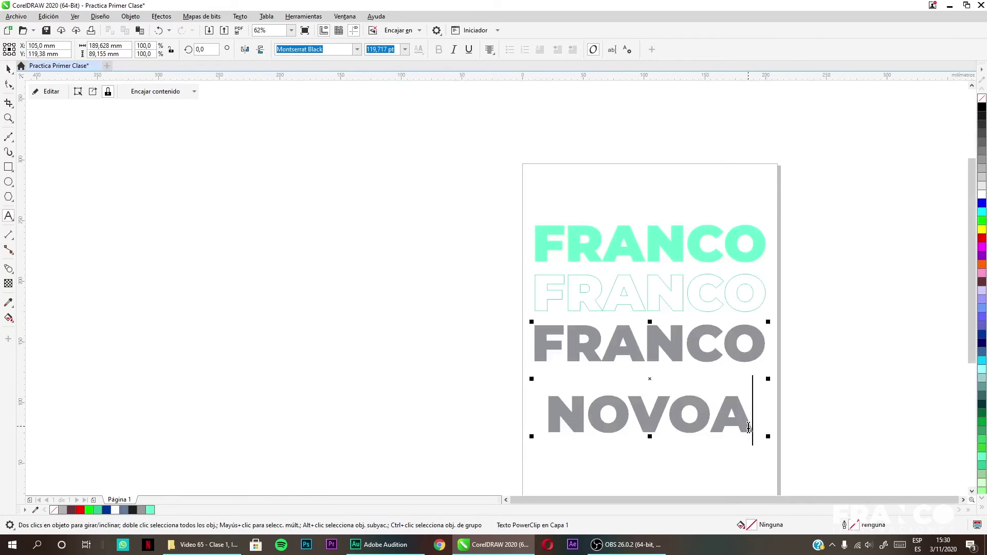
pyautogui.click(759, 353)
pyautogui.write('ASDADASDA')
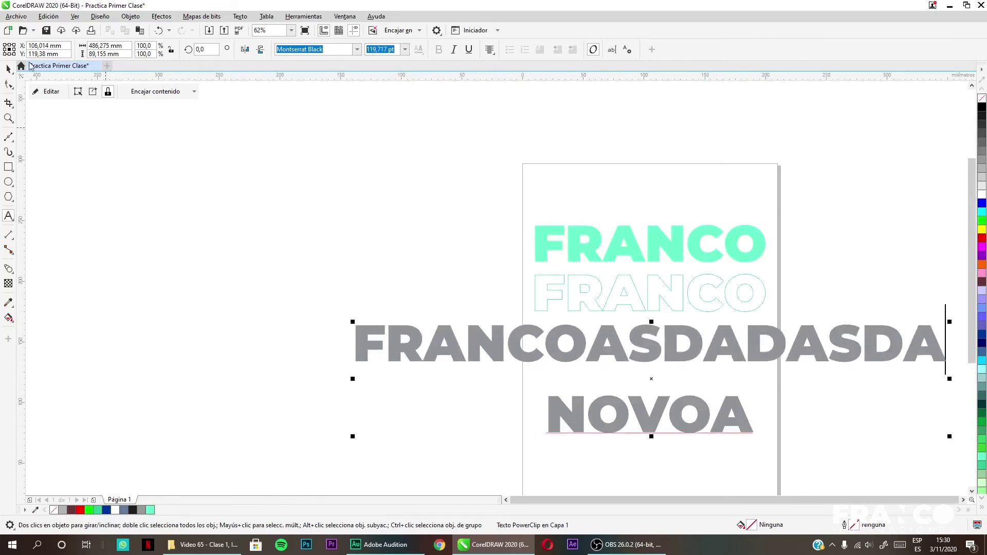
pyautogui.click(8, 68)
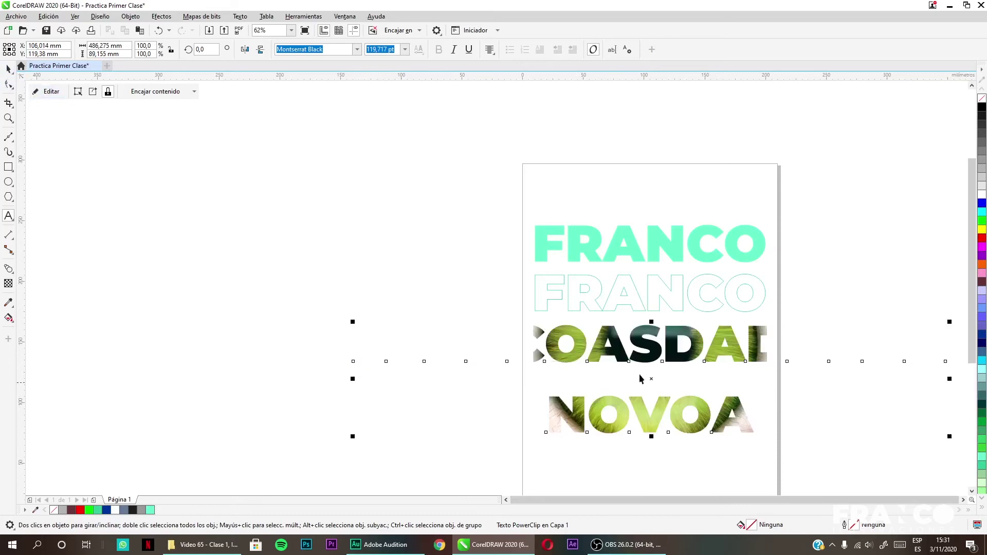
# Open the PowerClip contents and enlarge the eye image about its centre to about 498 mm wide, covering the lengthened text
pyautogui.hscroll(1, 549, 370)
pyautogui.hscroll(1, 550, 371)
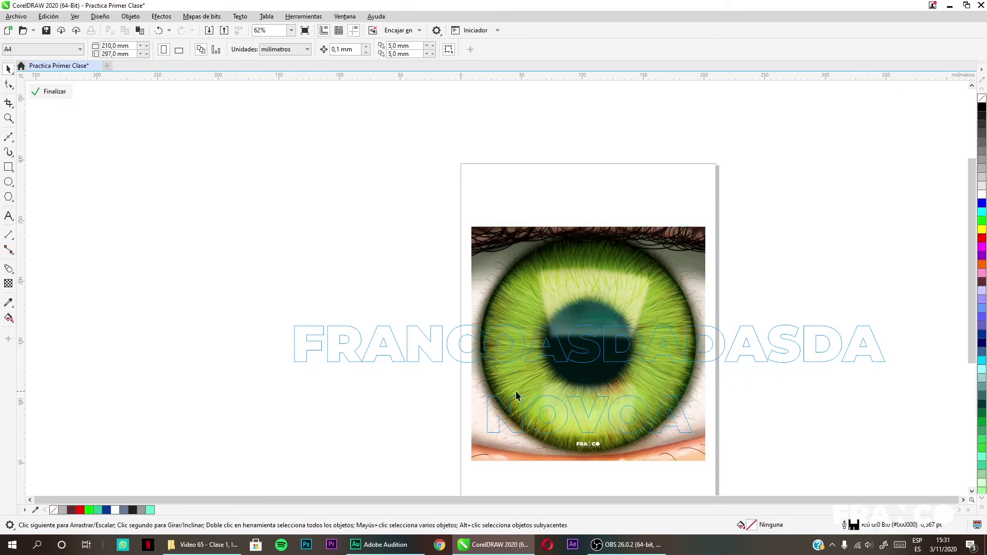
pyautogui.click(684, 401)
pyautogui.click(711, 218)
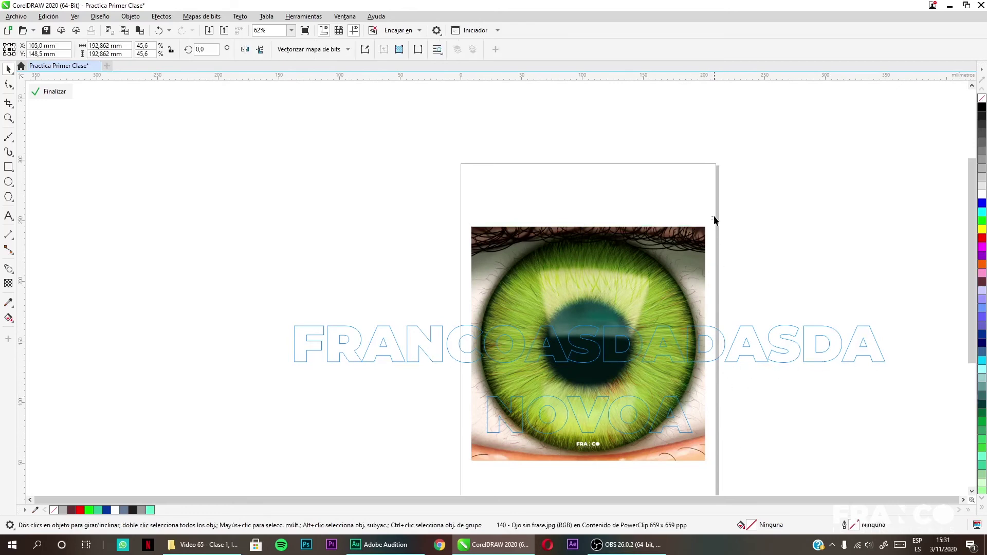
pyautogui.click(713, 226)
pyautogui.moveTo(714, 226); pyautogui.dragTo(894, 98)
pyautogui.scroll(-3, 668, 334)
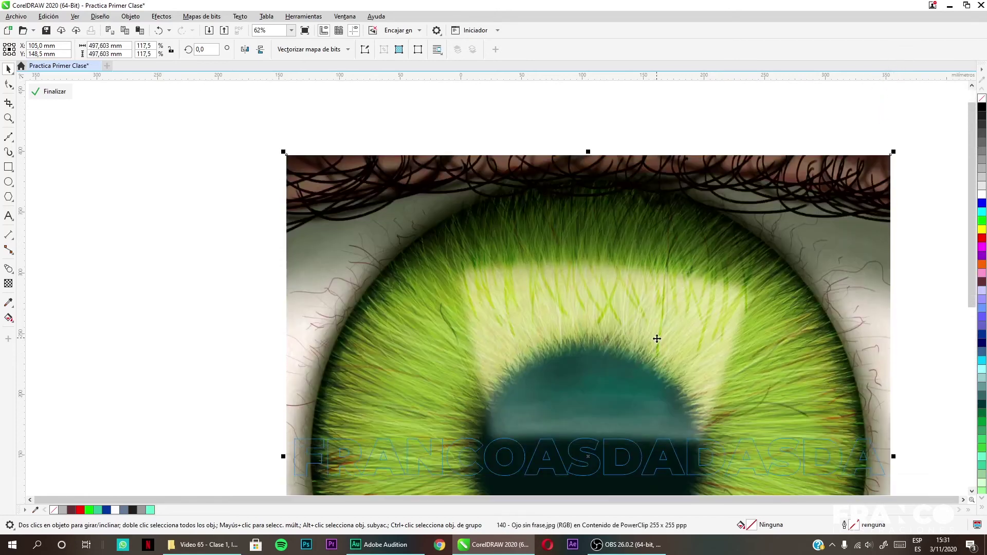
# Undo the eye image enlargement and the letters appended to the first text line
pyautogui.hotkey('ctrl', 'z')
pyautogui.hotkey('ctrl', 'z')
pyautogui.hotkey('ctrl', 'z')
pyautogui.hotkey('ctrl', 'z')
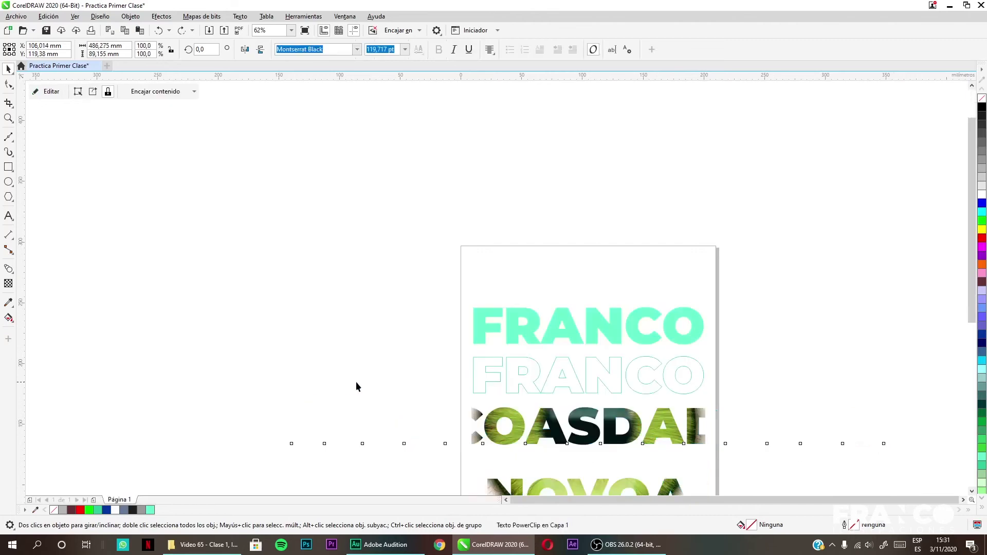
pyautogui.scroll(-2, 300, 405)
pyautogui.scroll(-2, 301, 410)
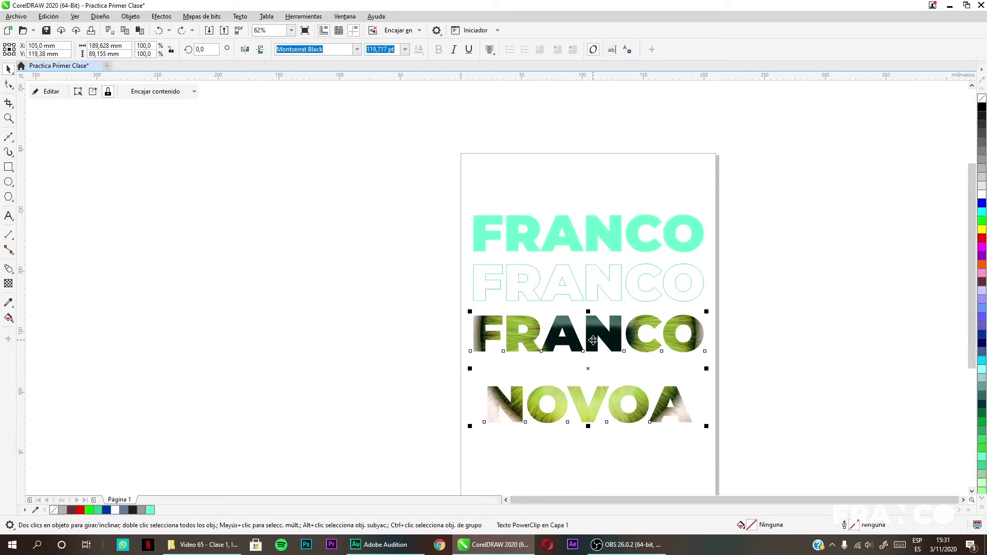
# Set the line spacing of the two-line image-filled text to 65% of the character height
pyautogui.click(644, 369)
pyautogui.click(652, 349)
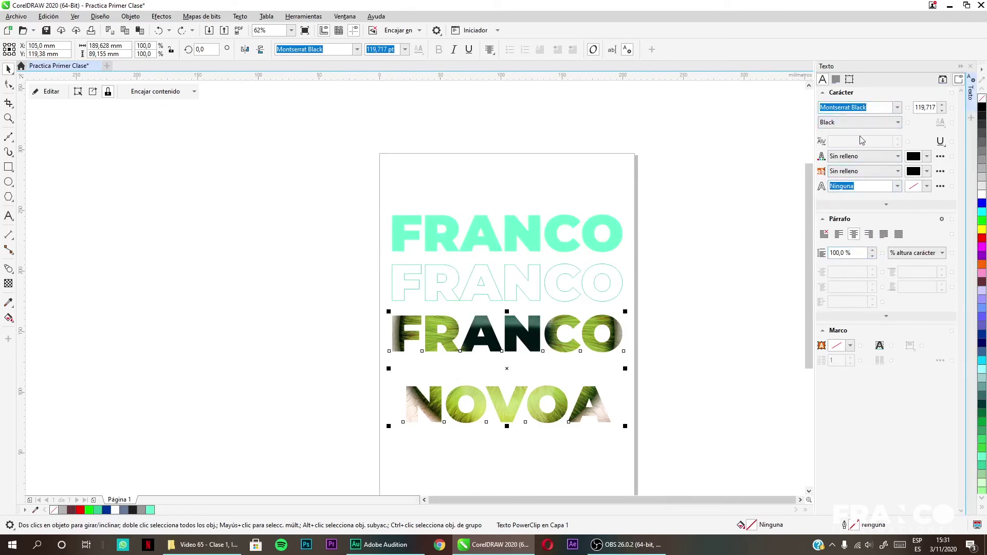
pyautogui.click(862, 252)
pyautogui.write('75')
pyautogui.press('Return')
pyautogui.hotkey('shift', 'Home')
pyautogui.write('65')
pyautogui.press('Return')
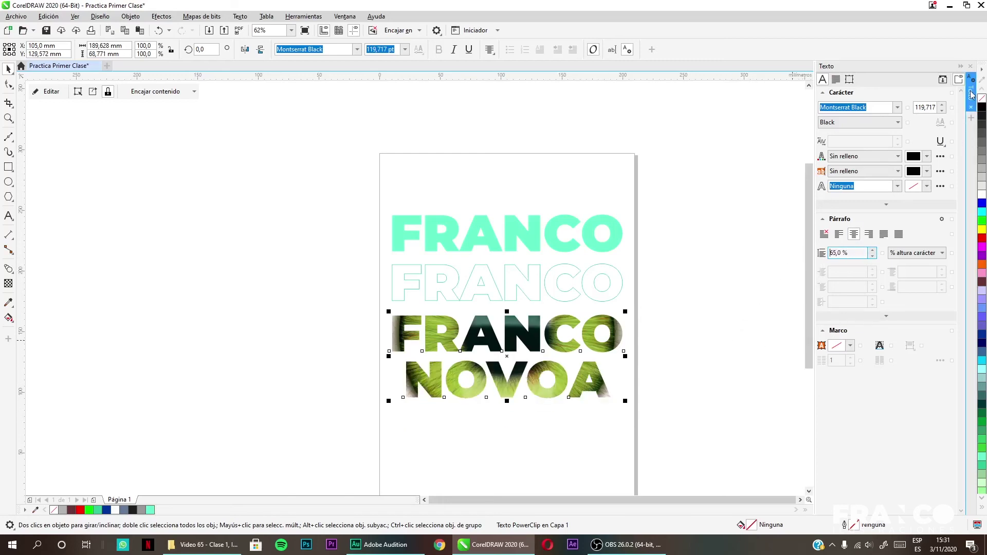
# Move the two-line image-filled text down about 20 mm, away from the outlined text
pyautogui.click(740, 297)
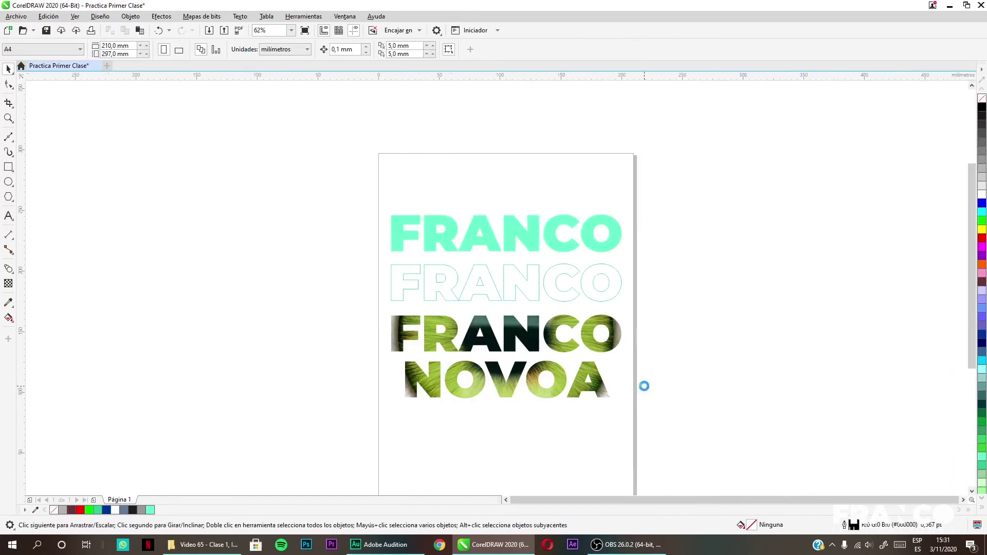
pyautogui.click(596, 389)
pyautogui.moveTo(596, 389); pyautogui.dragTo(594, 414)
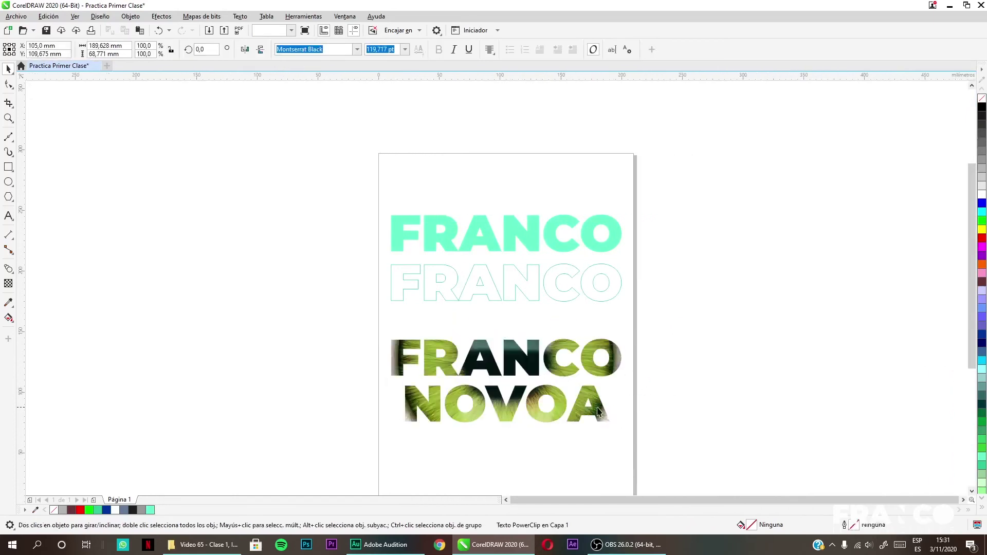
# Space out the three text blocks by moving the outlined text down about 24 mm and the image-filled text down about 18 mm
pyautogui.scroll(-1, 593, 400)
pyautogui.moveTo(593, 372); pyautogui.dragTo(350, 336)
pyautogui.hotkey('ctrl', 'z')
pyautogui.hotkey('ctrl', 'shift', 'z')
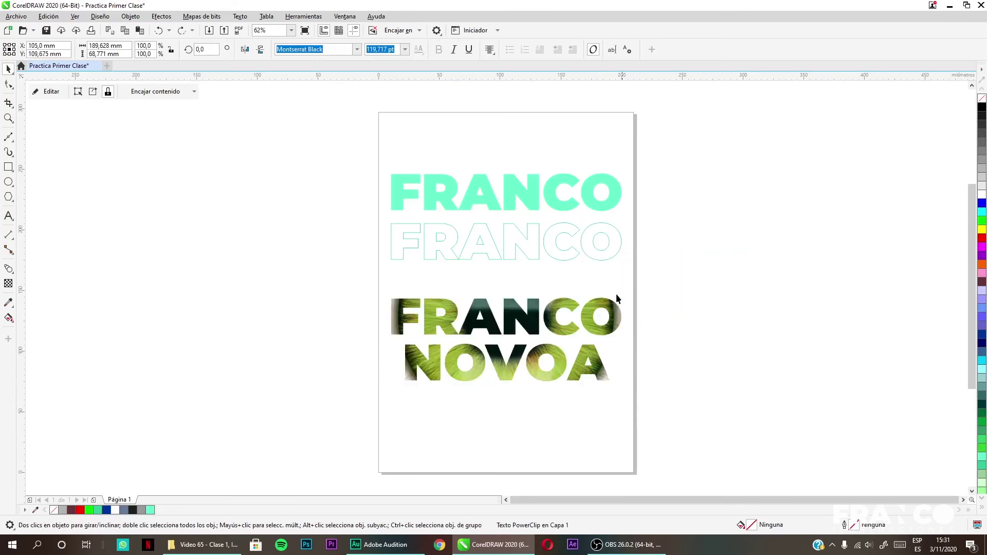
pyautogui.moveTo(577, 332); pyautogui.dragTo(576, 367)
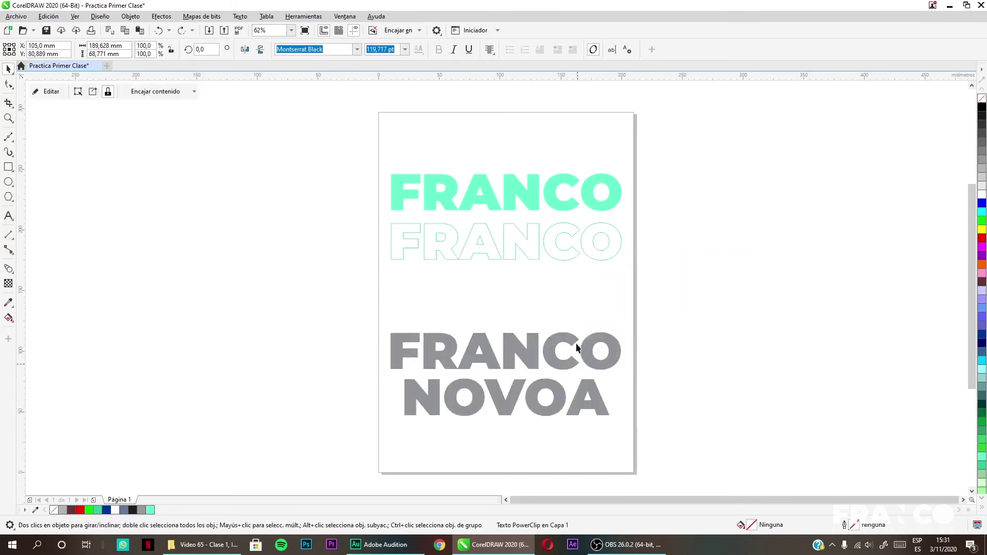
pyautogui.moveTo(560, 254); pyautogui.dragTo(557, 289)
pyautogui.click(661, 258)
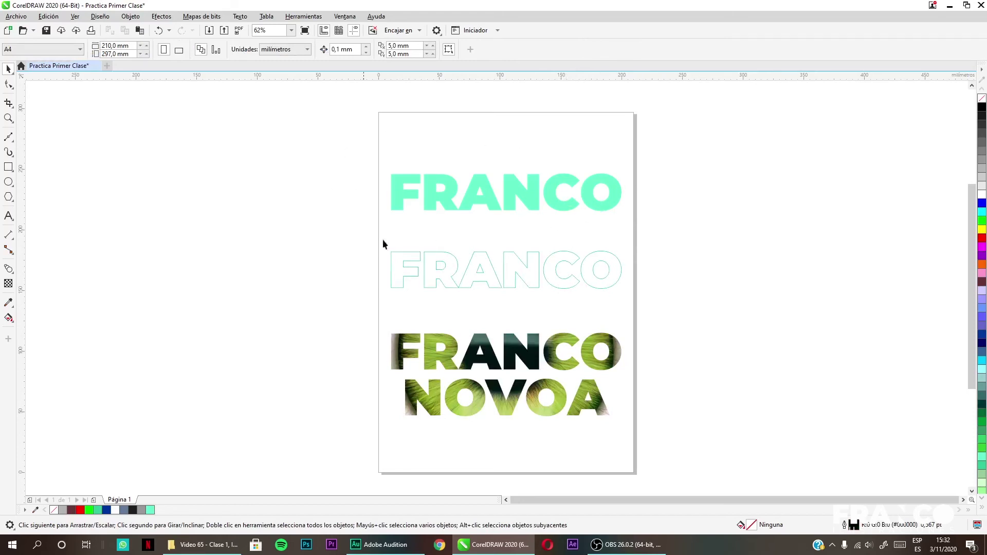
pyautogui.click(515, 195)
pyautogui.click(534, 279)
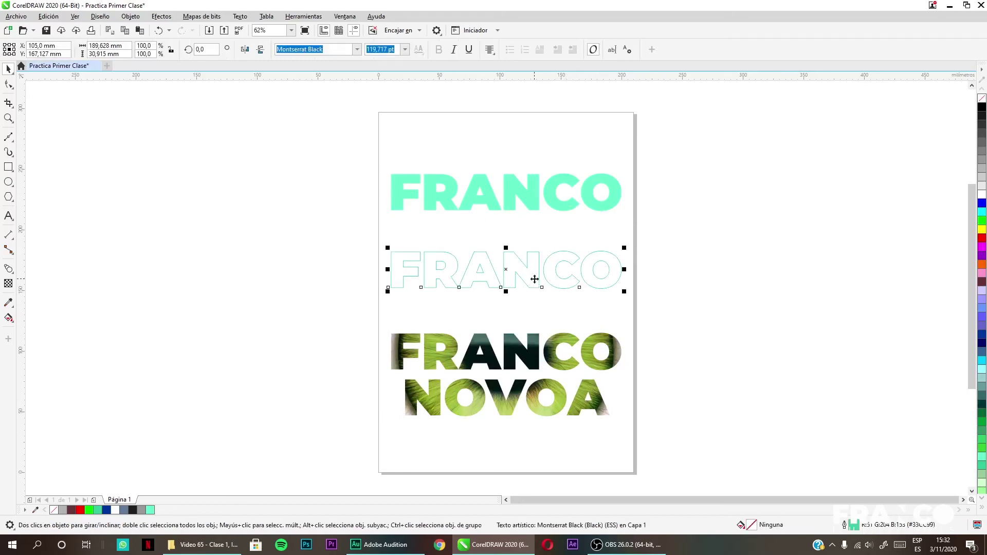
pyautogui.moveTo(561, 371); pyautogui.dragTo(560, 357)
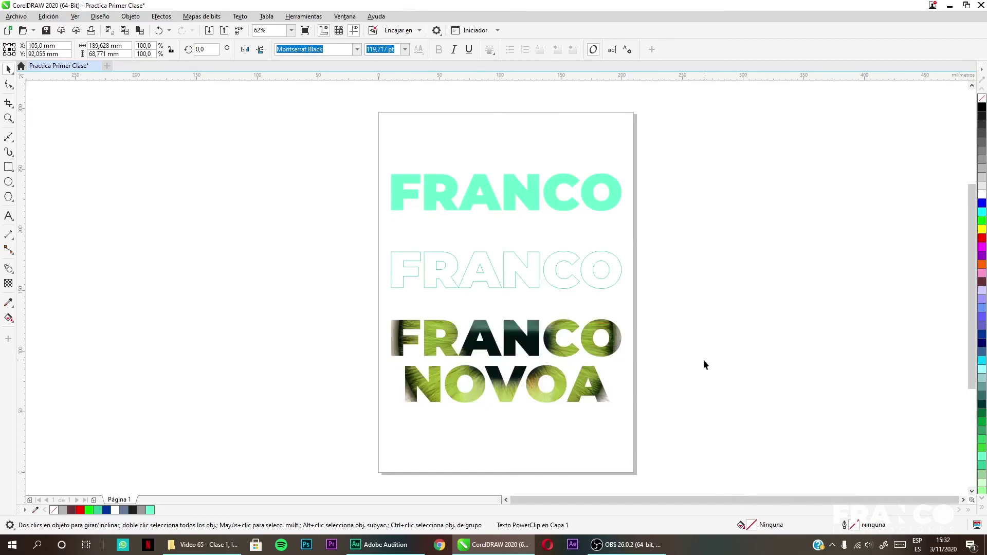
pyautogui.click(551, 411)
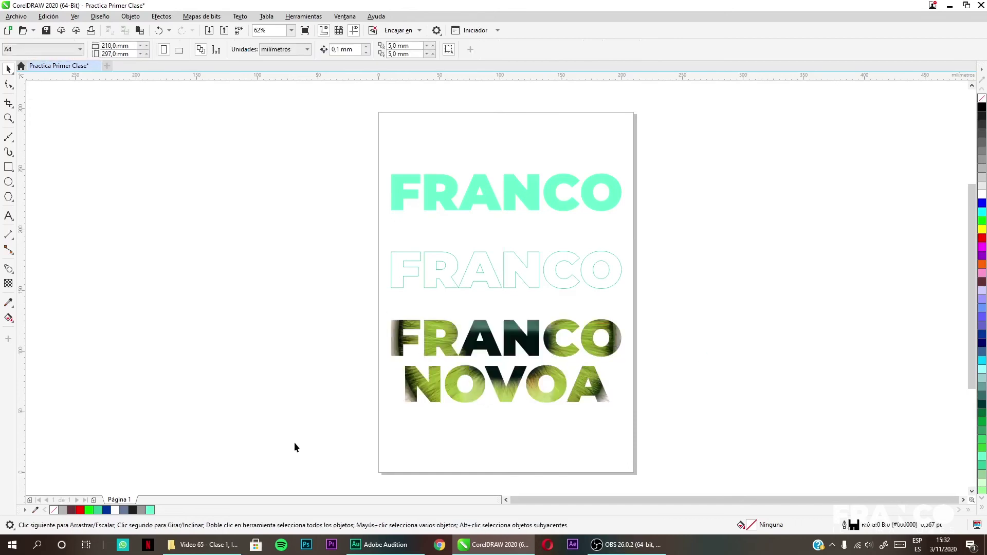
# Add a blank second page to the document and rename the first page "Tarea 1"
pyautogui.click(94, 500)
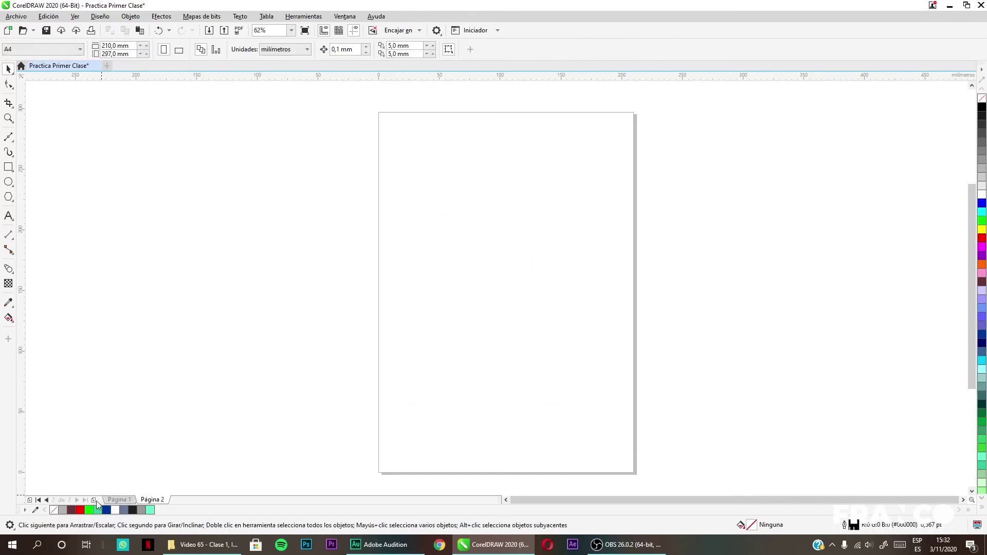
pyautogui.click(135, 498)
pyautogui.rightClick(138, 496)
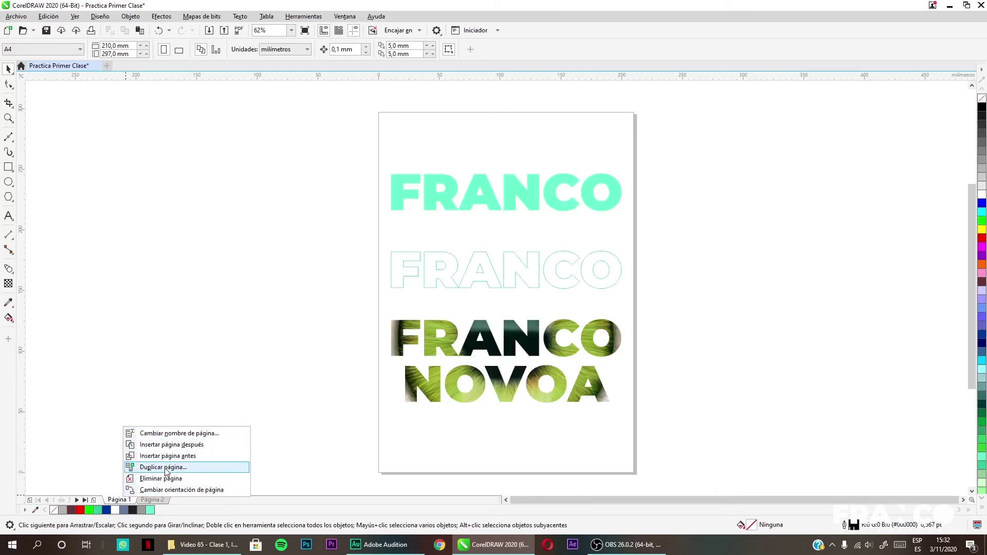
pyautogui.click(174, 434)
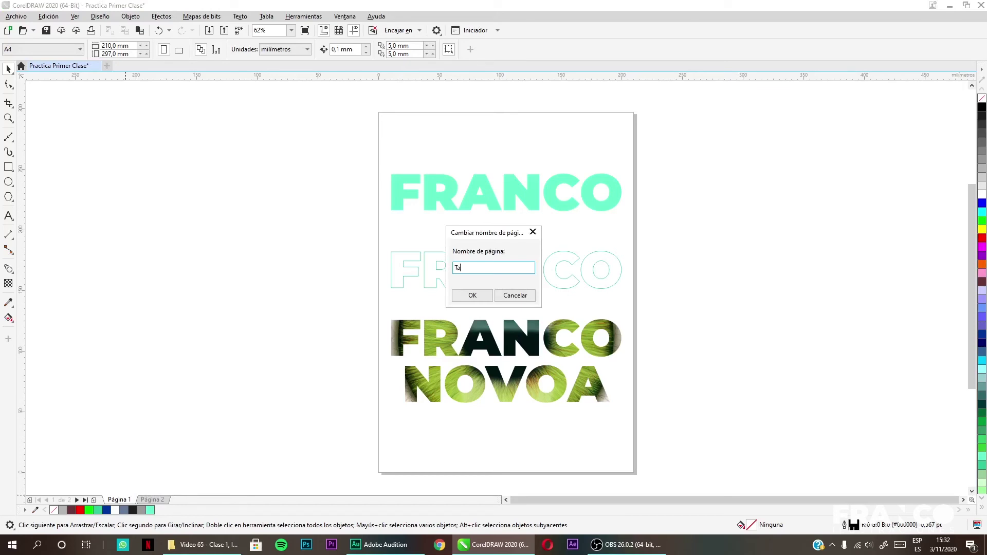
pyautogui.write('Tarea 1')
pyautogui.press('Return')
# Rename the blank second page "Tarea 2"
pyautogui.click(164, 499)
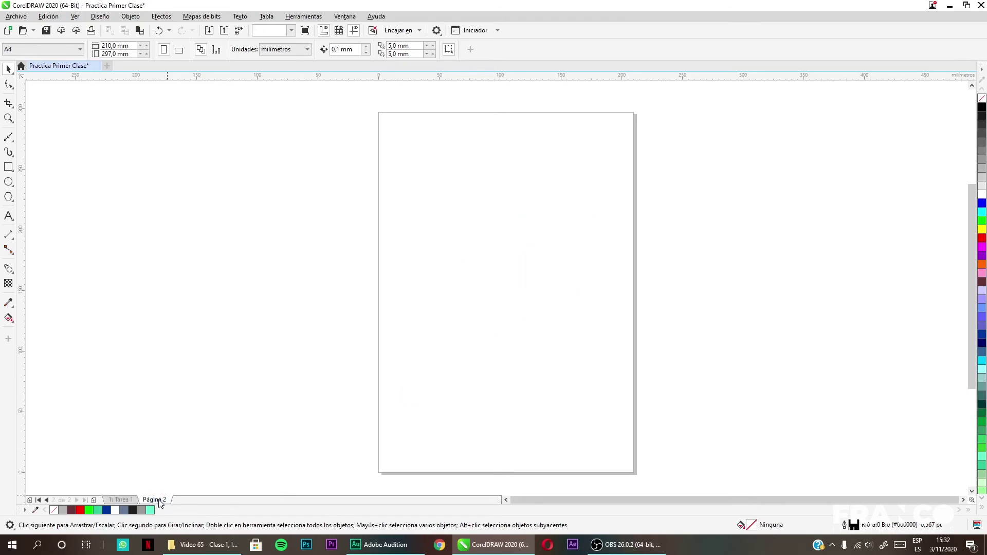
pyautogui.rightClick(159, 499)
pyautogui.click(216, 436)
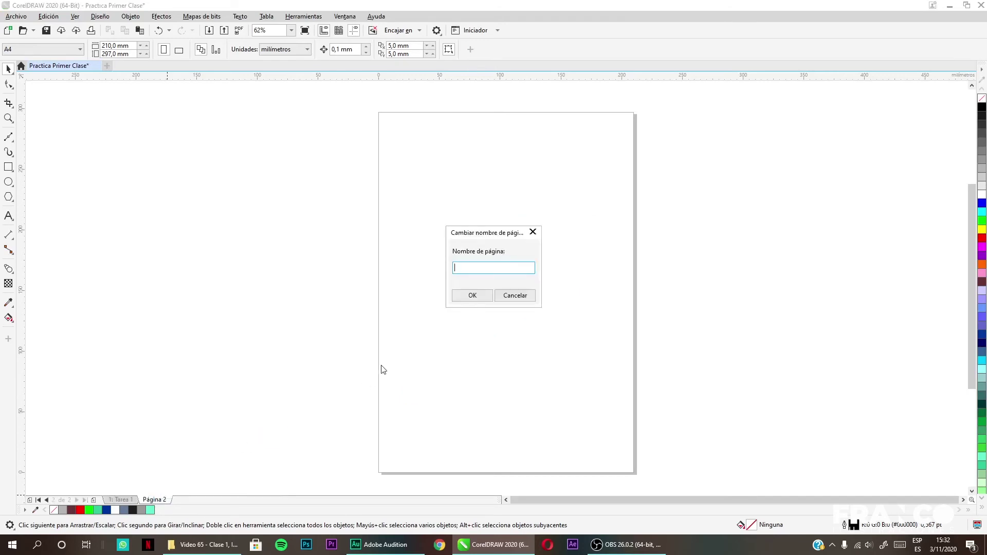
pyautogui.write('Tarea 2')
pyautogui.press('Return')
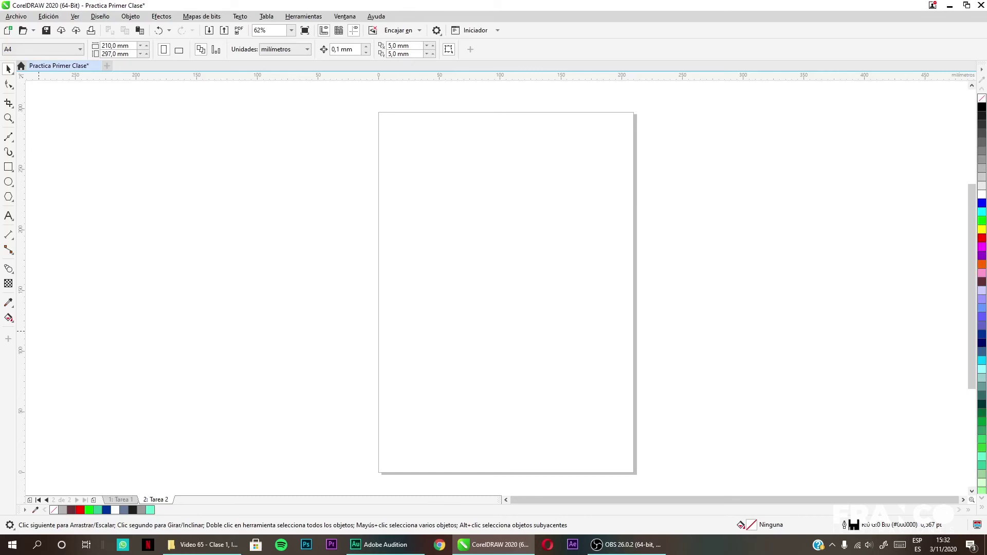
# Switch to the browser, copy the large butterfly silhouette from the image search, and paste it onto the Tarea 2 page in CorelDRAW
pyautogui.hotkey('ctrl', 'v')
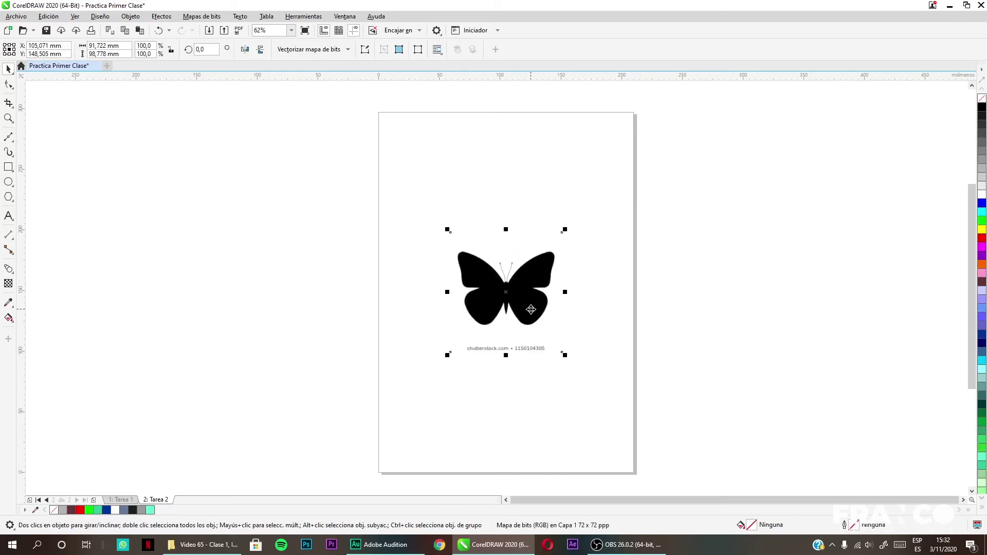
pyautogui.press('Delete')
pyautogui.hotkey('alt', 'Tab')
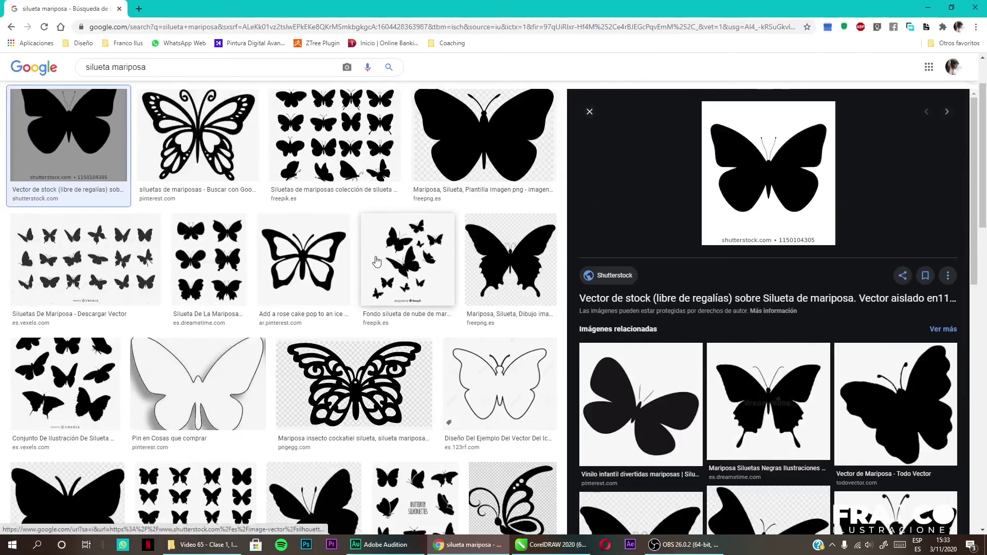
pyautogui.scroll(2, 406, 263)
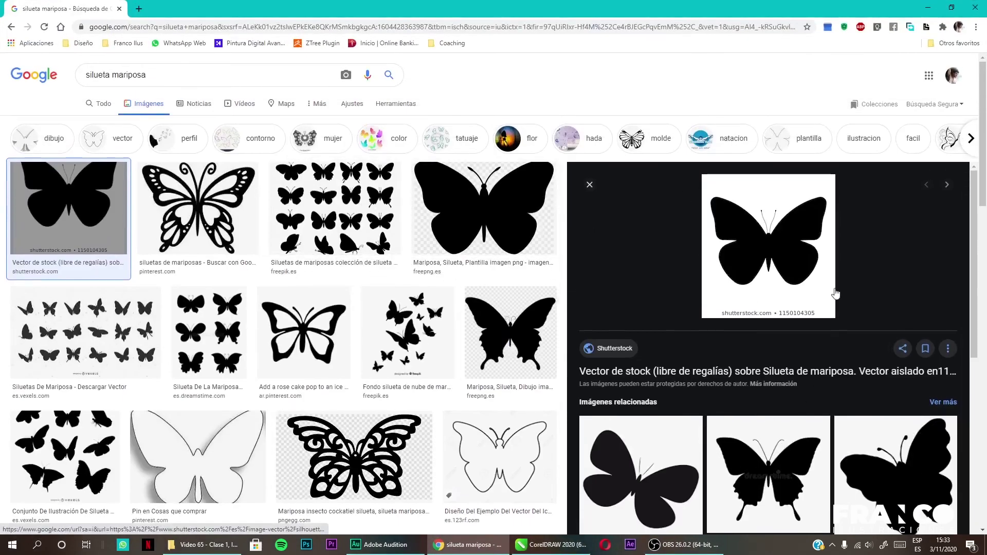
pyautogui.rightClick(789, 260)
pyautogui.click(807, 364)
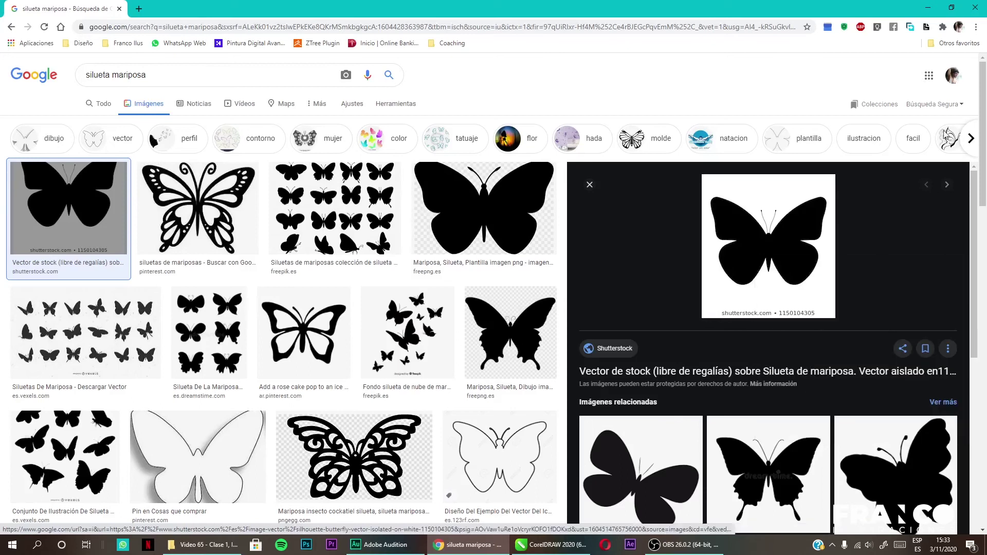
pyautogui.click(974, 9)
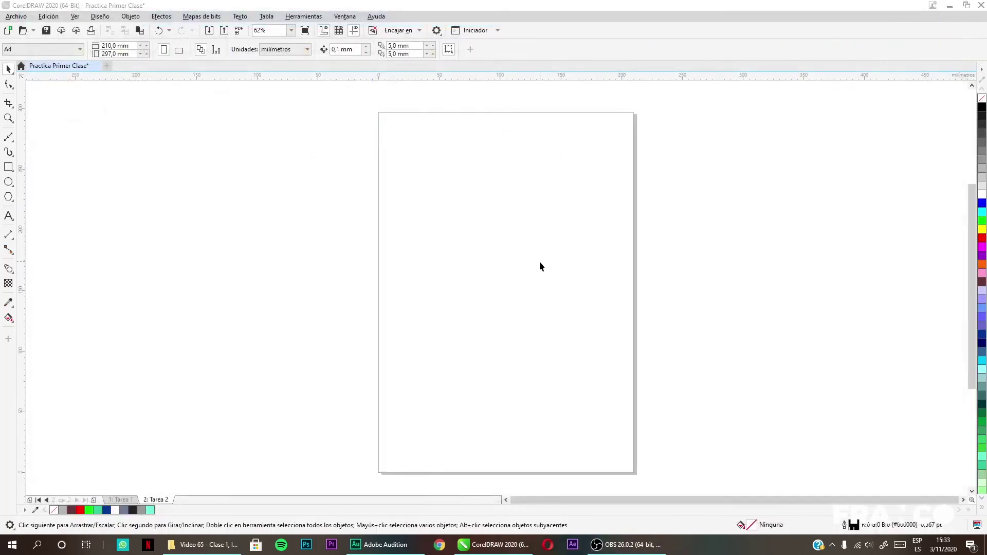
pyautogui.hotkey('ctrl', 'v')
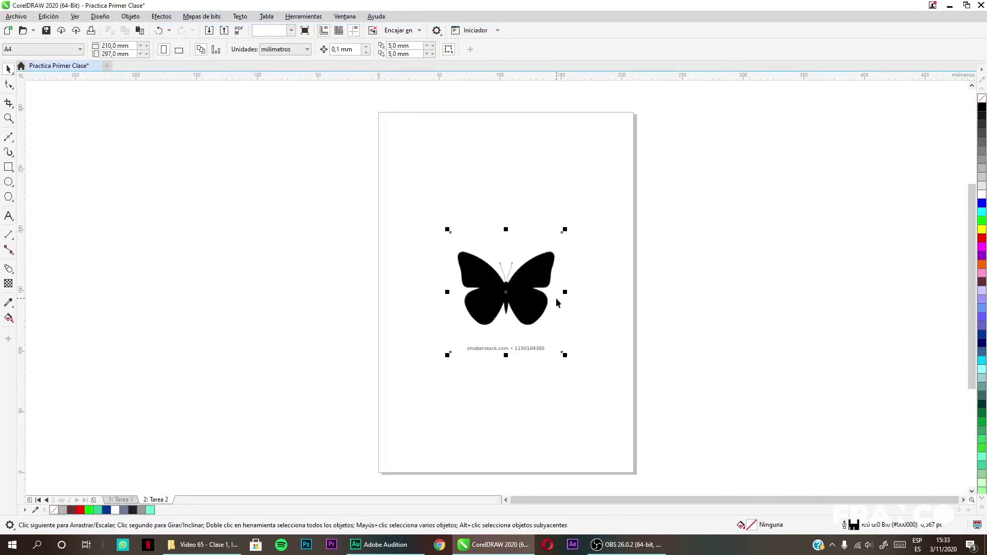
# Centre the butterfly image on the page and enlarge it proportionally about its centre to about 156 mm wide
pyautogui.moveTo(525, 299); pyautogui.dragTo(645, 281)
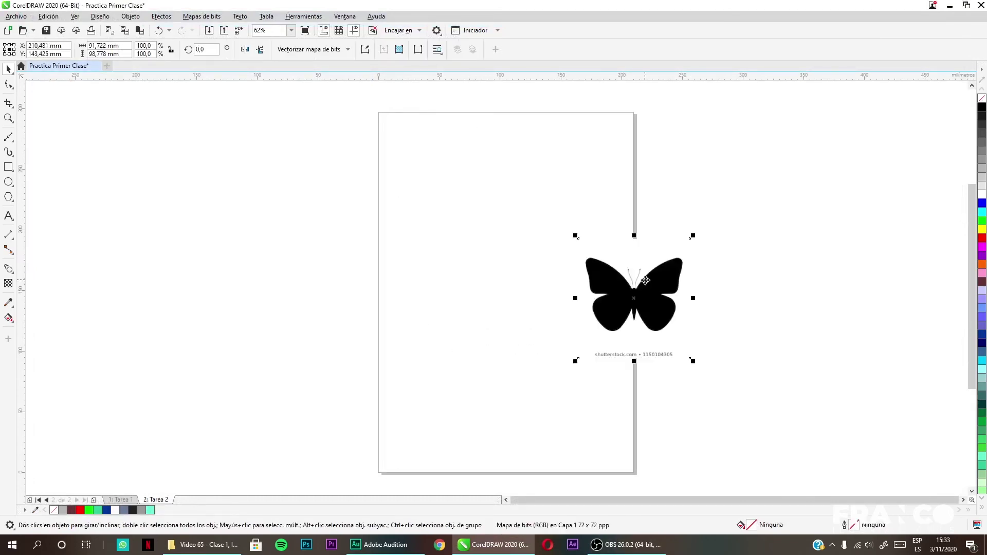
pyautogui.press('p')
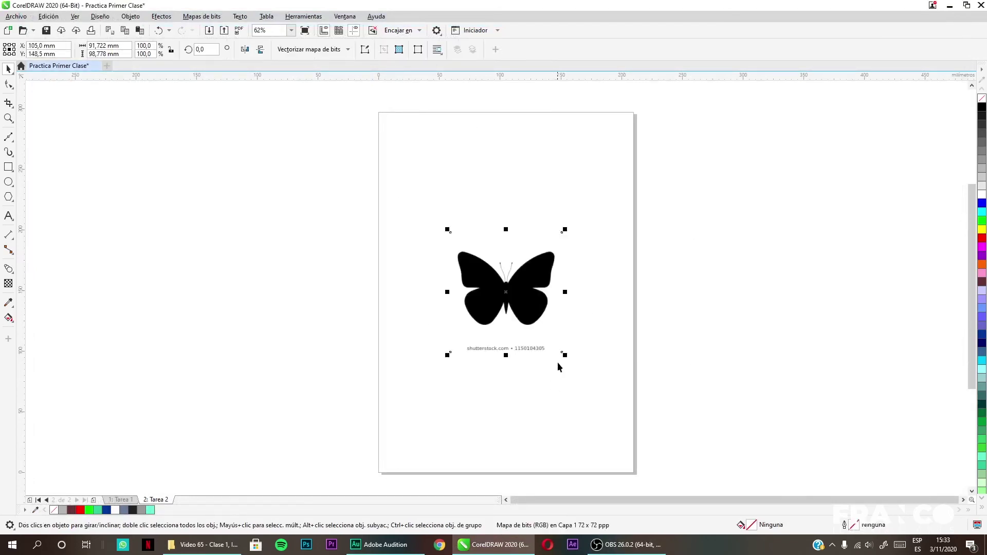
pyautogui.moveTo(566, 355); pyautogui.dragTo(604, 398)
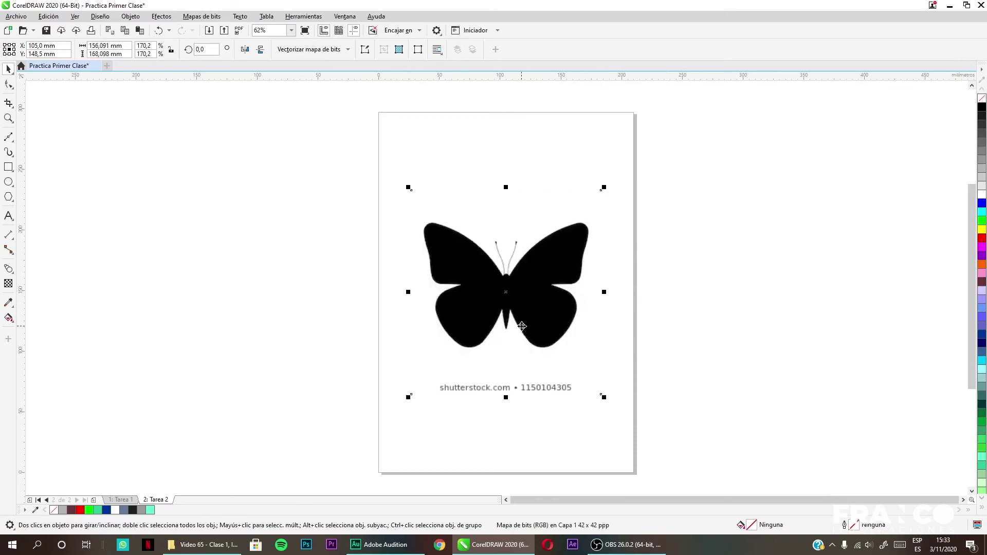
# Apply a uniform transparency of 85 to the butterfly image and deselect it
pyautogui.click(9, 284)
pyautogui.click(484, 406)
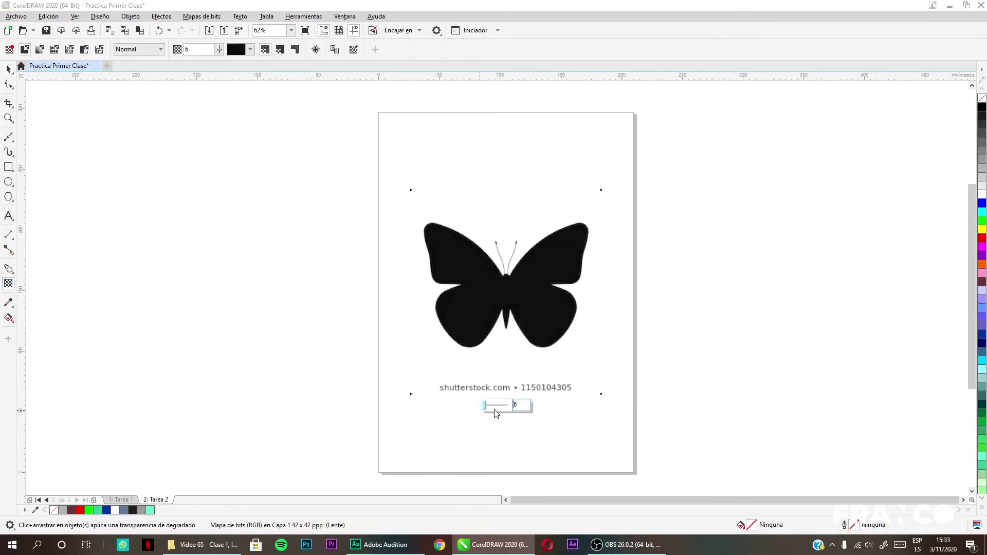
pyautogui.moveTo(487, 409); pyautogui.dragTo(505, 410)
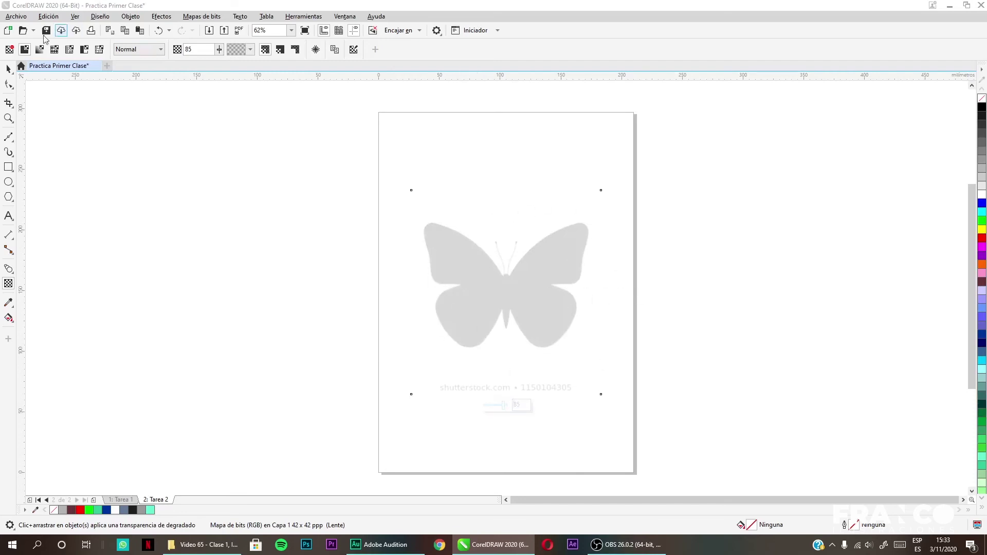
pyautogui.click(8, 68)
pyautogui.click(36, 68)
pyautogui.press('space')
pyautogui.click(170, 211)
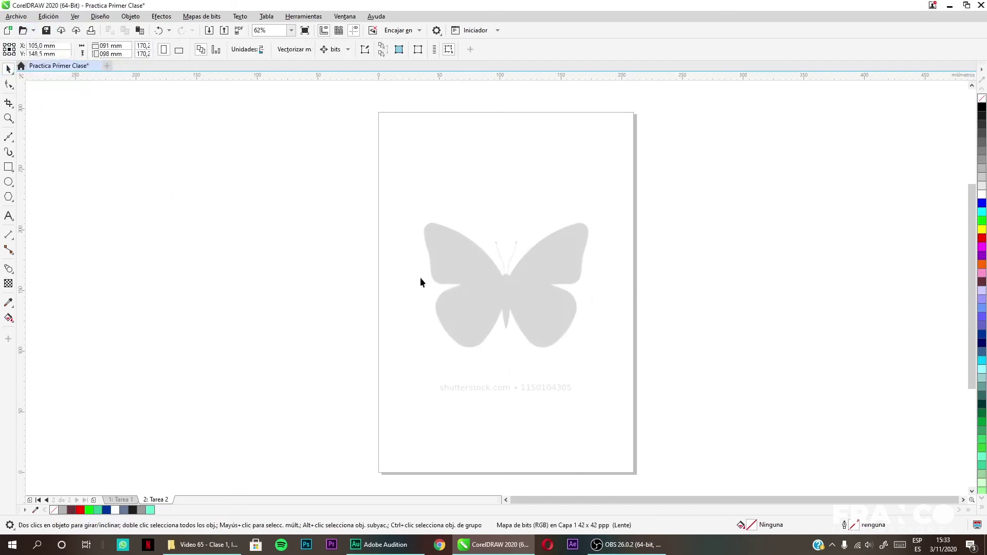
# Lock the faded butterfly image in its centred position on the page
pyautogui.click(527, 298)
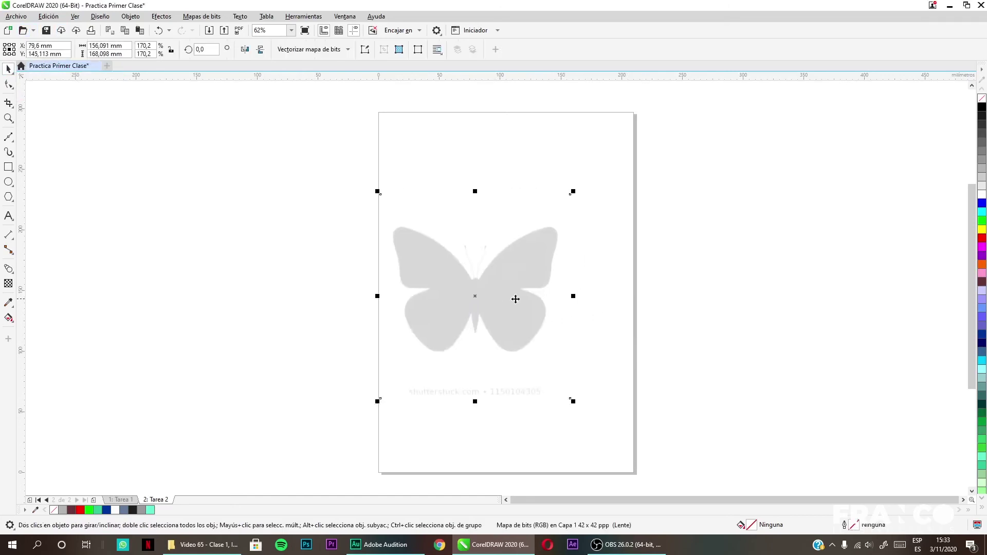
pyautogui.rightClick(537, 284)
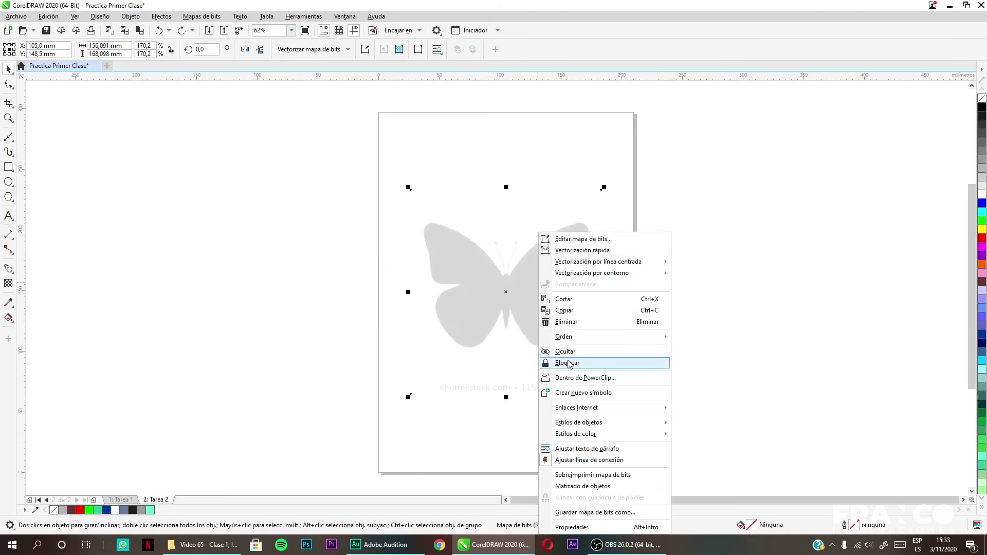
pyautogui.click(567, 363)
pyautogui.click(645, 353)
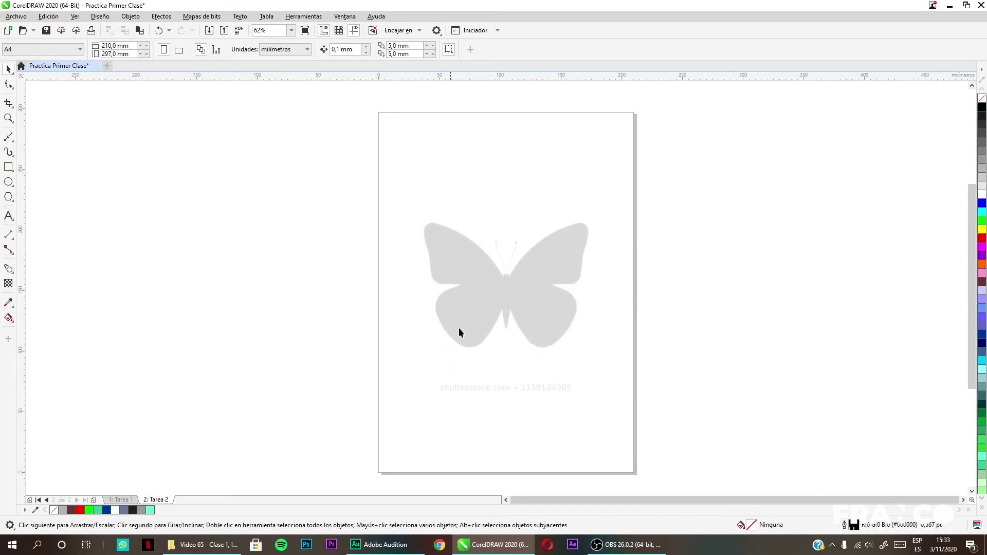
pyautogui.rightClick(549, 306)
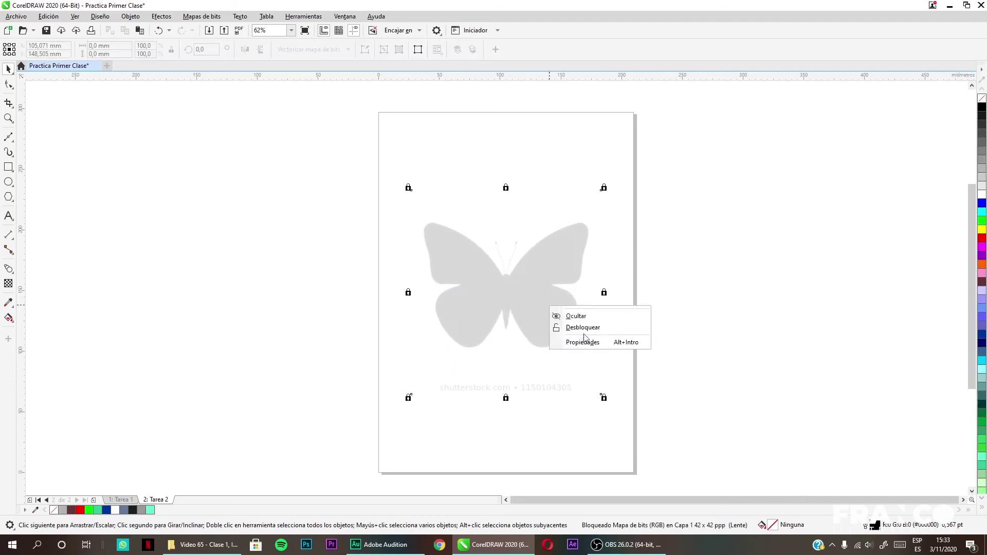
pyautogui.press('Escape')
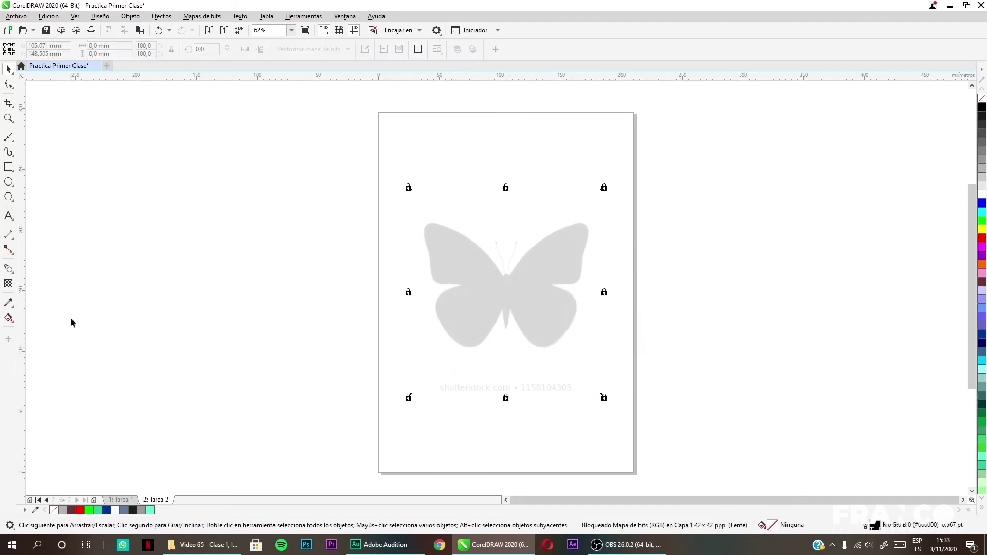
pyautogui.click(8, 137)
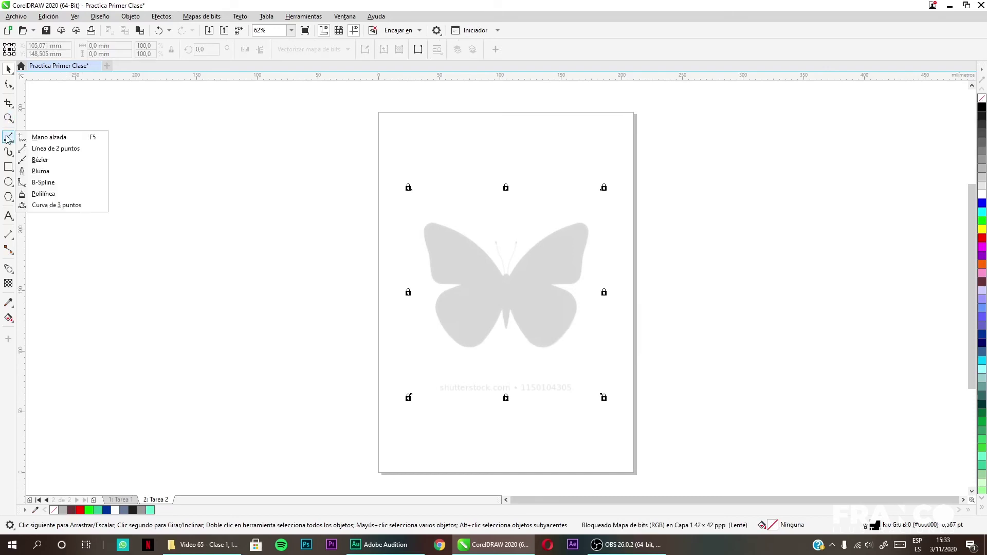
pyautogui.click(8, 138)
pyautogui.click(9, 139)
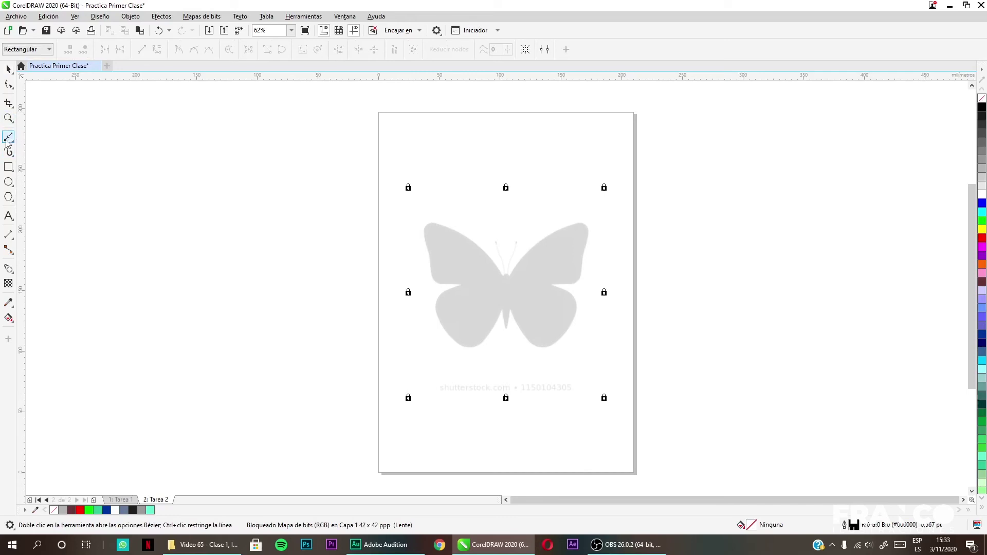
pyautogui.click(8, 137)
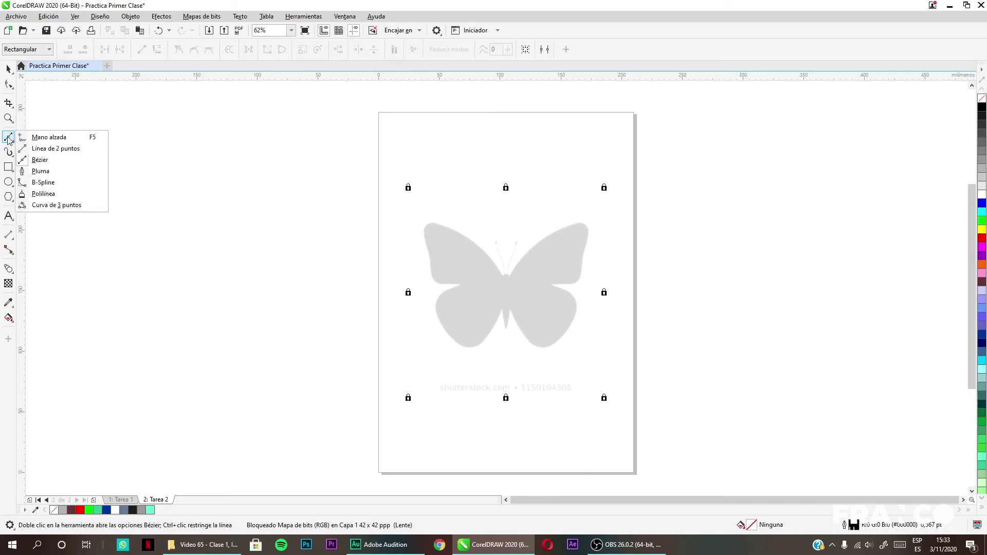
pyautogui.press('F5')
# Start a Bézier path at the butterfly's head and place straight segments around the right upper wing to the notch between the right wings
pyautogui.click(9, 139)
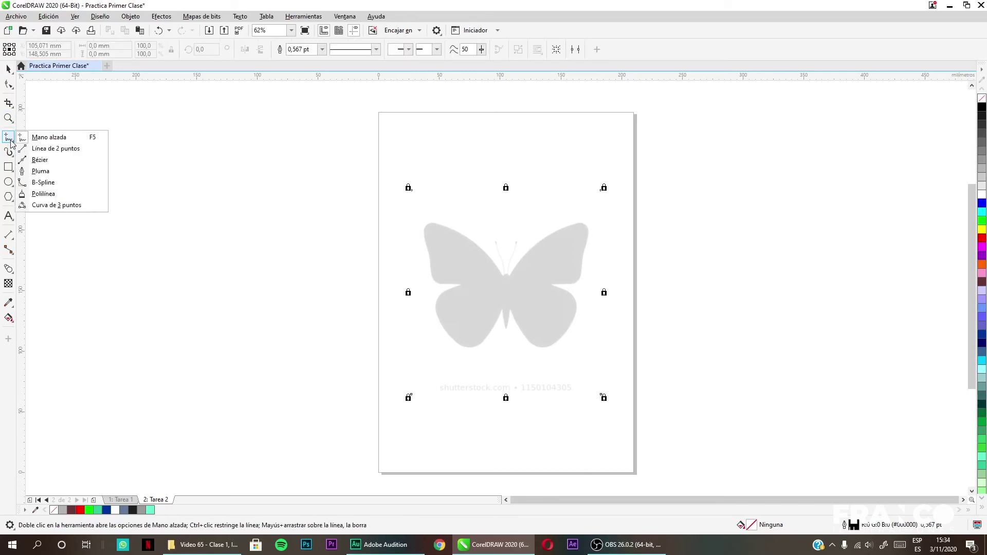
pyautogui.click(39, 161)
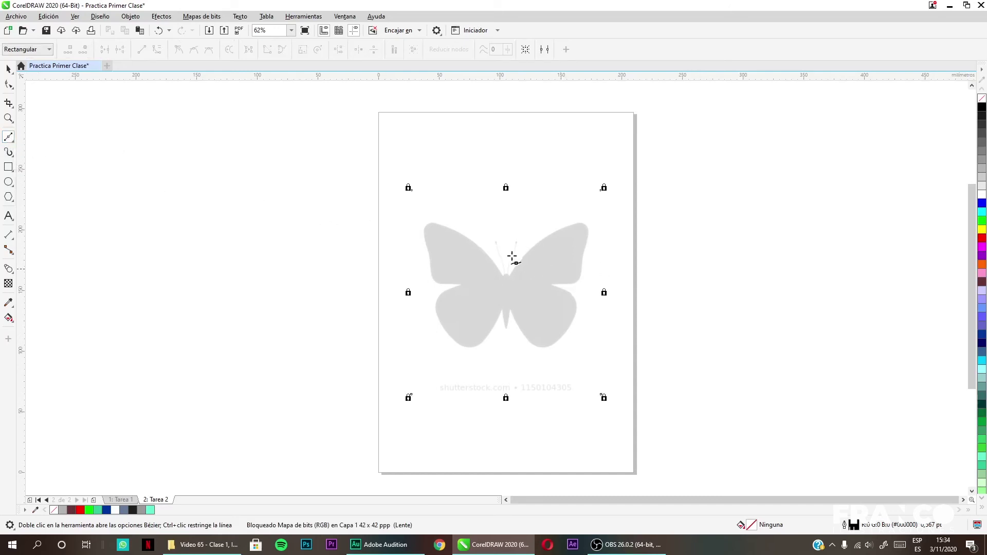
pyautogui.scroll(3, 513, 269)
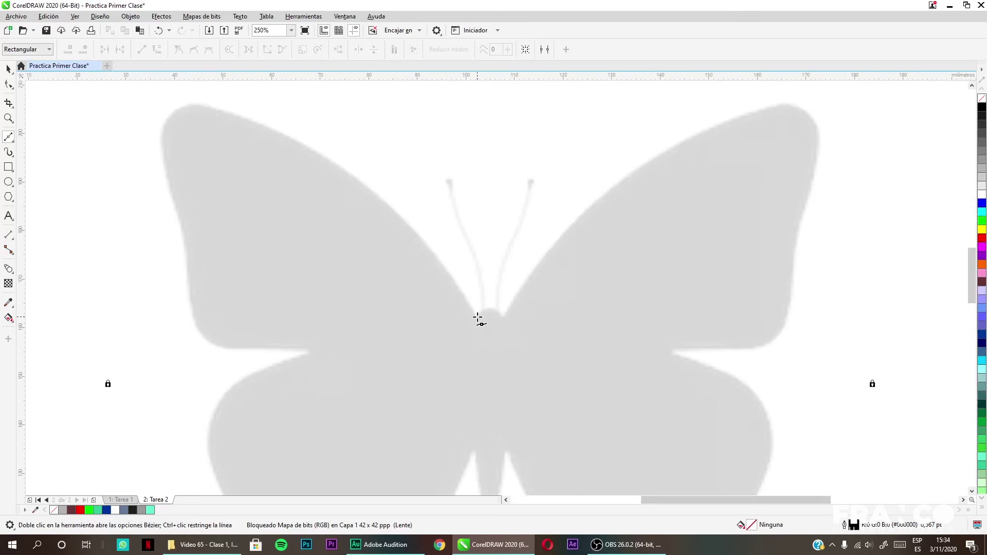
pyautogui.click(476, 317)
pyautogui.click(504, 317)
pyautogui.click(757, 109)
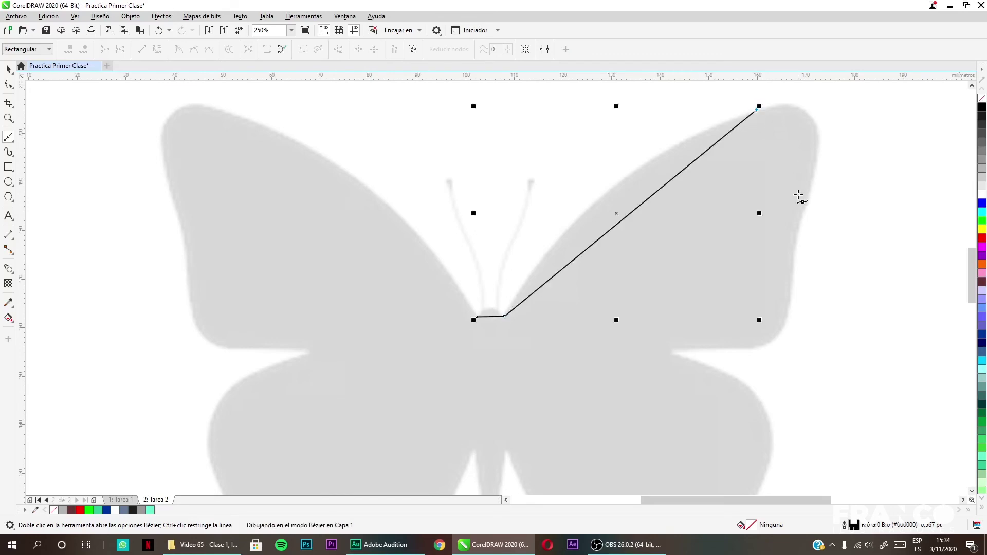
pyautogui.click(812, 184)
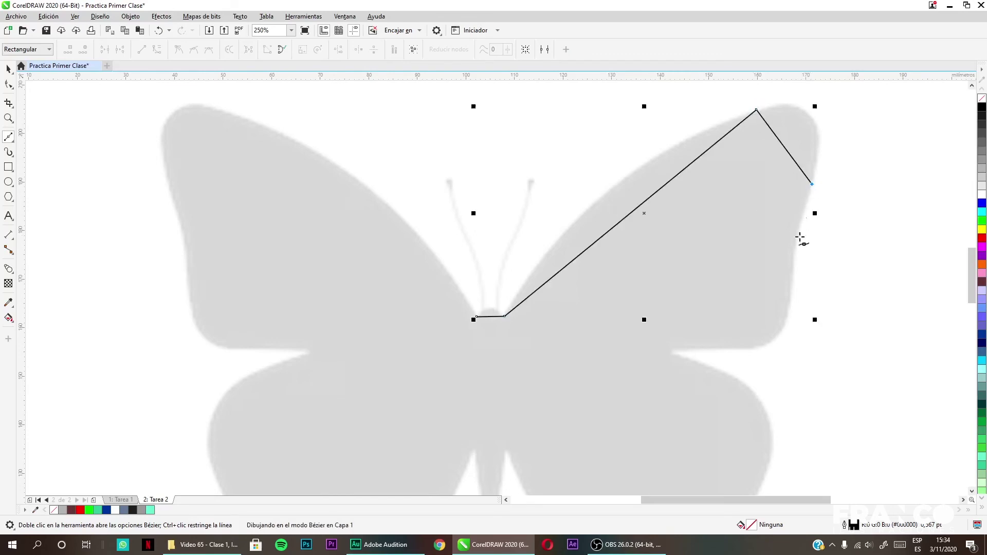
pyautogui.click(789, 292)
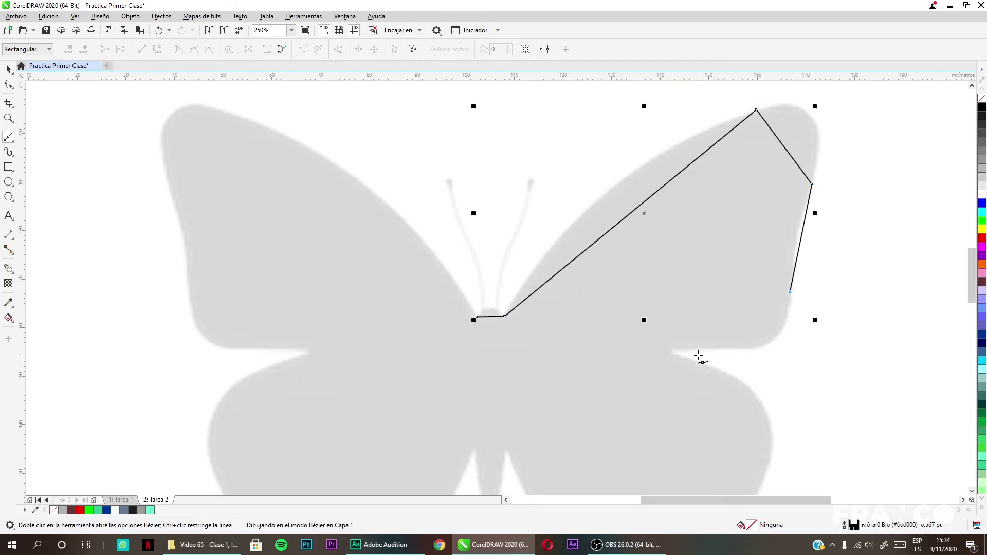
pyautogui.click(673, 352)
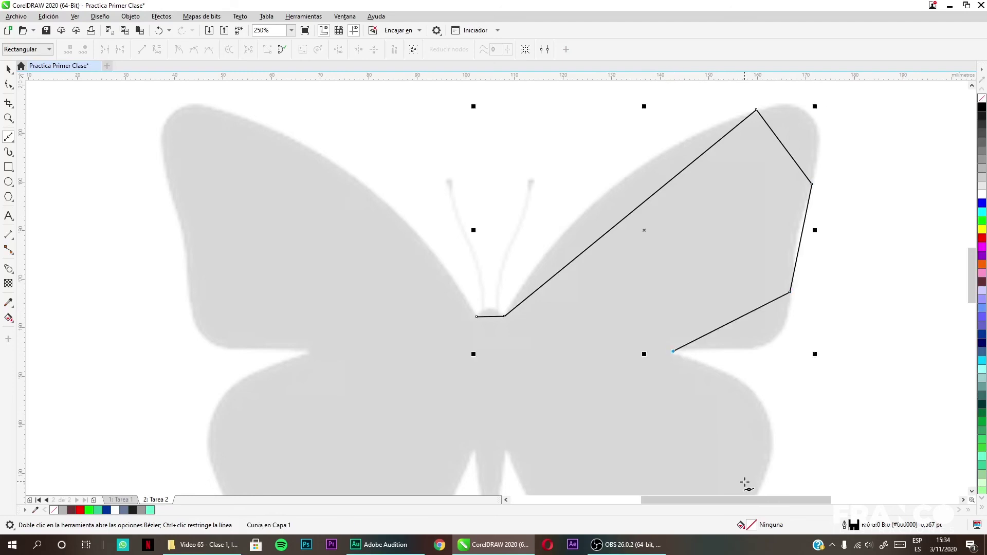
# Continue the Bézier path with straight segments around the right lower wing and the pointed tail of the body
pyautogui.click(758, 491)
pyautogui.moveTo(975, 288); pyautogui.dragTo(975, 314)
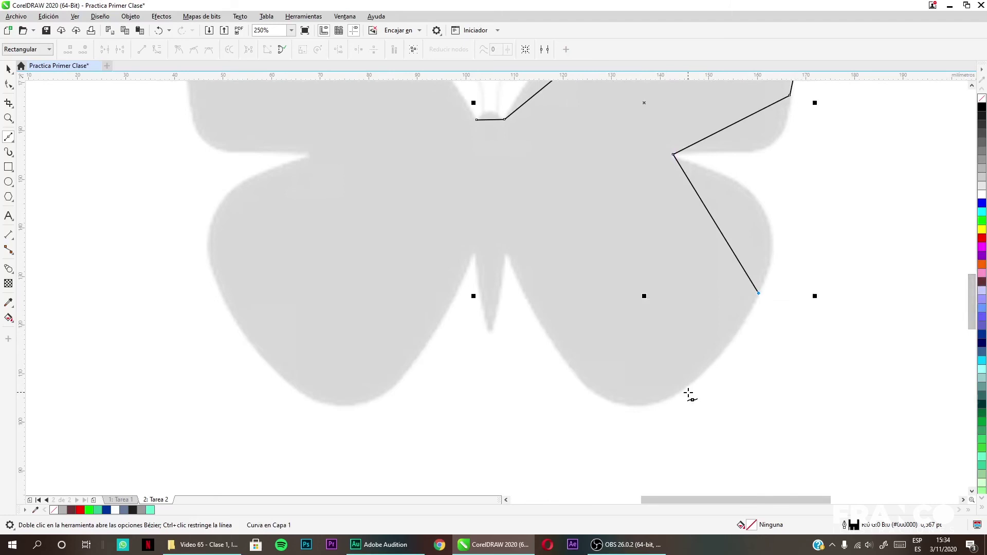
pyautogui.click(571, 368)
pyautogui.click(507, 253)
pyautogui.click(490, 335)
pyautogui.click(474, 253)
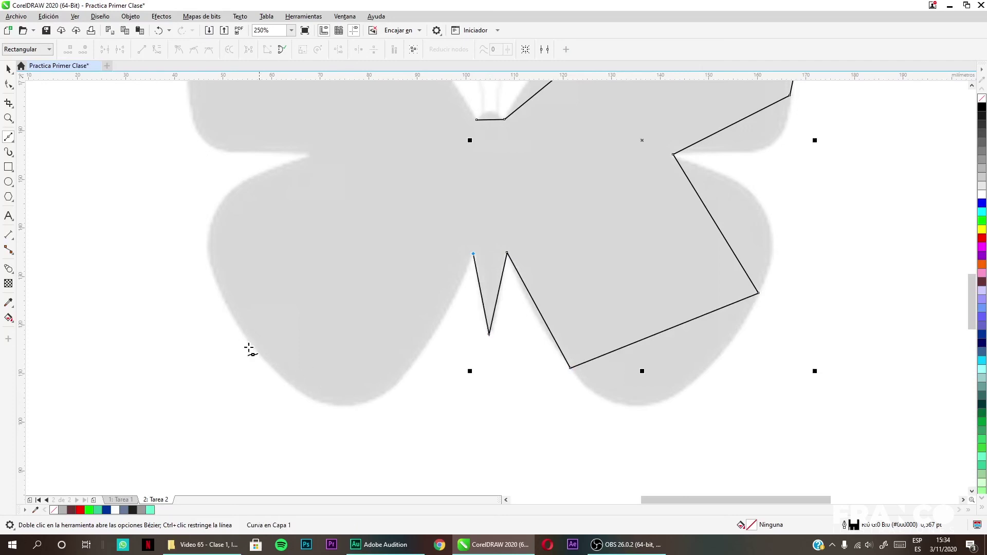
# Continue the straight segments around the left lower and upper wings and close the path at its starting node on the head
pyautogui.click(233, 319)
pyautogui.click(309, 155)
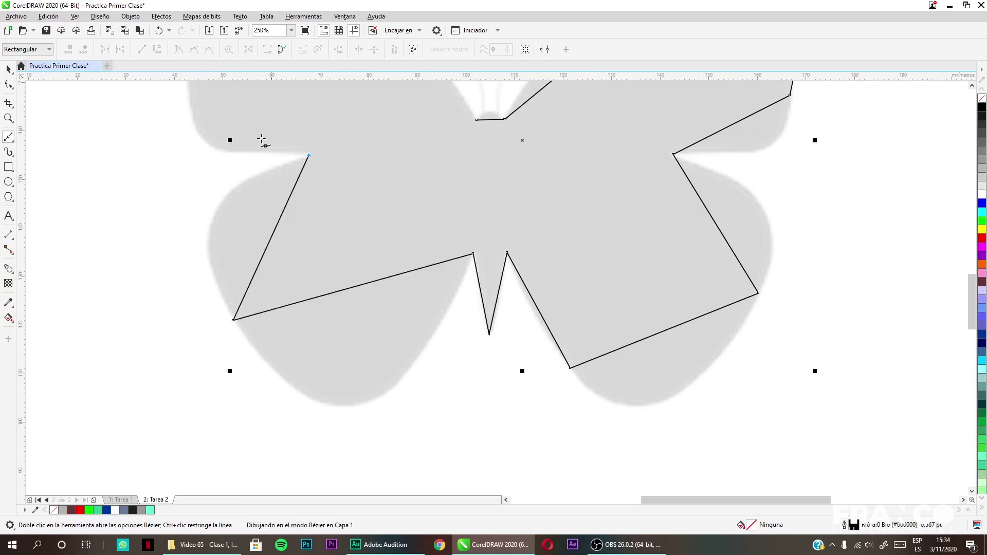
pyautogui.click(191, 97)
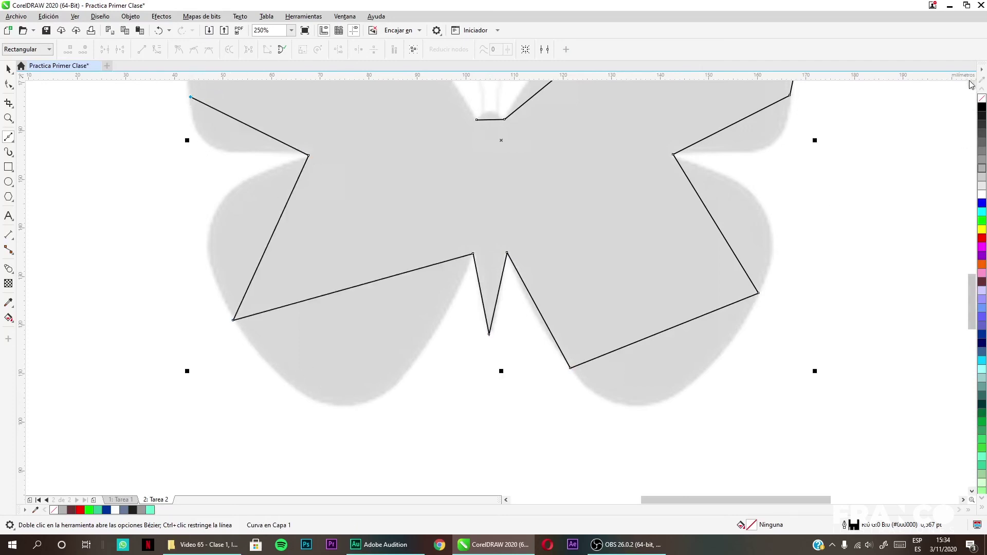
pyautogui.scroll(3, 971, 85)
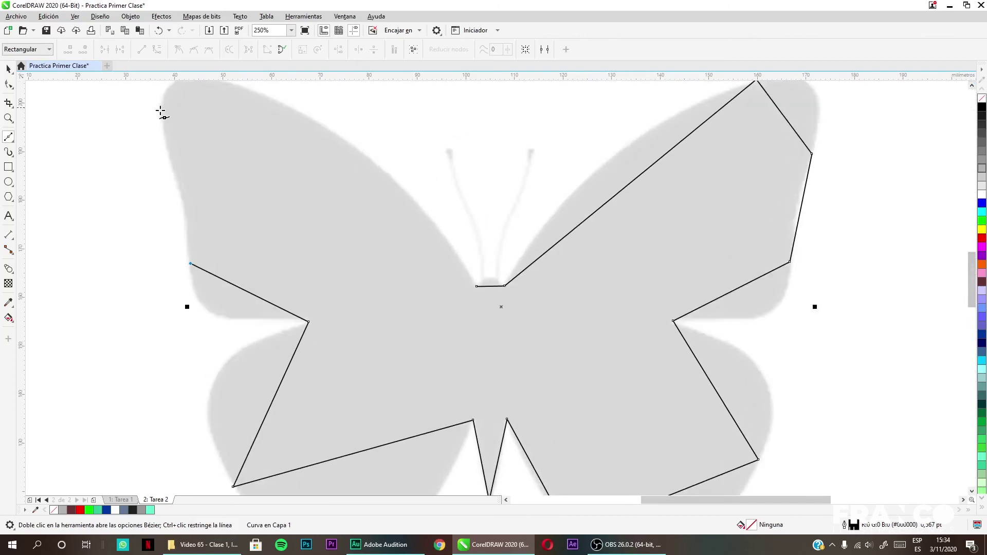
pyautogui.click(162, 128)
pyautogui.click(251, 92)
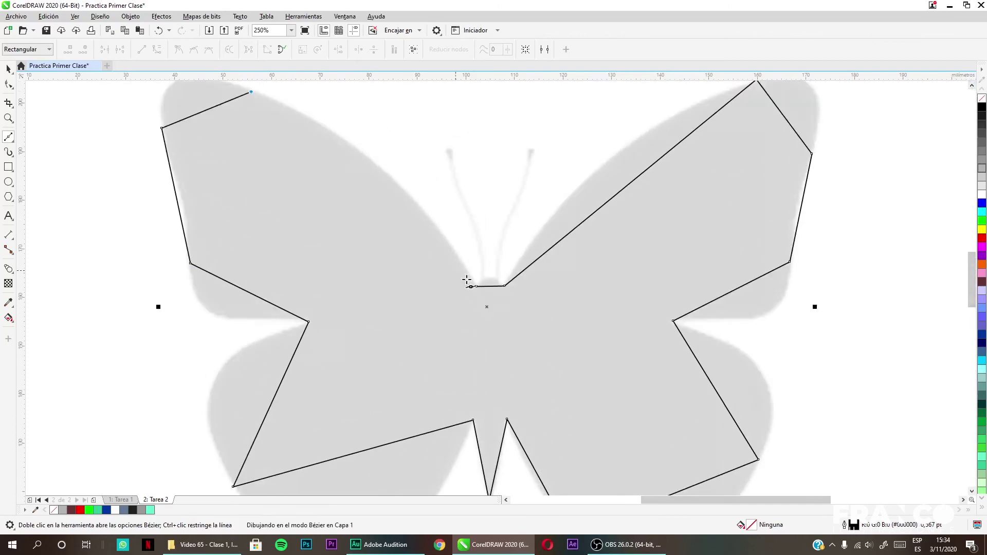
pyautogui.click(477, 285)
# Select all nodes of the butterfly outline with the Shape tool and convert its straight segments to curves
pyautogui.scroll(-2, 543, 323)
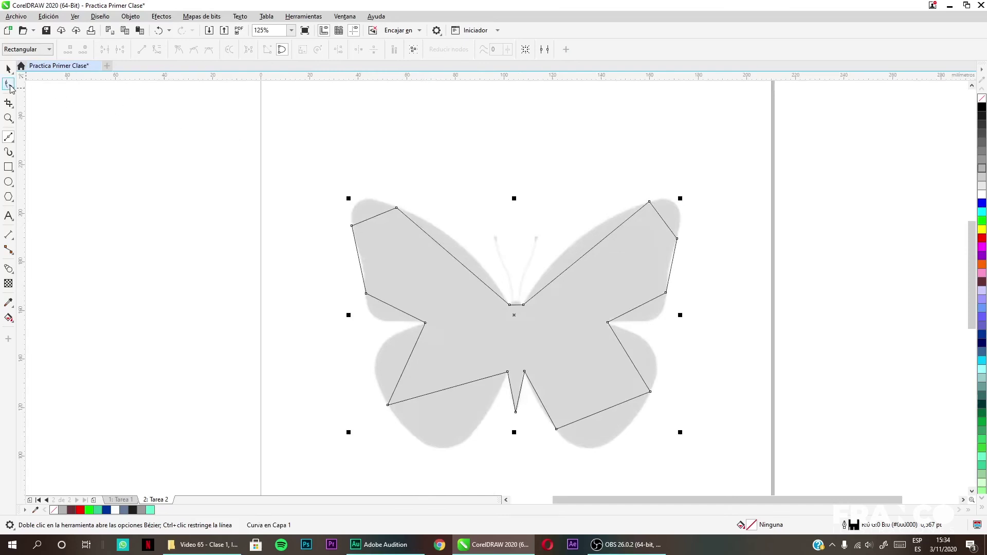
pyautogui.click(10, 86)
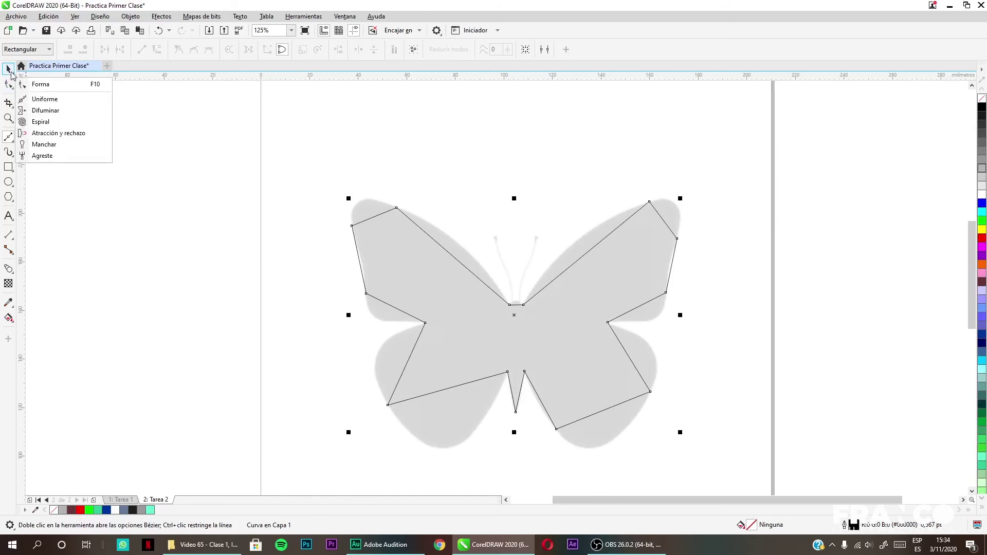
pyautogui.click(8, 85)
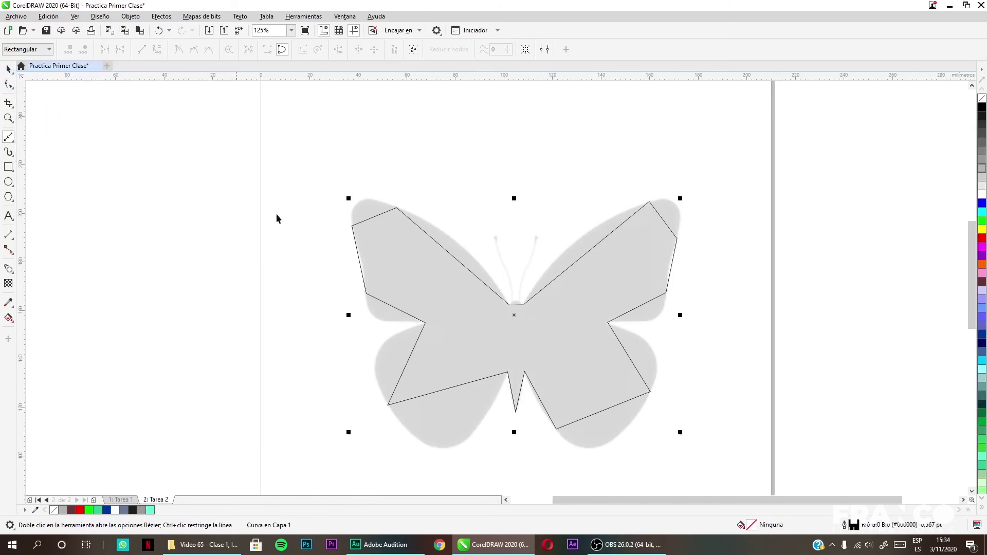
pyautogui.press('space')
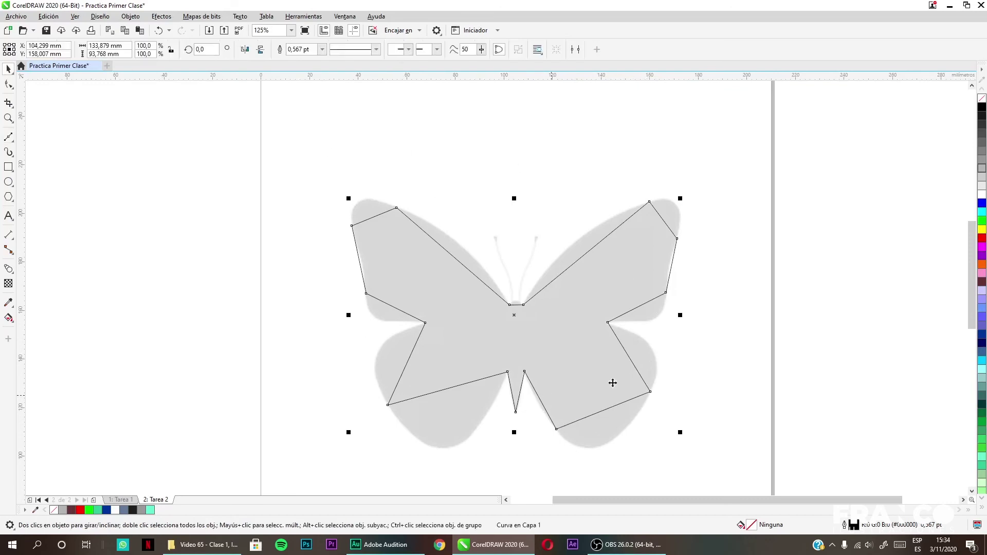
pyautogui.click(707, 351)
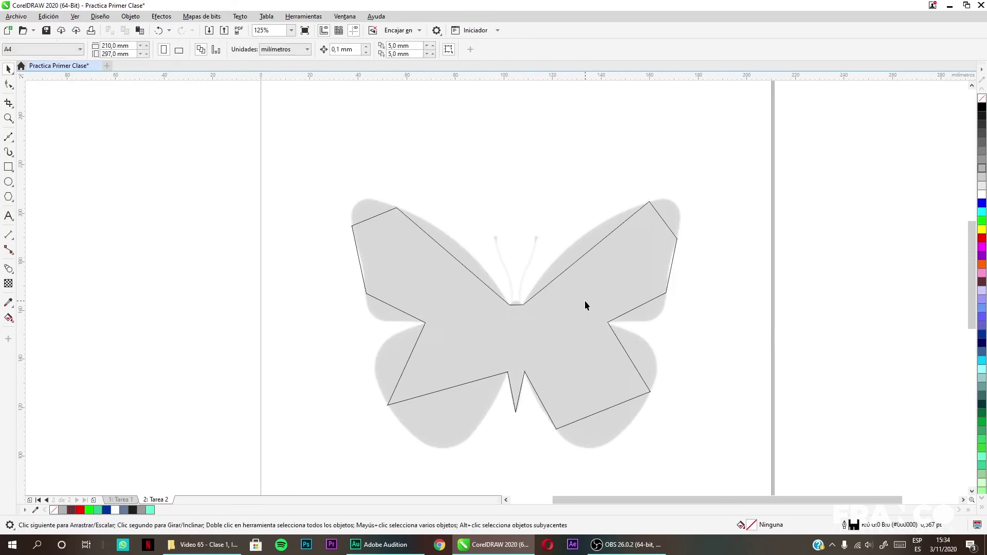
pyautogui.click(577, 326)
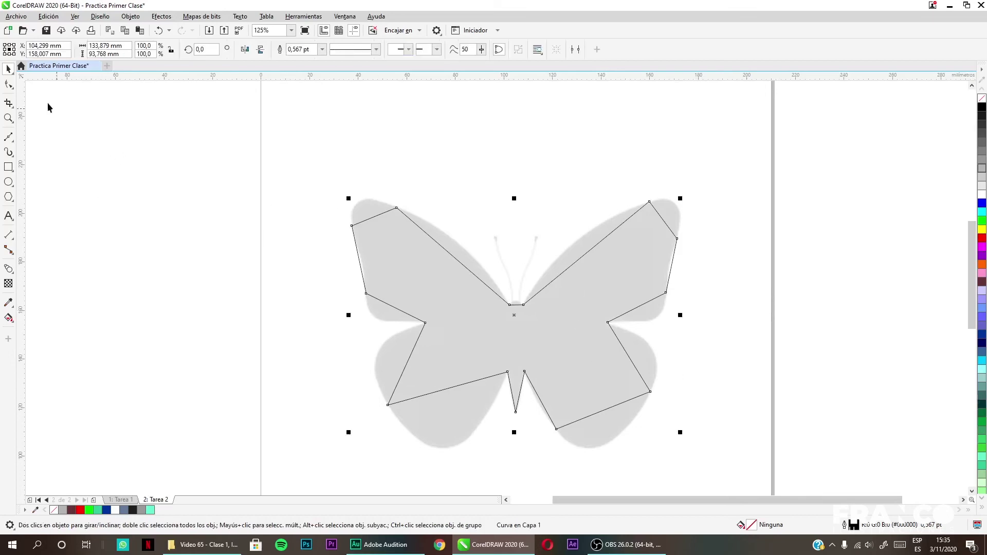
pyautogui.click(11, 88)
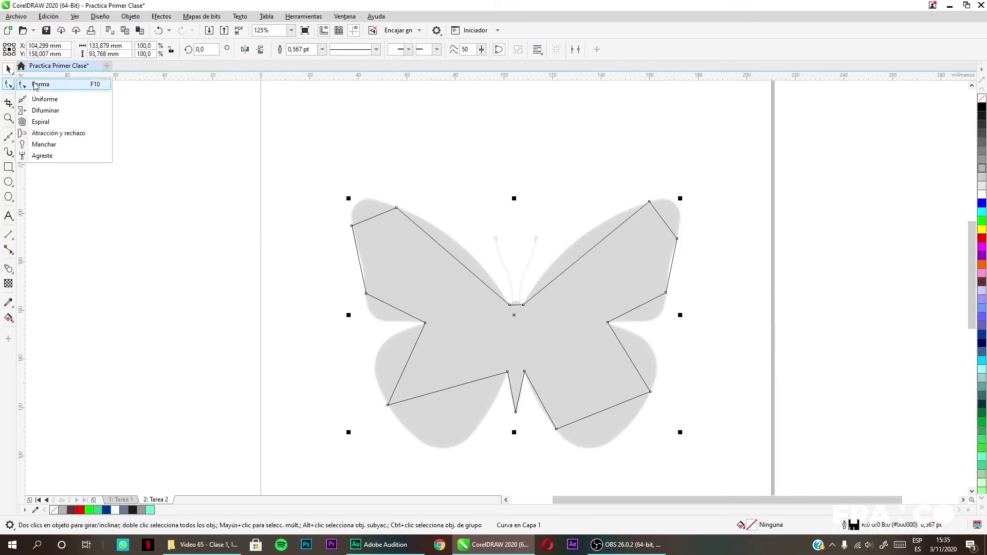
pyautogui.click(50, 87)
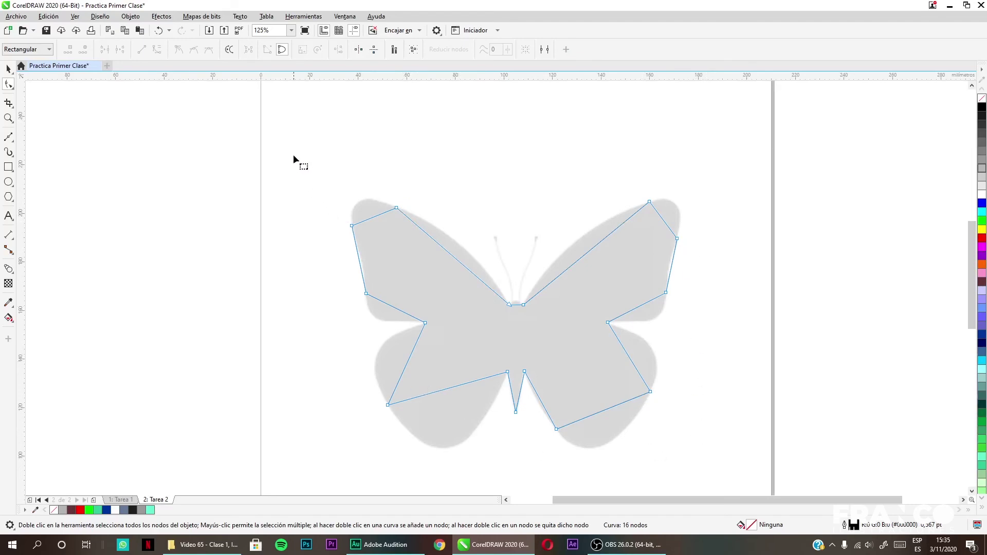
pyautogui.moveTo(286, 146); pyautogui.dragTo(753, 481)
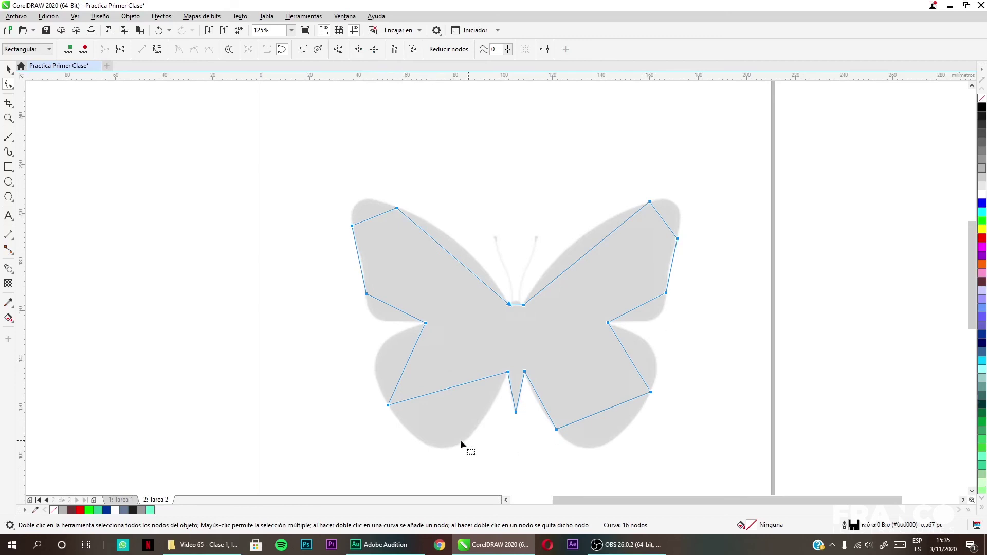
pyautogui.click(158, 49)
# Bend the right upper wing's top edge and the short head segment to follow the silhouette
pyautogui.scroll(2, 648, 203)
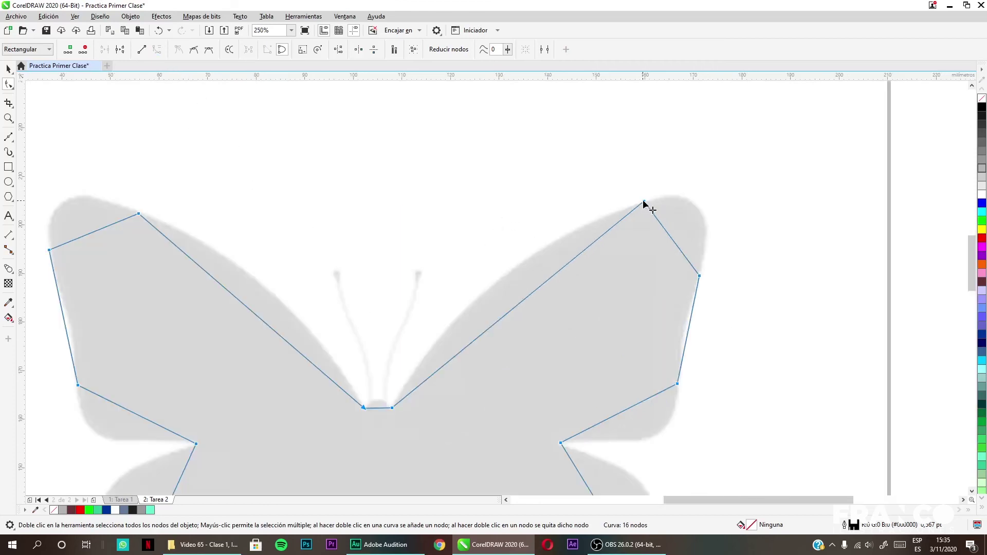
pyautogui.click(644, 202)
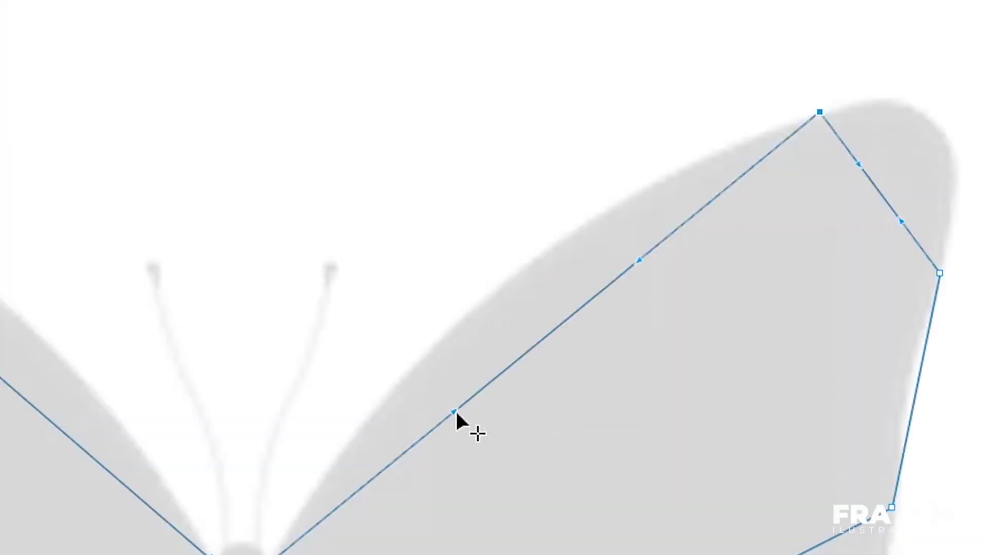
pyautogui.moveTo(453, 411); pyautogui.dragTo(396, 319)
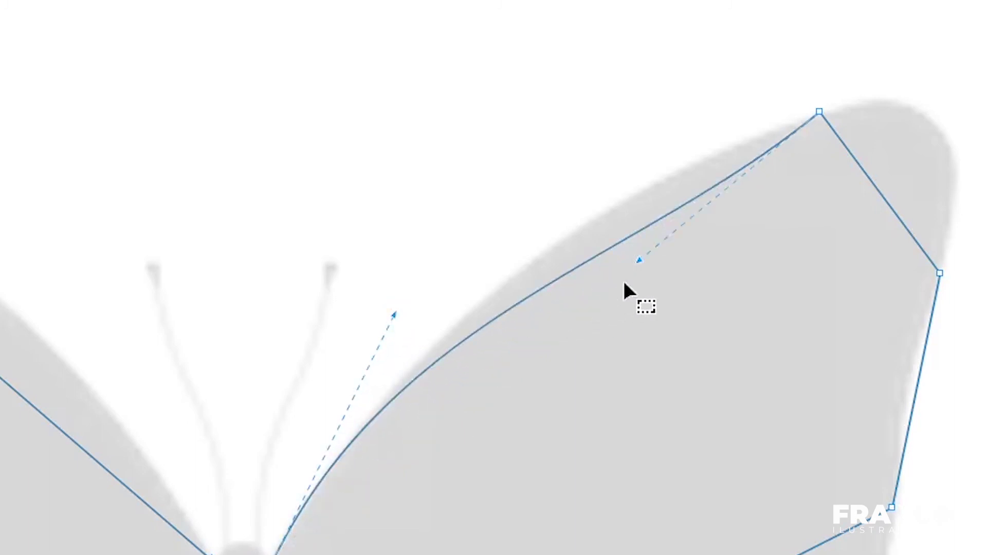
pyautogui.moveTo(638, 260); pyautogui.dragTo(624, 183)
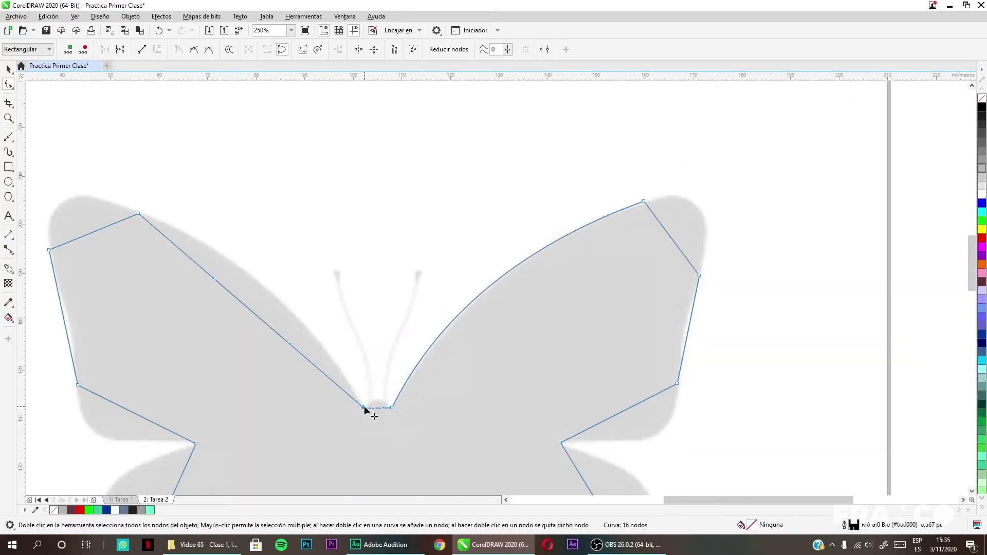
pyautogui.click(363, 407)
pyautogui.moveTo(373, 409)
pyautogui.mouseDown()
pyautogui.moveTo(374, 398)
pyautogui.moveTo(387, 406)
pyautogui.moveTo(376, 398)
pyautogui.mouseUp()
# Round the right upper wing's tip and shape its outer edge and lower corner along the silhouette
pyautogui.moveTo(697, 235); pyautogui.dragTo(691, 190)
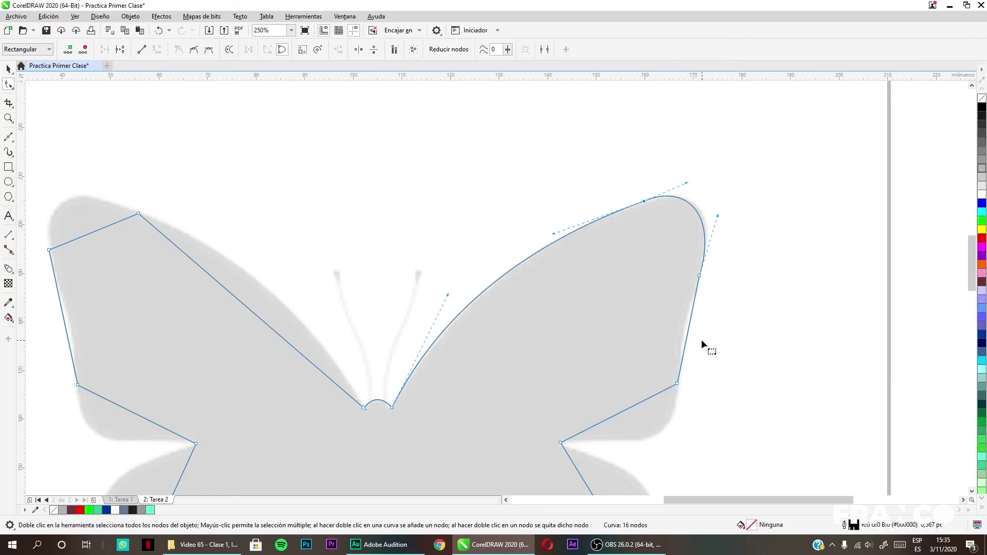
pyautogui.scroll(-3, 699, 344)
pyautogui.moveTo(694, 233); pyautogui.dragTo(687, 240)
pyautogui.moveTo(599, 340); pyautogui.dragTo(639, 434)
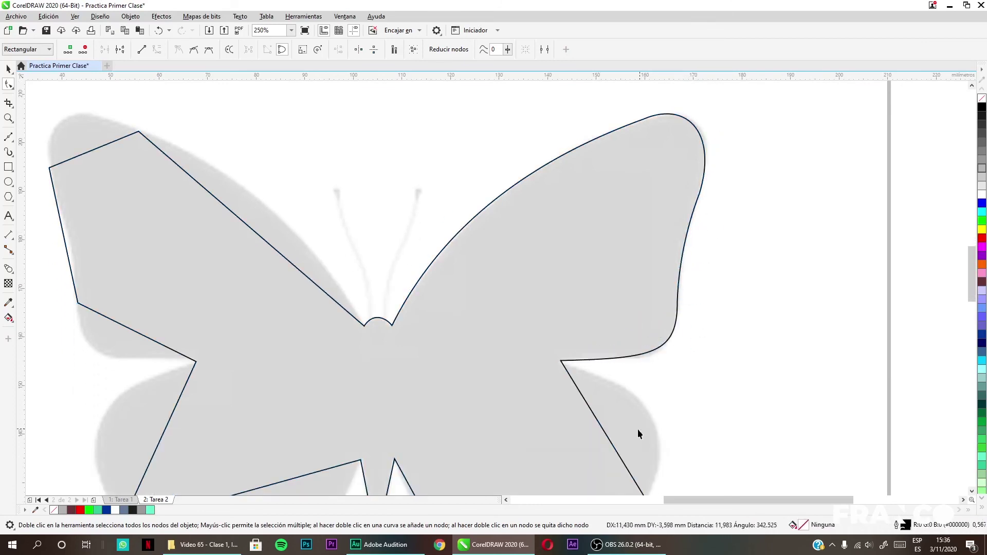
# Curve the outer and bottom edges of the right lower wing to match the silhouette
pyautogui.press('space')
pyautogui.scroll(-2, 734, 420)
pyautogui.scroll(2, 669, 360)
pyautogui.press('space')
pyautogui.moveTo(596, 240); pyautogui.dragTo(714, 300)
pyautogui.moveTo(591, 386); pyautogui.dragTo(545, 463)
# Curve the tail's edge and bend the left lower wing's bottom and outer edges to match the silhouette
pyautogui.moveTo(462, 354); pyautogui.dragTo(390, 303)
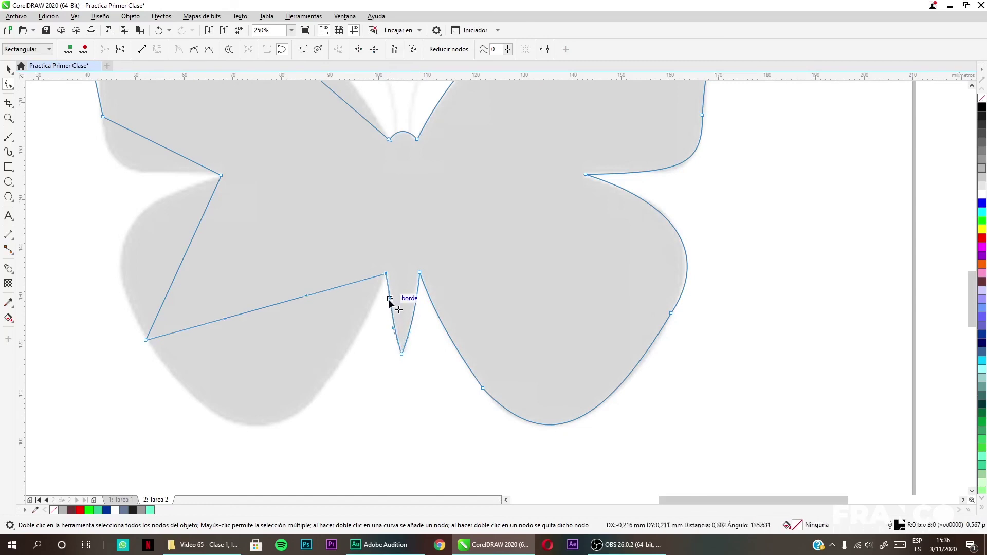
pyautogui.moveTo(315, 300); pyautogui.dragTo(329, 446)
pyautogui.moveTo(193, 223); pyautogui.dragTo(105, 258)
# Round the left upper wing's tip and curve its outer edge and lower corner along the silhouette
pyautogui.scroll(-2, 307, 156)
pyautogui.press('space')
pyautogui.scroll(3, 121, 128)
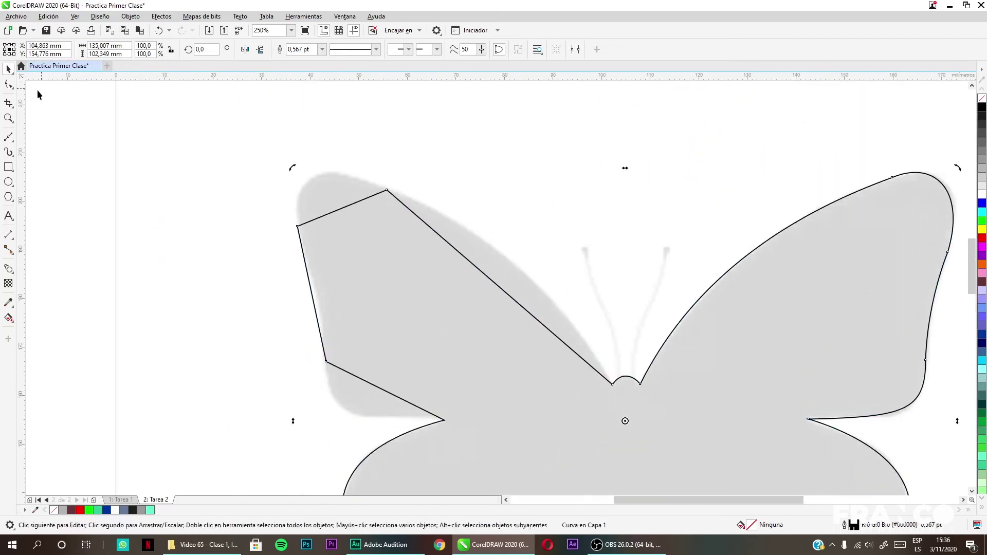
pyautogui.press('F10')
pyautogui.moveTo(354, 202); pyautogui.dragTo(302, 189)
pyautogui.moveTo(317, 318)
pyautogui.mouseDown()
pyautogui.moveTo(306, 271)
pyautogui.moveTo(329, 324)
pyautogui.mouseUp()
pyautogui.moveTo(340, 368); pyautogui.dragTo(390, 417)
# Bend the left upper wing's long top edge to follow the silhouette and finish shaping the outline
pyautogui.scroll(-2, 521, 371)
pyautogui.moveTo(459, 179); pyautogui.dragTo(584, 254)
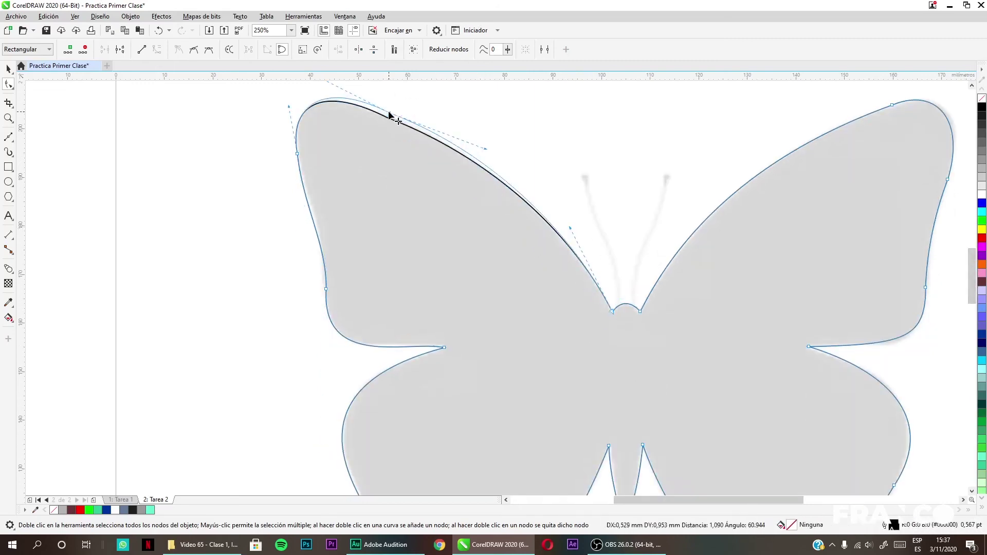
pyautogui.scroll(-2, 533, 180)
pyautogui.scroll(2, 430, 137)
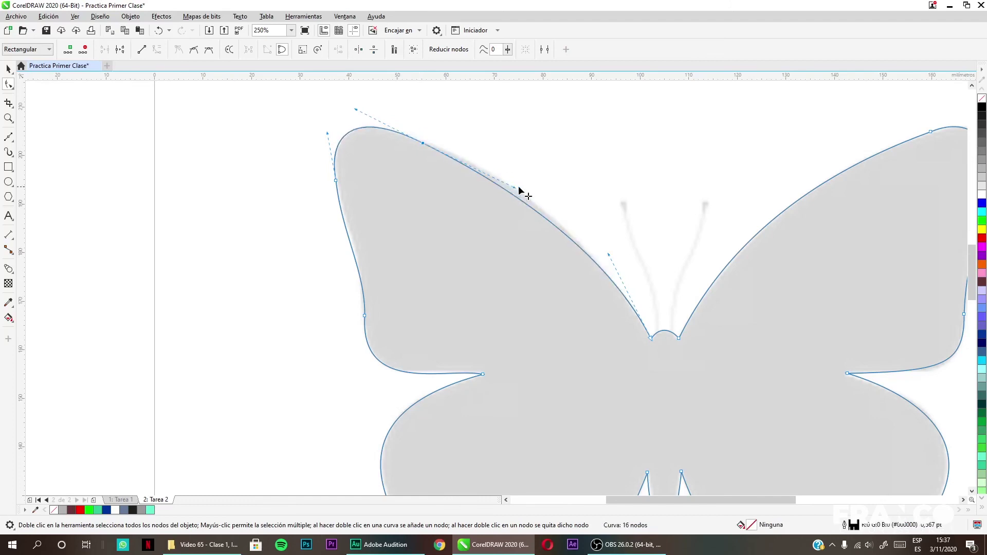
pyautogui.press('space')
pyautogui.scroll(-2, 285, 214)
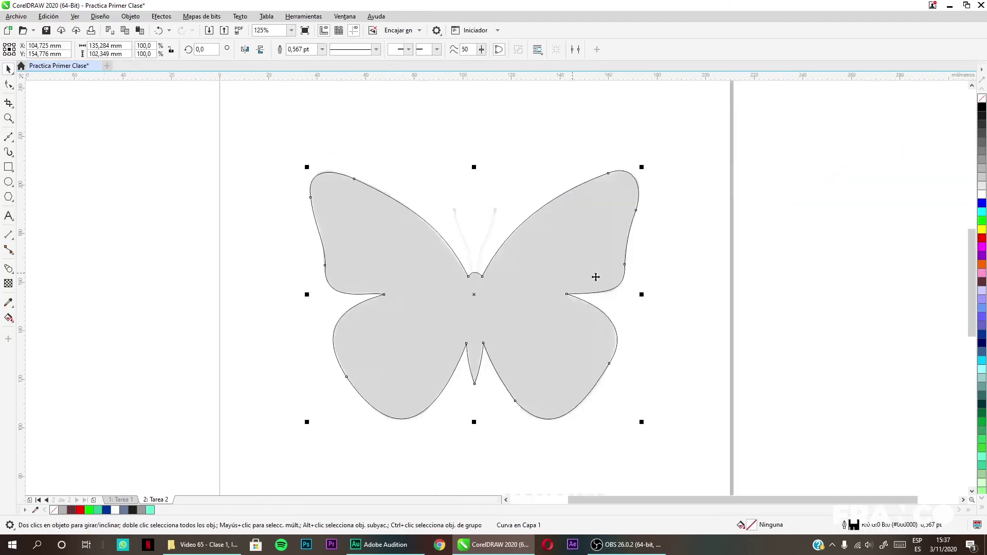
# Move the traced butterfly outline off the silhouette to the right, partly beyond the page edge
pyautogui.scroll(-4, 700, 274)
pyautogui.click(726, 272)
pyautogui.scroll(4, 727, 272)
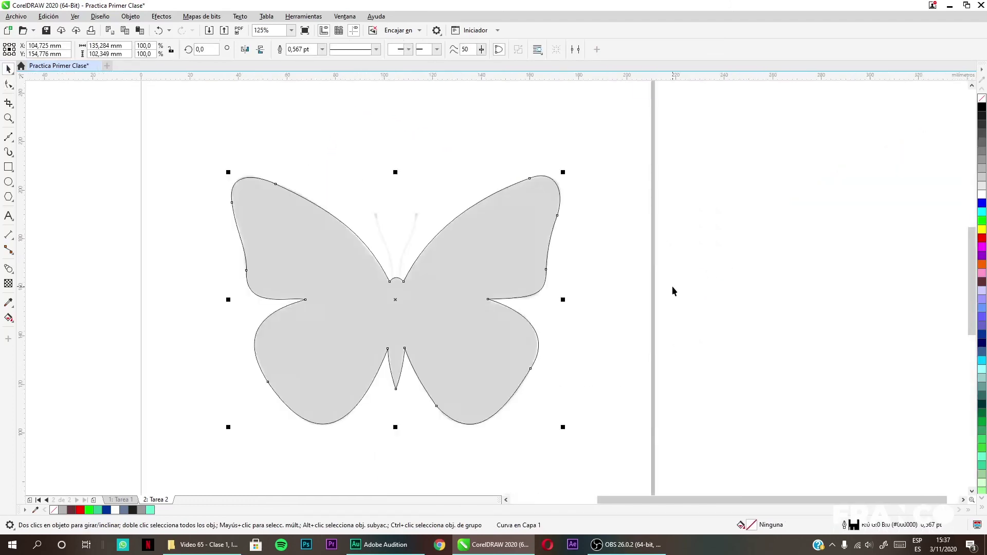
pyautogui.moveTo(393, 309); pyautogui.dragTo(790, 308)
pyautogui.click(433, 316)
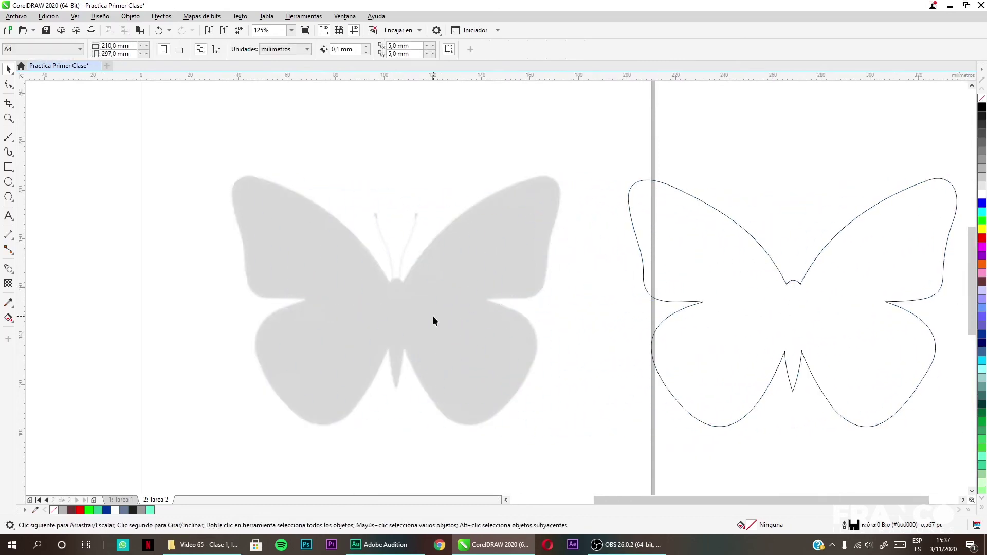
# Unlock and delete the grey silhouette image, and centre the traced butterfly outline on the page
pyautogui.rightClick(419, 273)
pyautogui.click(473, 295)
pyautogui.click(575, 397)
pyautogui.click(432, 301)
pyautogui.press('Delete')
pyautogui.click(716, 322)
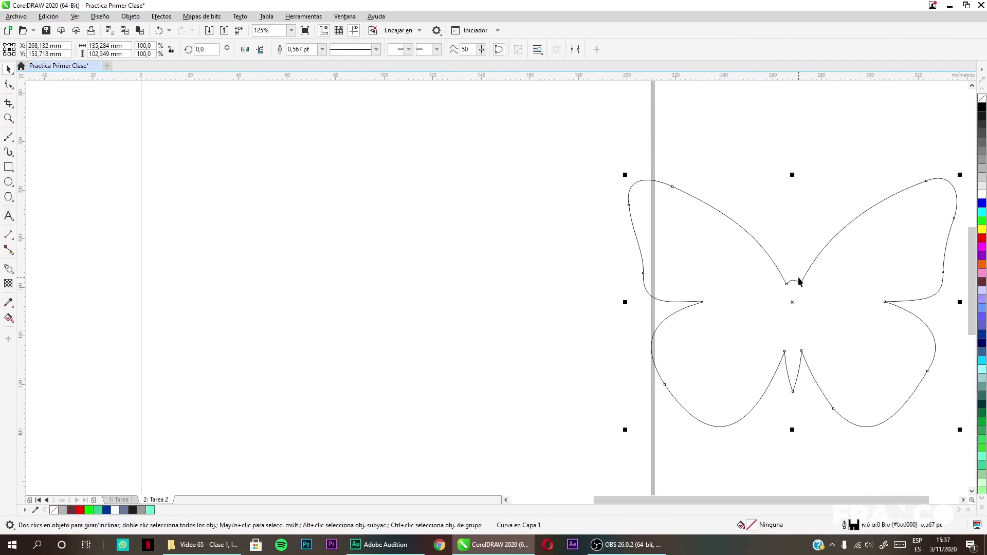
pyautogui.press('p')
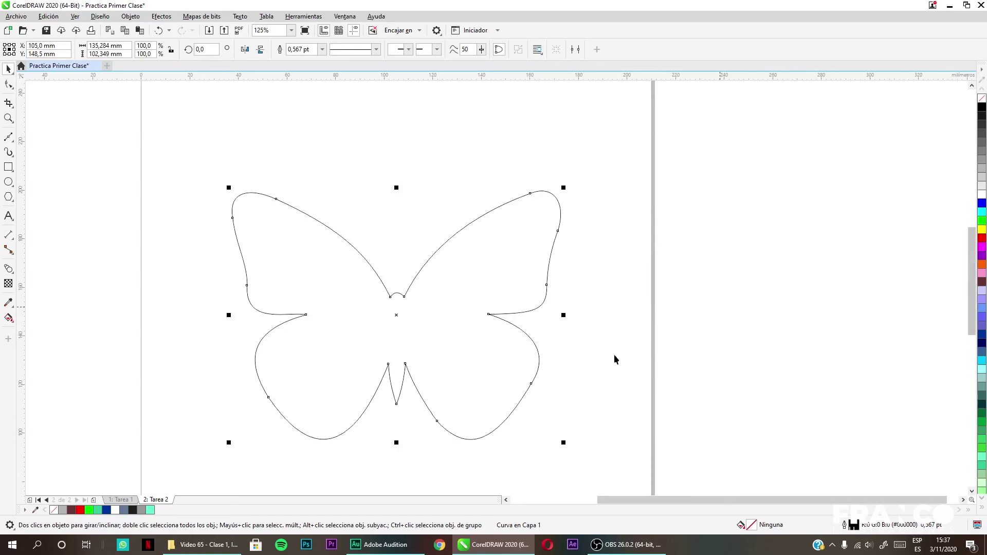
# Try a grey fill (#B3B3B3) and a dark brown fill (#663333) on the traced butterfly
pyautogui.click(982, 170)
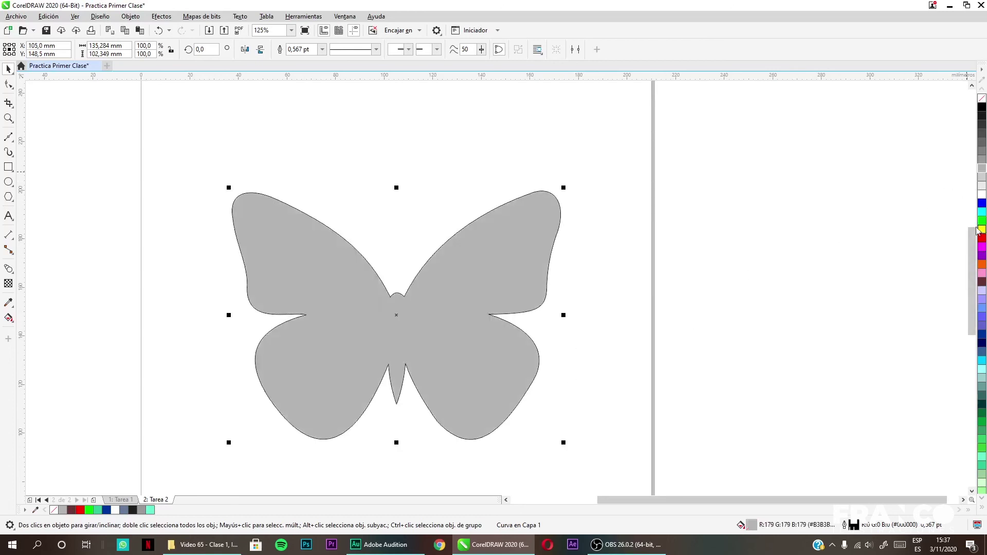
pyautogui.scroll(-2, 699, 390)
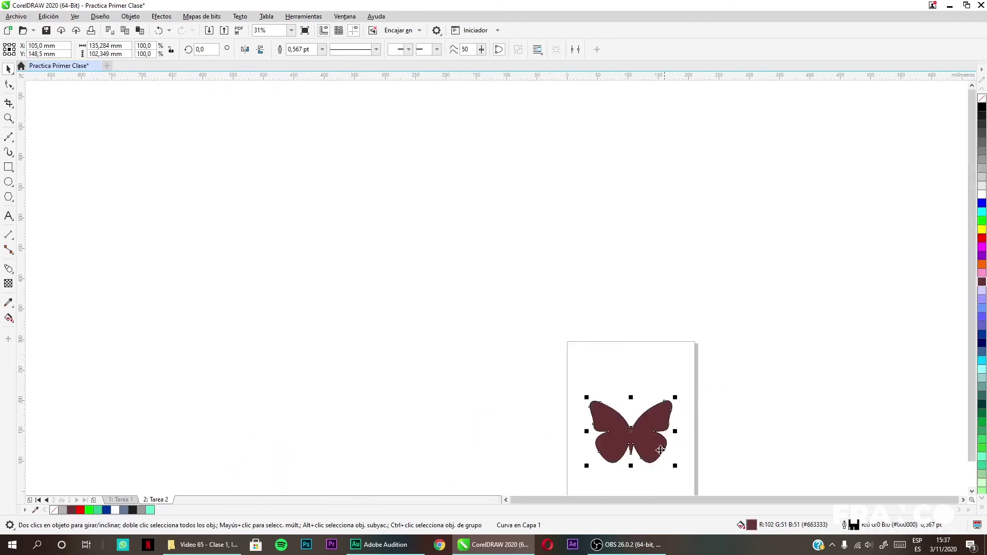
pyautogui.scroll(4, 651, 453)
pyautogui.click(894, 365)
pyautogui.click(635, 309)
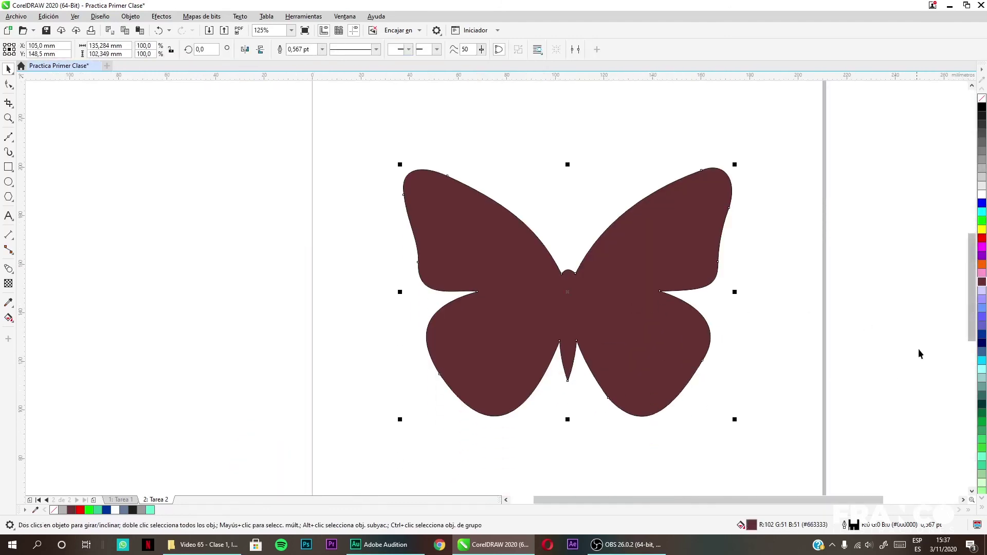
# Fill the traced butterfly with pale teal (R:153 G:204 B:204) and remove its outline
pyautogui.click(982, 364)
pyautogui.click(982, 378)
pyautogui.rightClick(982, 369)
pyautogui.click(833, 326)
pyautogui.click(620, 332)
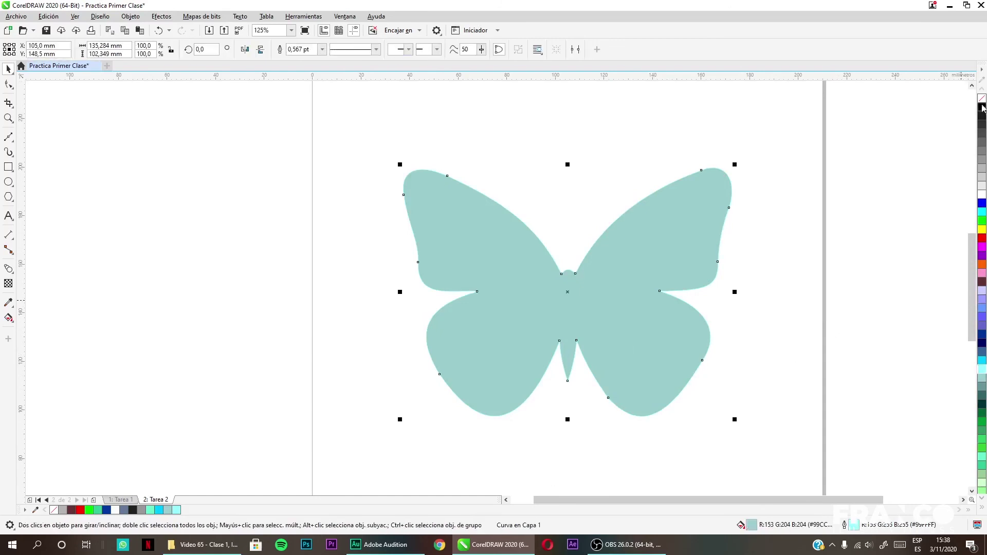
pyautogui.click(734, 313)
pyautogui.scroll(-3, 733, 313)
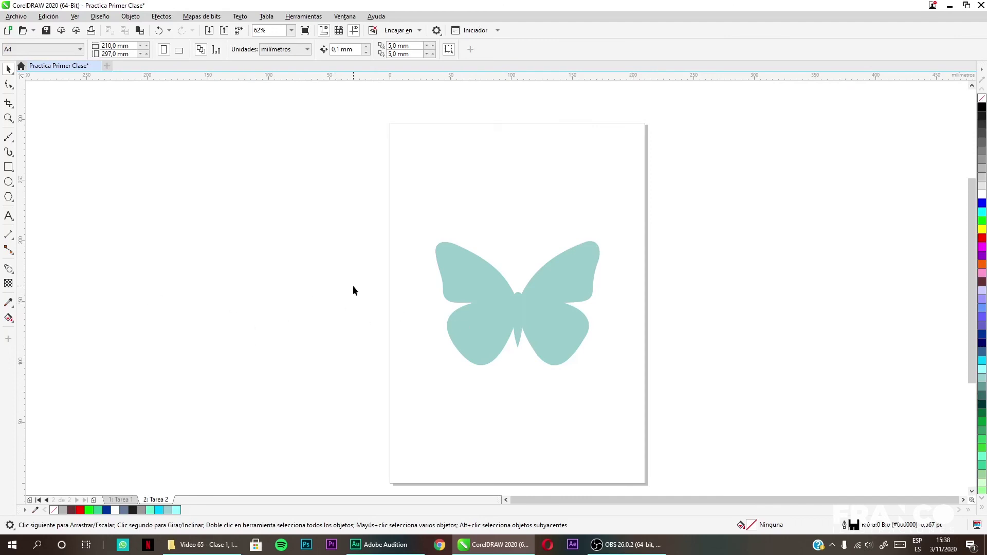
# Paste the black butterfly bitmap and arrange it in the page's lower half, with the teal butterfly above it
pyautogui.hotkey('ctrl', 'v')
pyautogui.moveTo(541, 302); pyautogui.dragTo(380, 302)
pyautogui.moveTo(509, 306); pyautogui.dragTo(507, 174)
pyautogui.moveTo(360, 320); pyautogui.dragTo(518, 369)
pyautogui.click(518, 201)
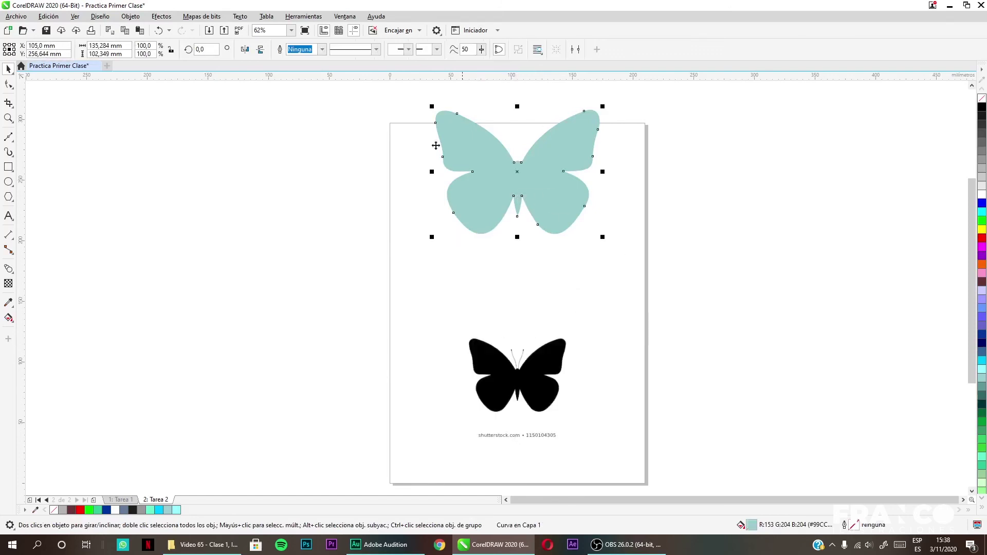
pyautogui.moveTo(517, 171); pyautogui.dragTo(517, 196)
pyautogui.moveTo(528, 378); pyautogui.dragTo(528, 361)
pyautogui.click(579, 353)
pyautogui.click(521, 365)
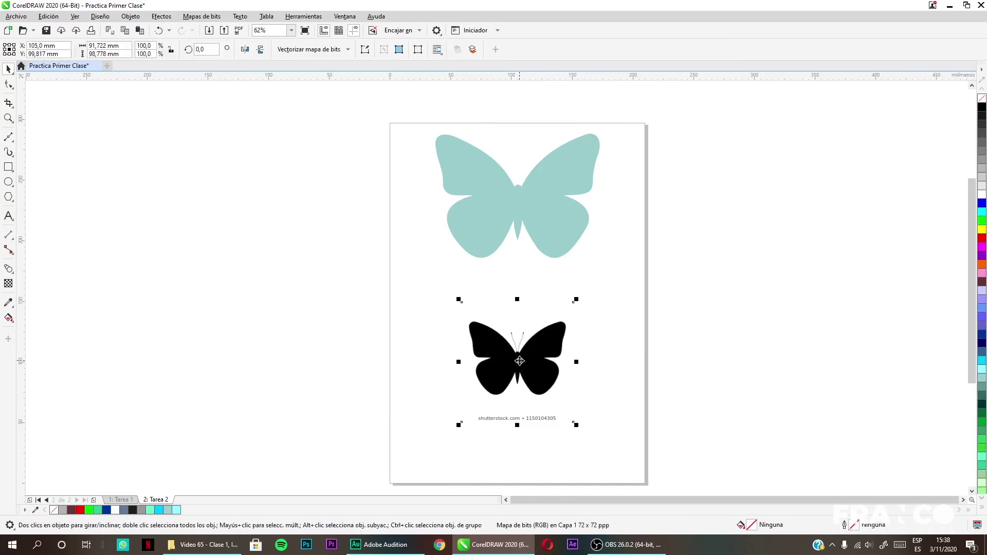
# Vectorize the black butterfly bitmap with Quick Trace (Vectorización rápida)
pyautogui.scroll(2, 529, 425)
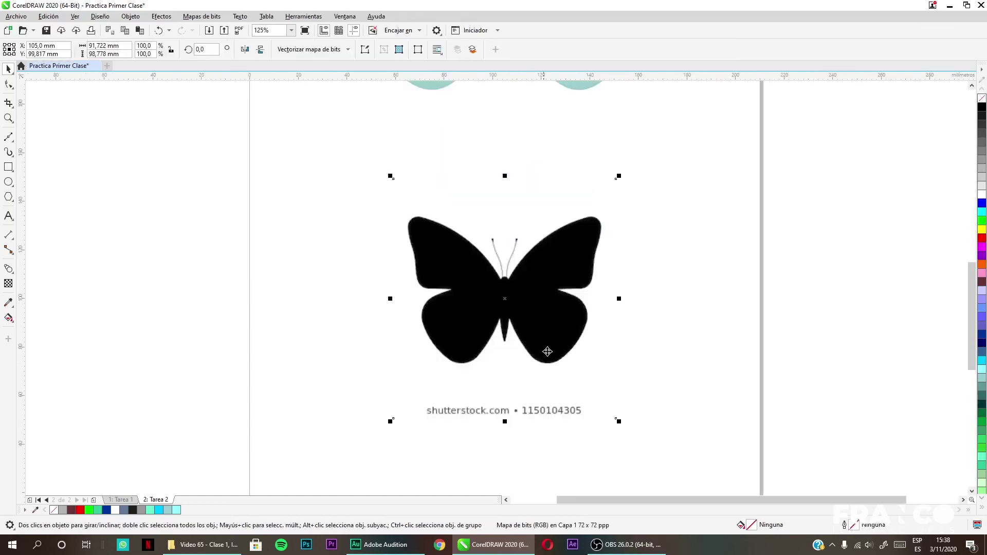
pyautogui.click(698, 328)
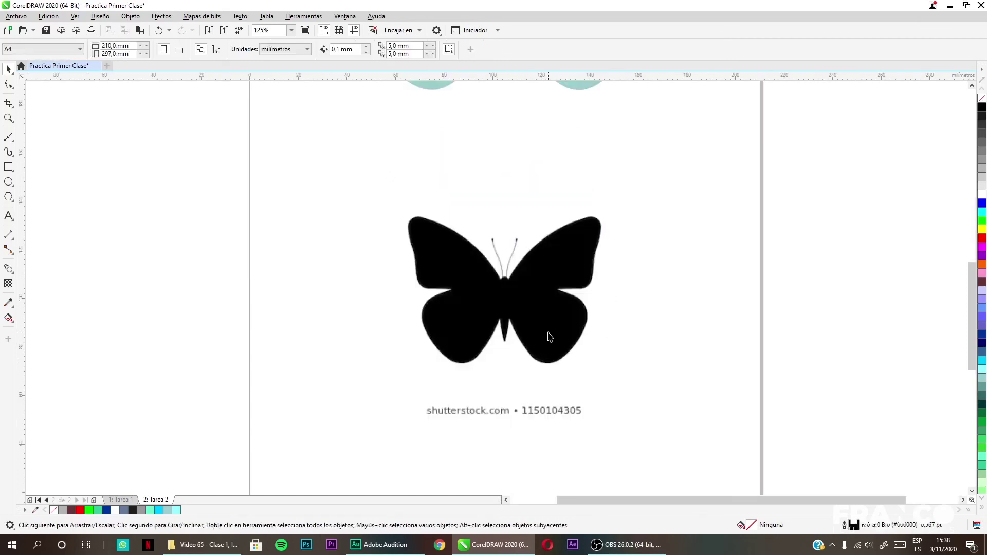
pyautogui.click(551, 323)
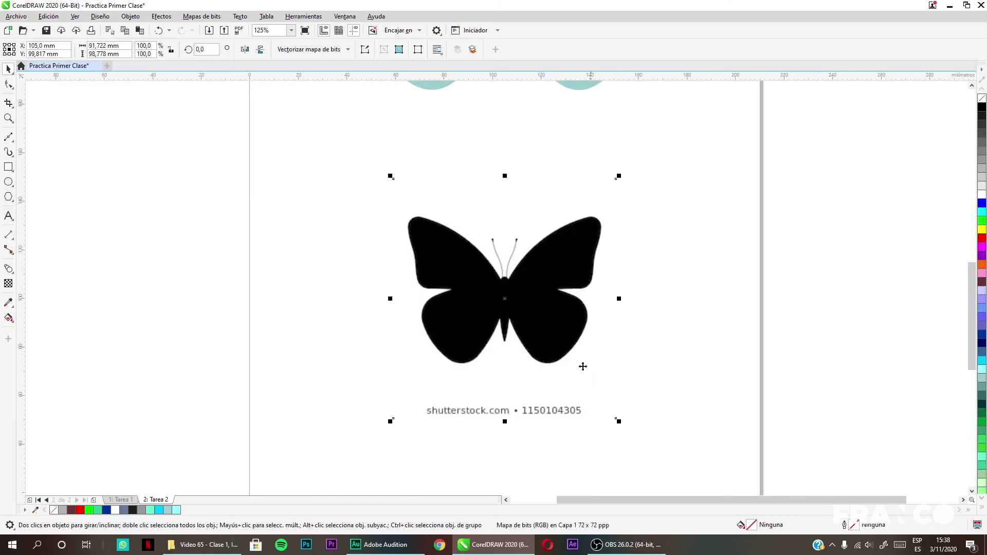
pyautogui.click(317, 51)
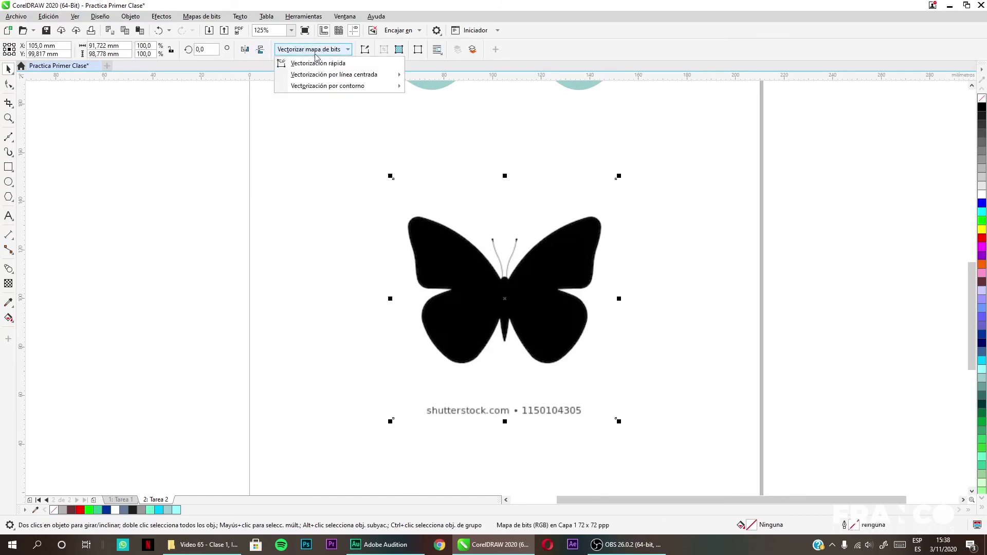
pyautogui.click(321, 63)
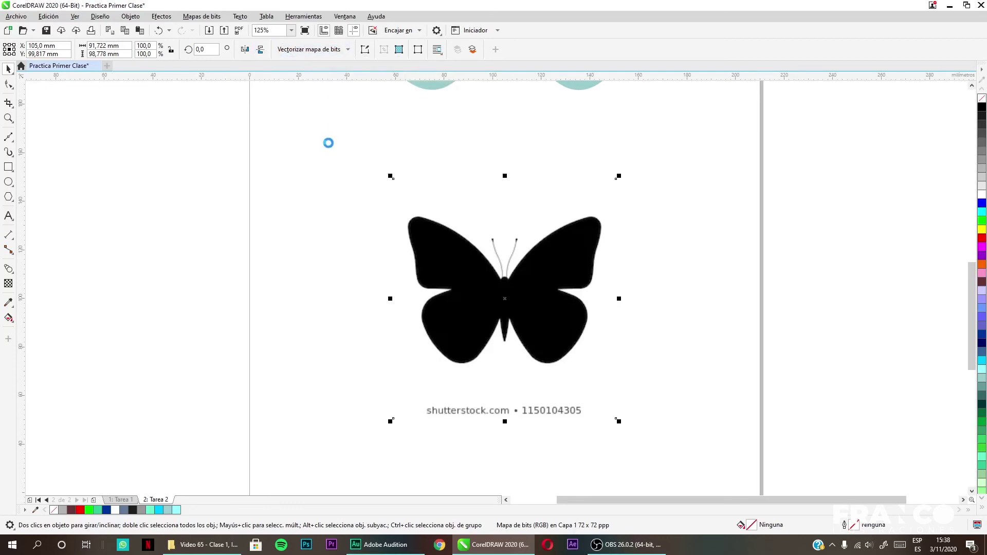
# Shift the traced group slightly aside and delete the original bitmap beneath it
pyautogui.moveTo(494, 325)
pyautogui.mouseDown()
pyautogui.moveTo(789, 324)
pyautogui.moveTo(544, 272)
pyautogui.moveTo(513, 333)
pyautogui.mouseUp()
pyautogui.click(537, 314)
pyautogui.press('Delete')
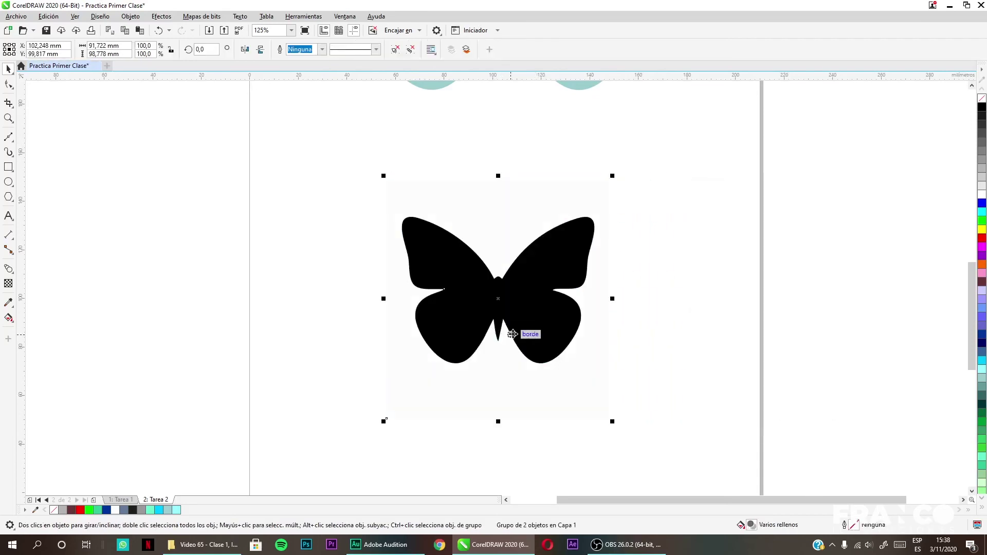
# Ungroup the quick trace and delete its near-white background, keeping the black butterfly in place
pyautogui.hotkey('ctrl', 'u')
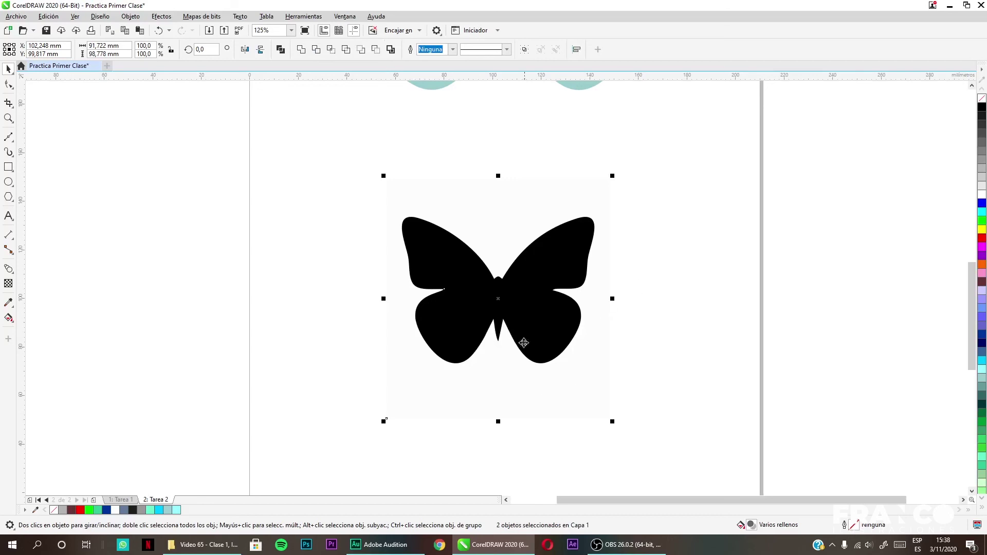
pyautogui.click(677, 316)
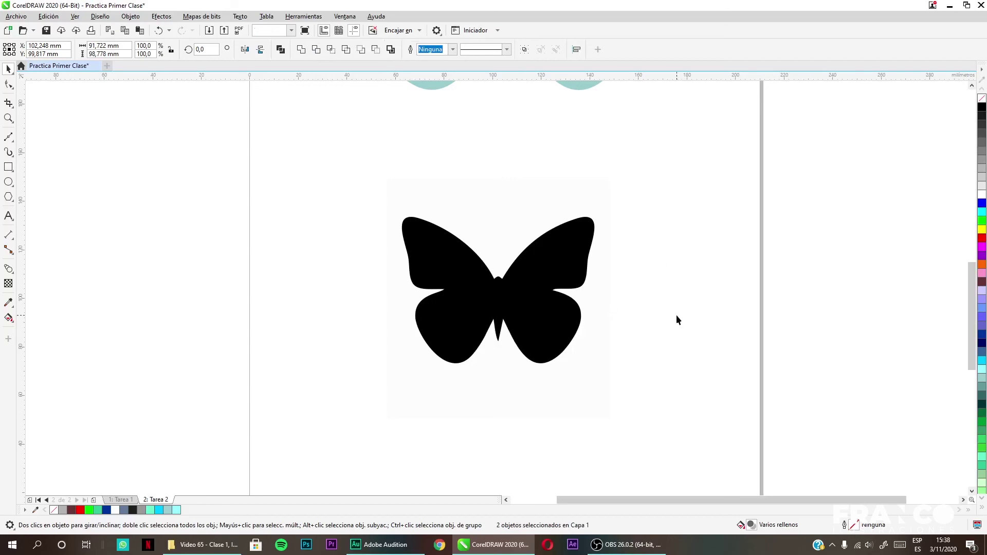
pyautogui.click(584, 371)
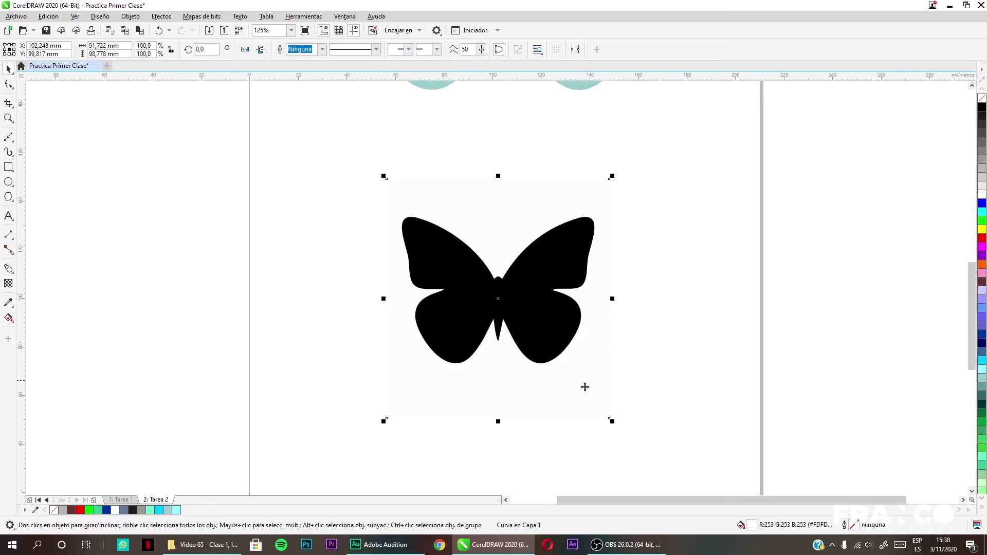
pyautogui.hotkey('ctrl', 'z')
pyautogui.click(536, 337)
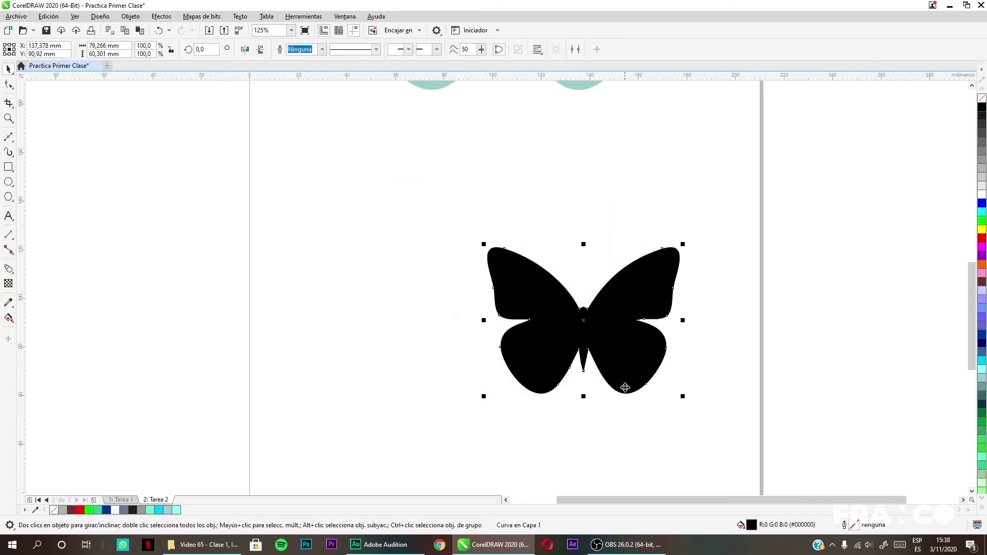
pyautogui.scroll(-2, 552, 367)
pyautogui.click(567, 380)
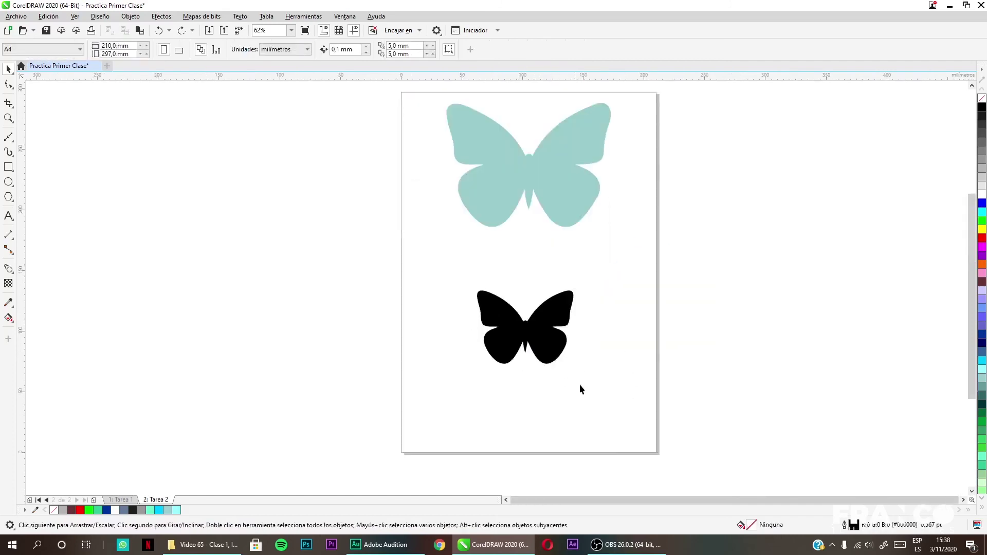
# Try enlarging the black butterfly about its centre to about 195 × 149 mm
pyautogui.press('Tab')
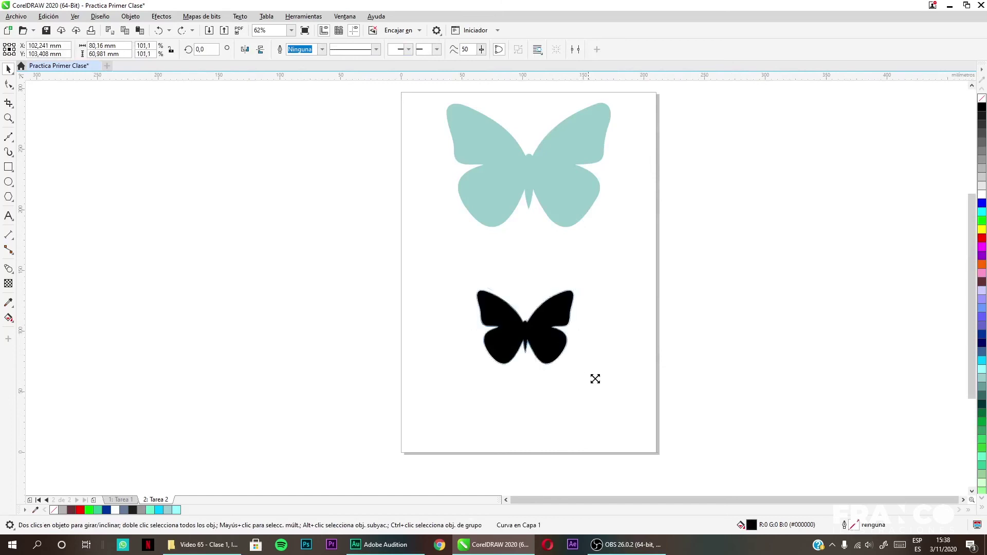
pyautogui.moveTo(583, 369); pyautogui.dragTo(649, 422)
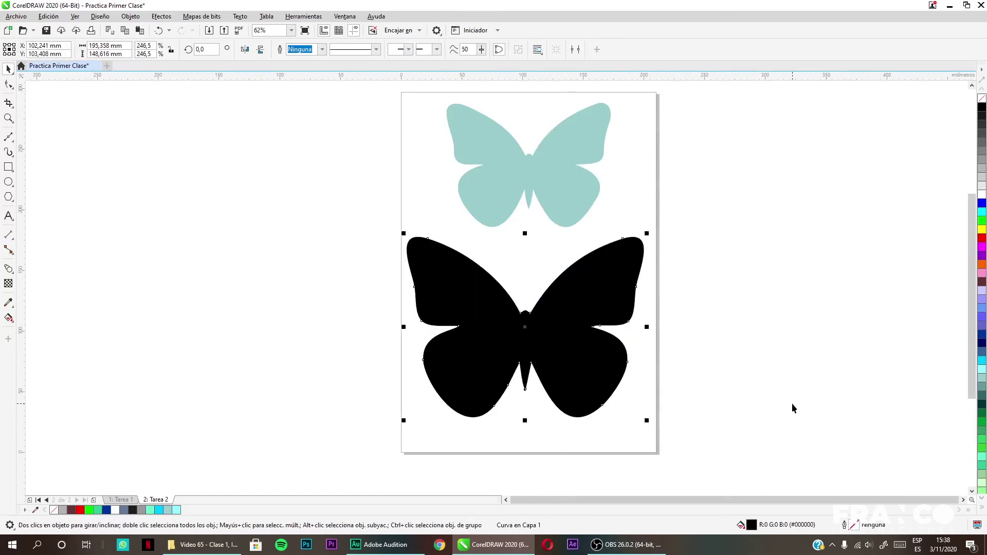
pyautogui.hotkey('ctrl', 'z')
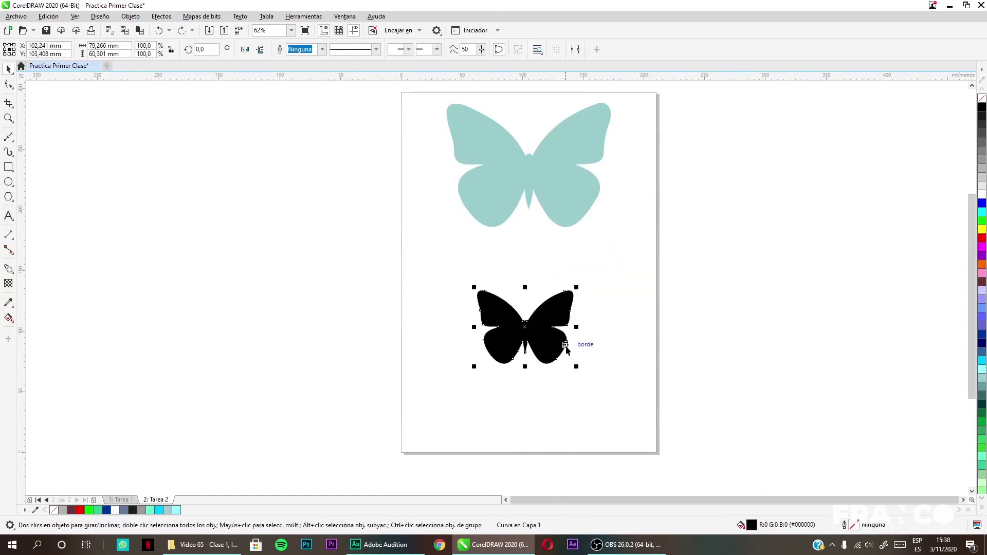
# Enlarge the black butterfly proportionally to about 154 × 117 mm below the teal one
pyautogui.moveTo(577, 368); pyautogui.dragTo(631, 404)
pyautogui.press('Tab')
pyautogui.click(600, 320)
pyautogui.click(591, 137)
pyautogui.click(649, 440)
pyautogui.click(596, 338)
pyautogui.click(692, 378)
pyautogui.click(546, 340)
pyautogui.click(520, 406)
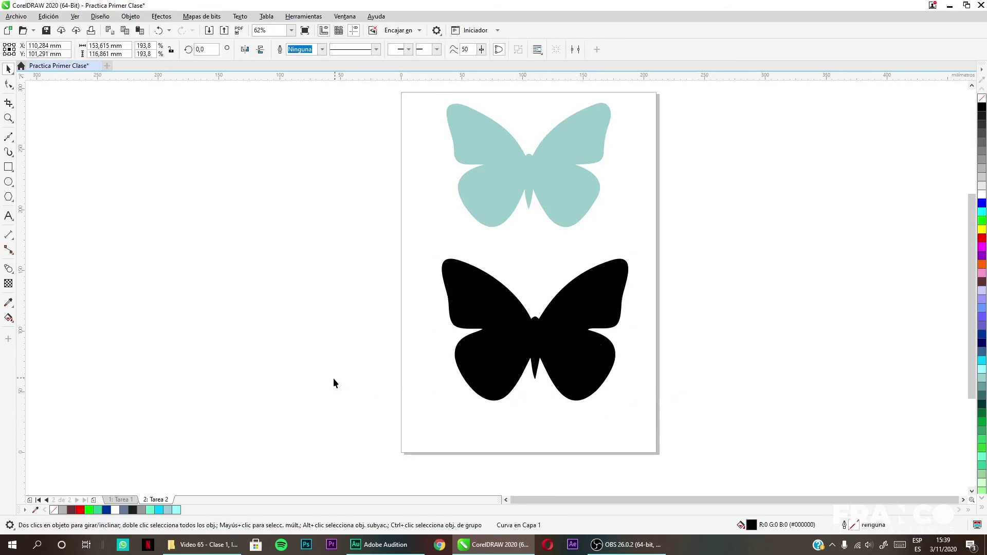
# Add a third page to the document and name it Tarea 3
pyautogui.click(95, 499)
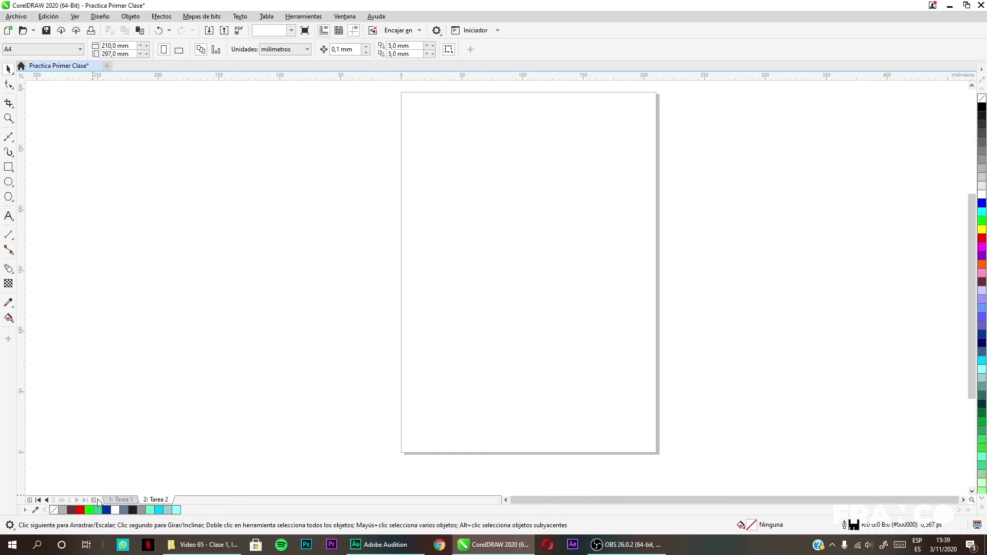
pyautogui.rightClick(195, 500)
pyautogui.click(228, 436)
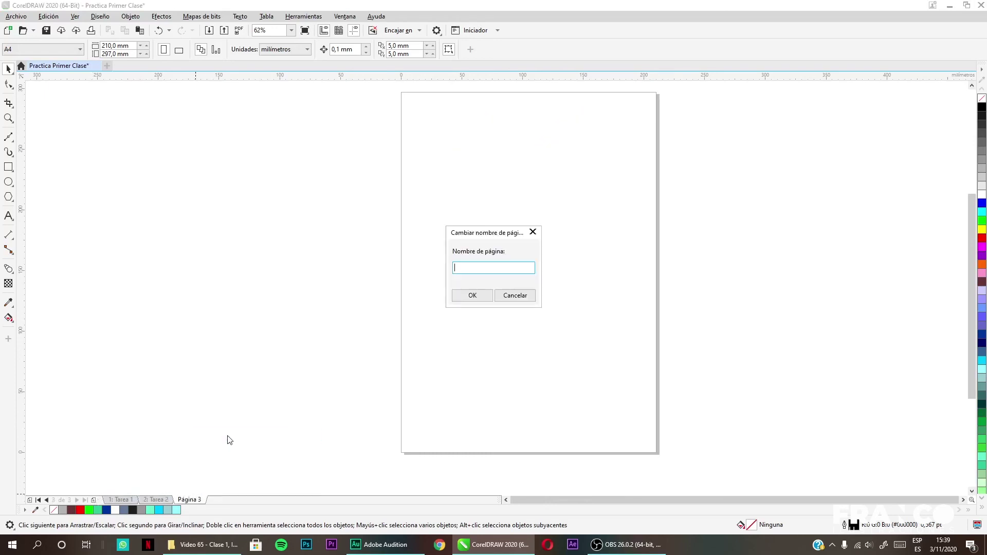
pyautogui.write('Tarea 3')
pyautogui.press('Return')
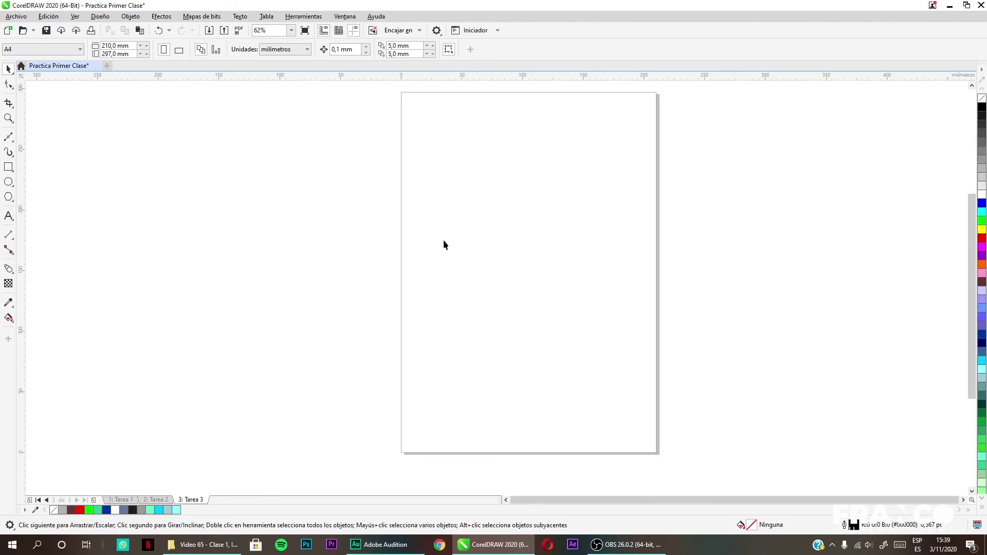
# Draw a square of about 67 mm in the page's upper left and copy it into a two-by-two grid
pyautogui.click(8, 166)
pyautogui.moveTo(415, 151); pyautogui.dragTo(498, 233)
pyautogui.click(8, 69)
pyautogui.moveTo(455, 188); pyautogui.dragTo(478, 339)
# Fill the upper-left square of the grid with a light emerald green
pyautogui.click(461, 184)
pyautogui.click(461, 179)
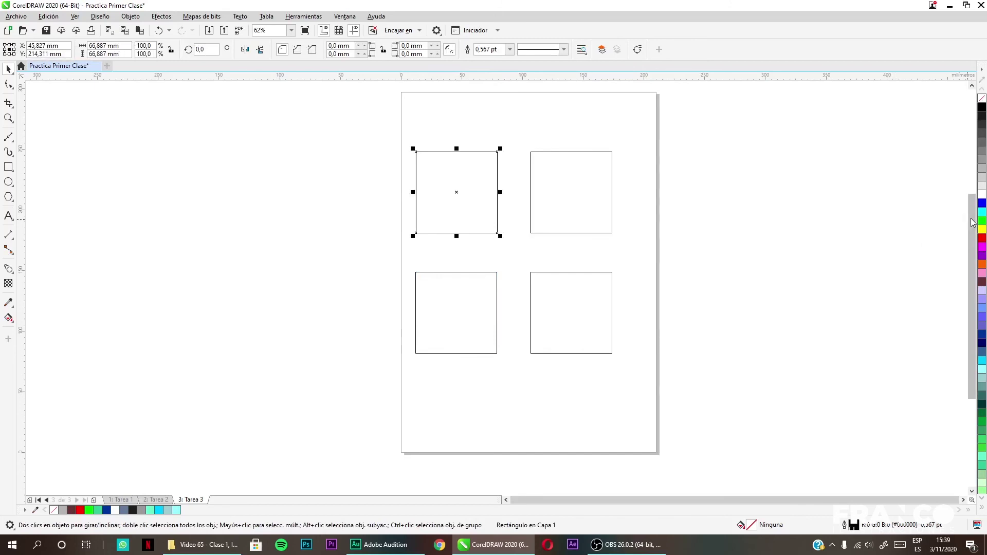
pyautogui.click(982, 465)
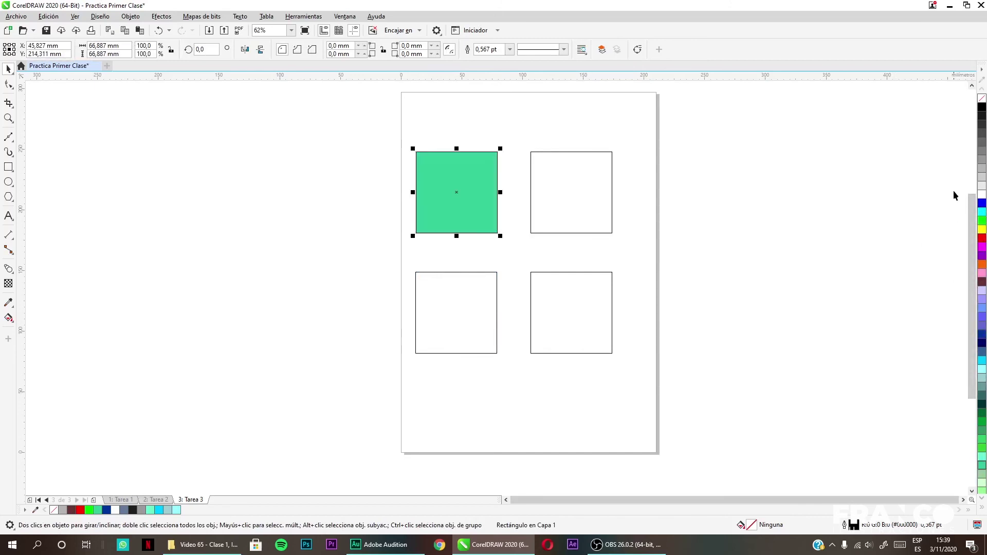
# Give the upper-right square of the grid an 8 pt emerald-green outline
pyautogui.click(611, 159)
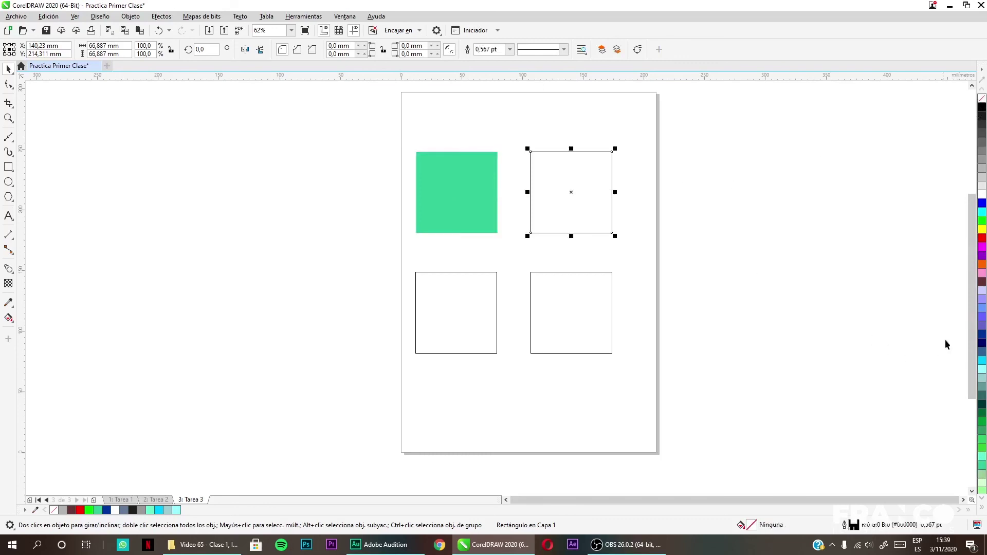
pyautogui.rightClick(982, 457)
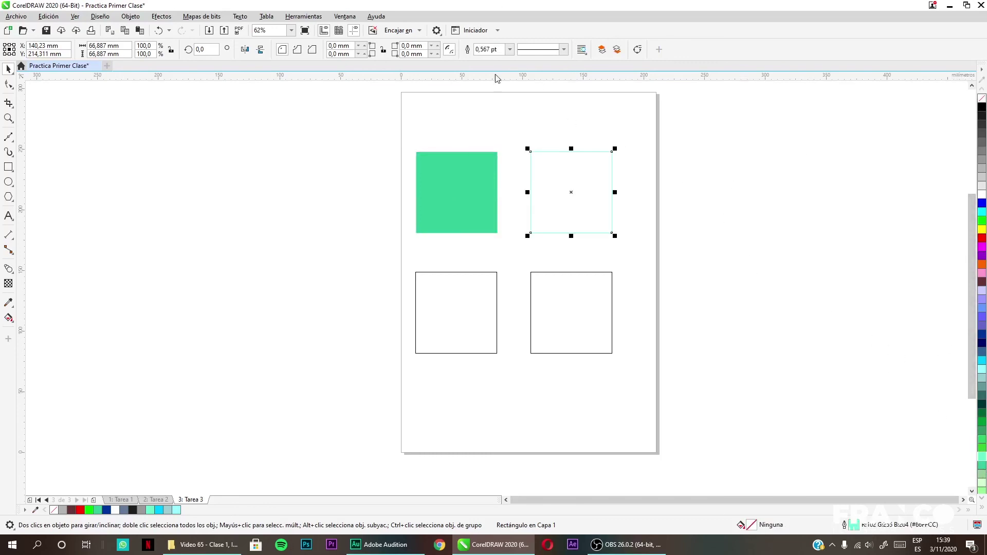
pyautogui.rightClick(982, 465)
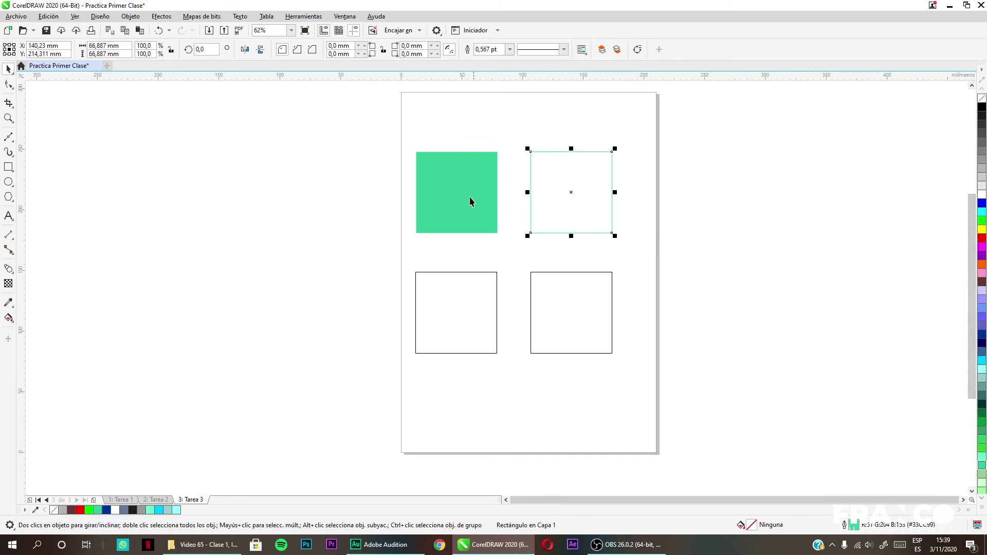
pyautogui.click(508, 49)
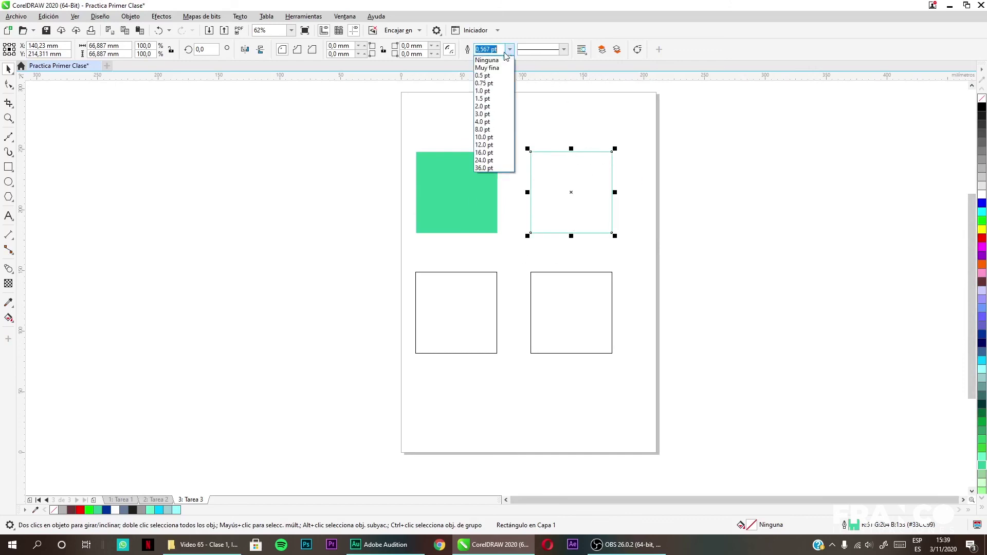
pyautogui.click(493, 130)
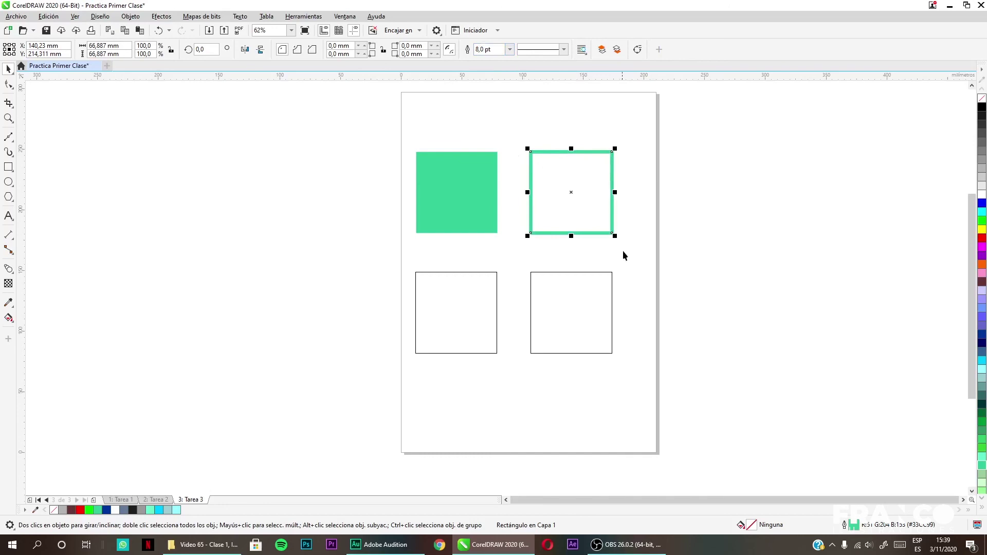
pyautogui.click(639, 243)
# Give the lower-left square a red 4 pt outline with a closely spaced dotted line style
pyautogui.click(423, 310)
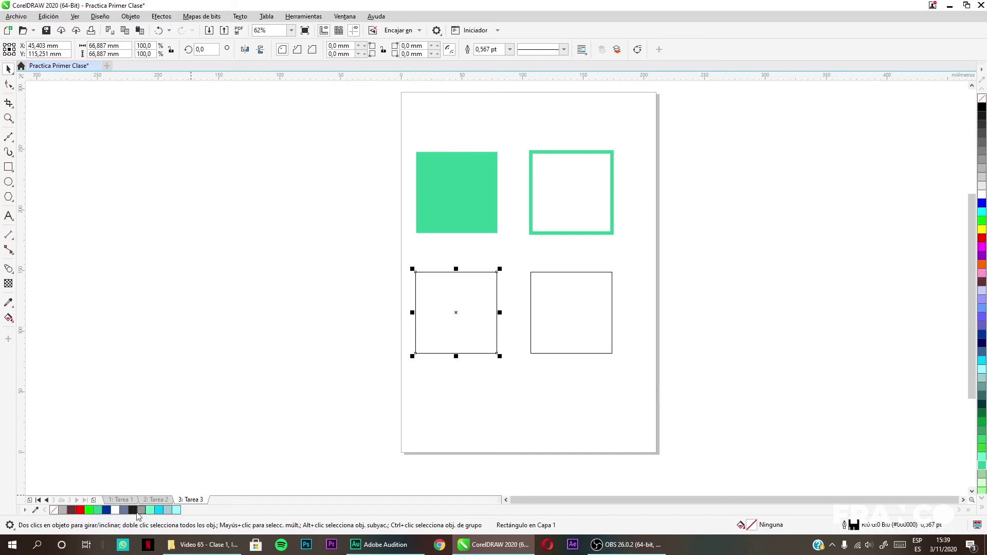
pyautogui.rightClick(80, 510)
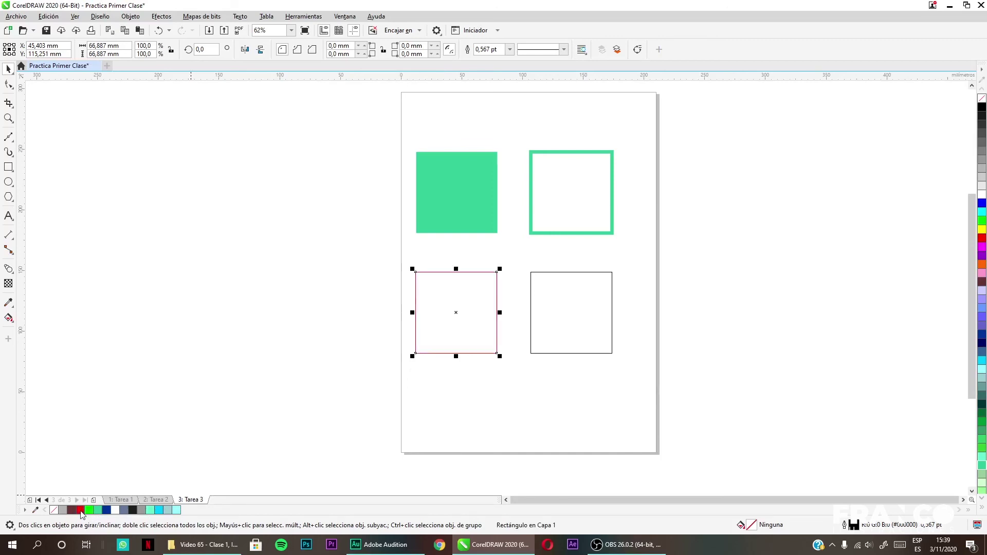
pyautogui.click(510, 50)
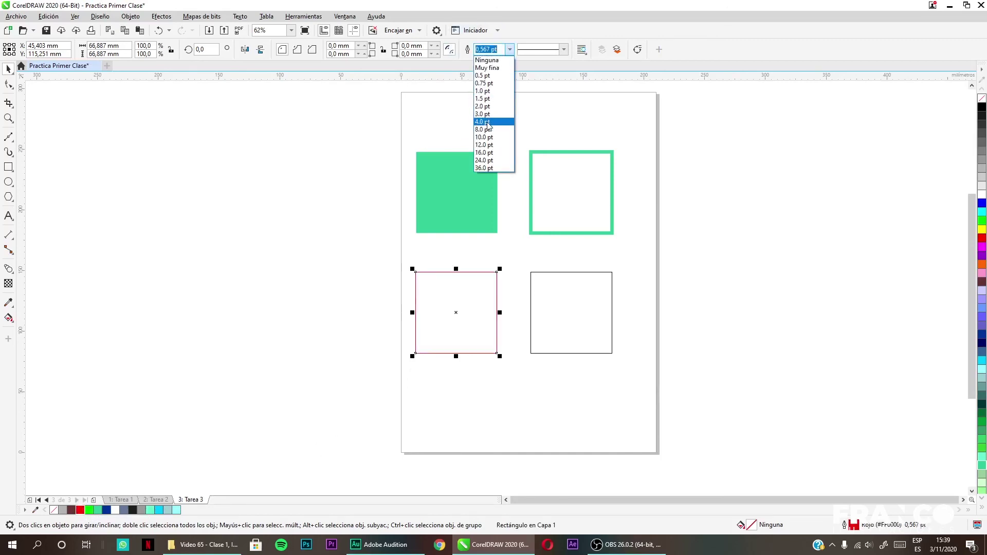
pyautogui.click(485, 146)
pyautogui.click(564, 49)
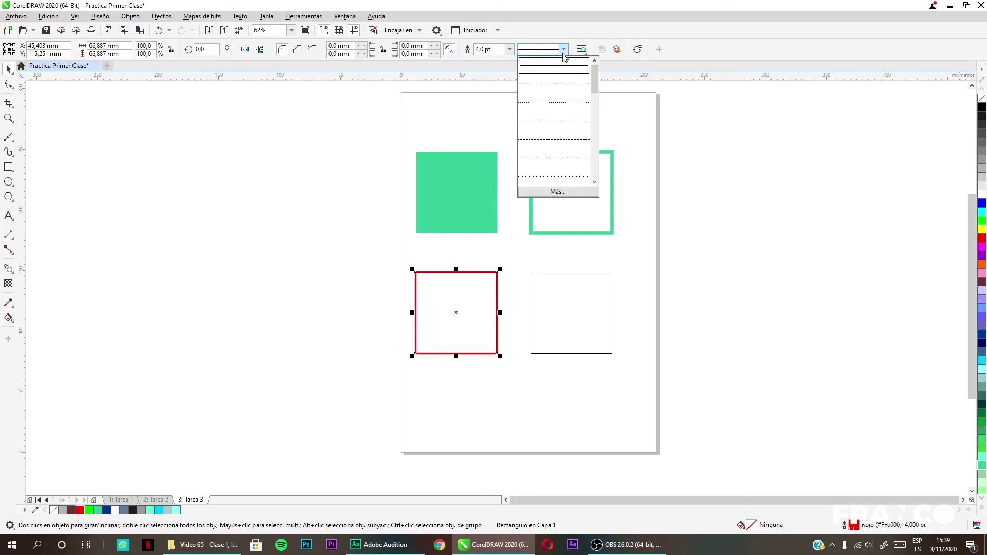
pyautogui.click(560, 125)
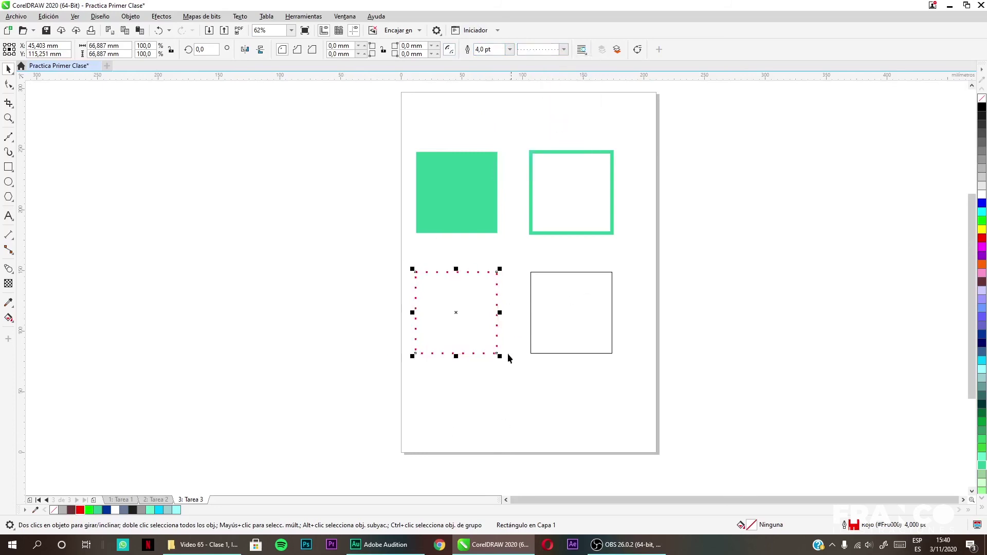
pyautogui.click(564, 49)
pyautogui.click(568, 102)
pyautogui.click(764, 249)
pyautogui.click(480, 334)
# Fill the lower-right square with light blue-green (Verde azulado claro) and give it a 10 pt sea-green outline
pyautogui.click(591, 315)
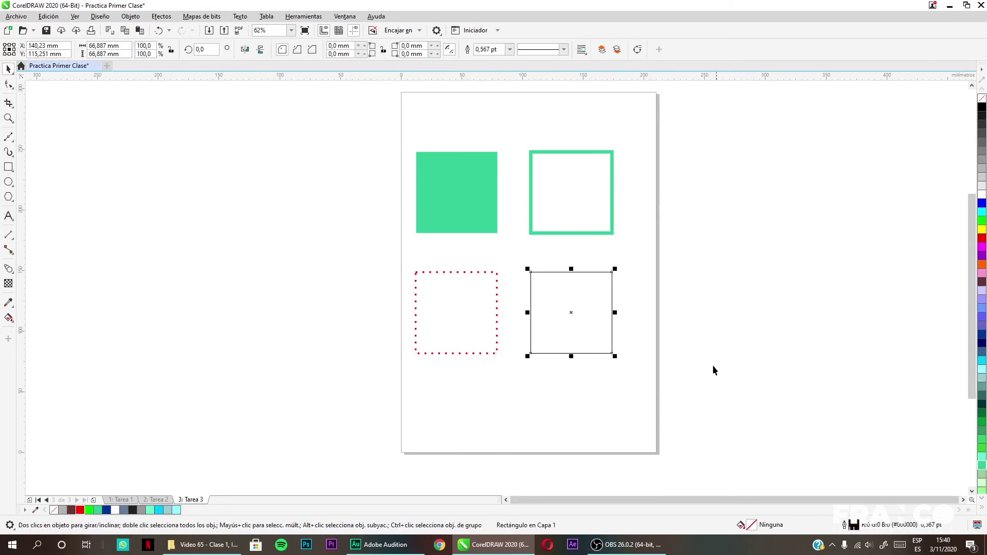
pyautogui.hscroll(3, 465, 308)
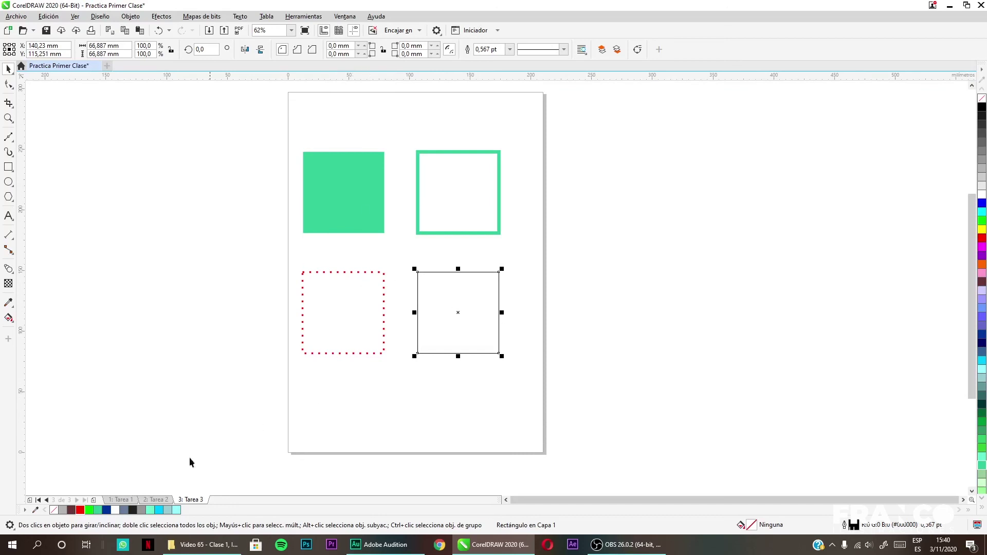
pyautogui.click(168, 510)
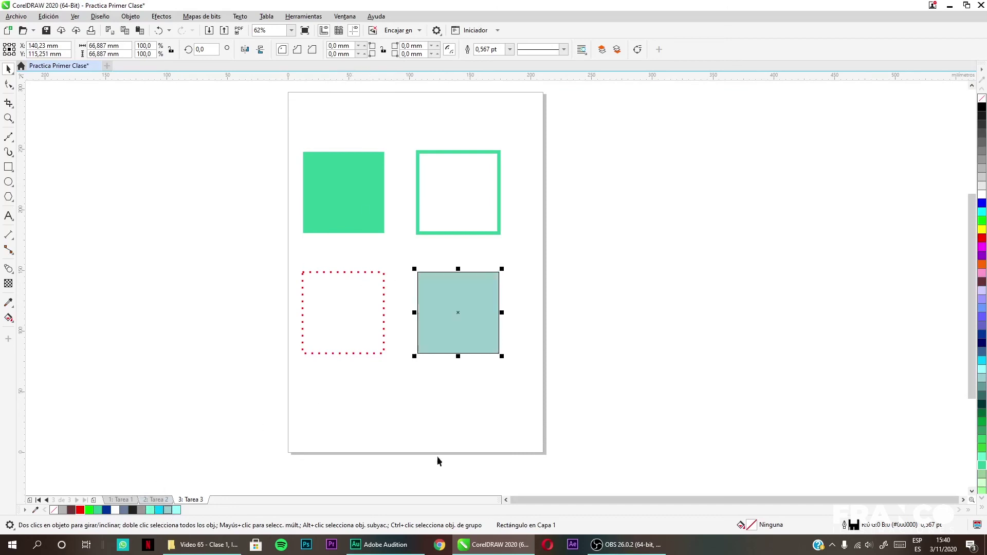
pyautogui.rightClick(98, 510)
pyautogui.click(509, 49)
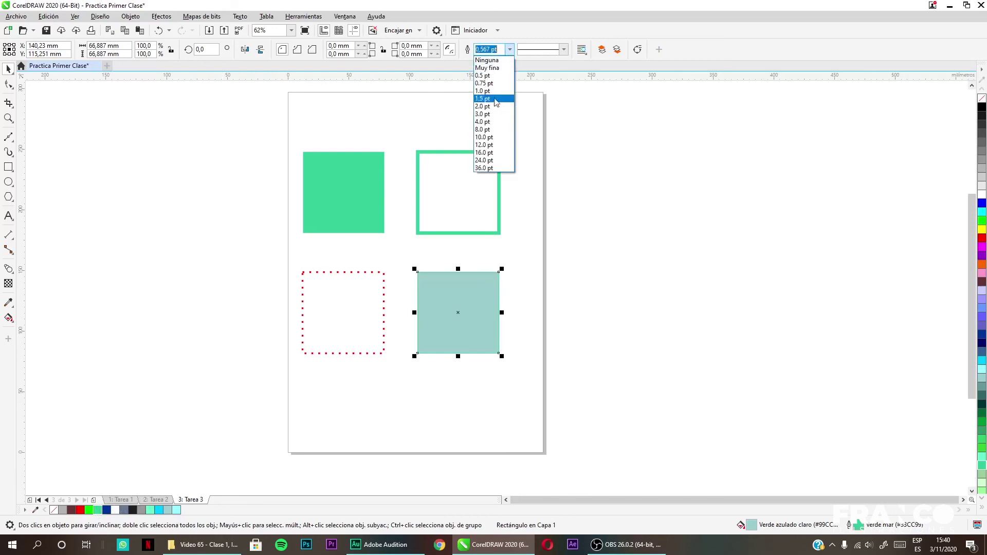
pyautogui.click(490, 133)
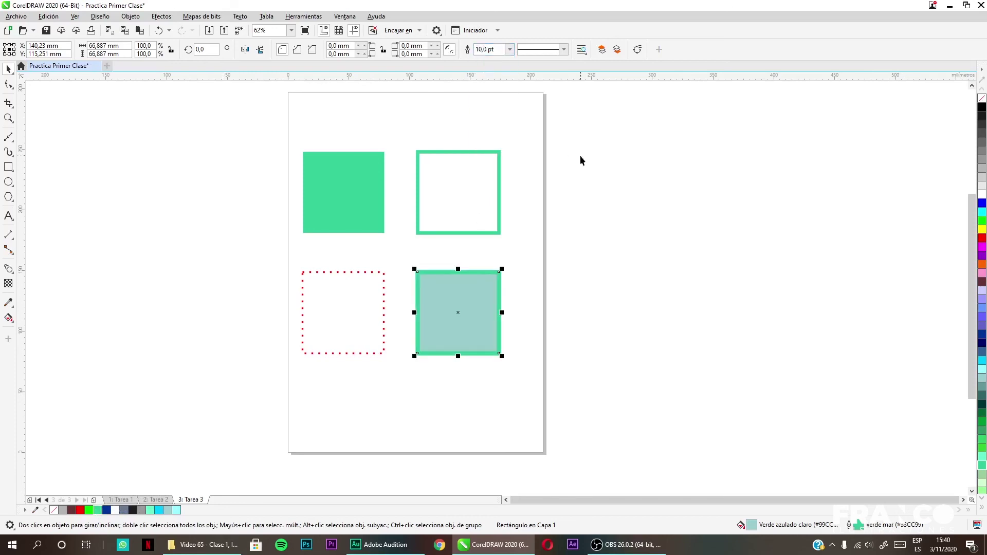
# Change the lower-right square's outline to a closely spaced dotted line, 4 pt wide, in dark blue
pyautogui.click(564, 49)
pyautogui.click(557, 130)
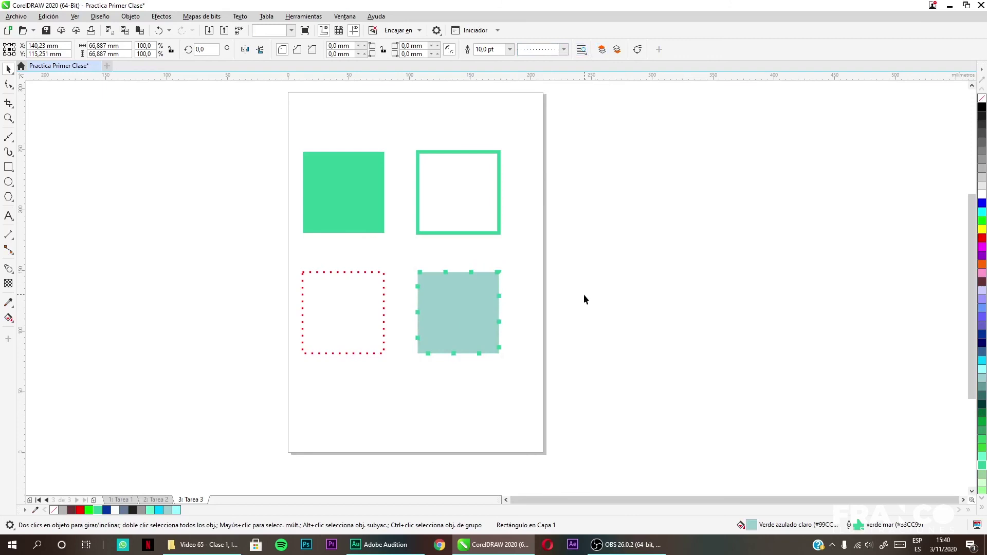
pyautogui.click(563, 49)
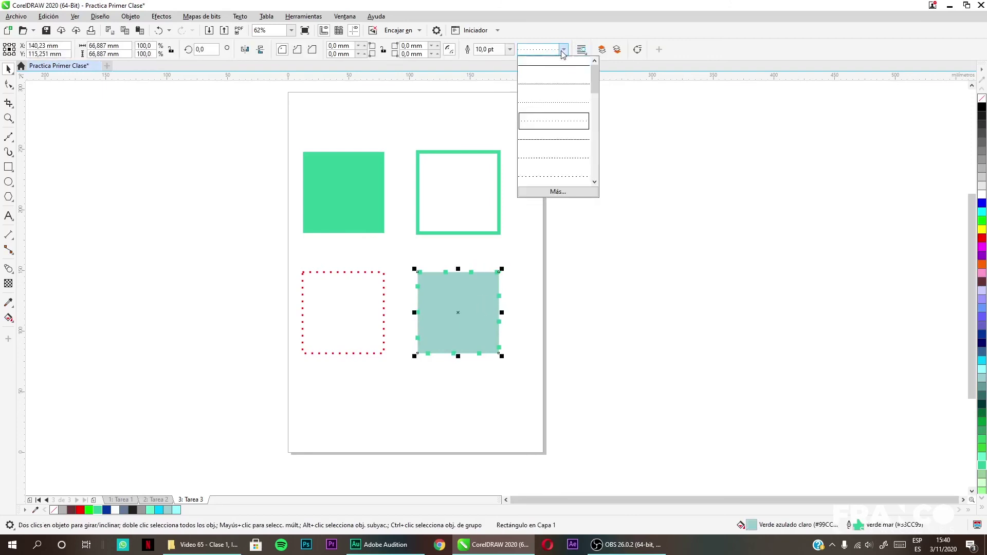
pyautogui.click(542, 109)
pyautogui.click(509, 49)
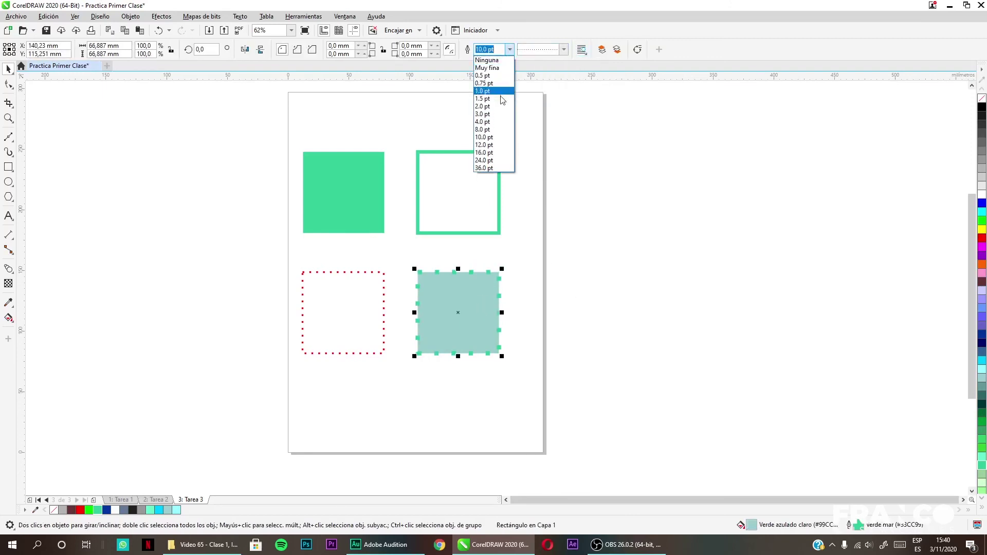
pyautogui.click(496, 123)
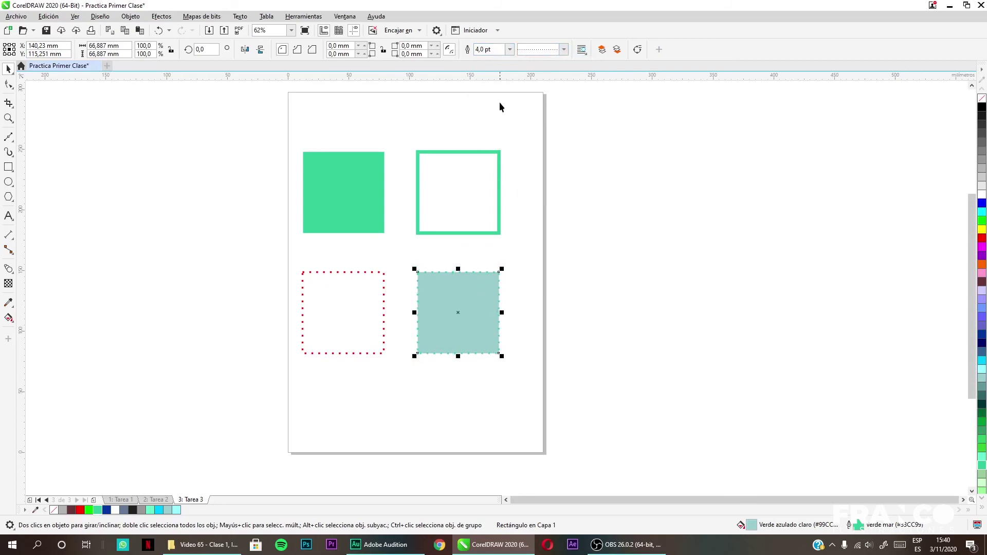
pyautogui.rightClick(106, 510)
pyautogui.click(502, 403)
# Group all four squares and centre the group on the page
pyautogui.click(375, 228)
pyautogui.click(384, 330)
pyautogui.press('Tab')
pyautogui.moveTo(299, 146); pyautogui.dragTo(564, 420)
pyautogui.moveTo(420, 319); pyautogui.dragTo(445, 319)
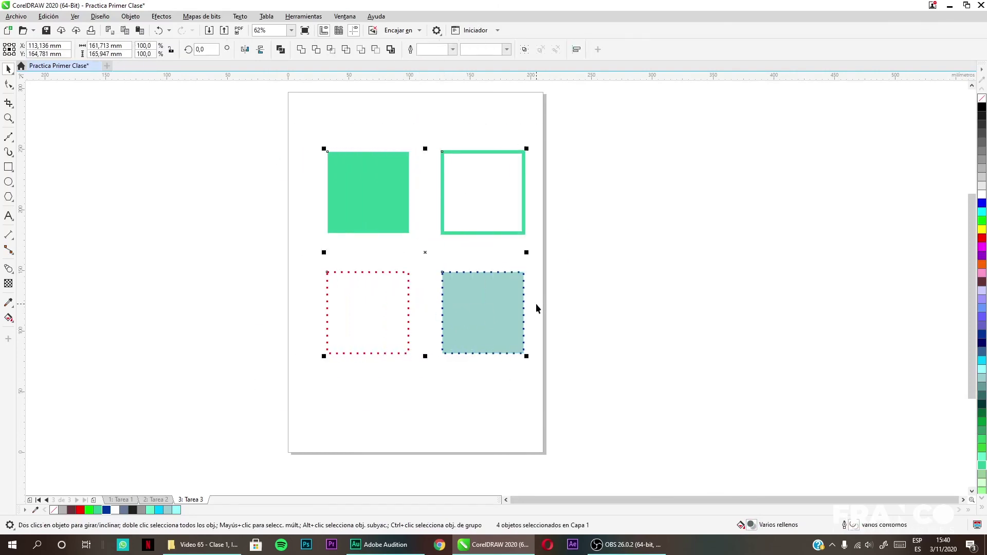
pyautogui.hotkey('ctrl', 'g')
pyautogui.moveTo(619, 122); pyautogui.dragTo(275, 418)
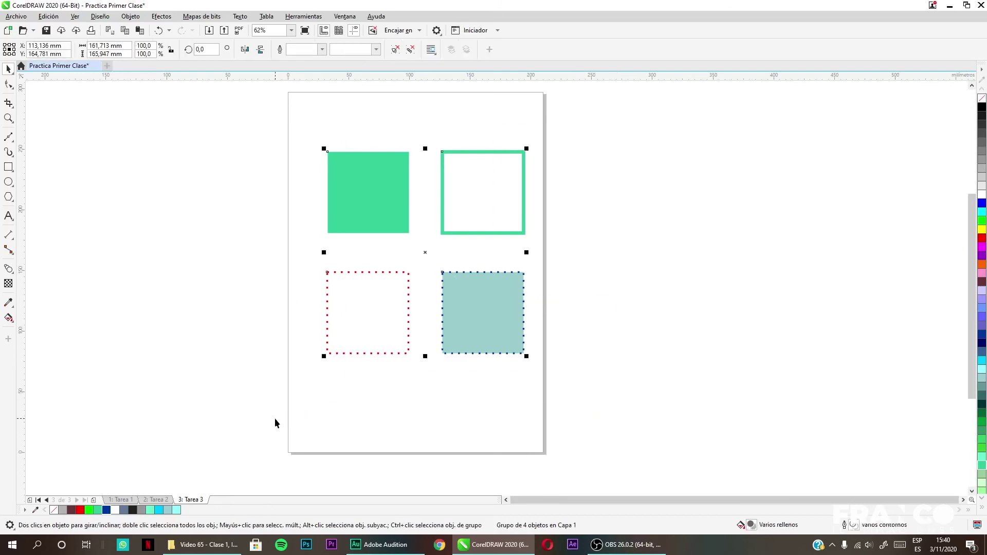
pyautogui.press('p')
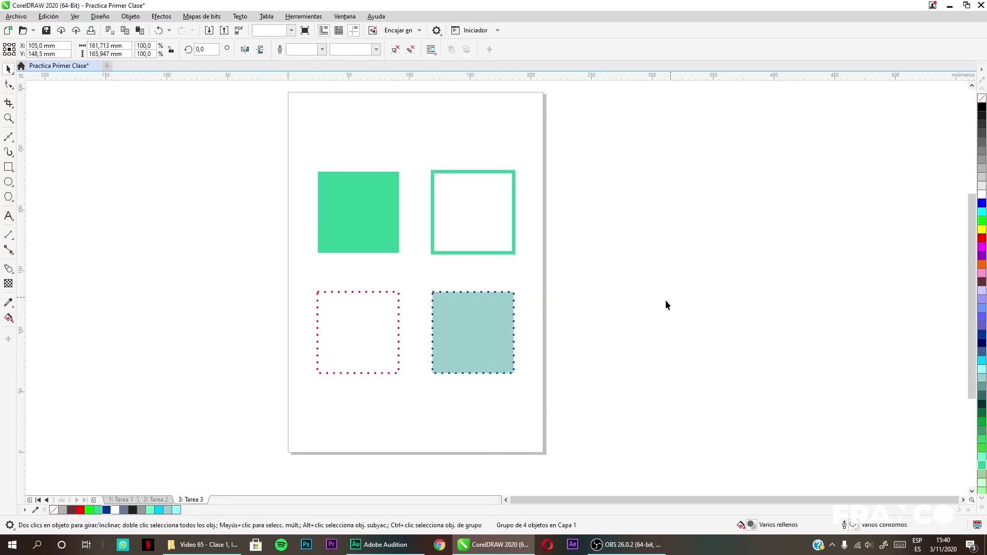
pyautogui.click(429, 396)
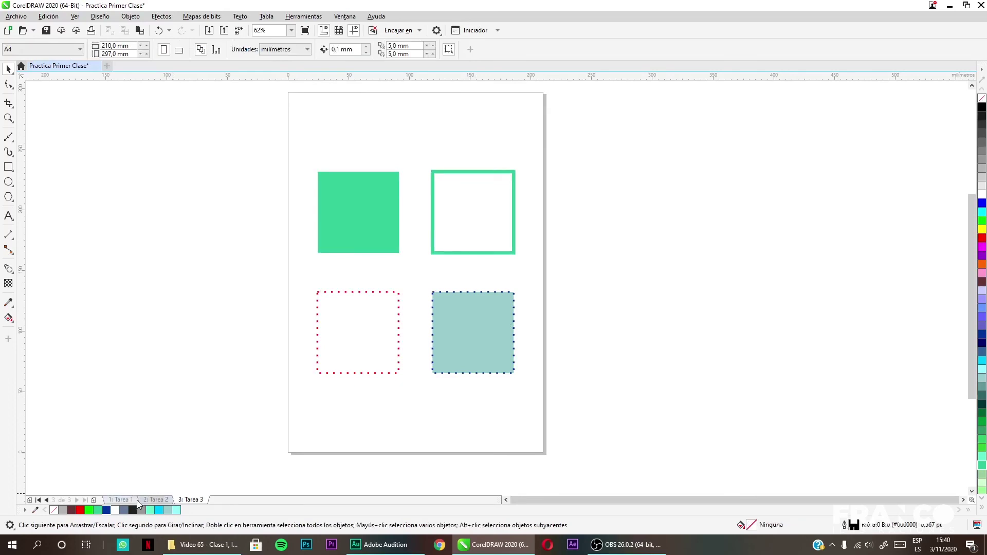
# Review the finished work on pages Tarea 1, Tarea 2 and Tarea 3
pyautogui.click(121, 500)
pyautogui.click(155, 500)
pyautogui.click(191, 500)
pyautogui.click(118, 501)
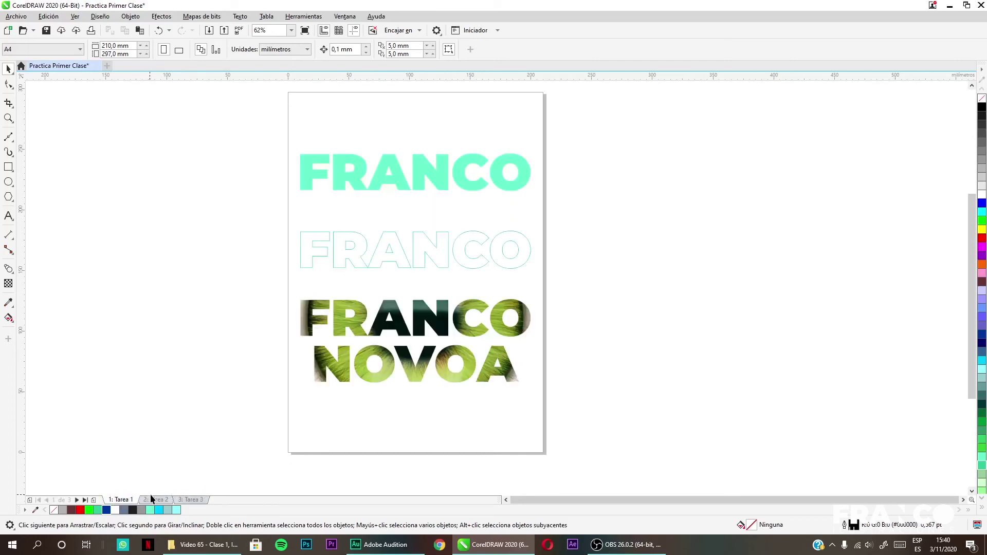
pyautogui.click(152, 498)
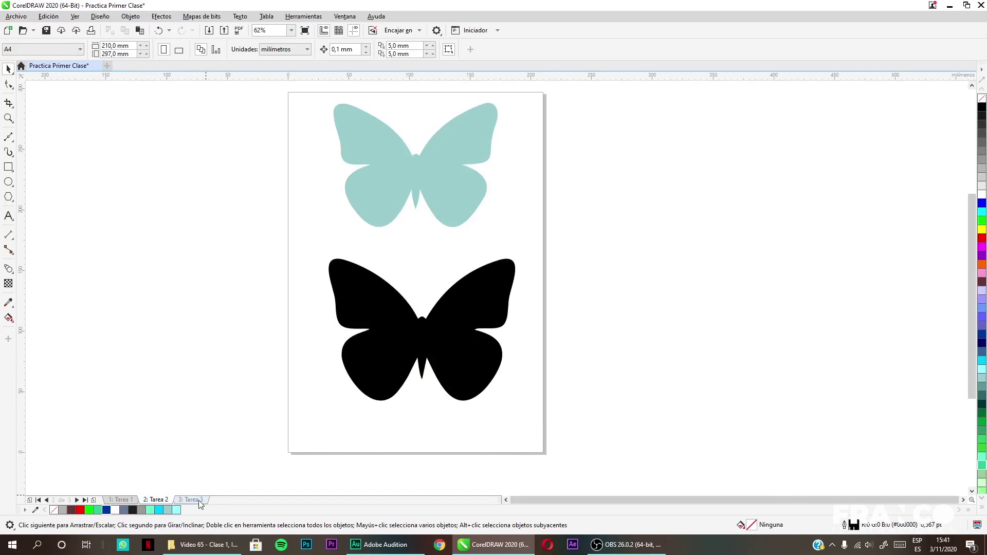
pyautogui.click(192, 500)
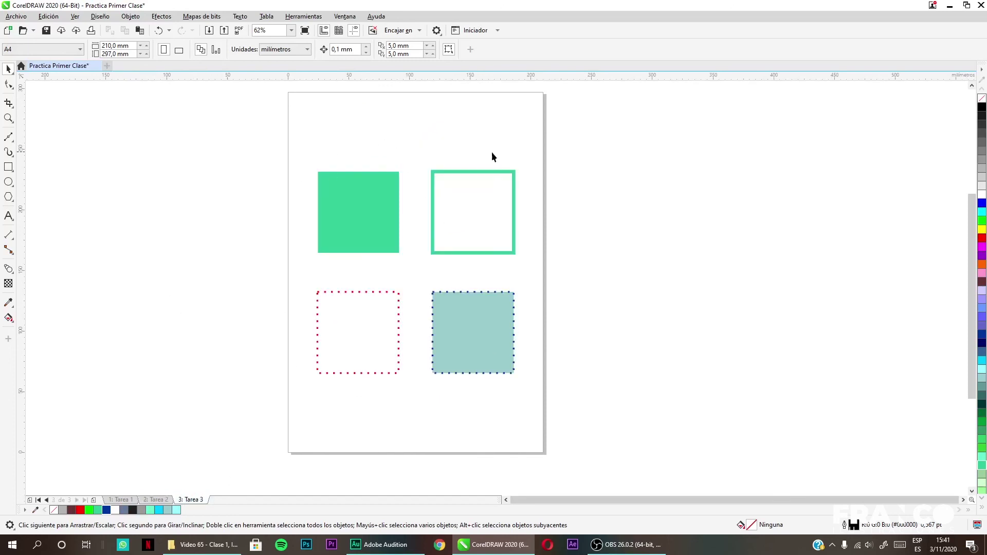
pyautogui.click(10, 197)
# Start saving the drawing and create a destination folder named Curso Corel on the desktop
pyautogui.click(46, 30)
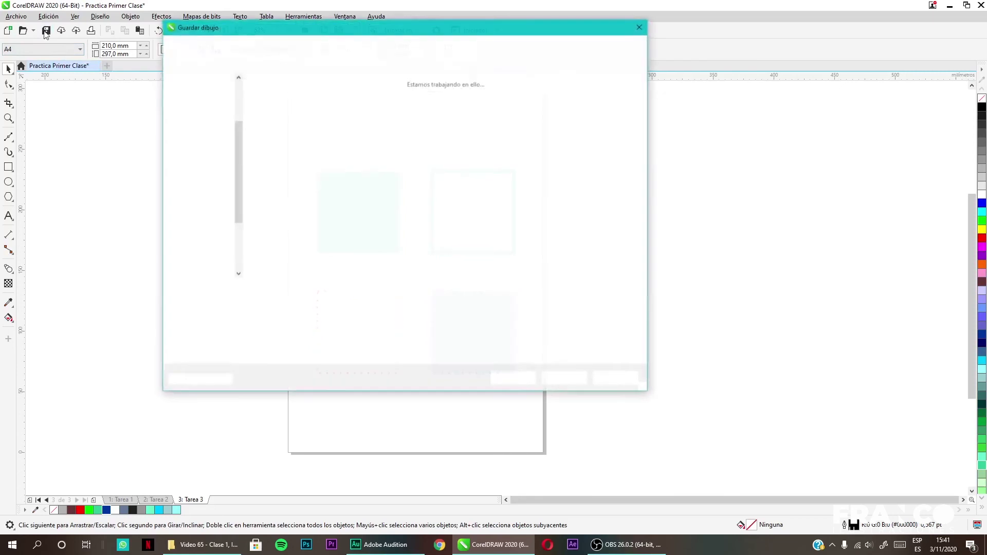
pyautogui.scroll(3, 236, 196)
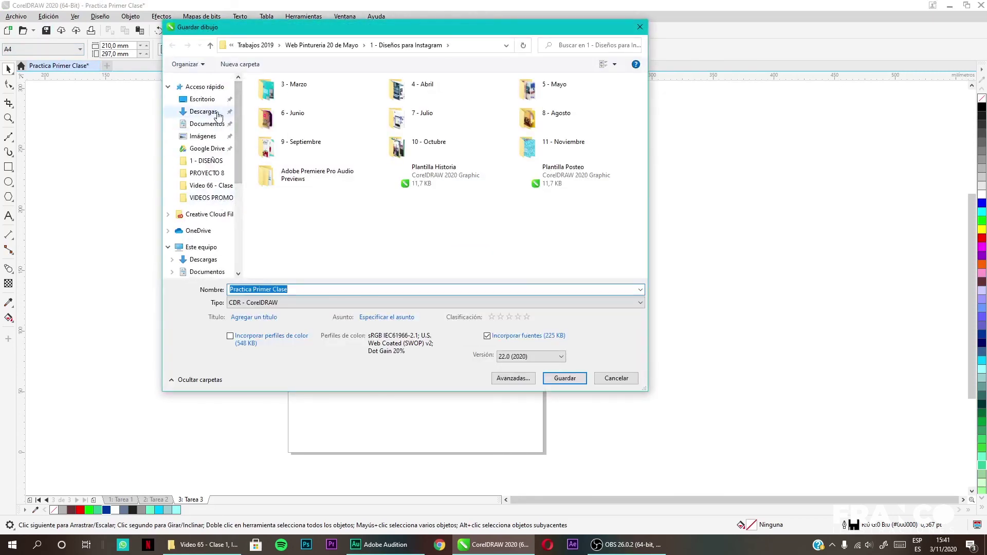
pyautogui.click(203, 100)
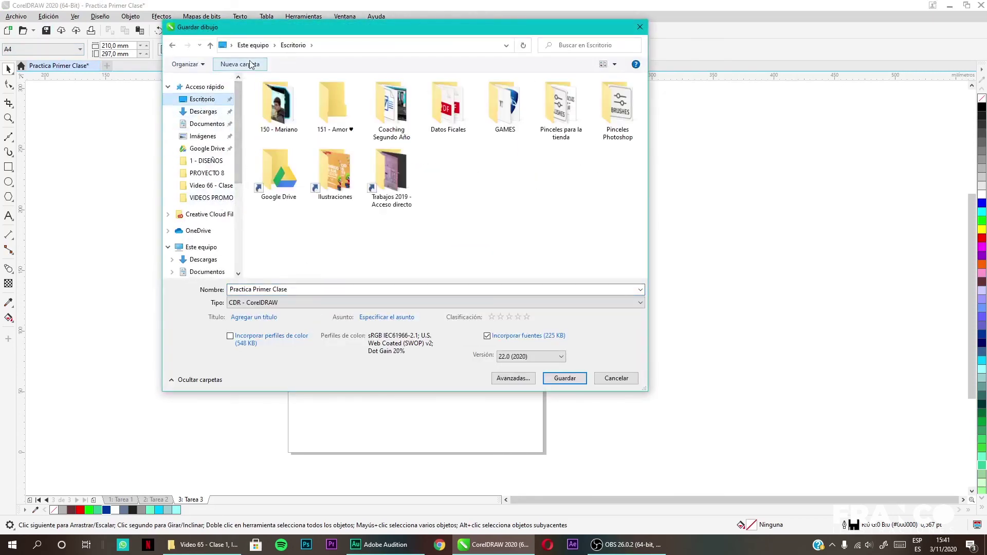
pyautogui.write('Curso Corel')
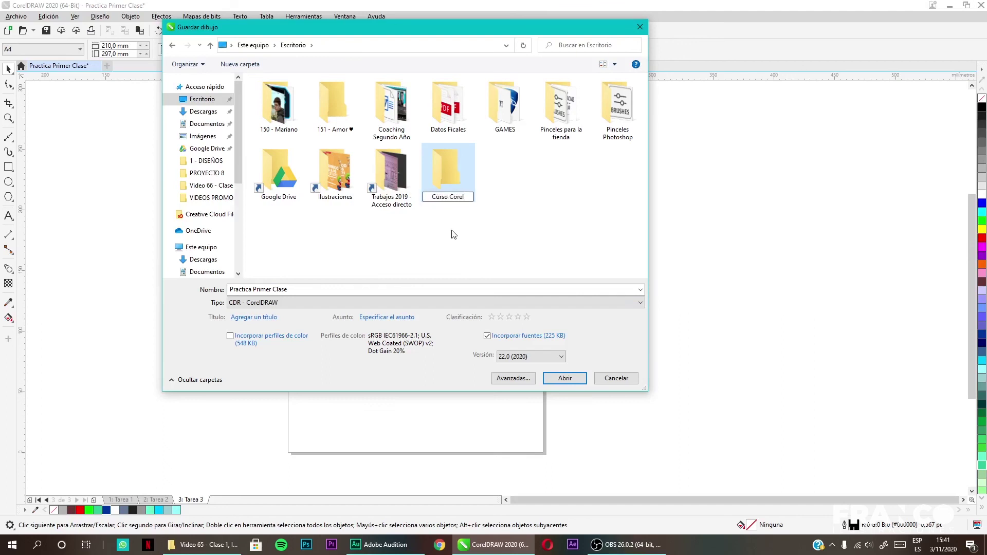
pyautogui.press('Return')
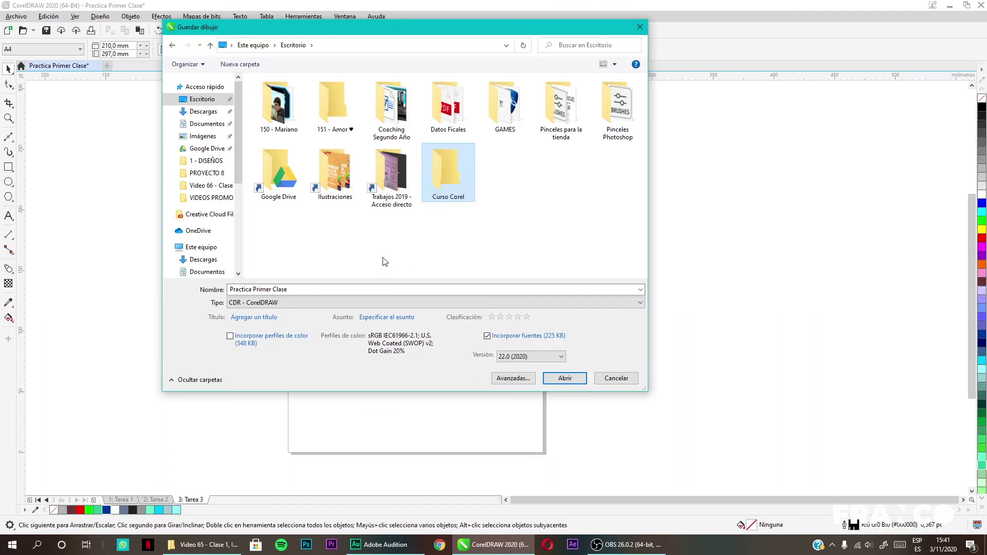
pyautogui.doubleClick(447, 175)
# Save the drawing in the Curso Corel folder as Practica Primer Clase, in CDR format, version 22.0 (2020)
pyautogui.click(266, 289)
pyautogui.hotkey('ctrl', 'a')
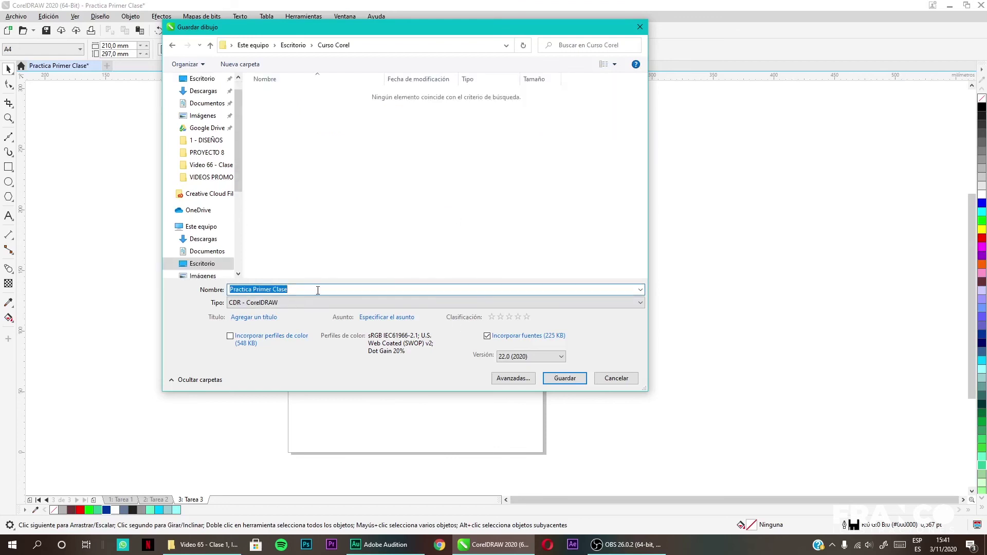
pyautogui.click(318, 290)
pyautogui.press('Tab')
pyautogui.hotkey('shift', 'Tab')
pyautogui.click(578, 383)
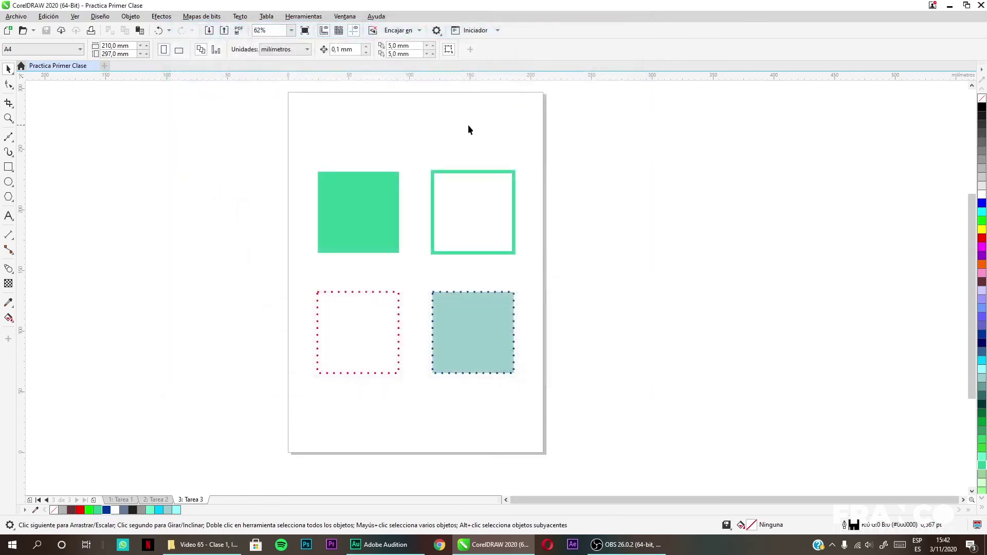